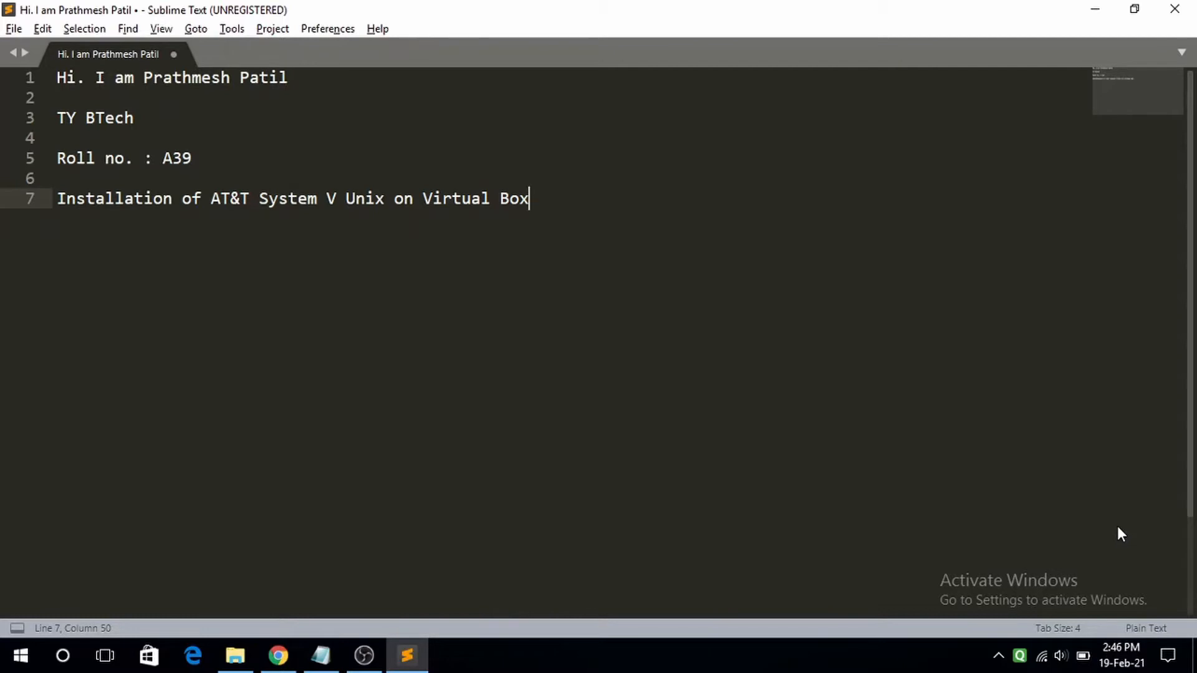
- Minimize the Sublime Text introduction notes and bring Chrome to the front
click(1109, 7)
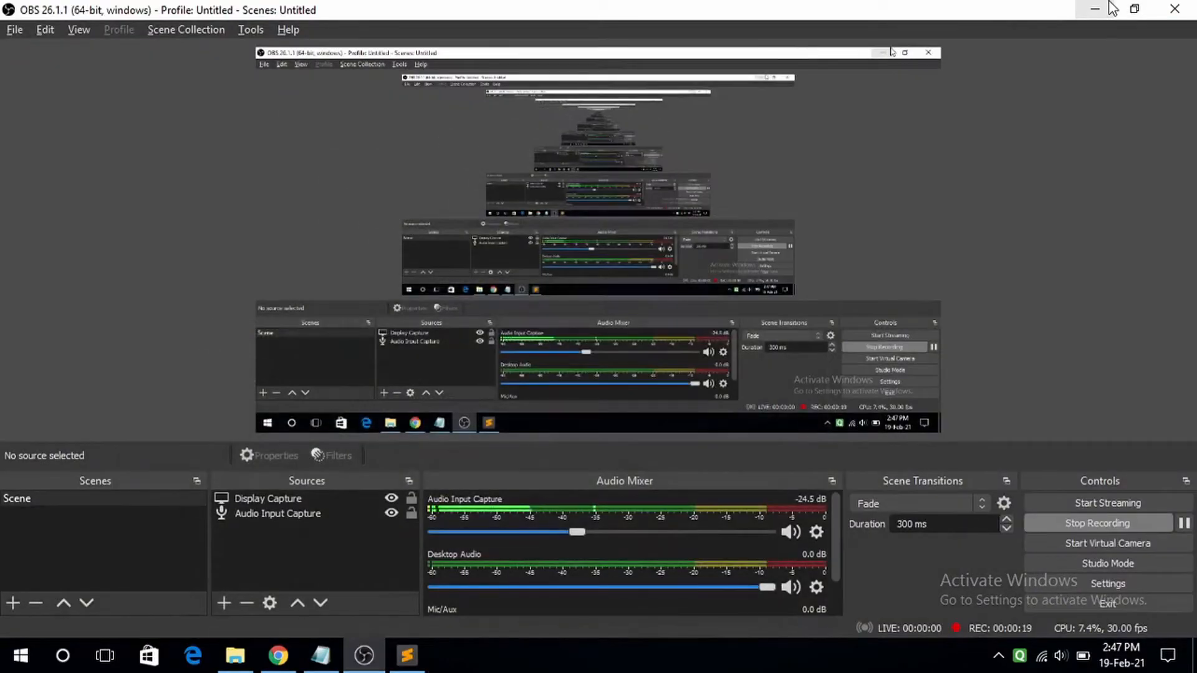
click(285, 663)
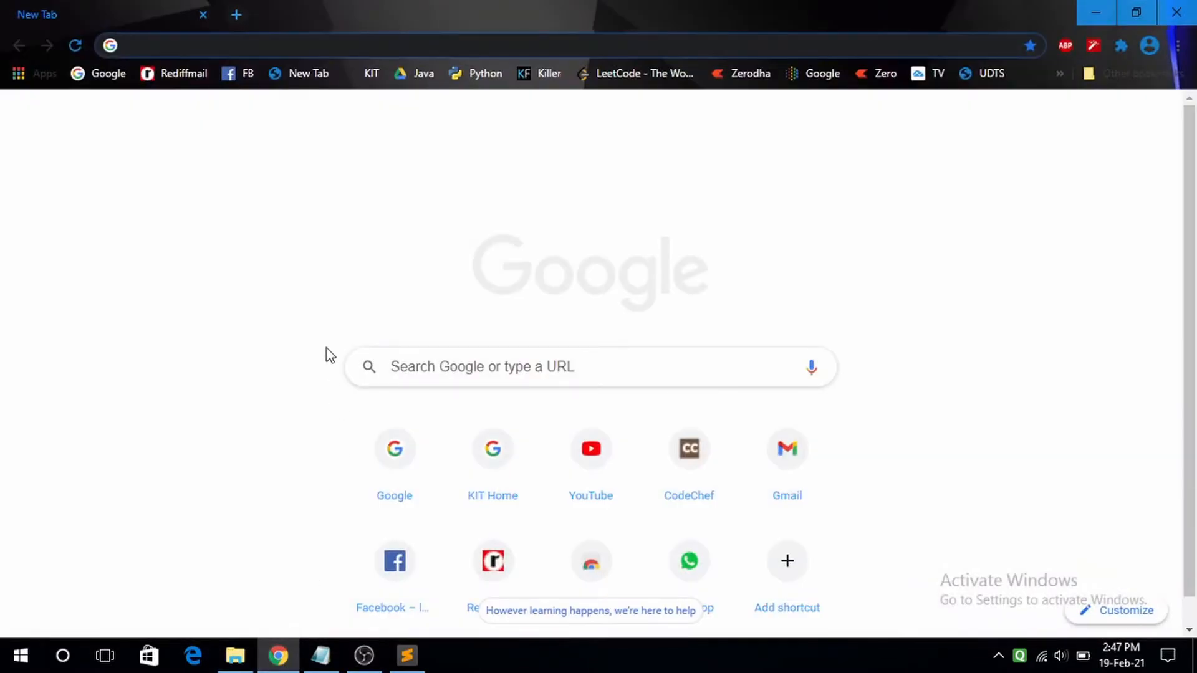
- Search Google for 'download virtualbox for windows', accepting the spelling correction
text(googl)
key(Return)
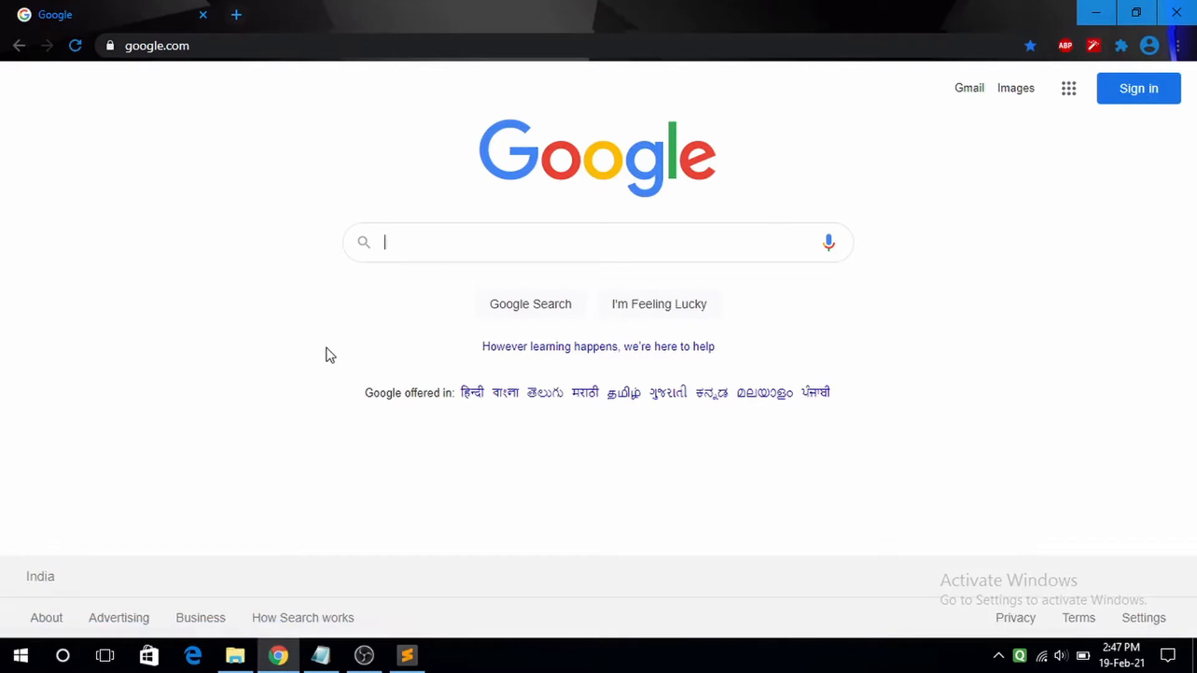
text(download )
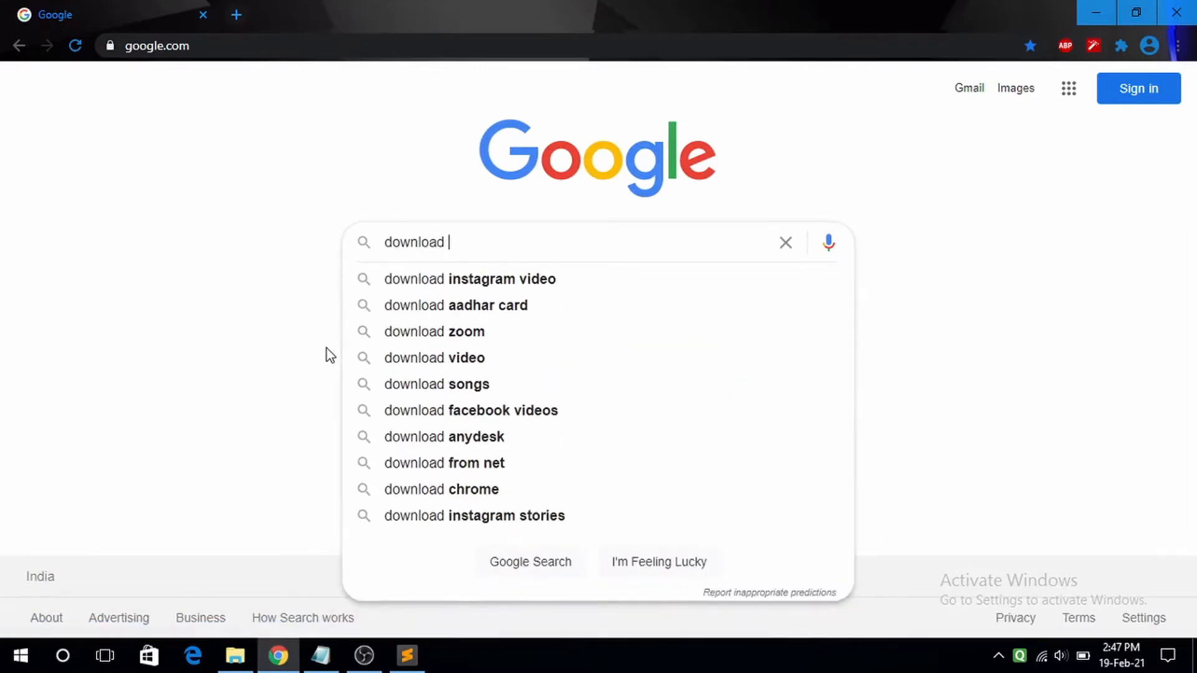
text(vitual)
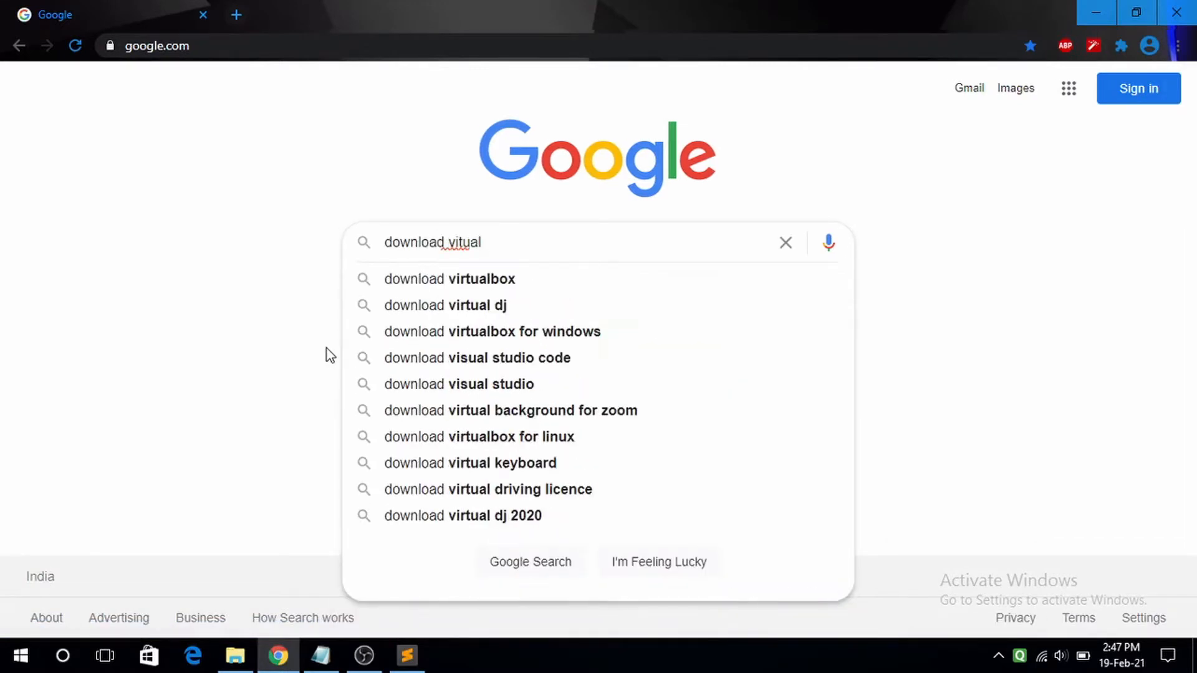
key(BackSpace)
key(BackSpace)
key(BackSpace)
key(BackSpace)
text(rtua)
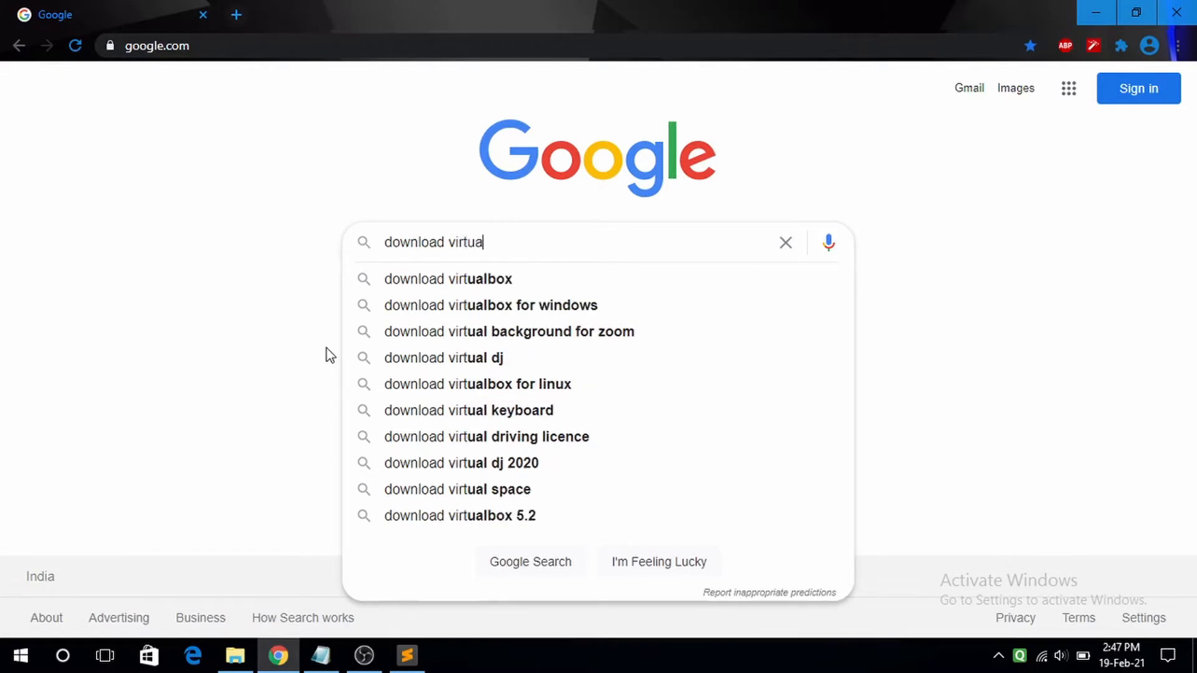
text(l box for)
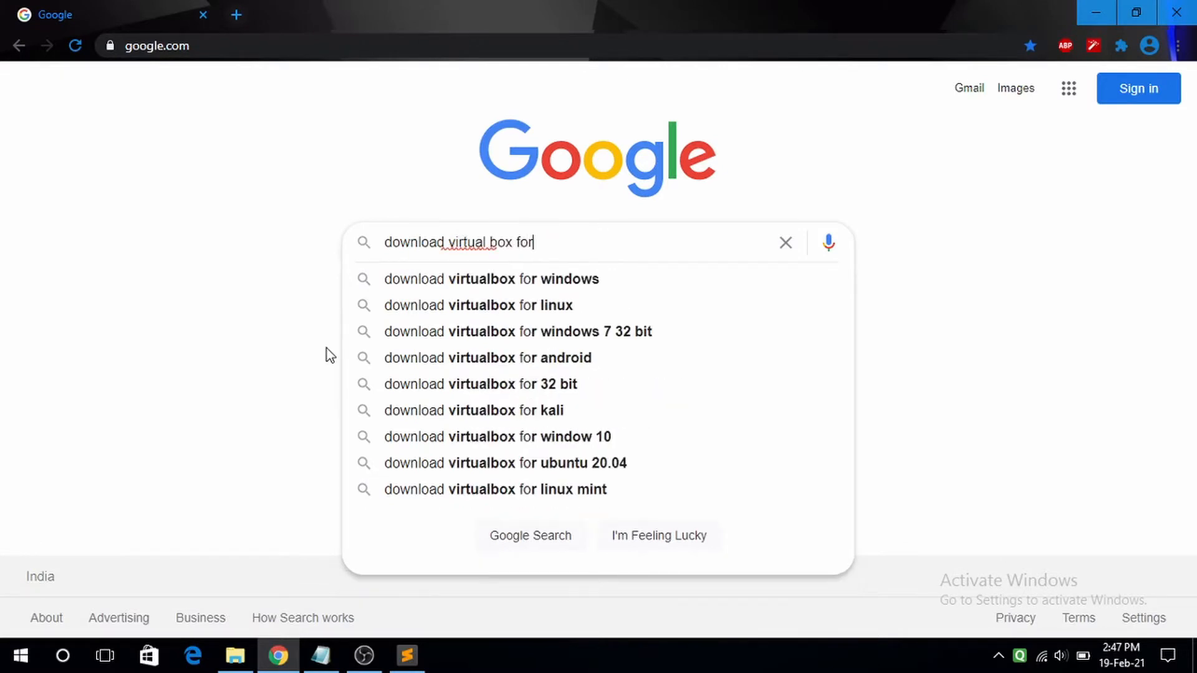
text( windows)
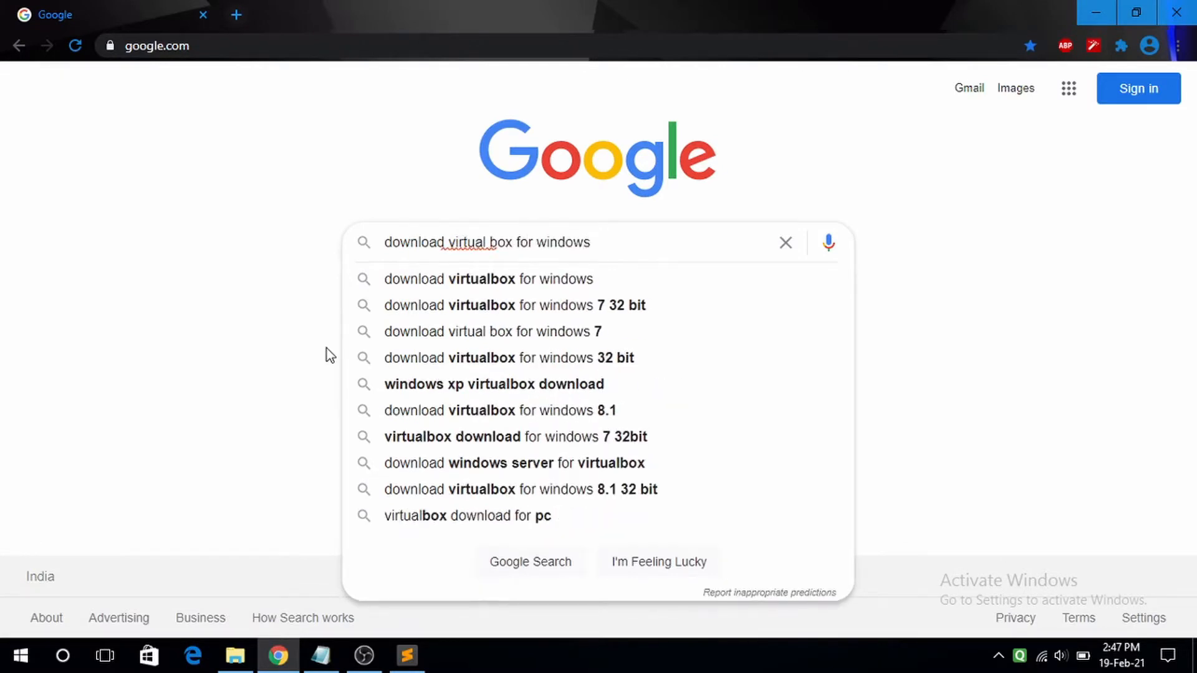
key(Return)
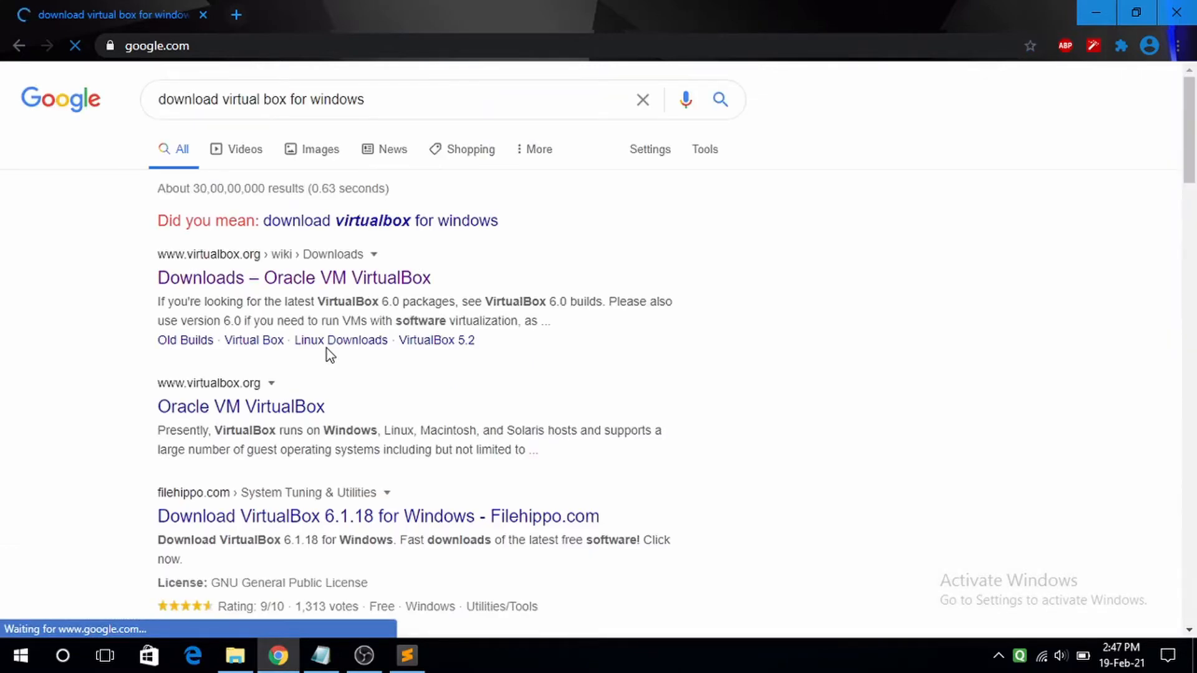
click(418, 223)
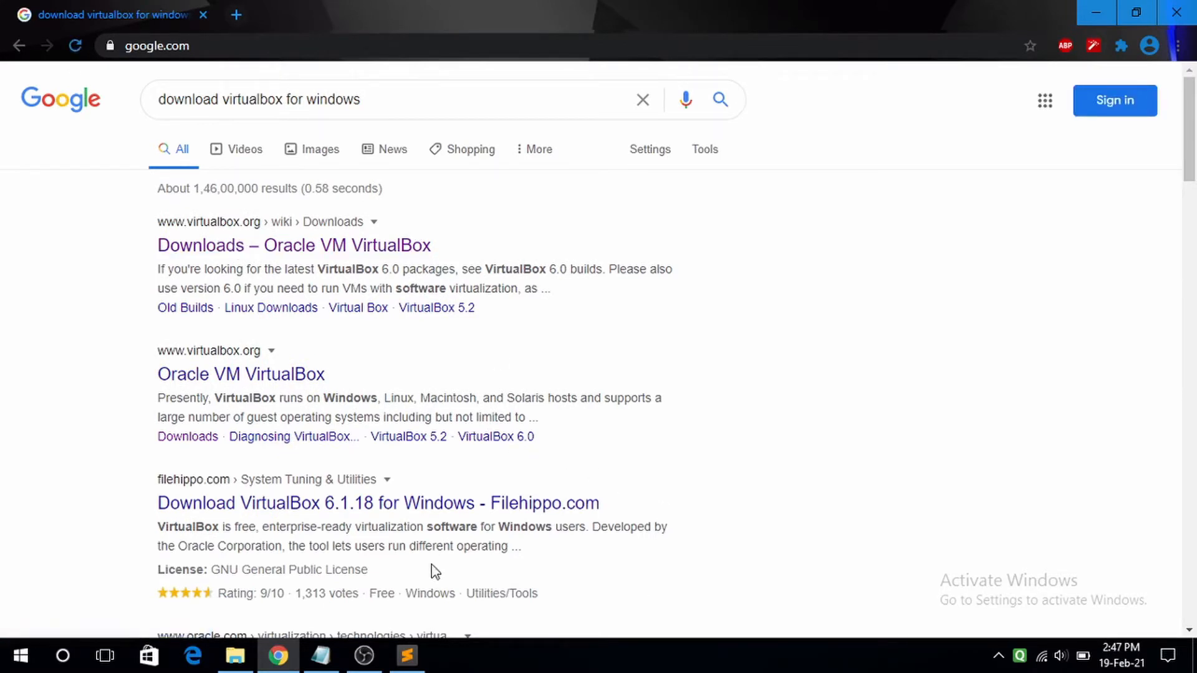
- Save the VirtualBox 6.1.18 Windows hosts installer from the official downloads page into E:\UOS
click(328, 250)
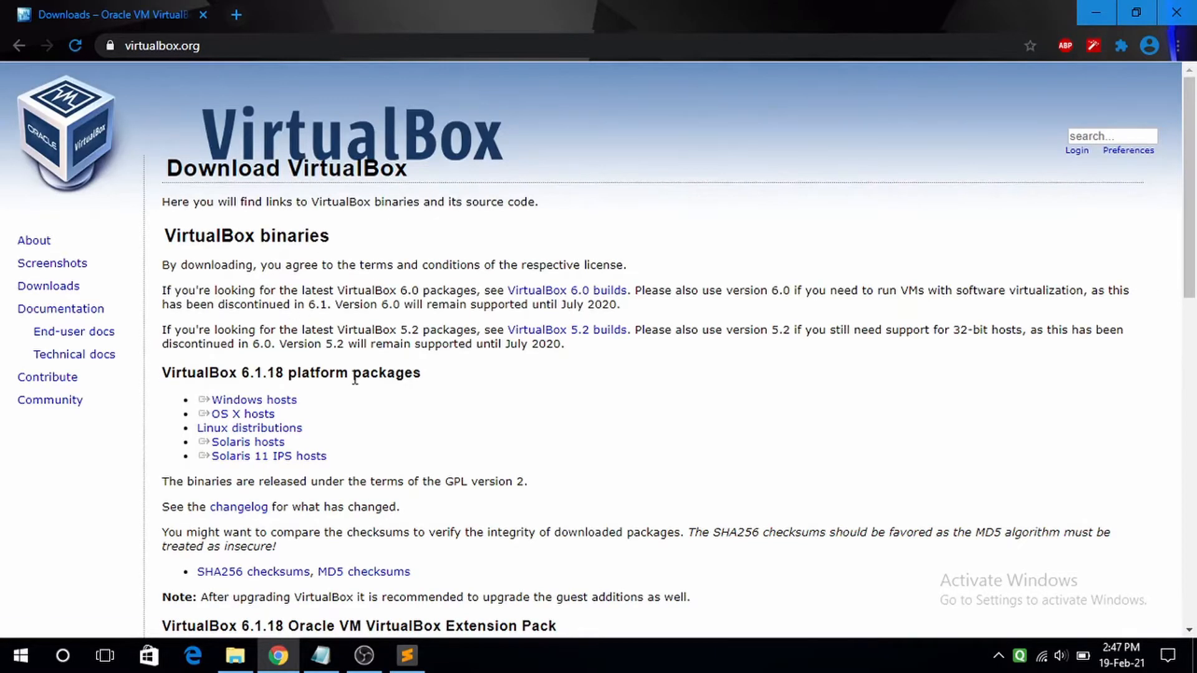
scroll(333, 358, down, 1)
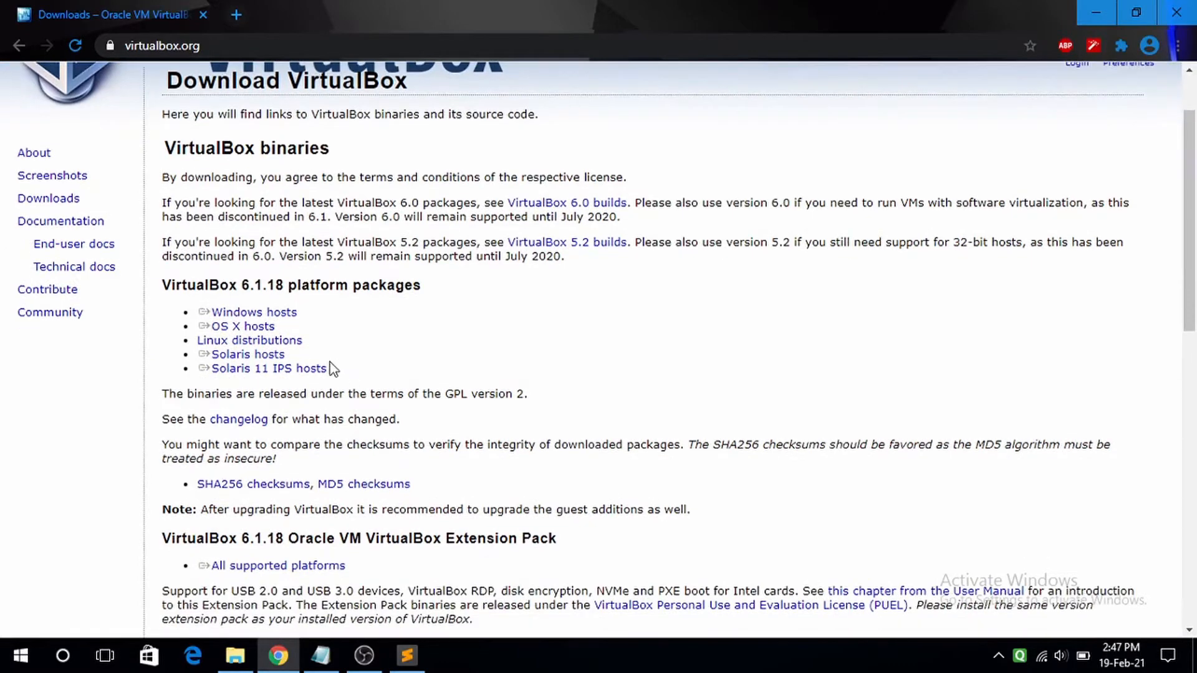
click(253, 318)
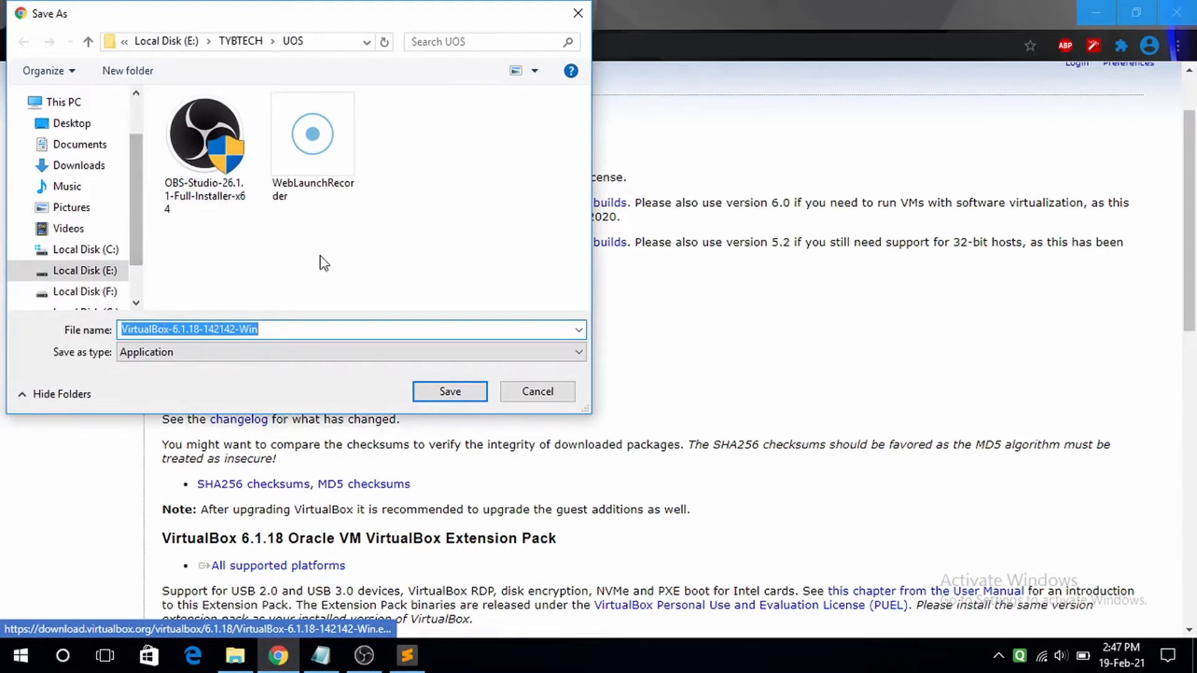
click(382, 227)
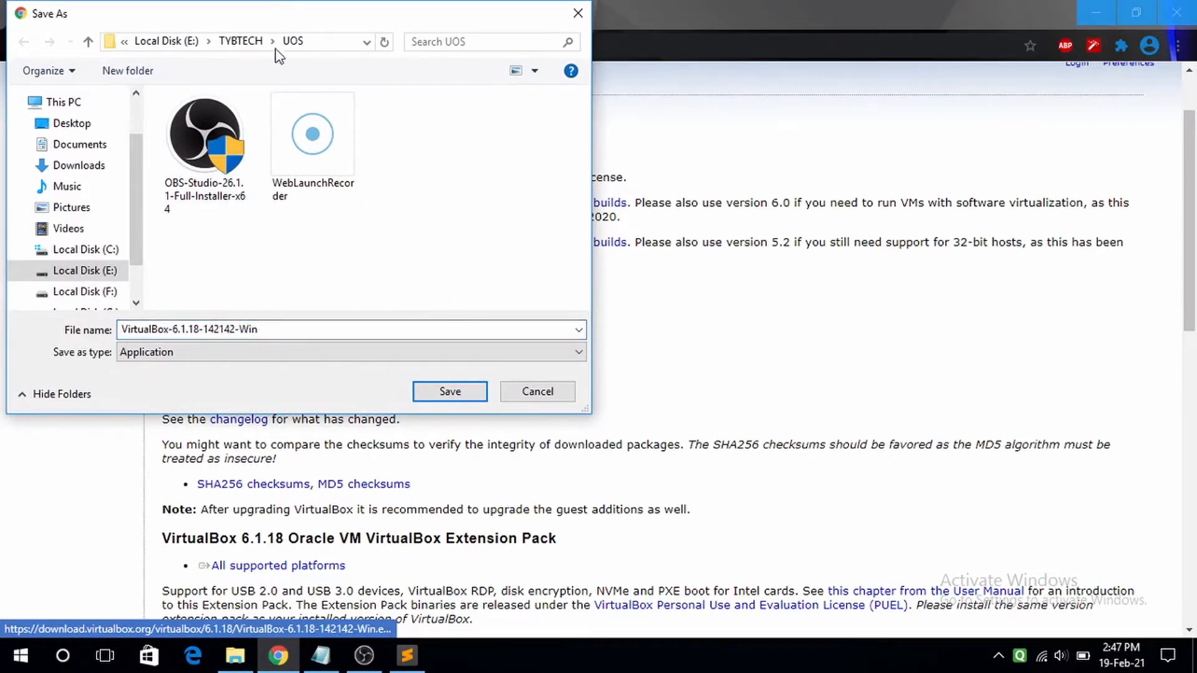
click(450, 392)
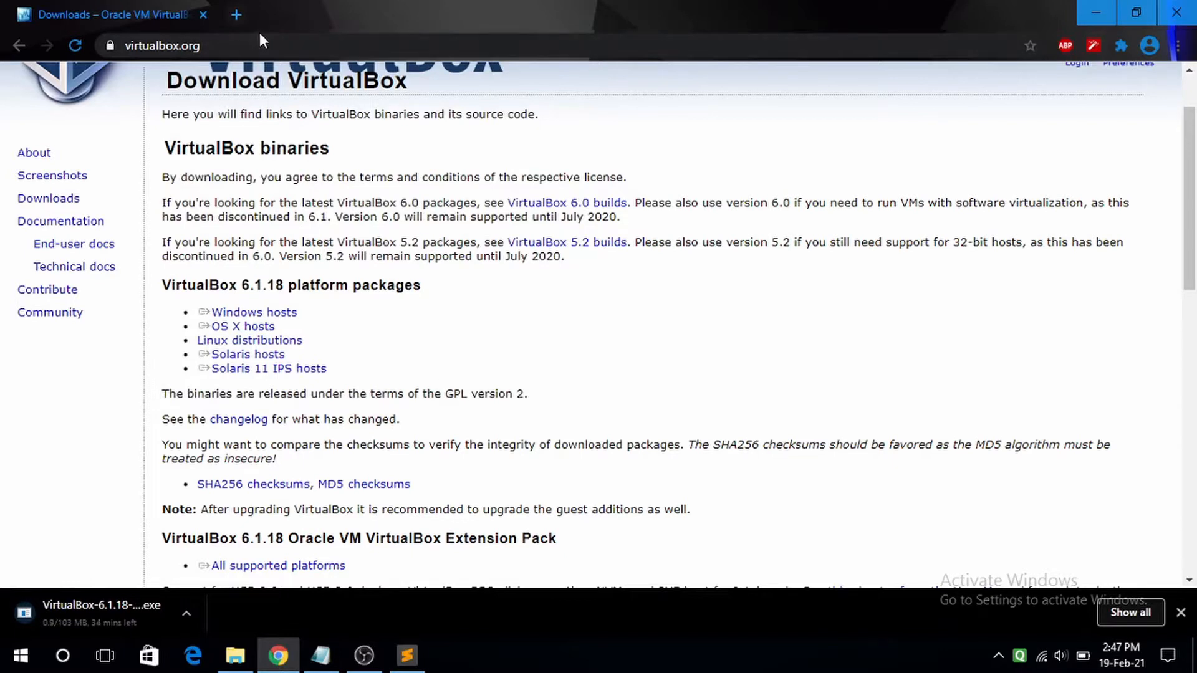
click(236, 15)
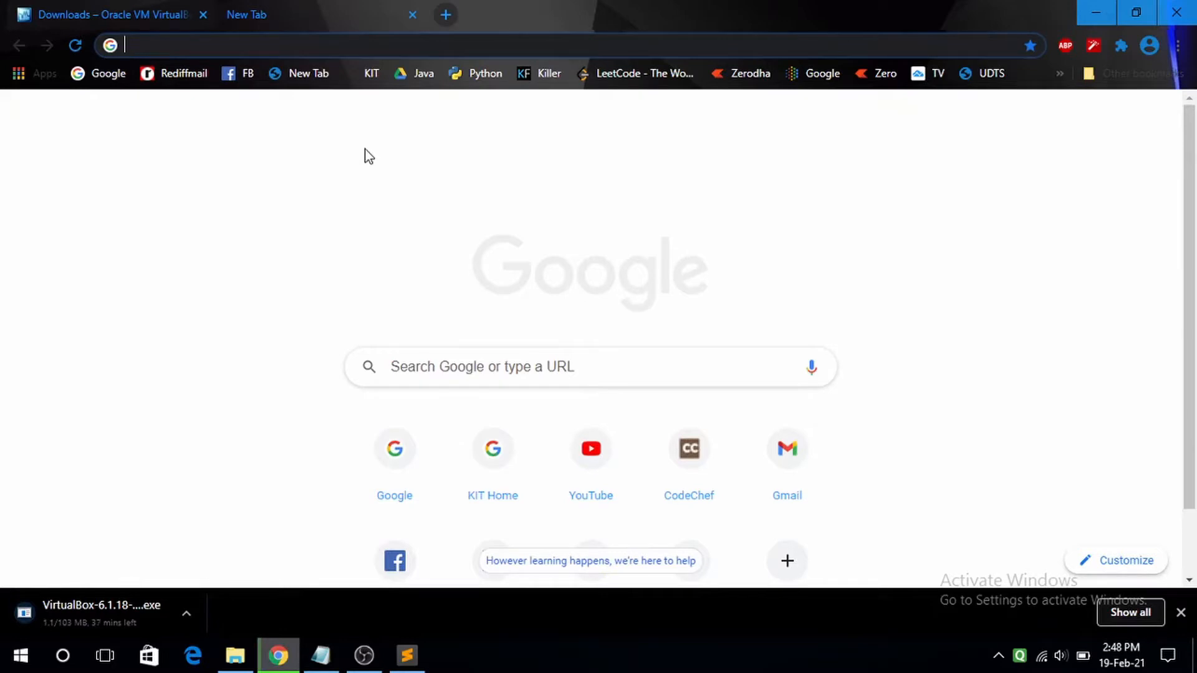
- Search Google for 'download at&t system v unix'
text(google.com)
key(Return)
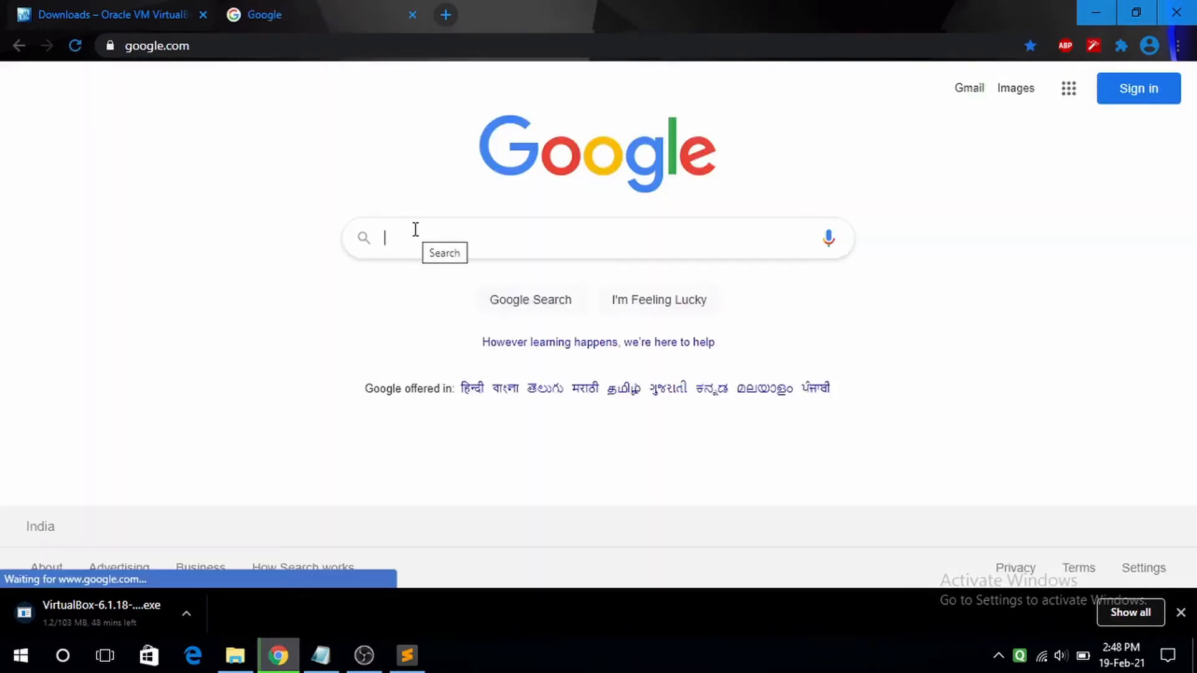
text(downlo)
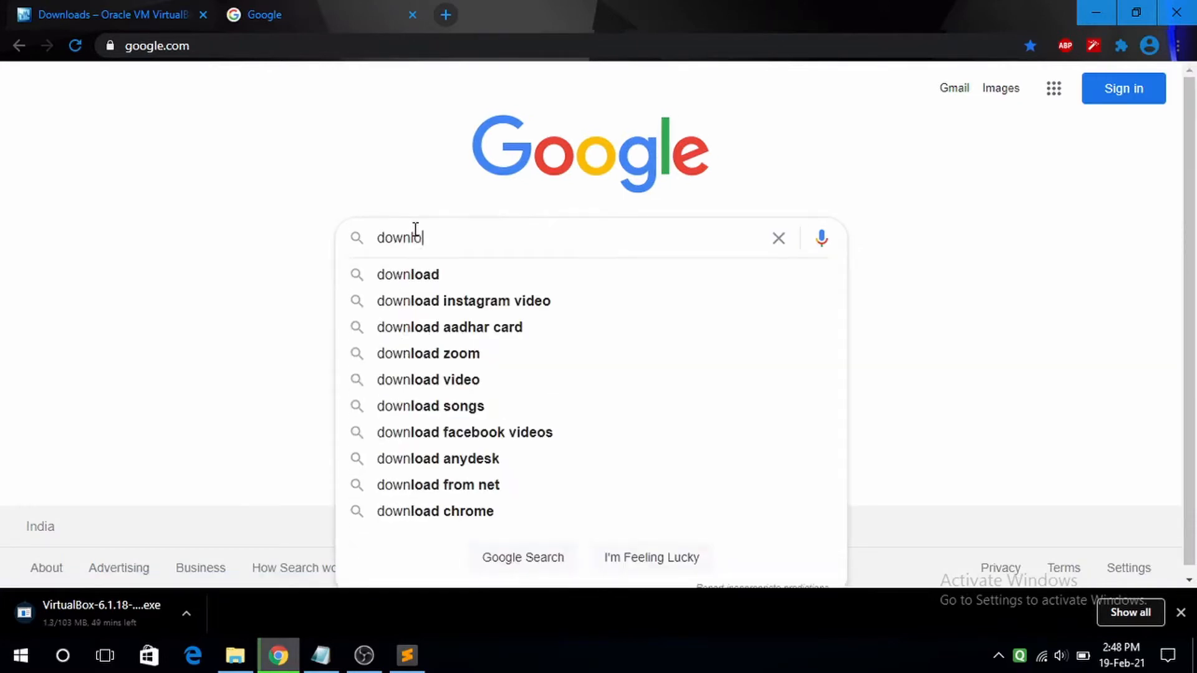
text(ad at)
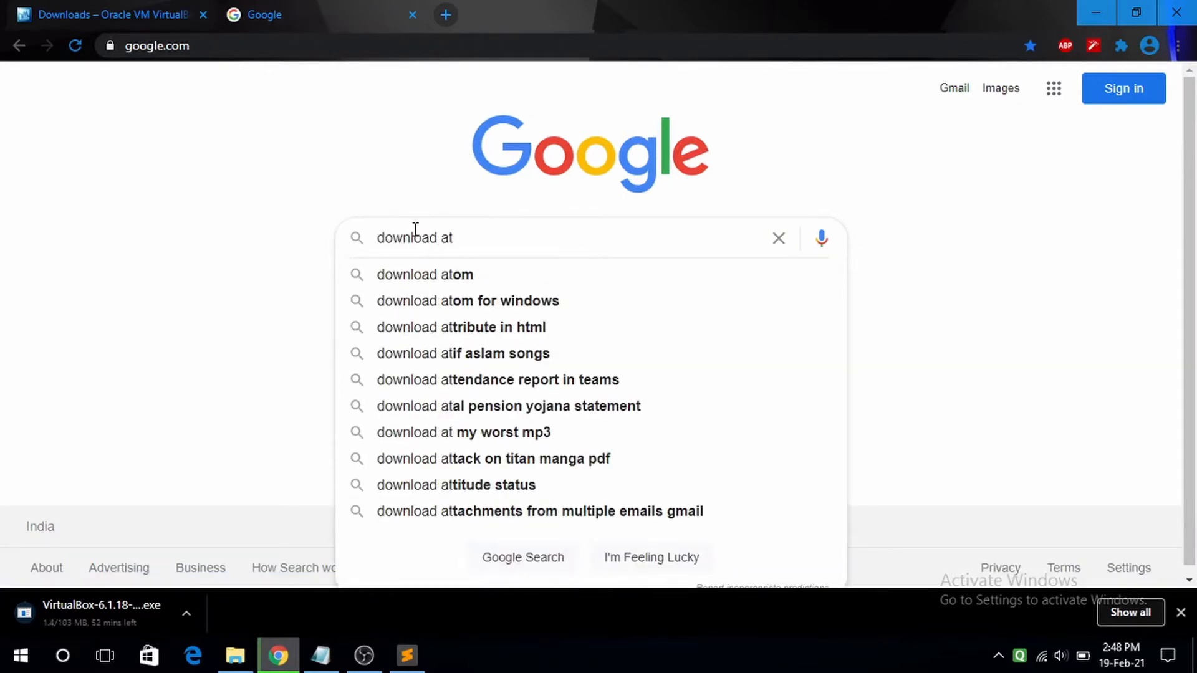
text(&t s)
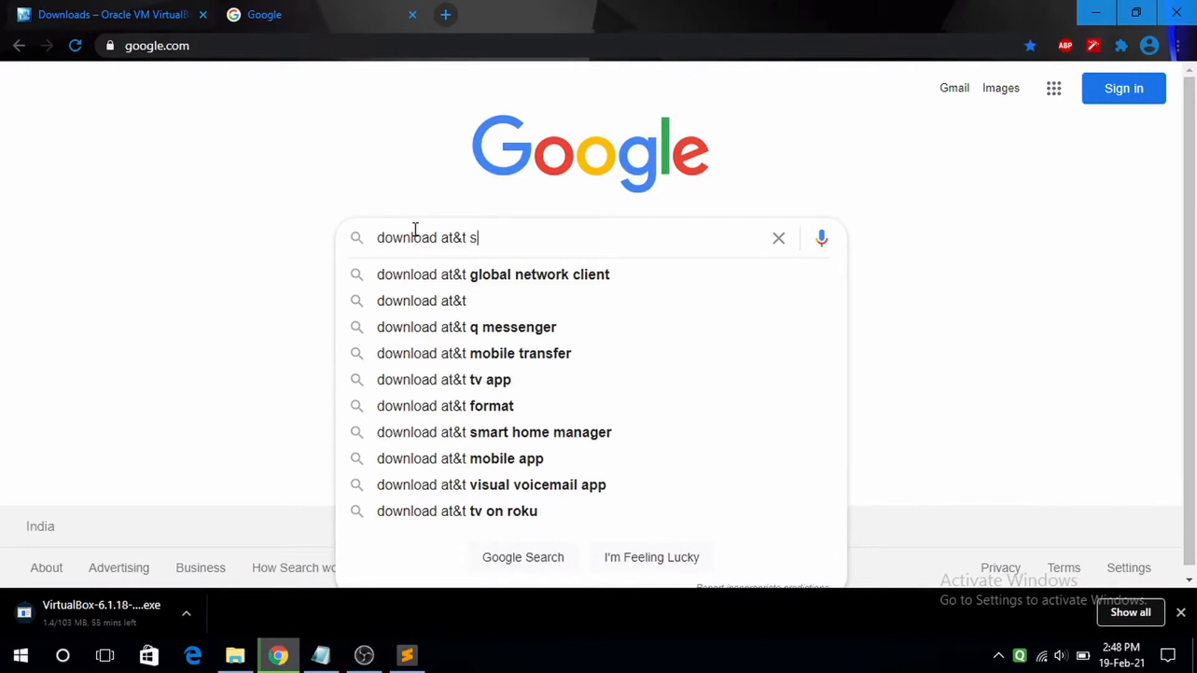
text(ystem )
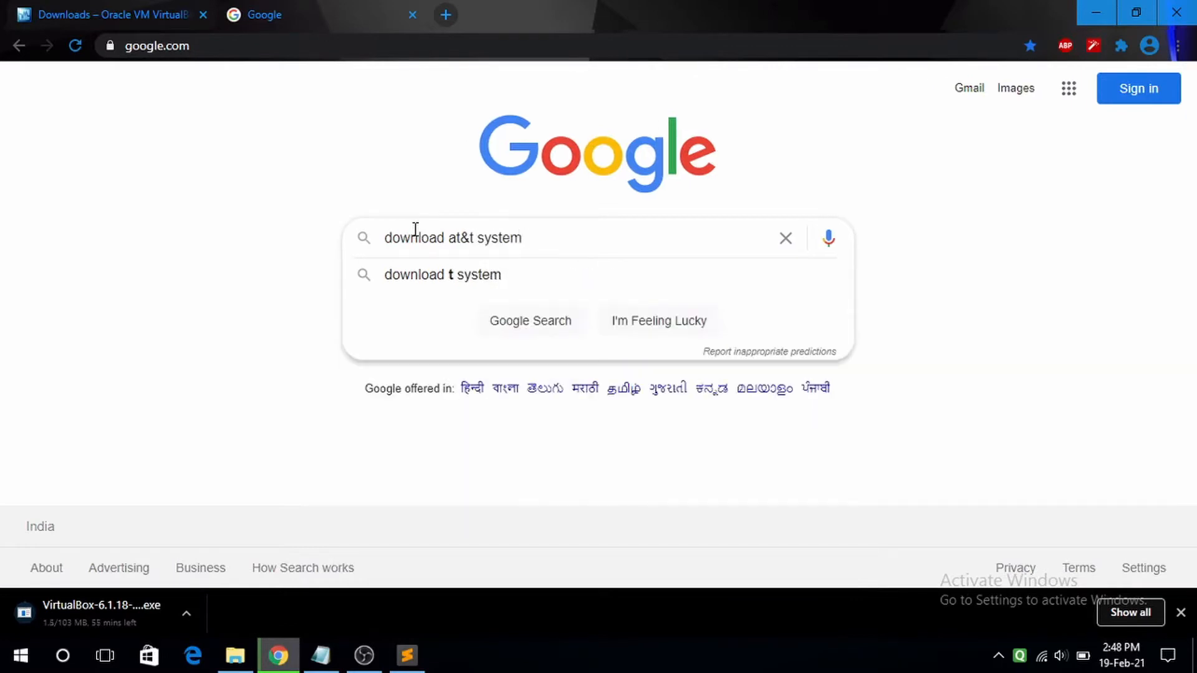
text(v unix)
key(Return)
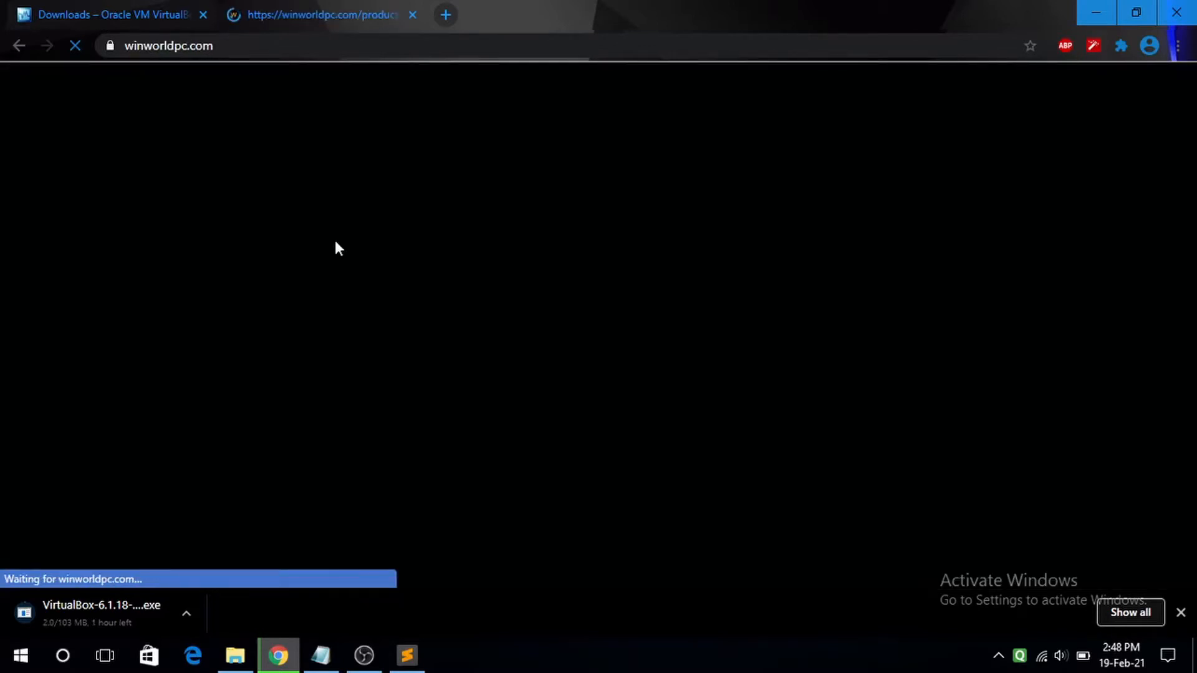
- Open WinWorld's AT&T UNIX System V Release 4 Version 2.1 (3.5) download page in a new tab
scroll(339, 248, down, 3)
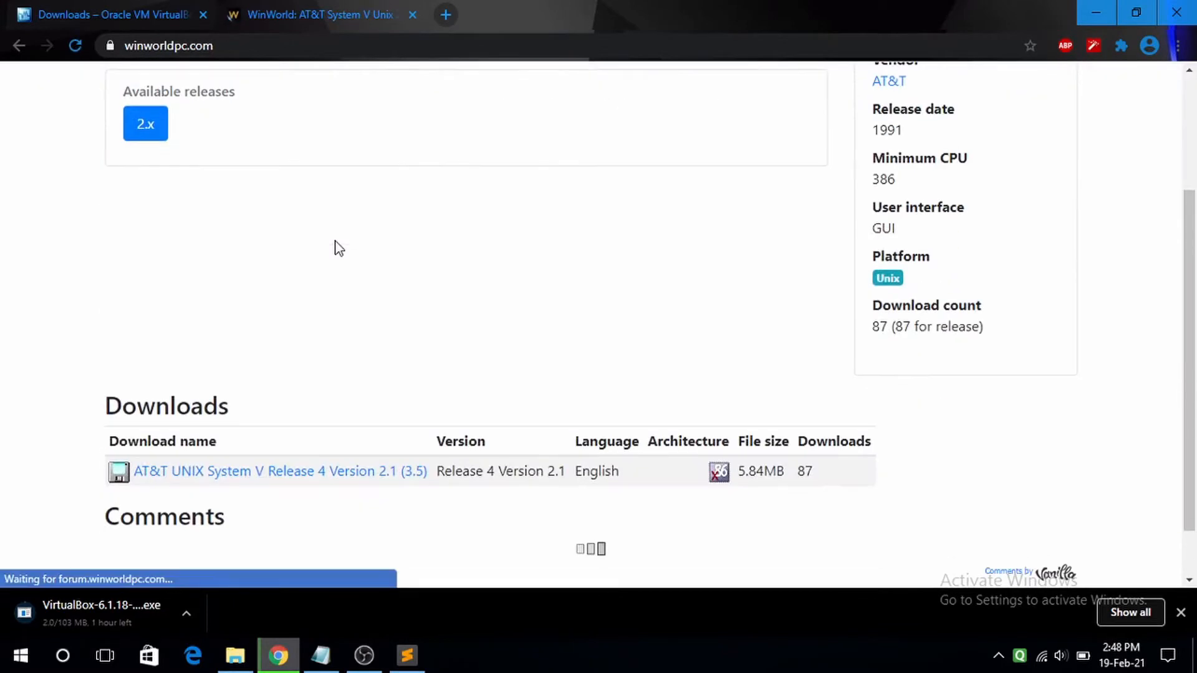
scroll(339, 249, down, 1)
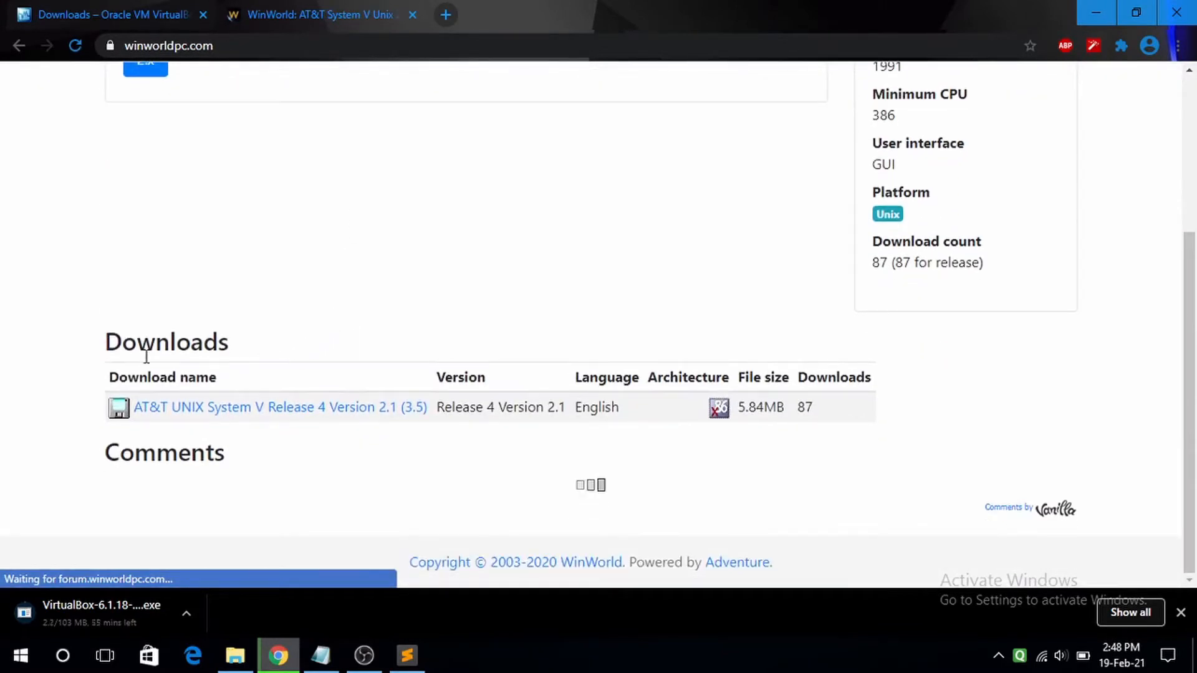
right_click(277, 412)
click(294, 418)
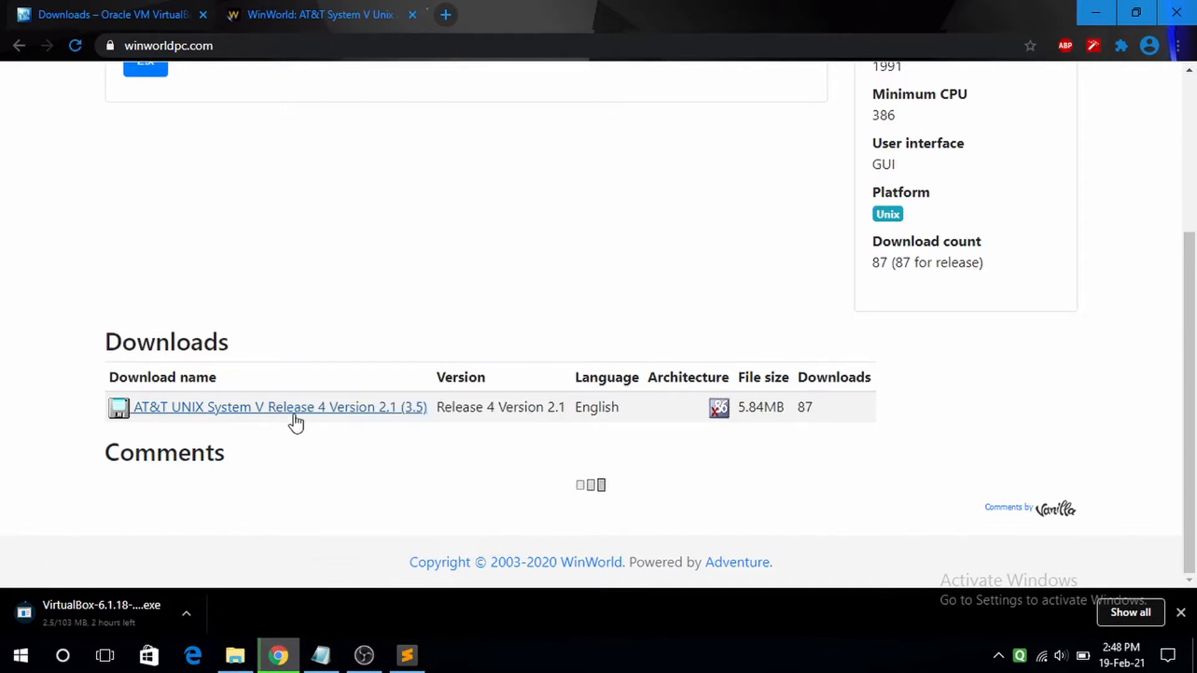
click(501, 11)
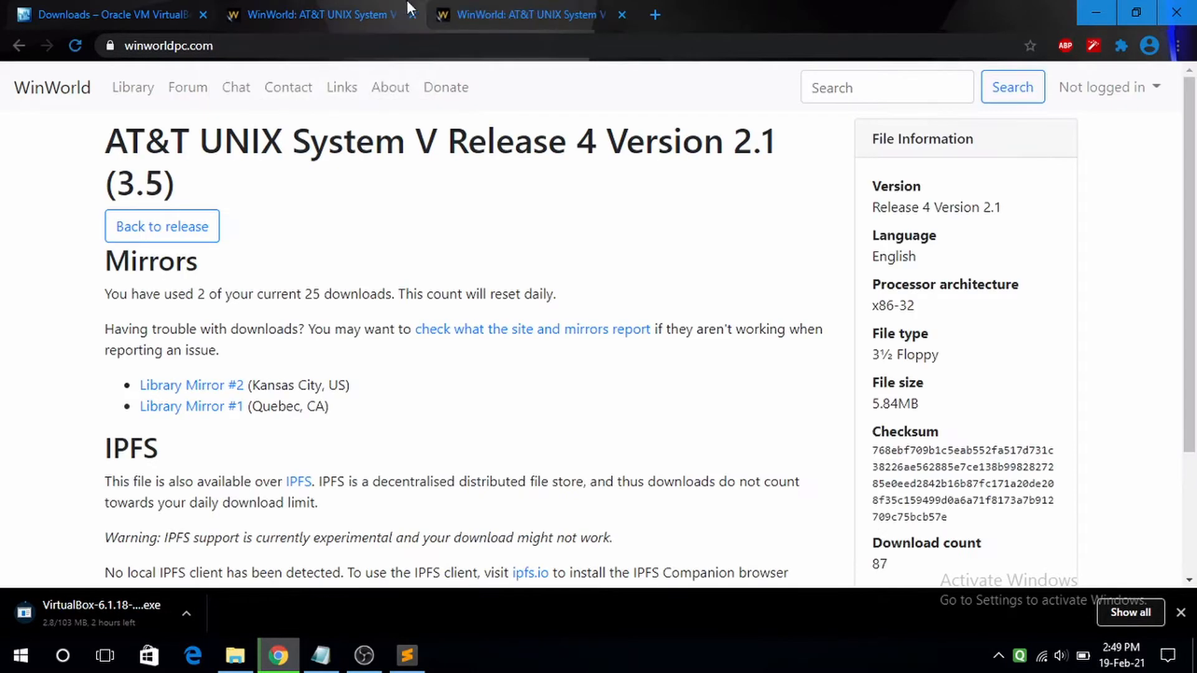
- Save the AT&T UNIX .7z from Library Mirror #2 into UOS, keeping it despite the security warning
scroll(271, 290, down, 1)
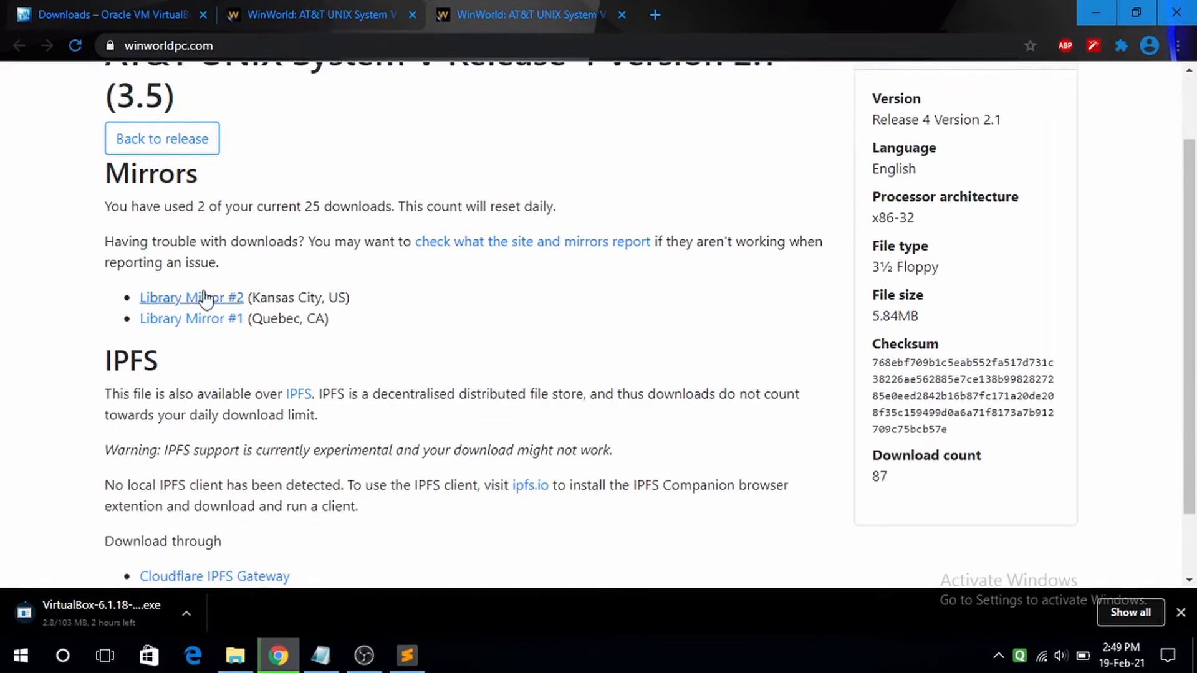
right_click(180, 301)
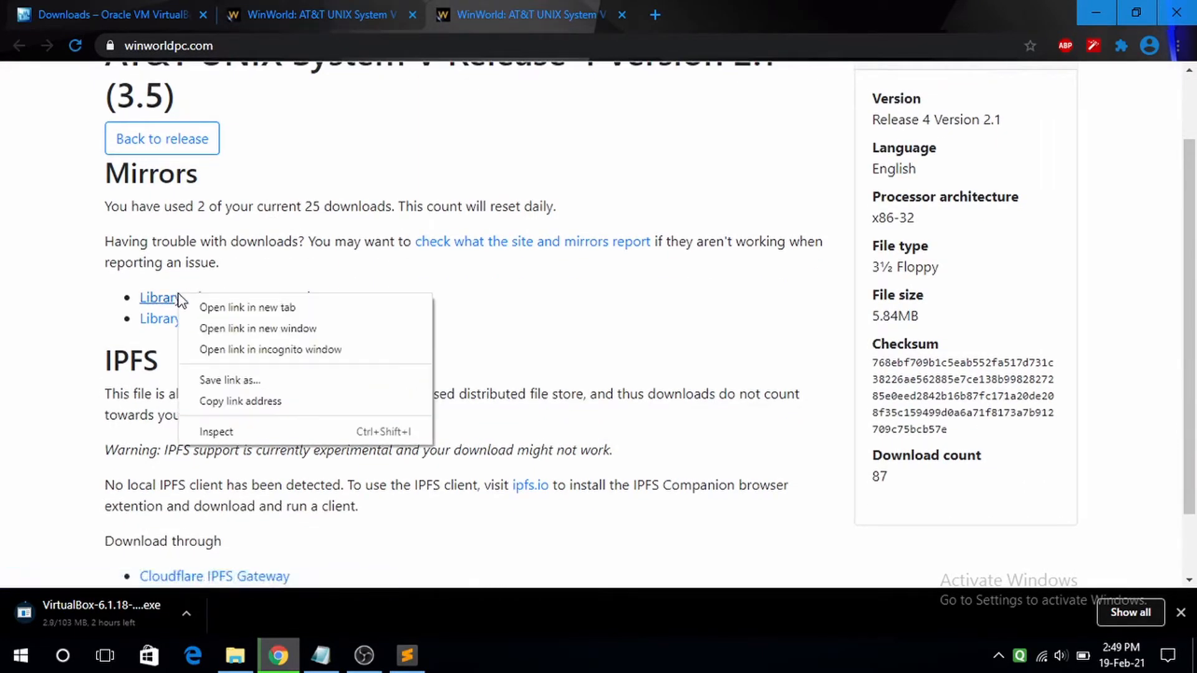
click(210, 381)
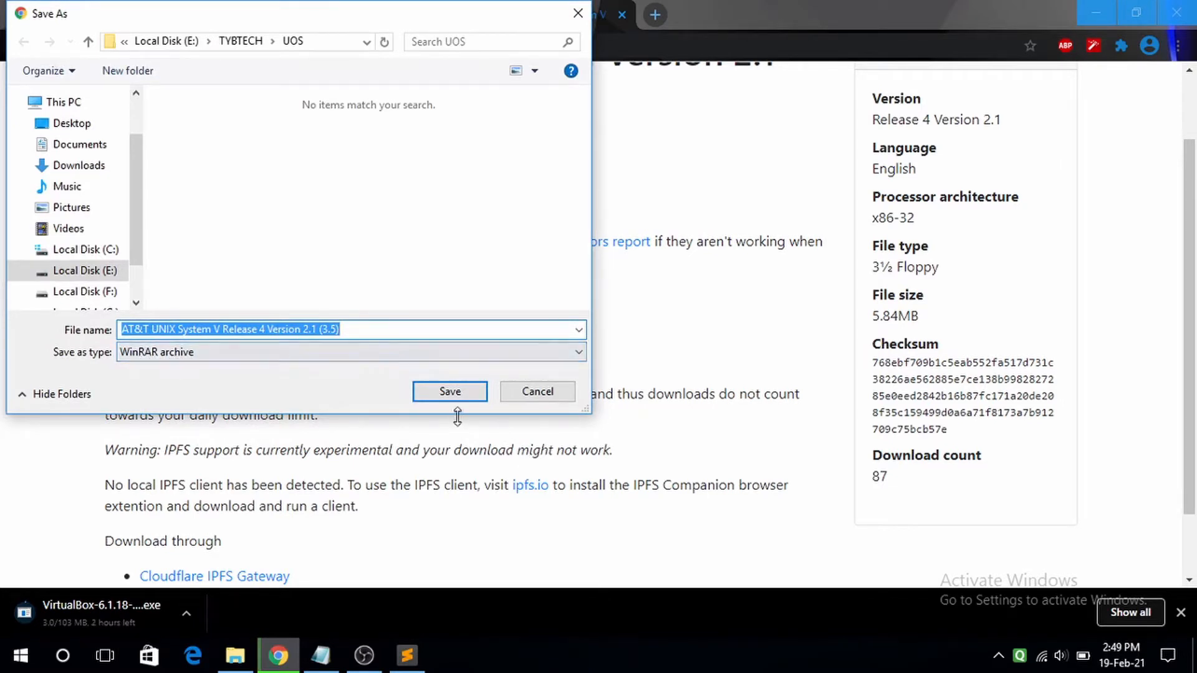
click(438, 391)
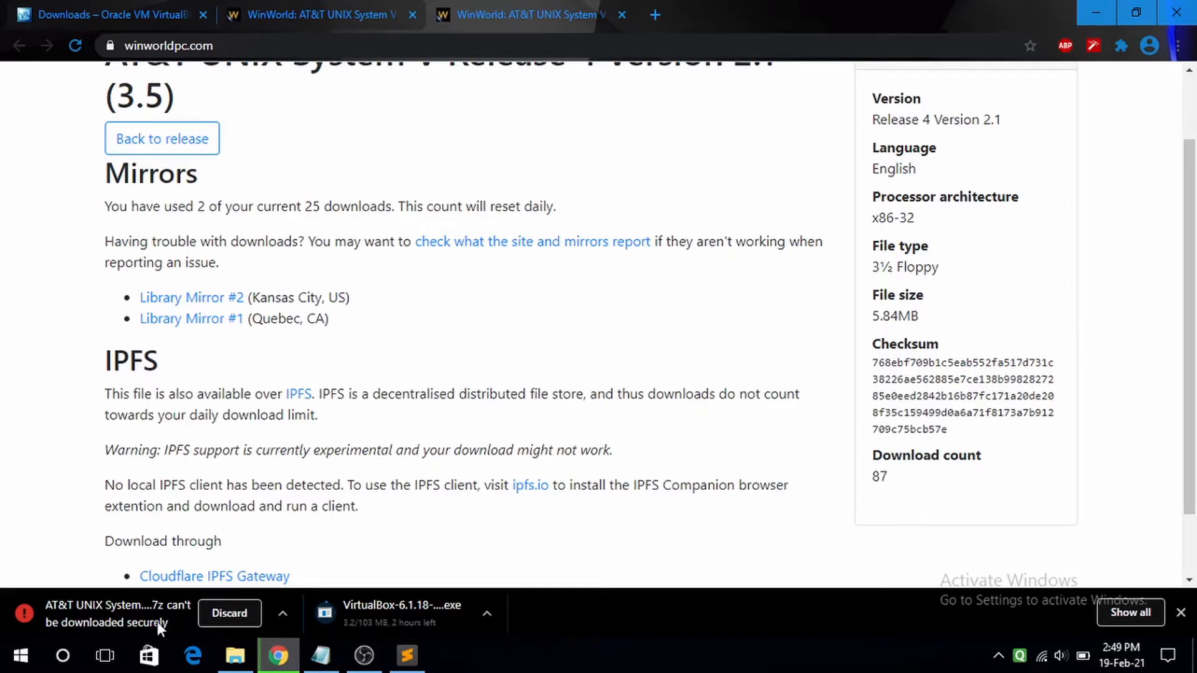
click(284, 613)
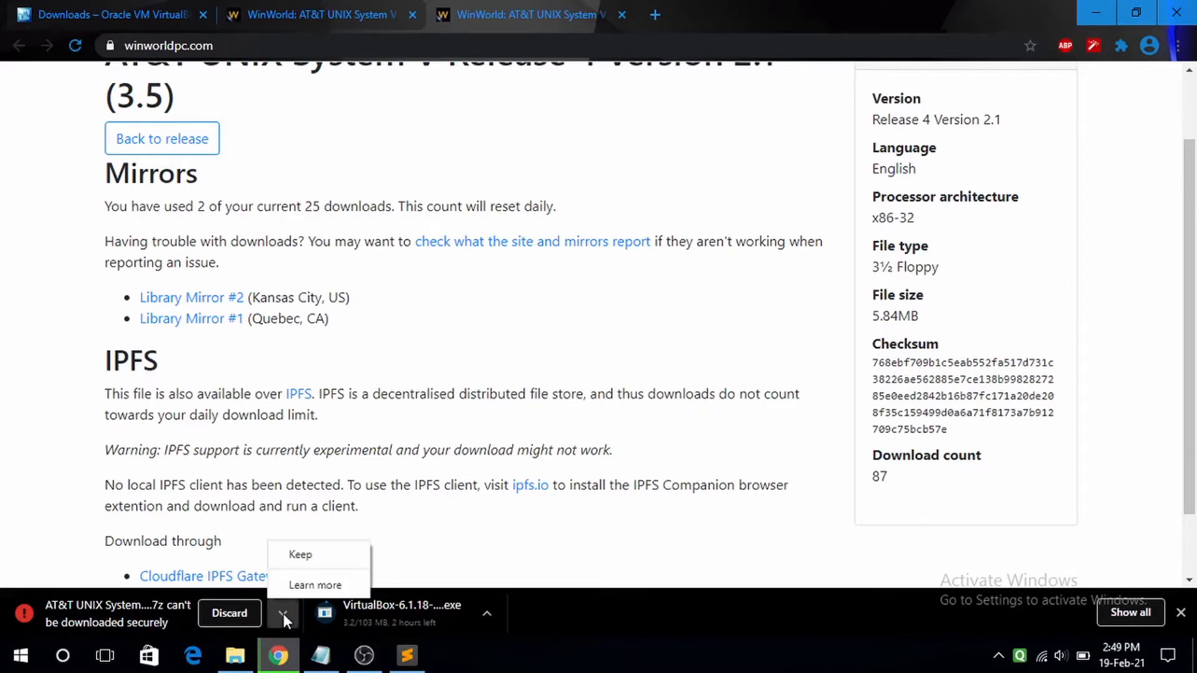
click(308, 555)
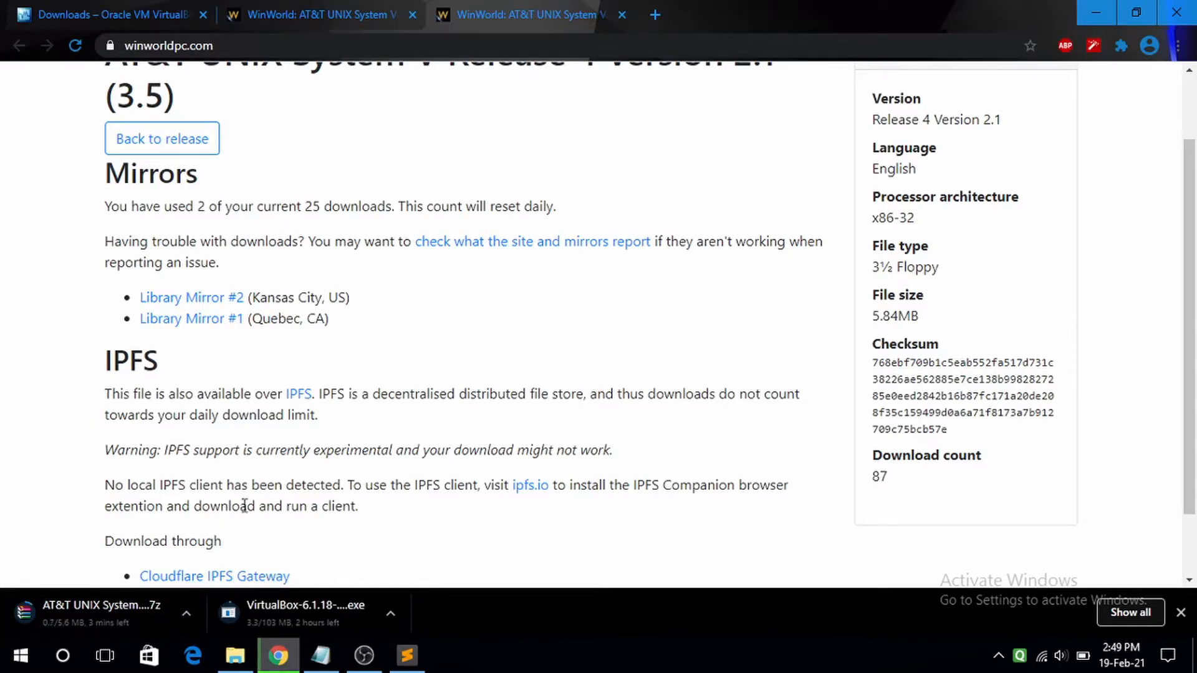
click(646, 20)
click(500, 8)
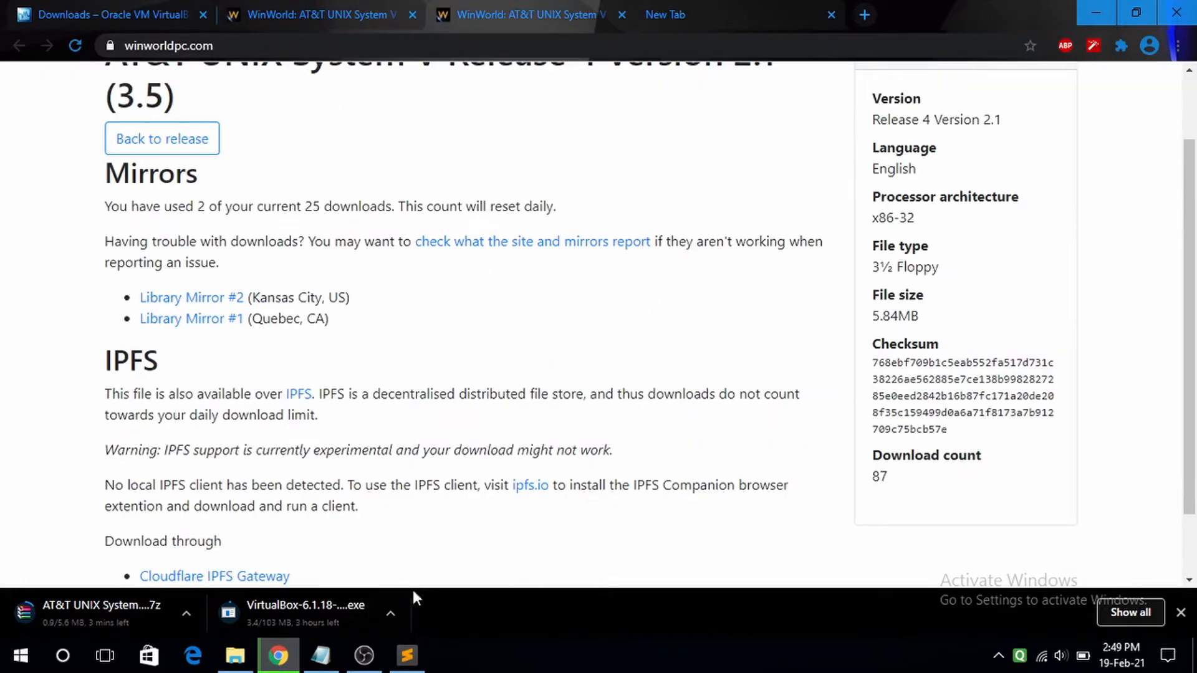
- Pause and resume the OBS recording, then return to Chrome's downloads list
click(373, 659)
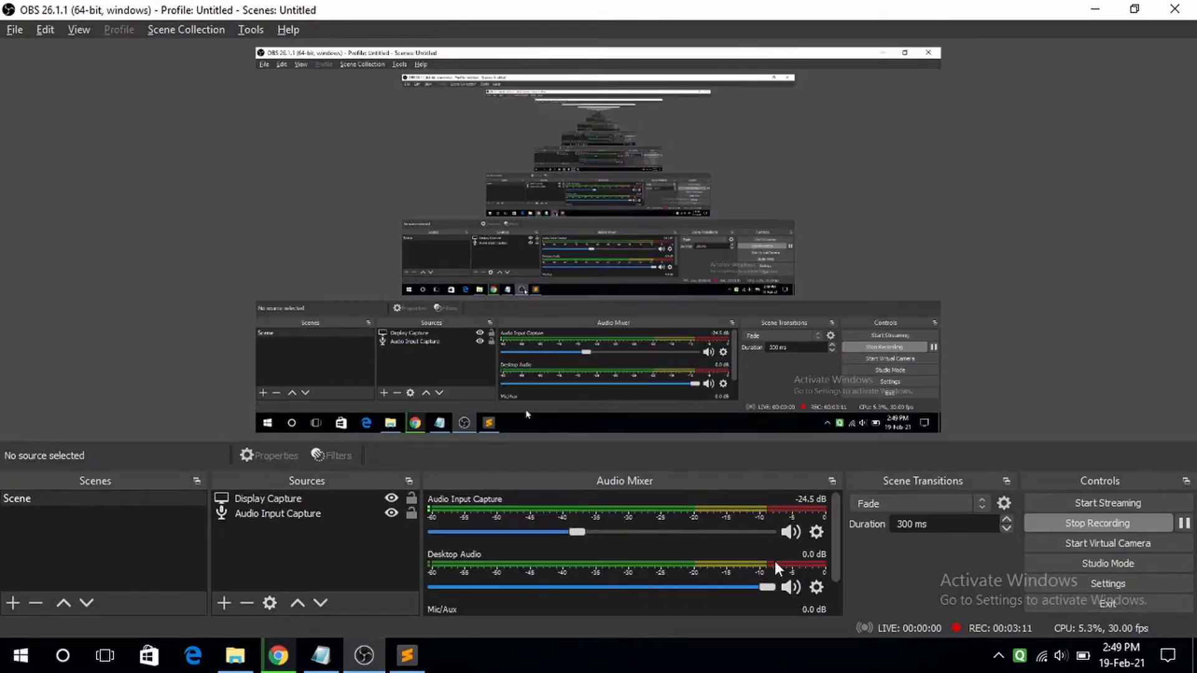
click(1187, 525)
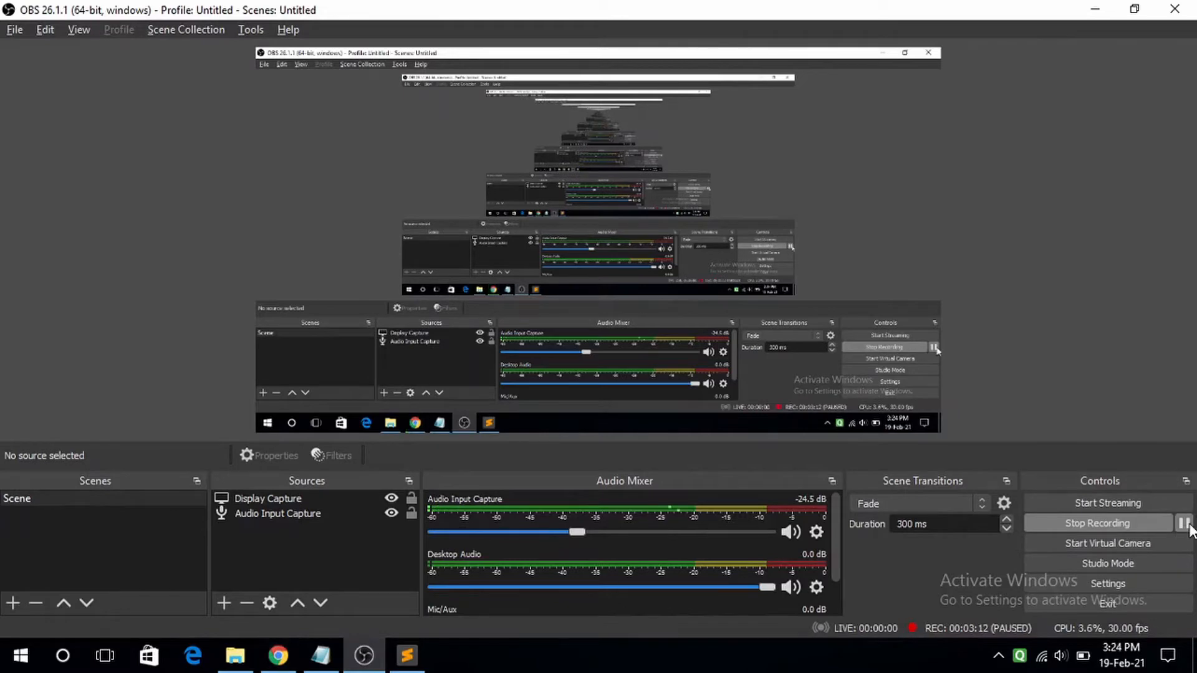
click(1185, 524)
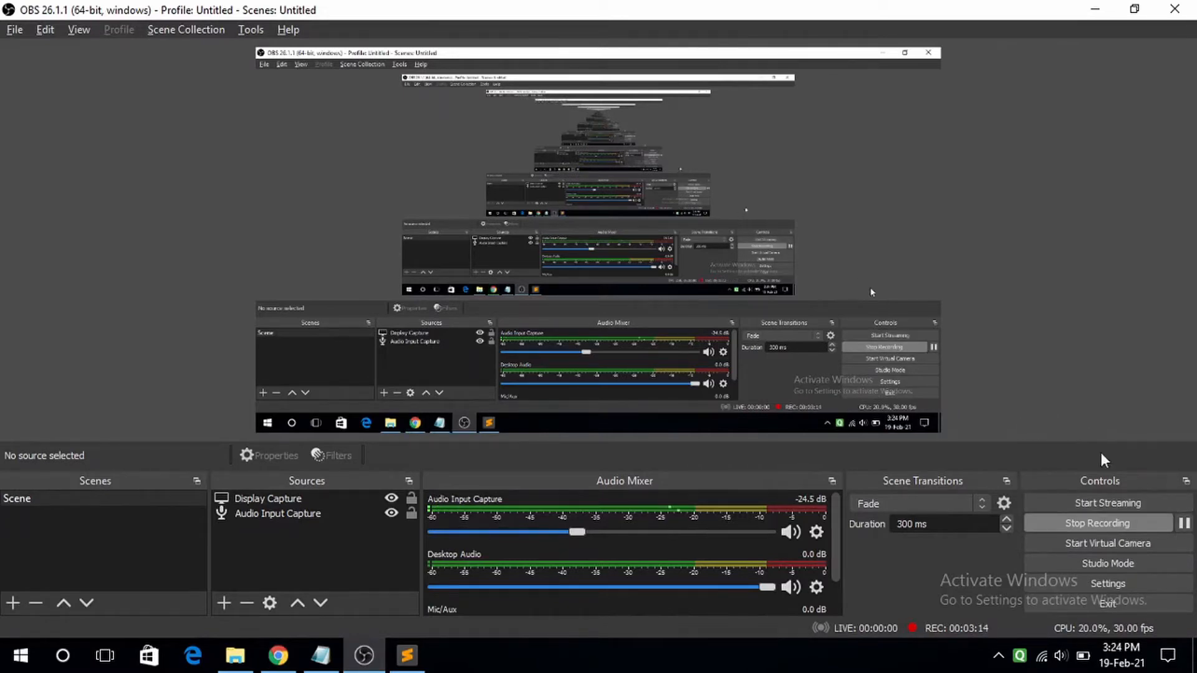
click(1095, 10)
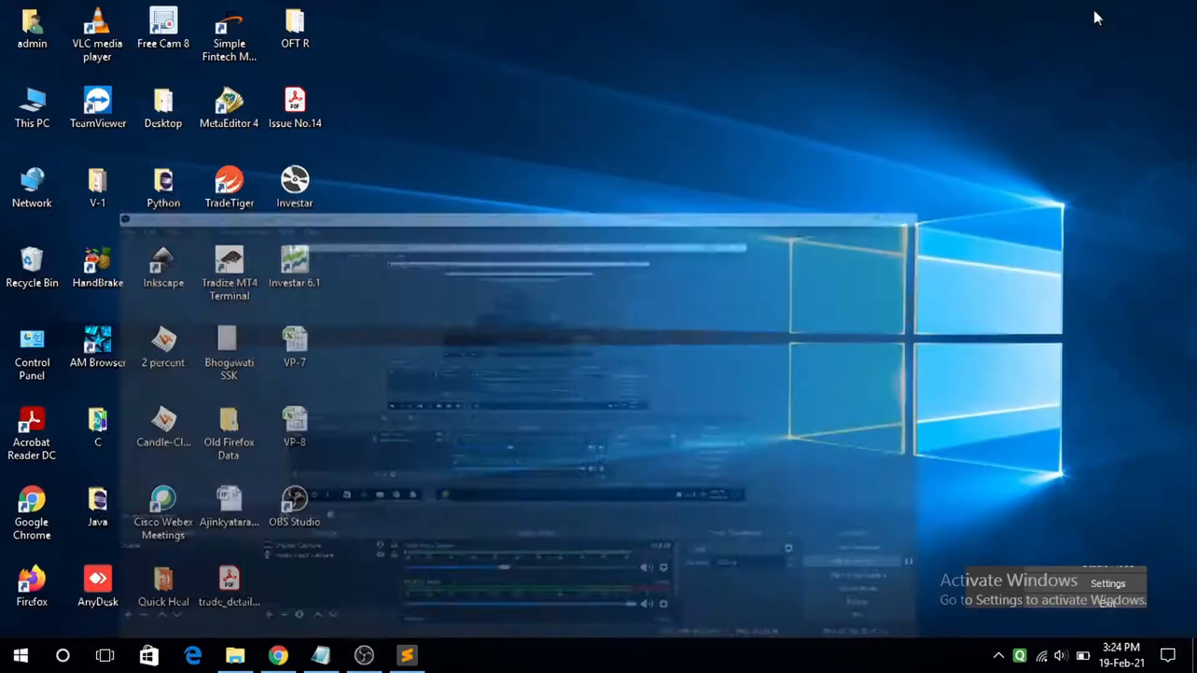
click(278, 656)
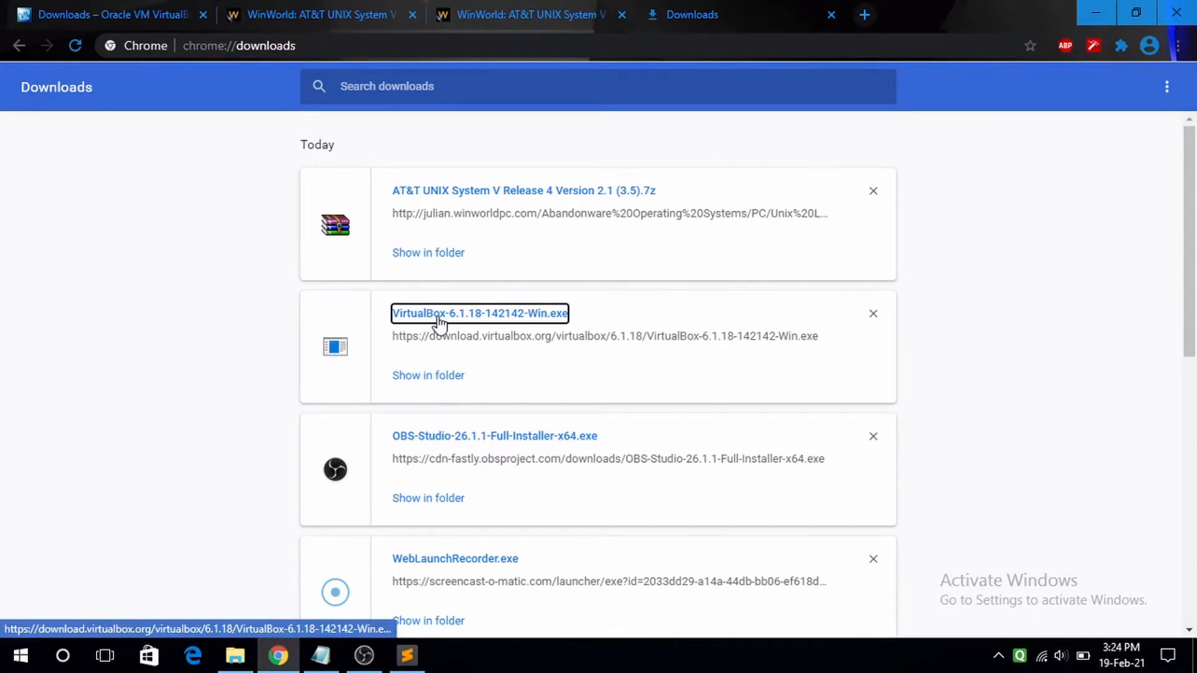
- Run VirtualBox-6.1.18-142142-Win.exe from Chrome's downloads, allowing it past the security warning
click(563, 321)
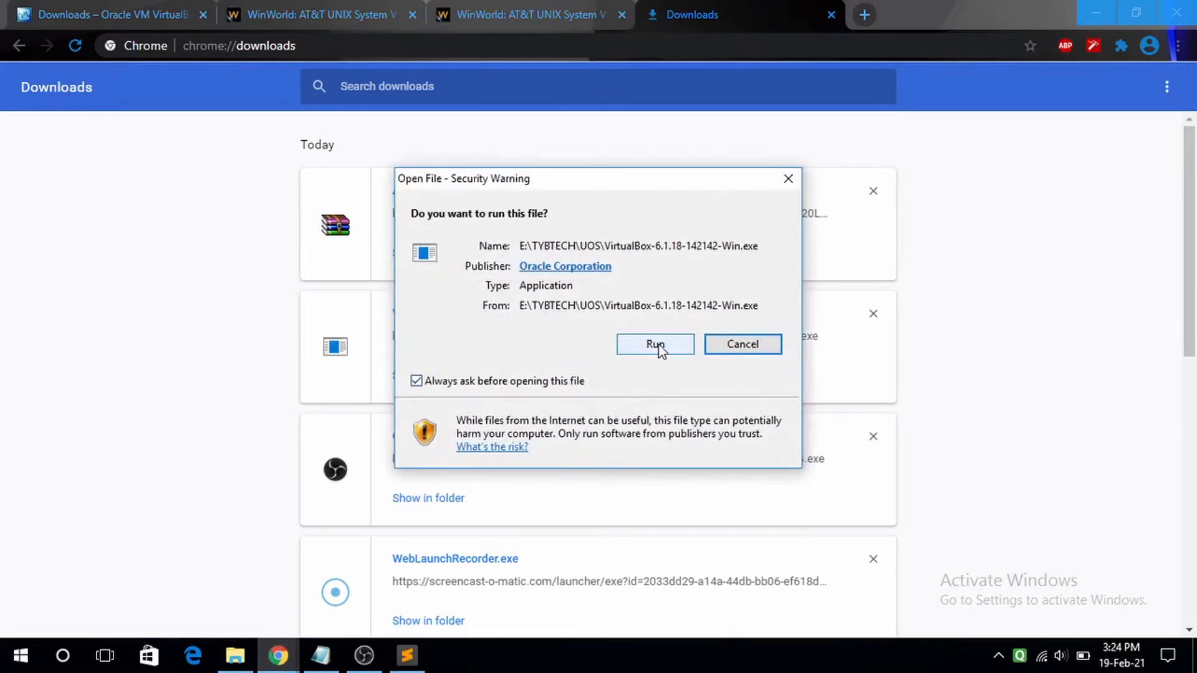
click(655, 345)
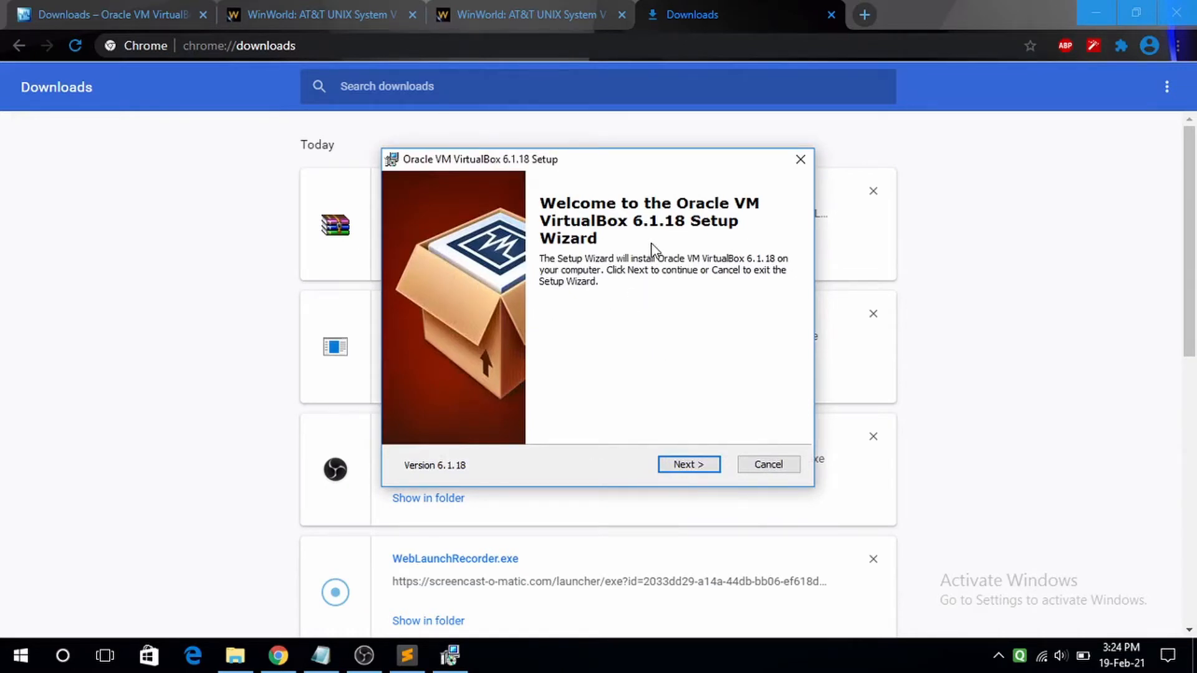
- Install VirtualBox 6.1.18 with default features, shortcuts and USB driver, then maximize the Manager
click(691, 464)
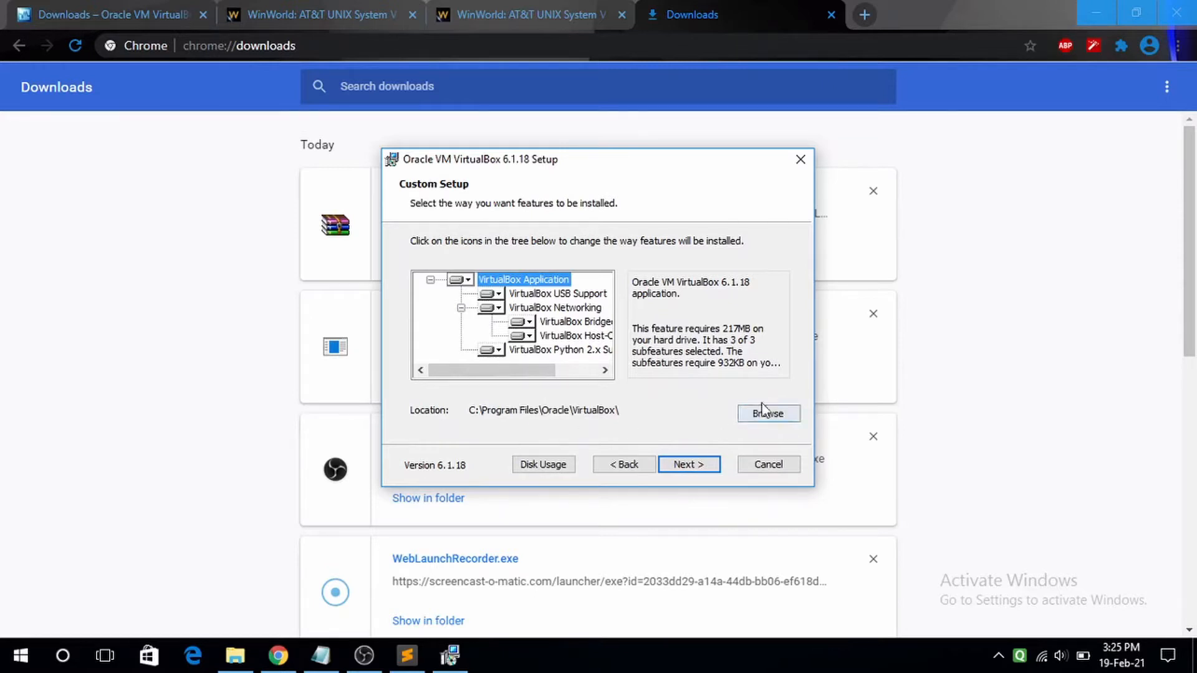
click(700, 468)
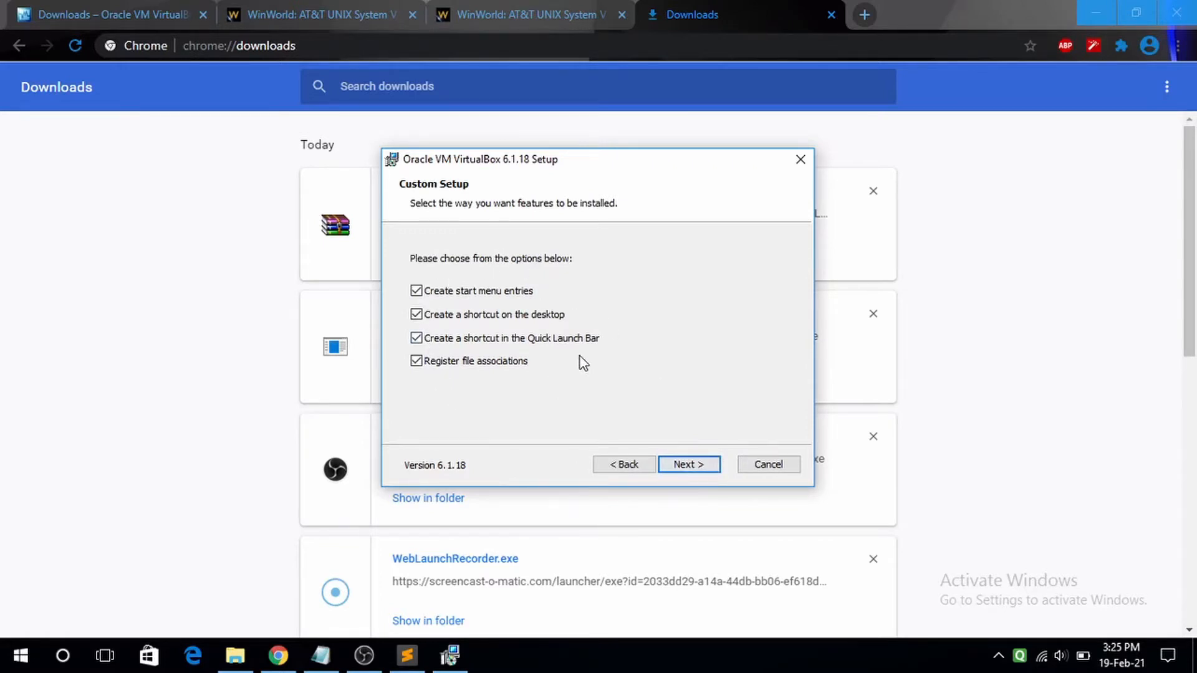
click(700, 465)
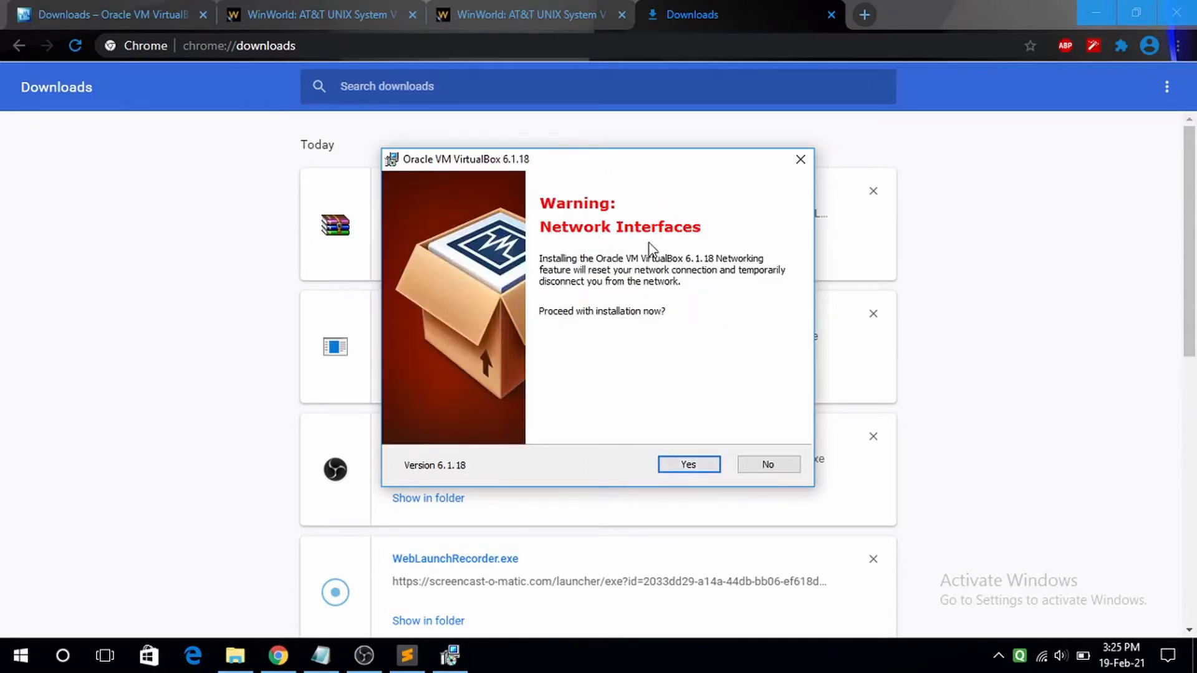
click(688, 466)
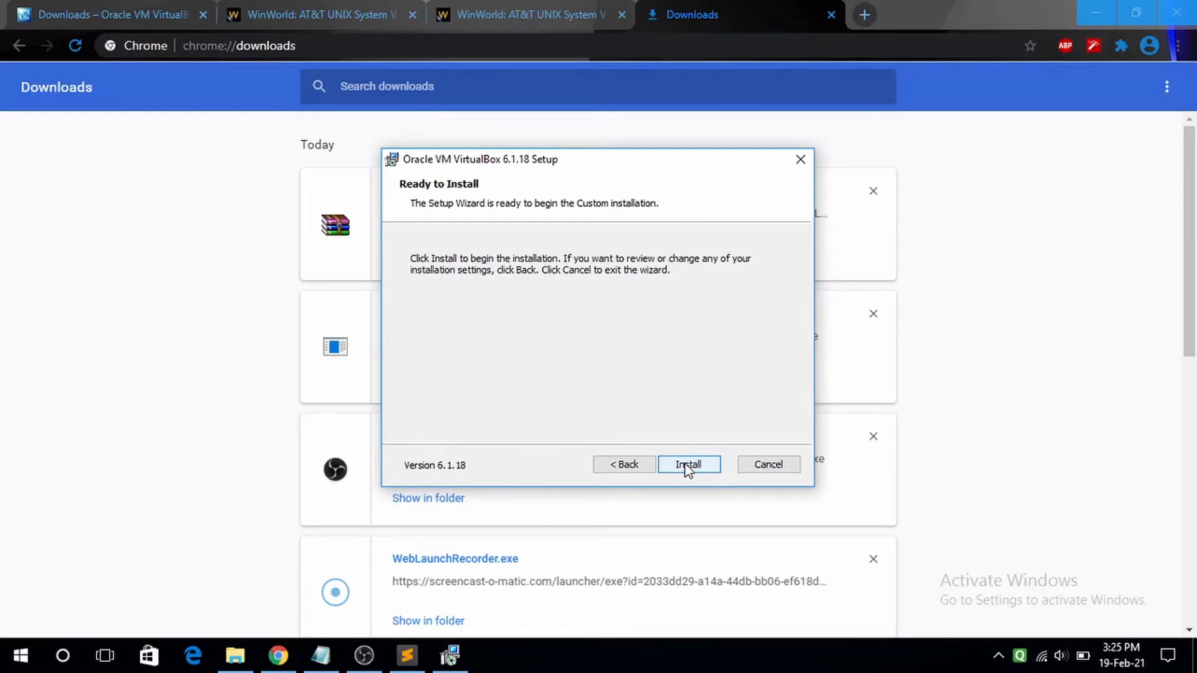
click(688, 466)
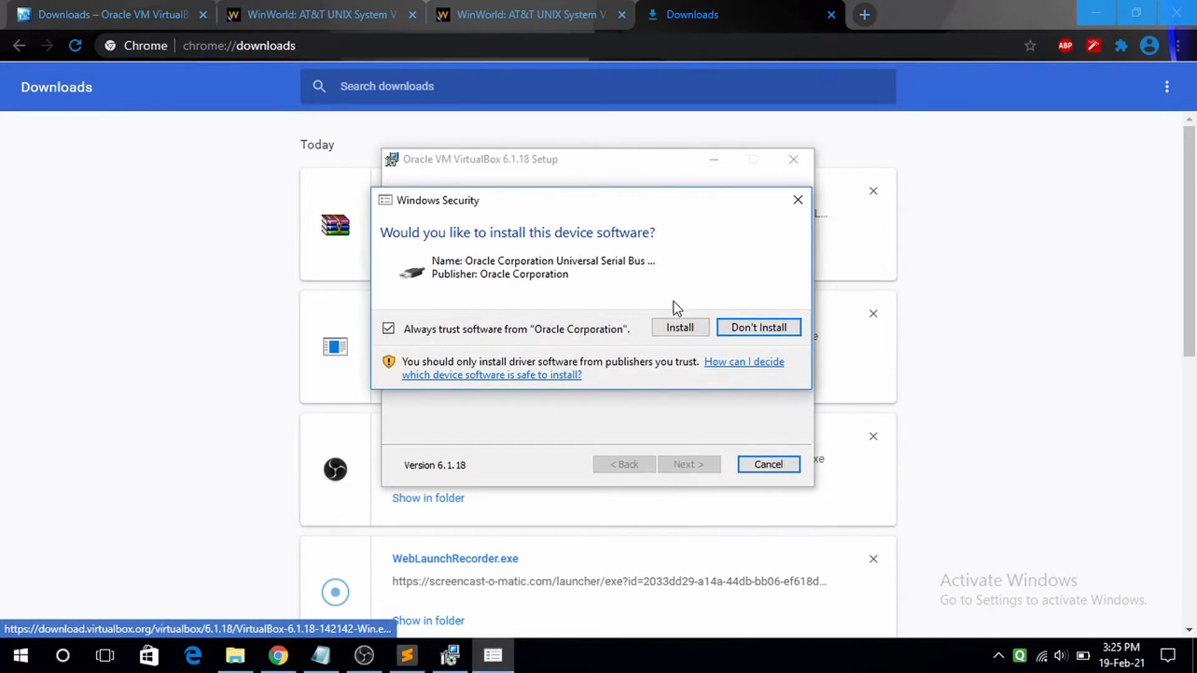
click(680, 329)
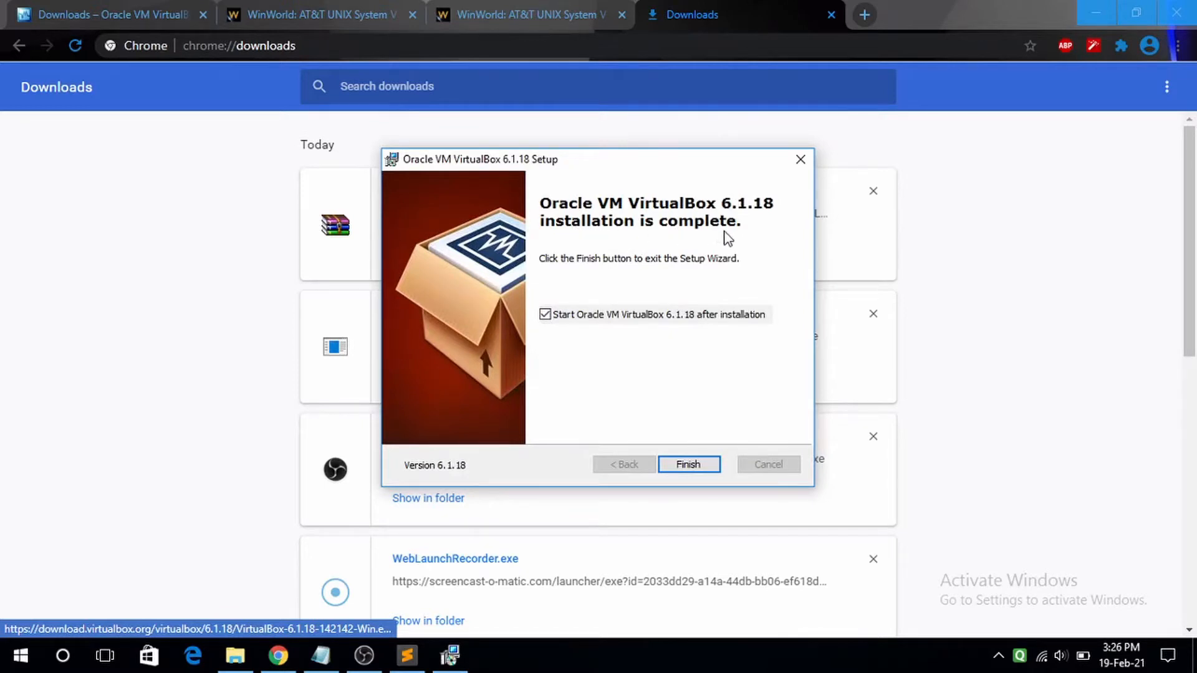
click(688, 465)
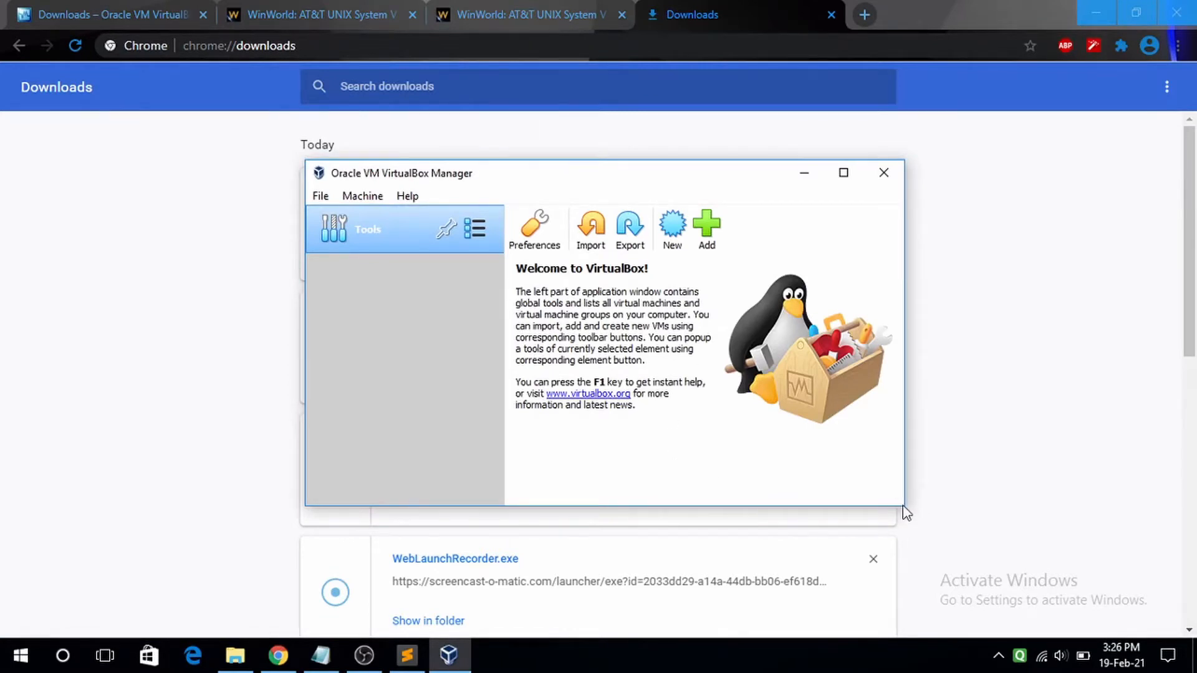
click(842, 173)
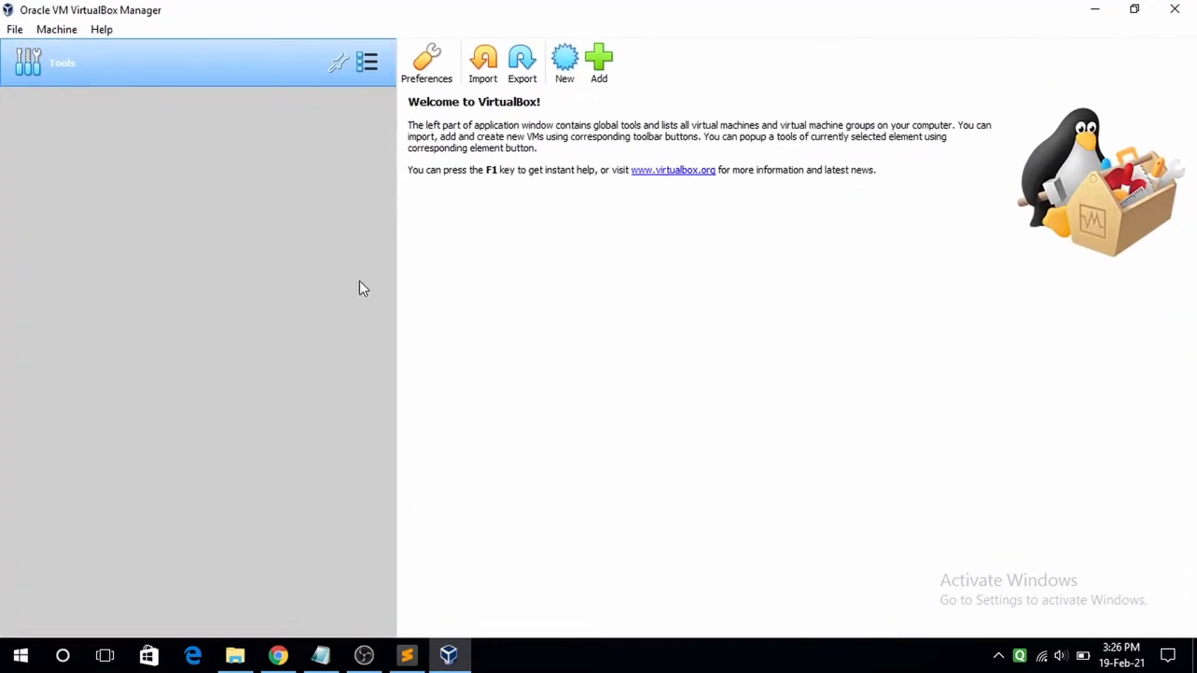
- Extract the AT&T UNIX .7z here in UOS and browse its Base 01–10 floppy images
click(1093, 9)
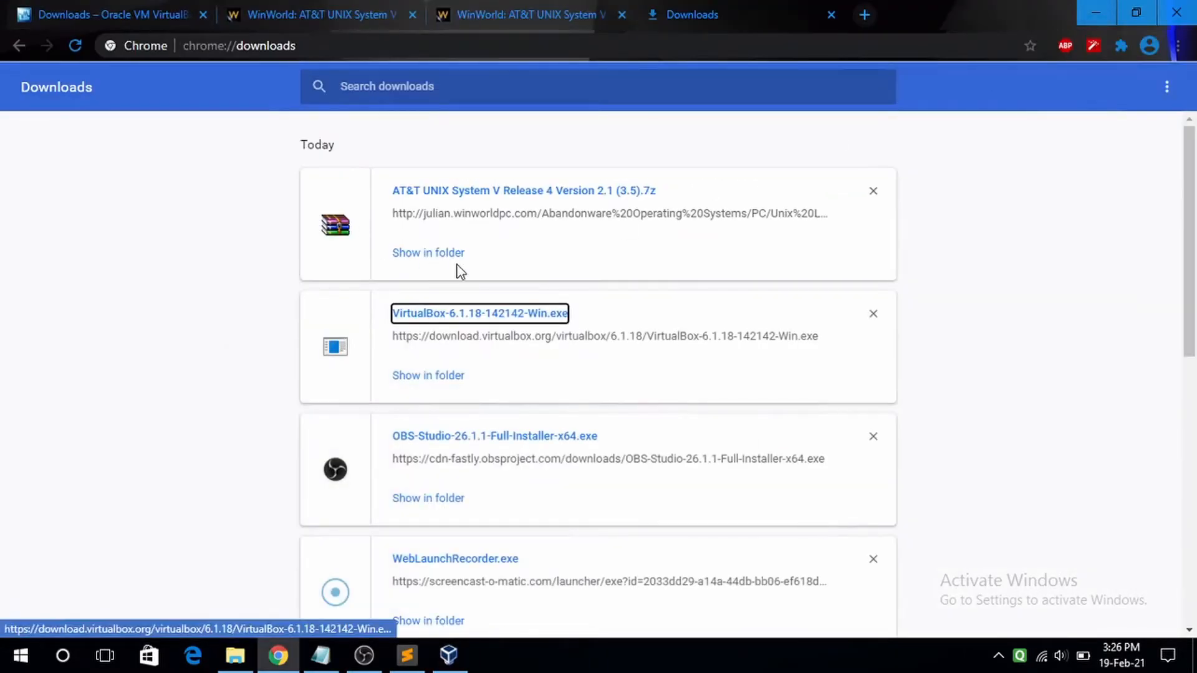
click(430, 253)
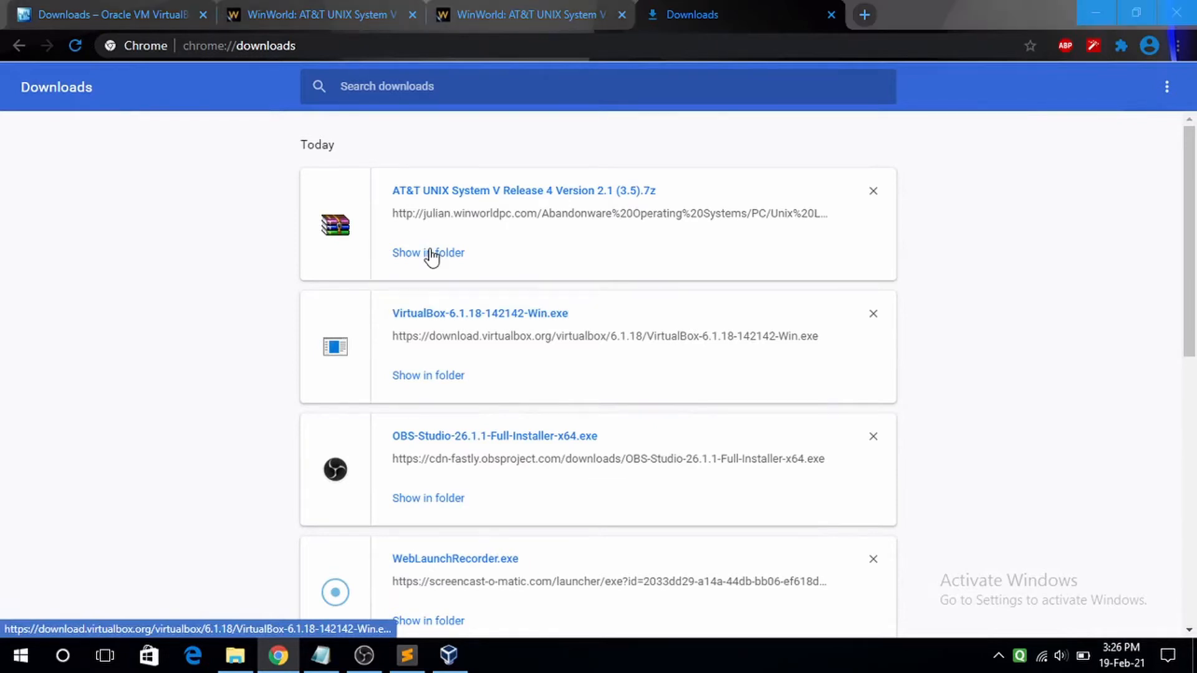
click(774, 99)
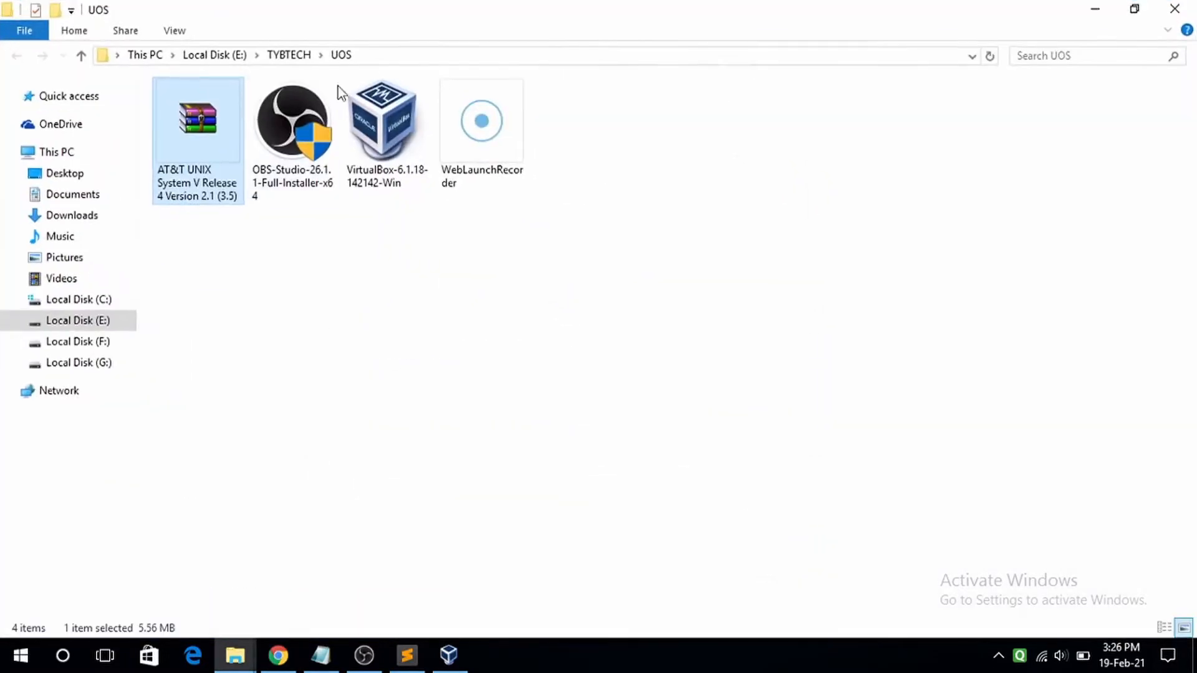
right_click(200, 129)
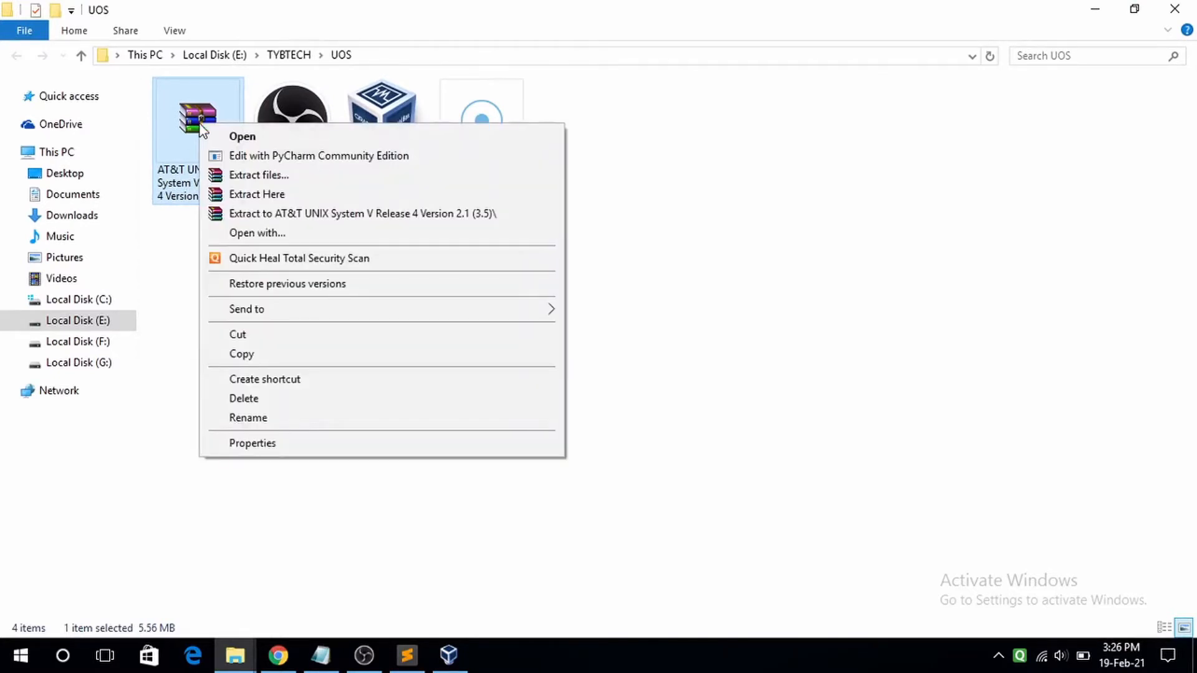
click(243, 199)
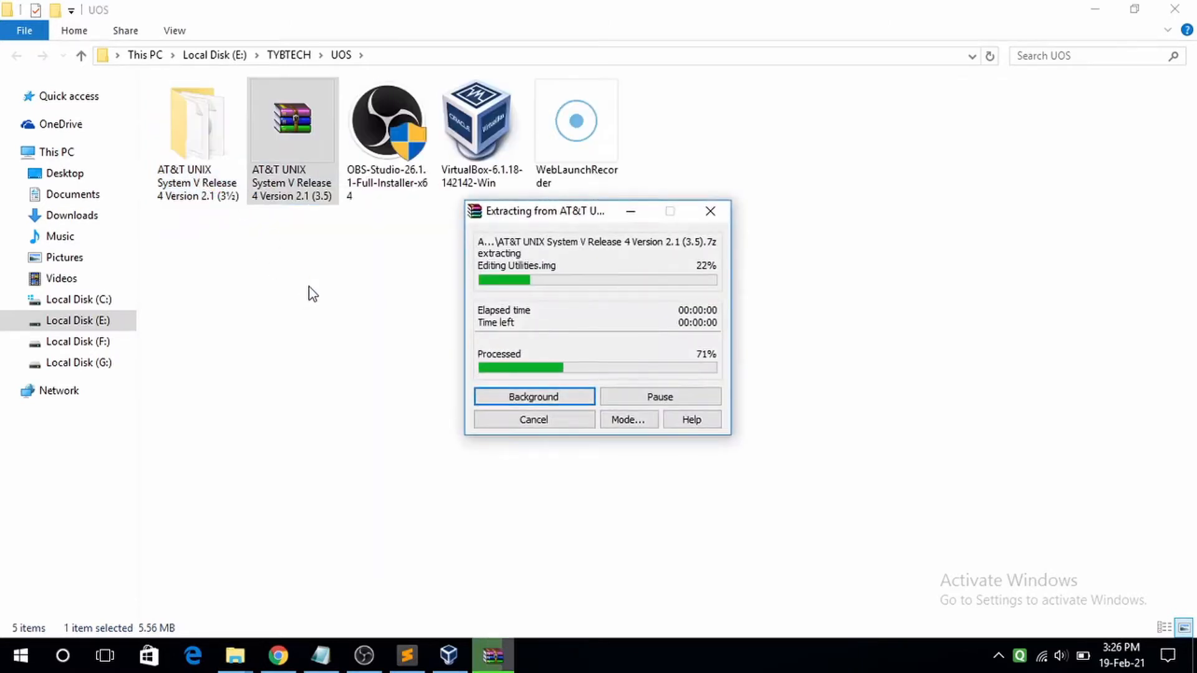
double_click(198, 153)
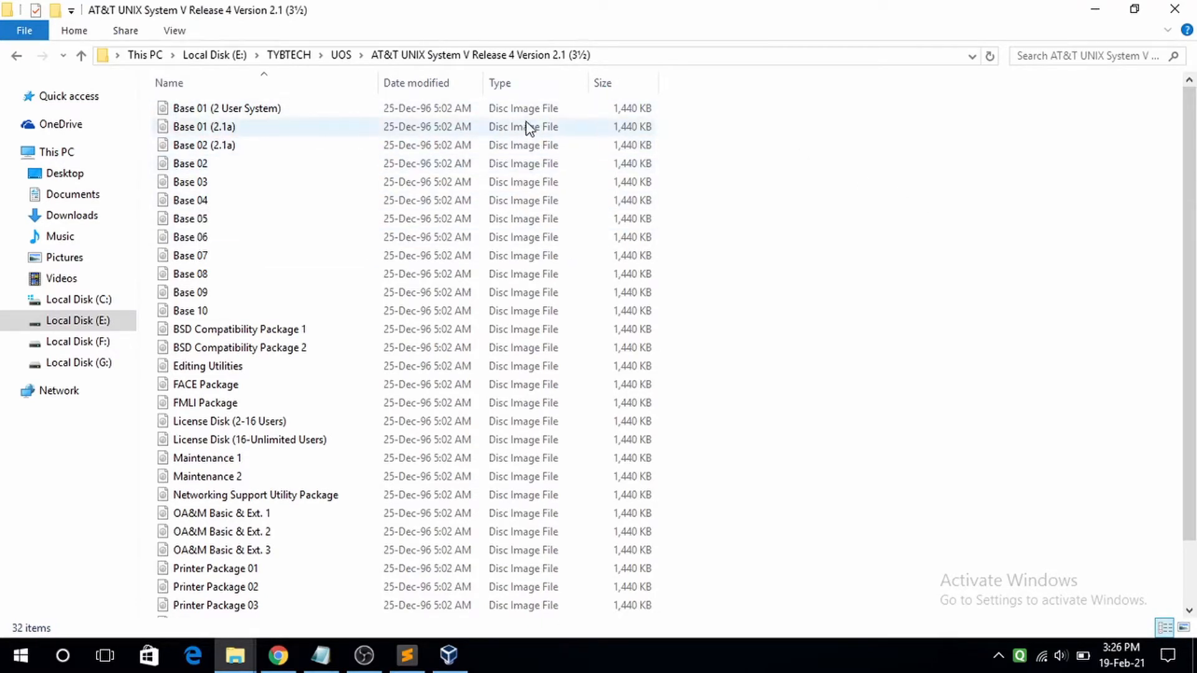
scroll(522, 237, down, 2)
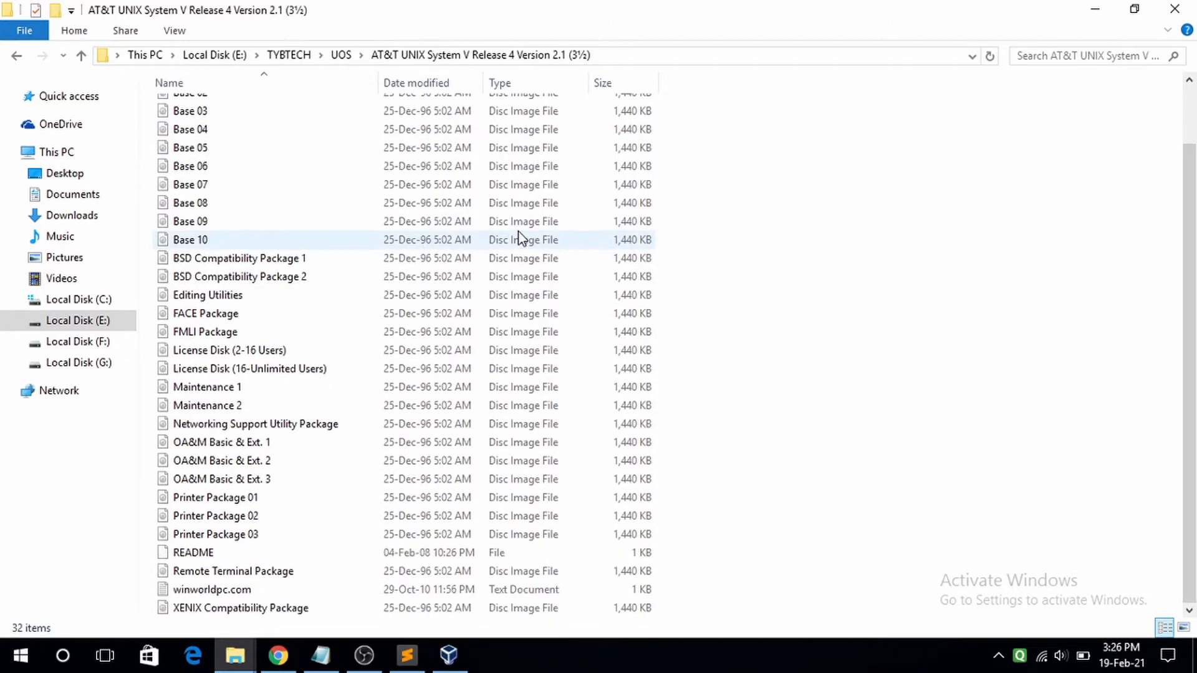
scroll(522, 237, up, 2)
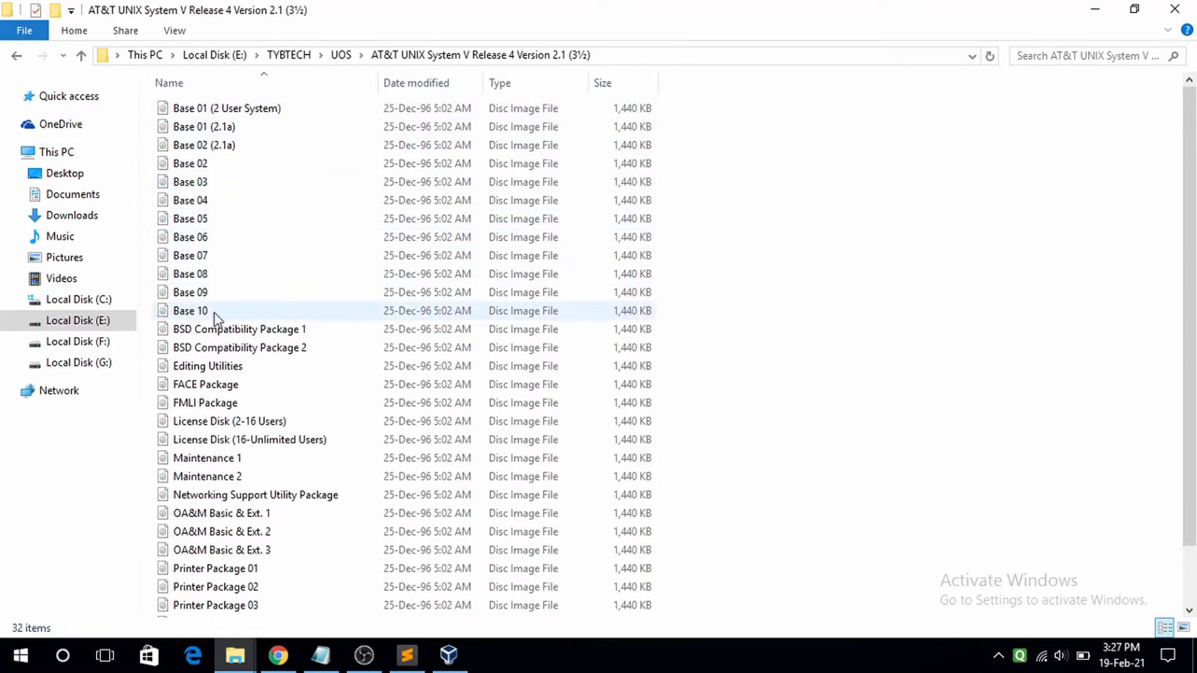
scroll(290, 257, down, 2)
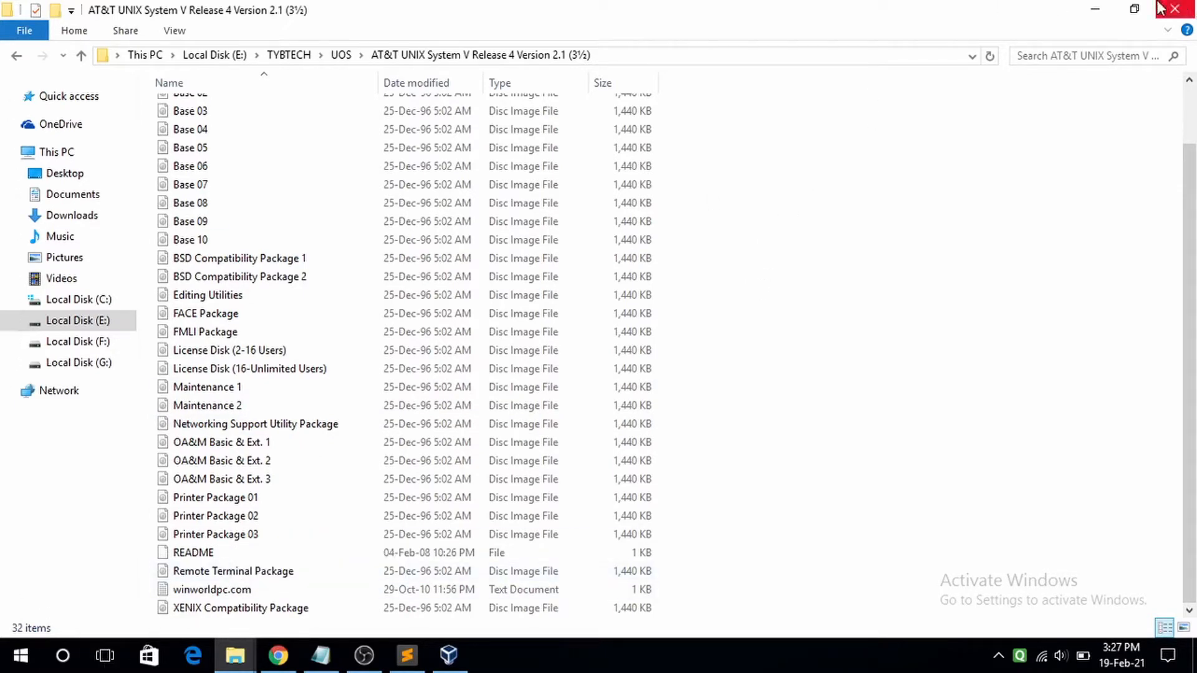
click(1095, 9)
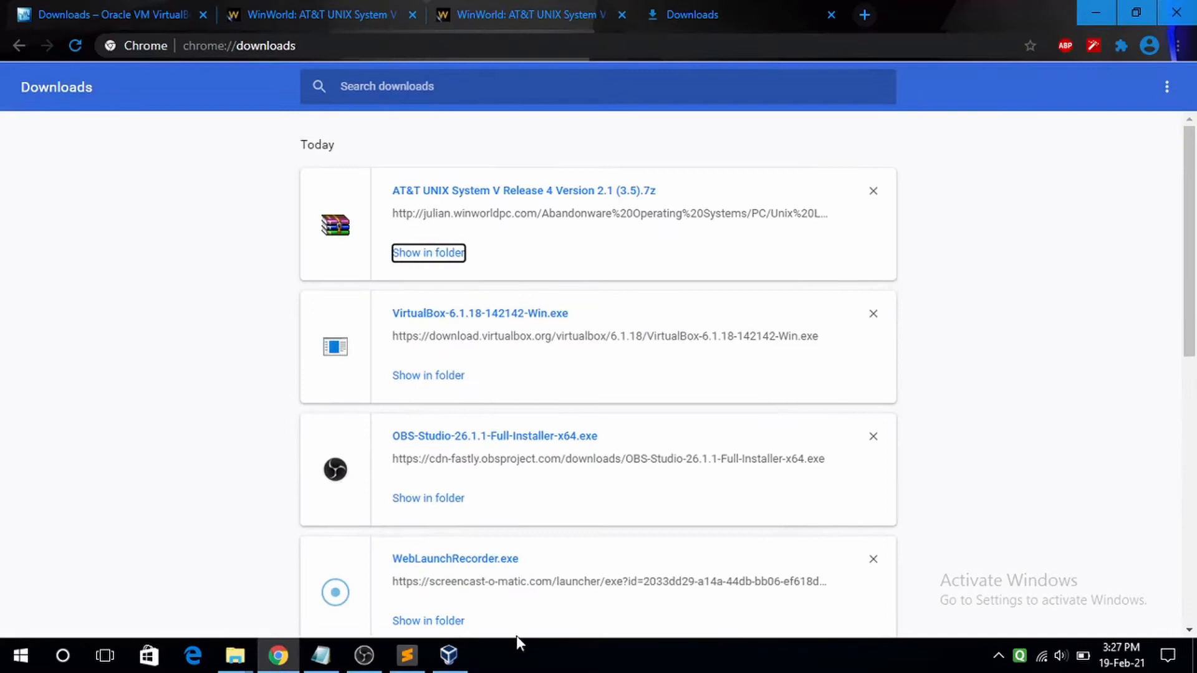
- Begin a new virtual machine named 'Un…' with the IBM OS/2 type
click(449, 656)
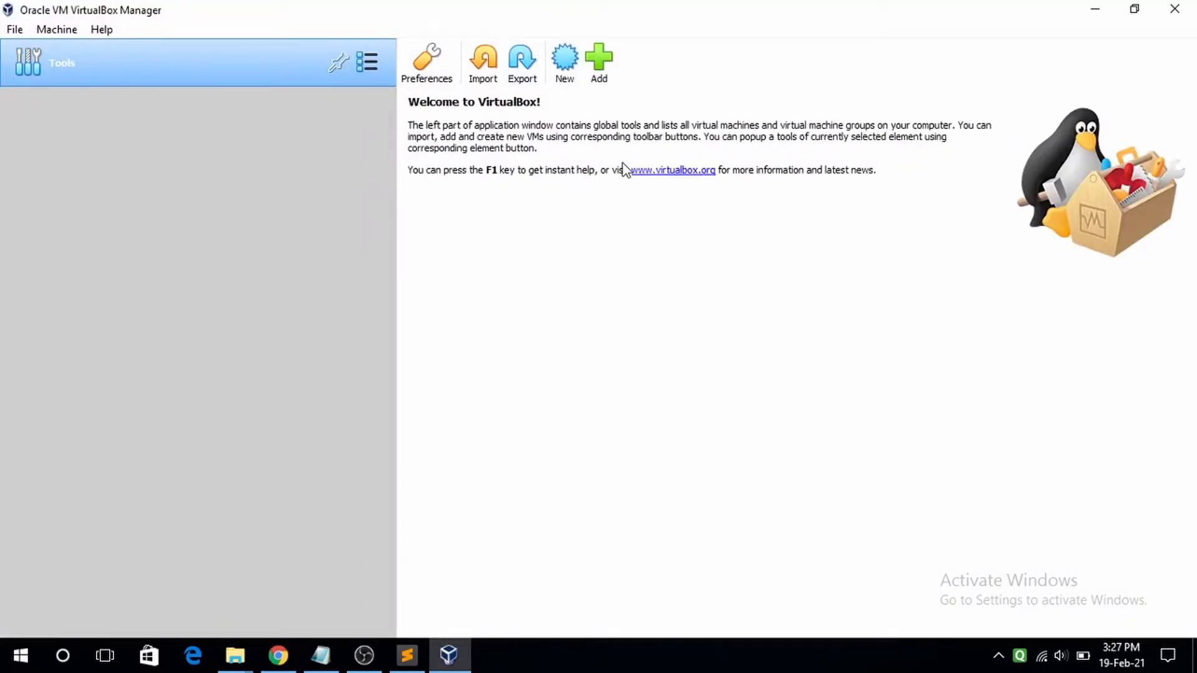
click(568, 59)
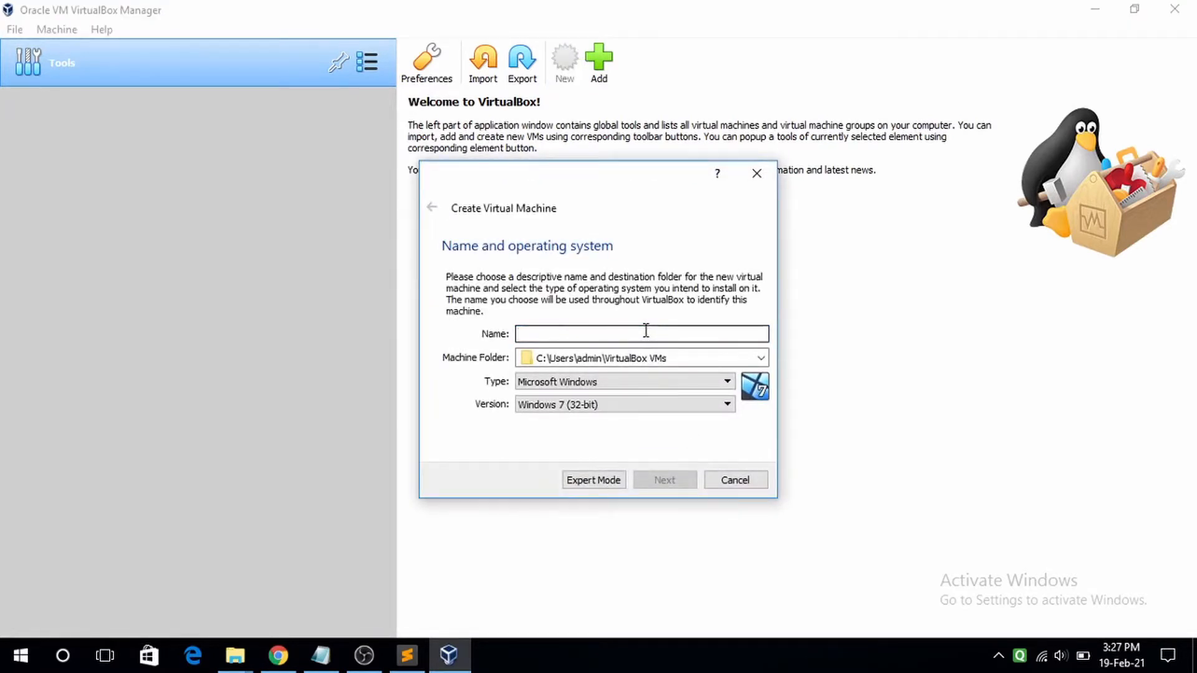
text(Unix)
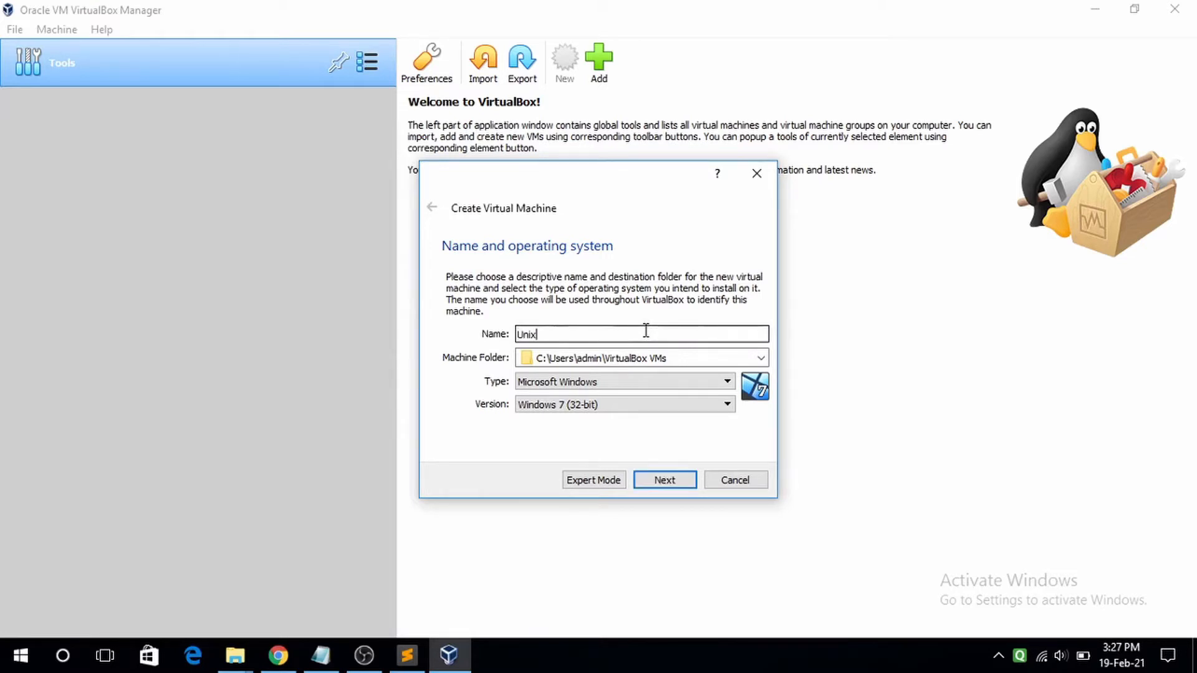
click(634, 383)
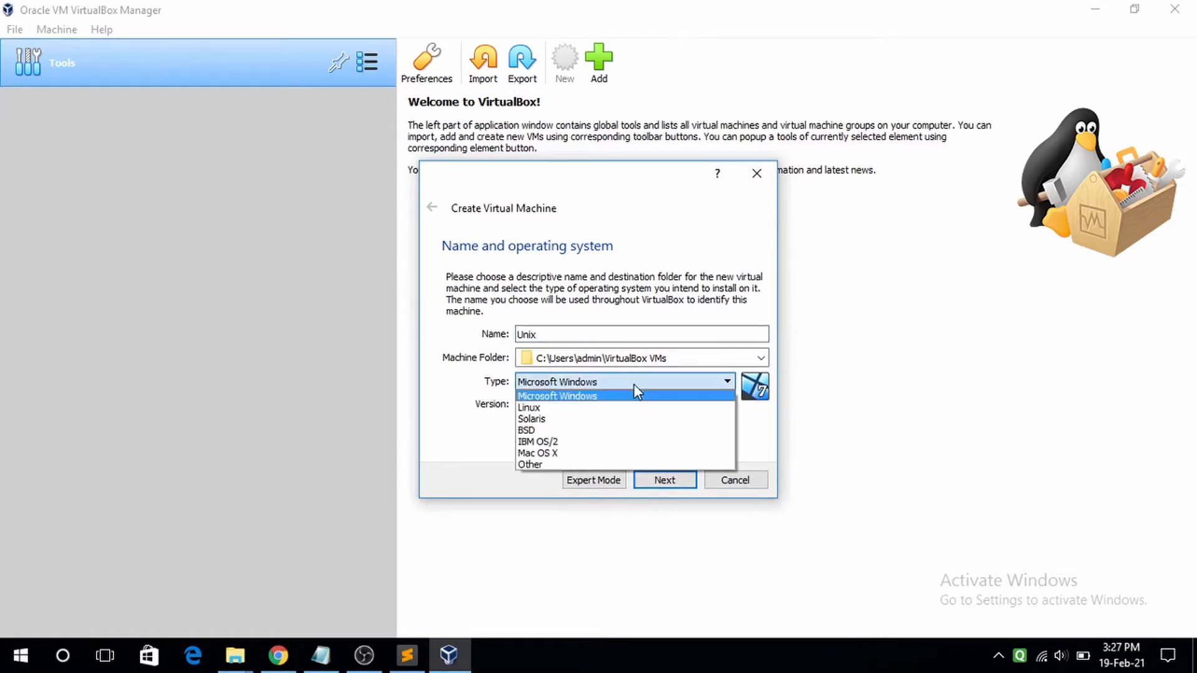
click(610, 443)
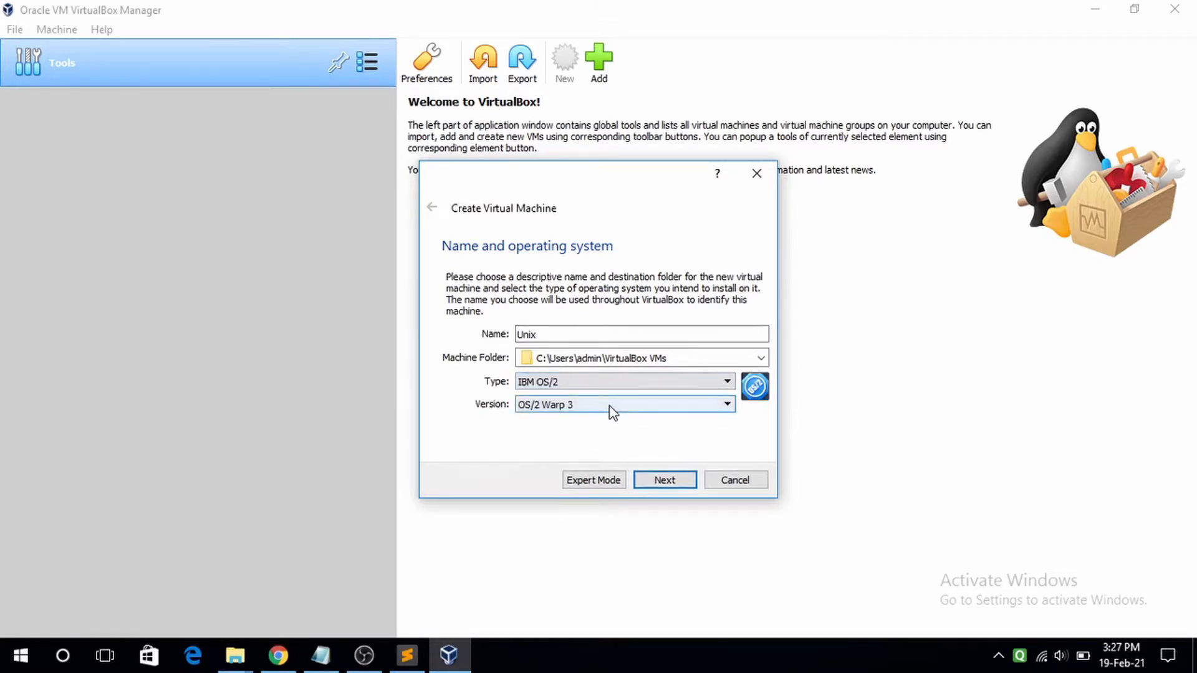
click(665, 480)
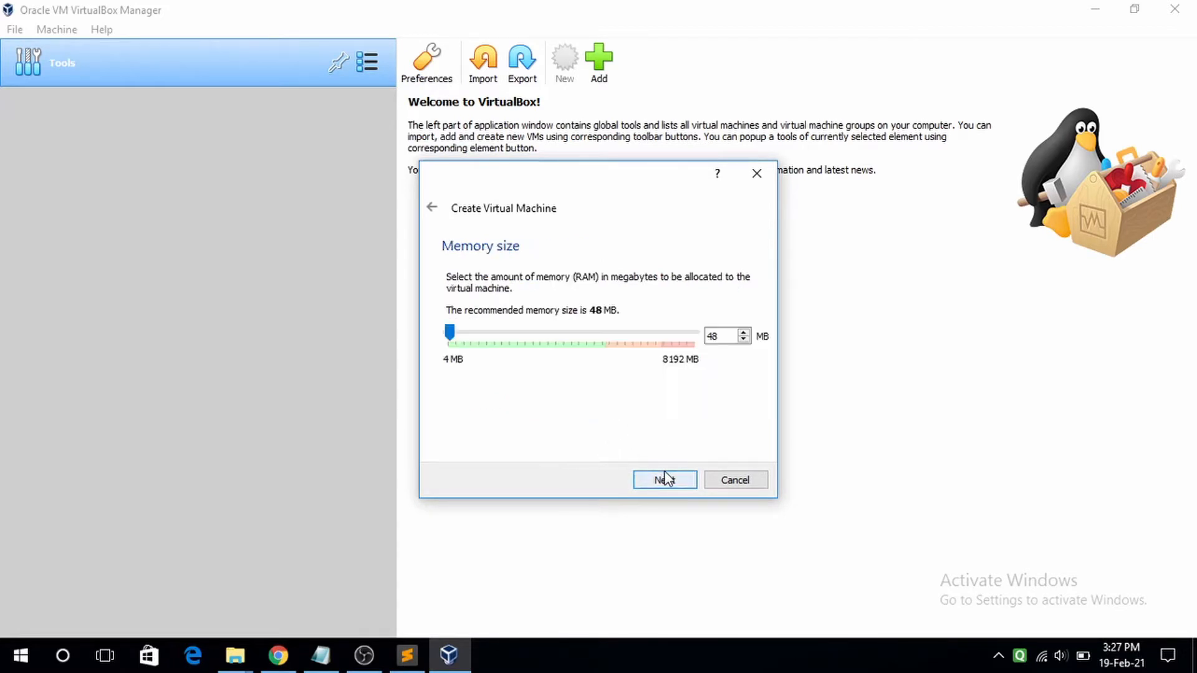
- Allocate 32 MB of memory and choose to create a new virtual hard disk
double_click(716, 336)
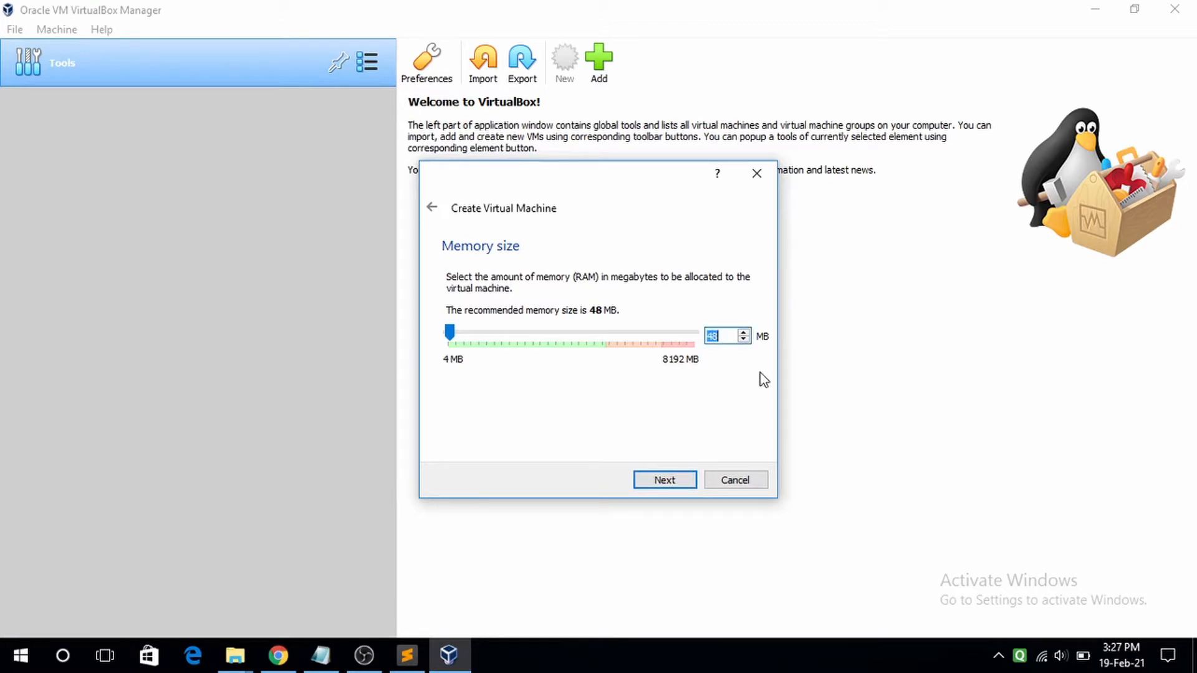
text(32)
click(675, 477)
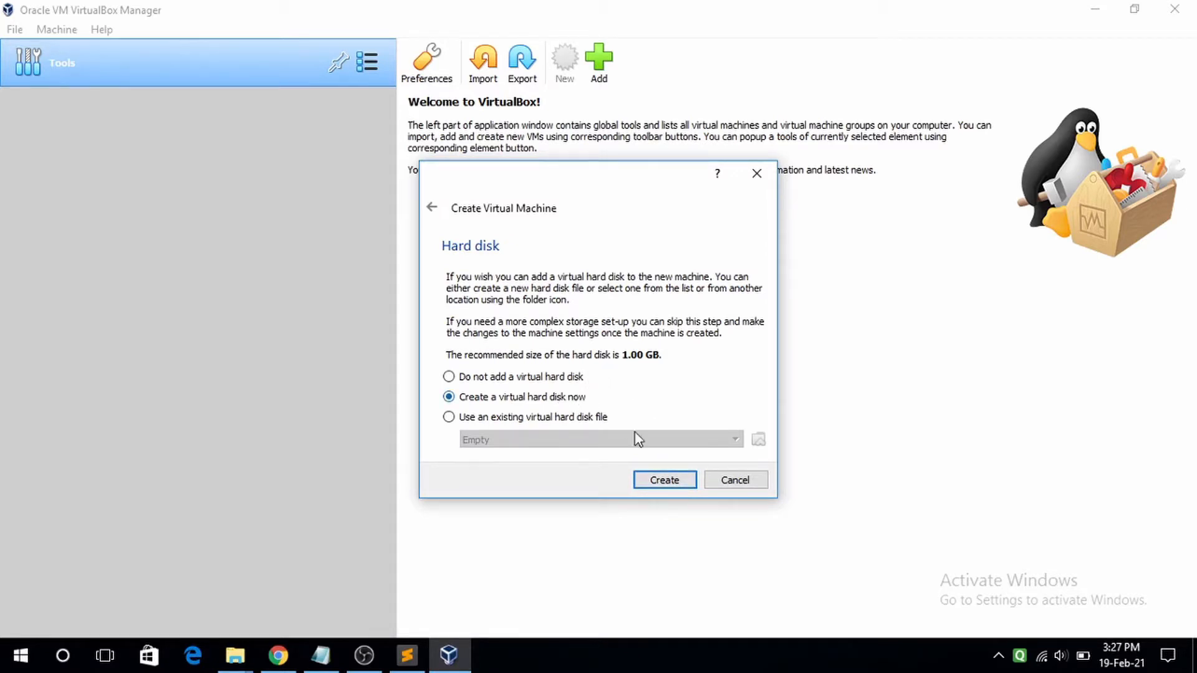
click(662, 481)
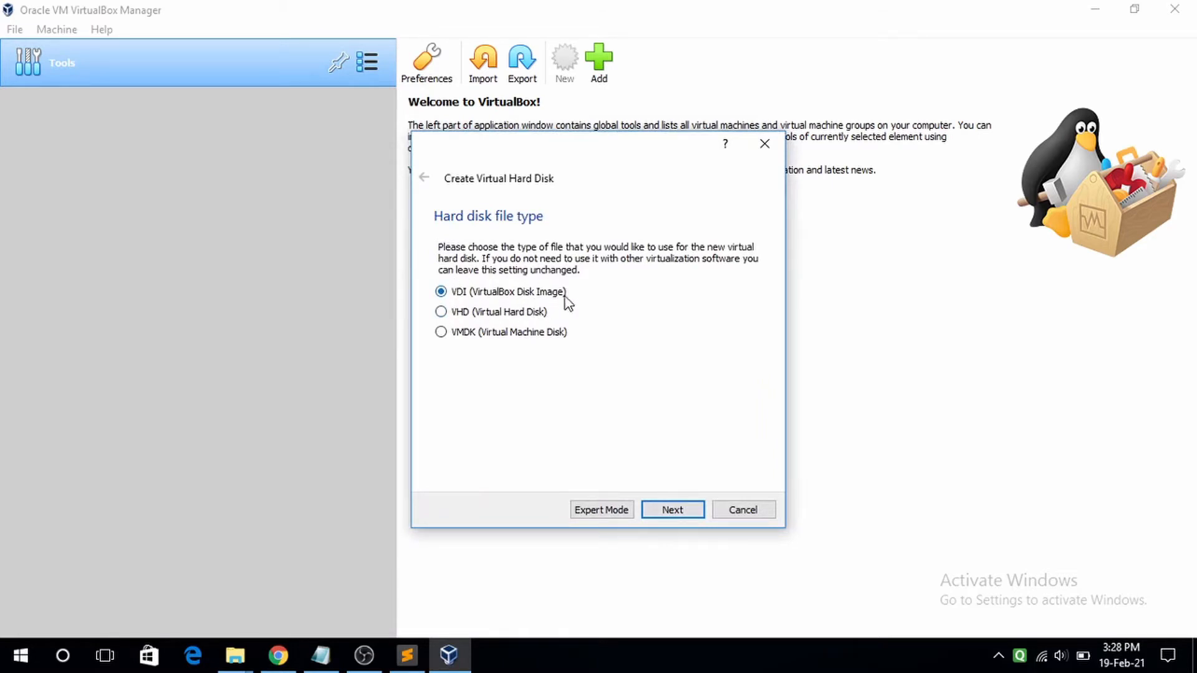
- Create a fixed-size 500 MB VDI disk to finish the Unix VM
click(680, 510)
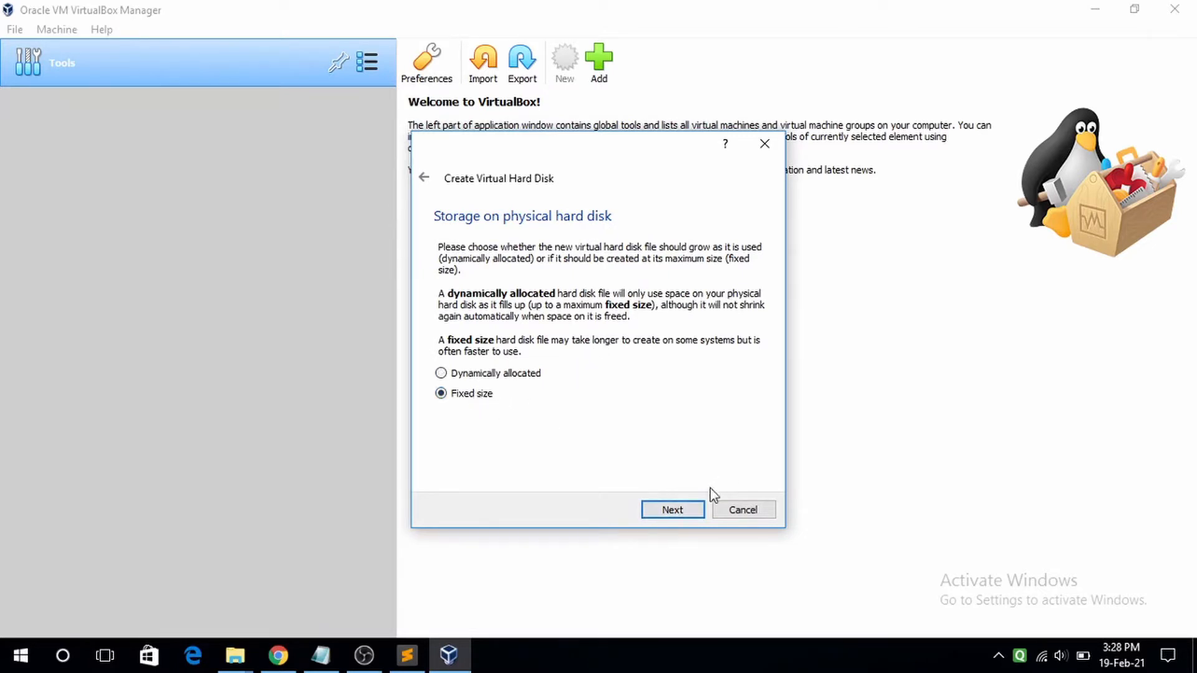
click(683, 510)
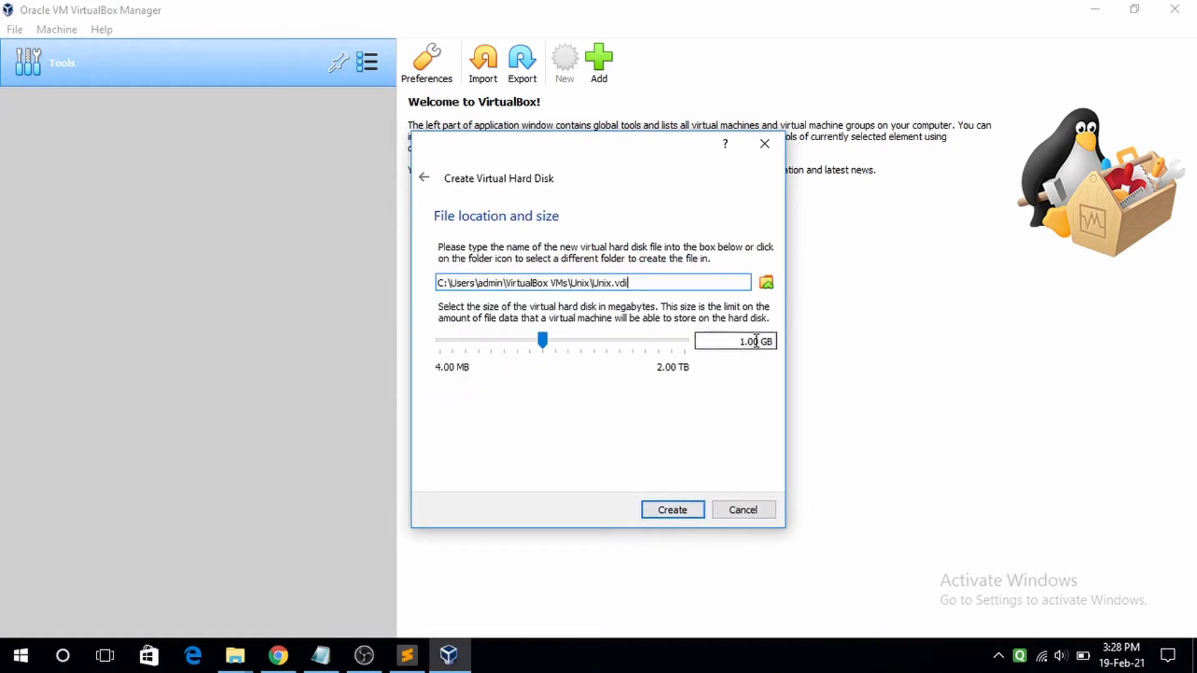
drag(544, 343, 503, 342)
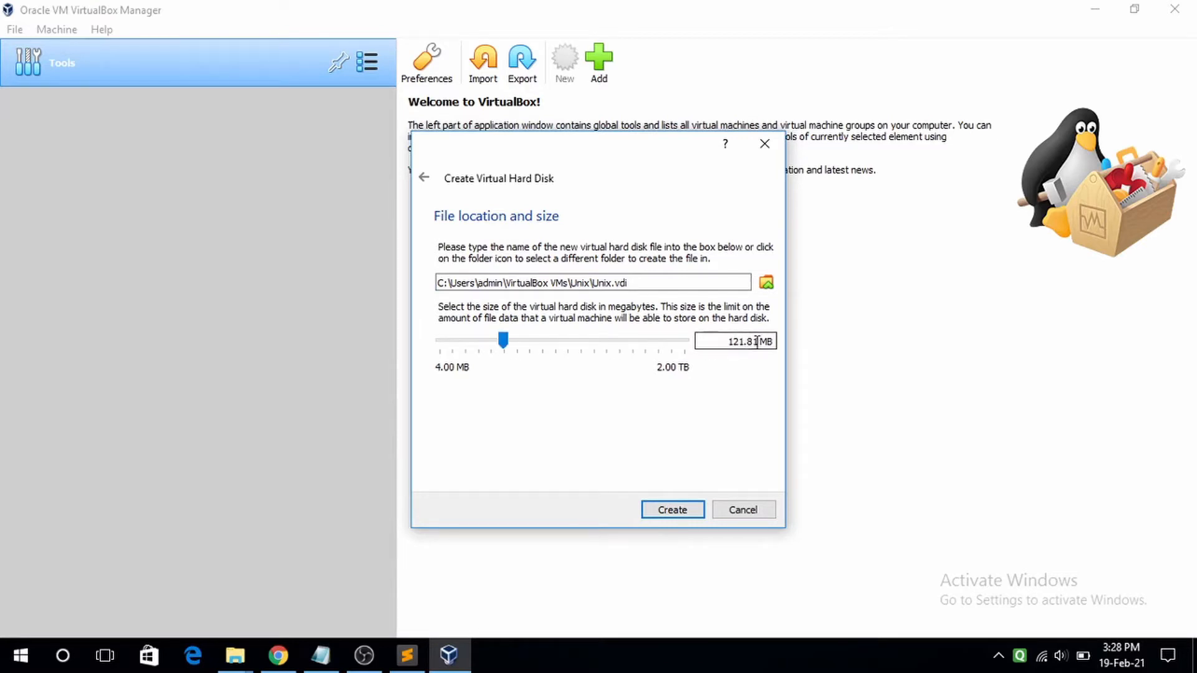
drag(755, 342, 725, 342)
key(BackSpace)
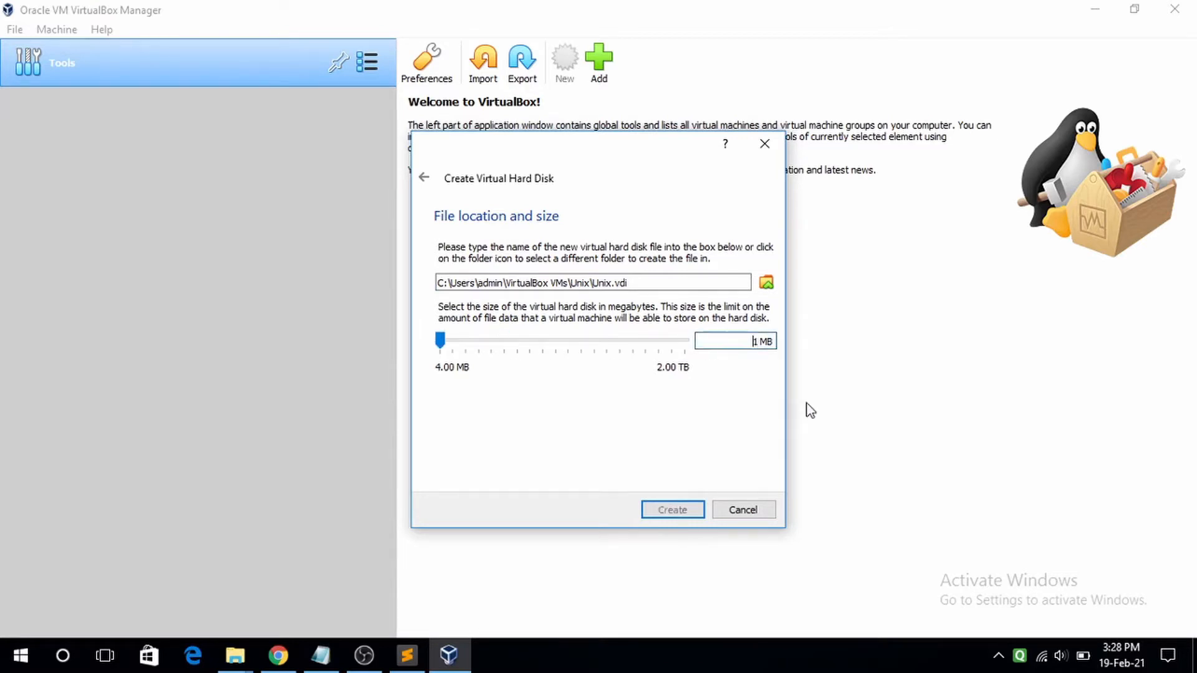
text(5)
key(Delete)
text(00)
click(680, 510)
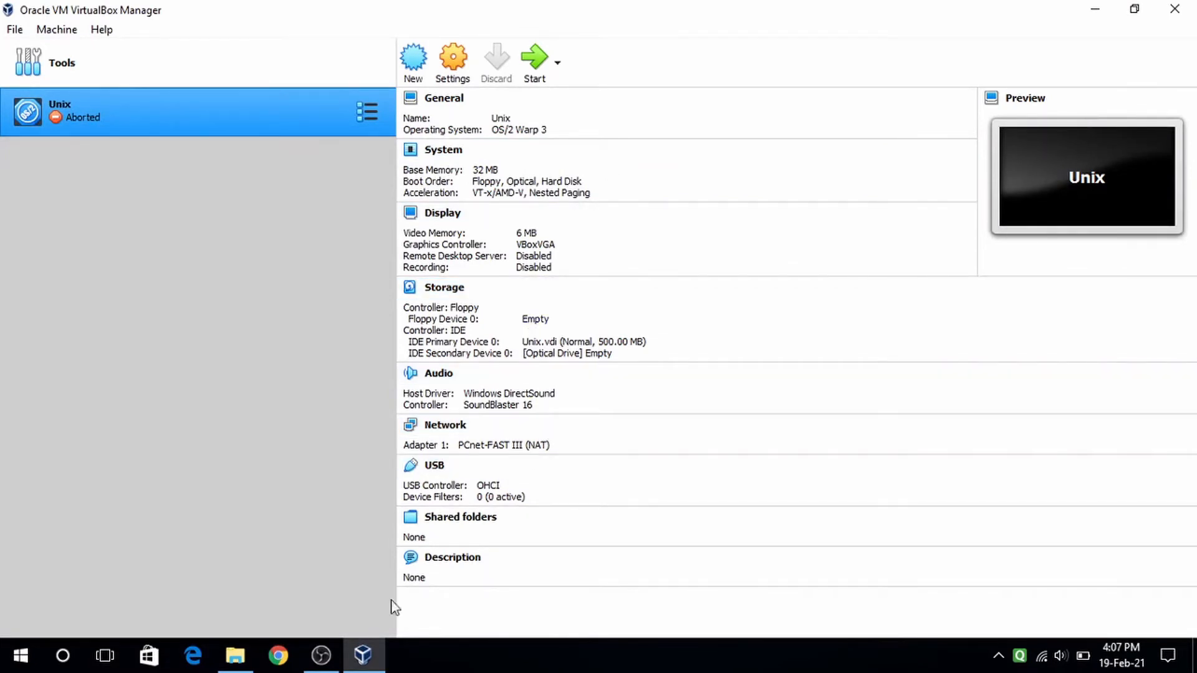
- Open the Unix VM's settings and add Network to the boot order
click(332, 671)
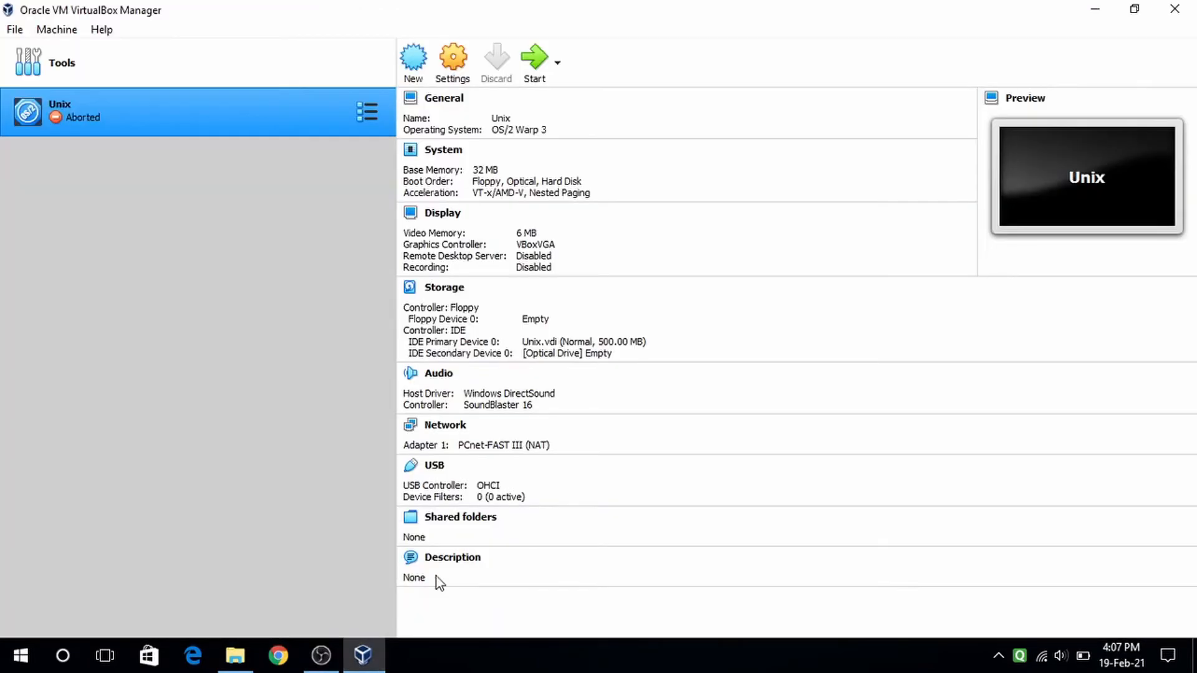
click(435, 577)
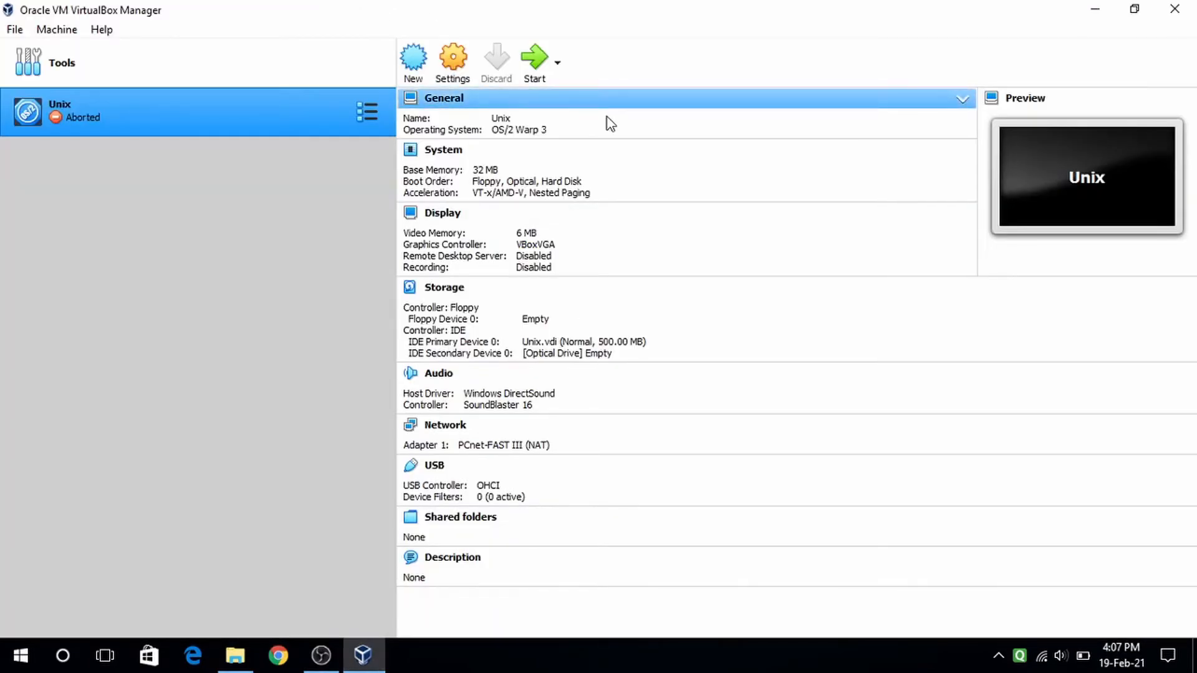
click(454, 63)
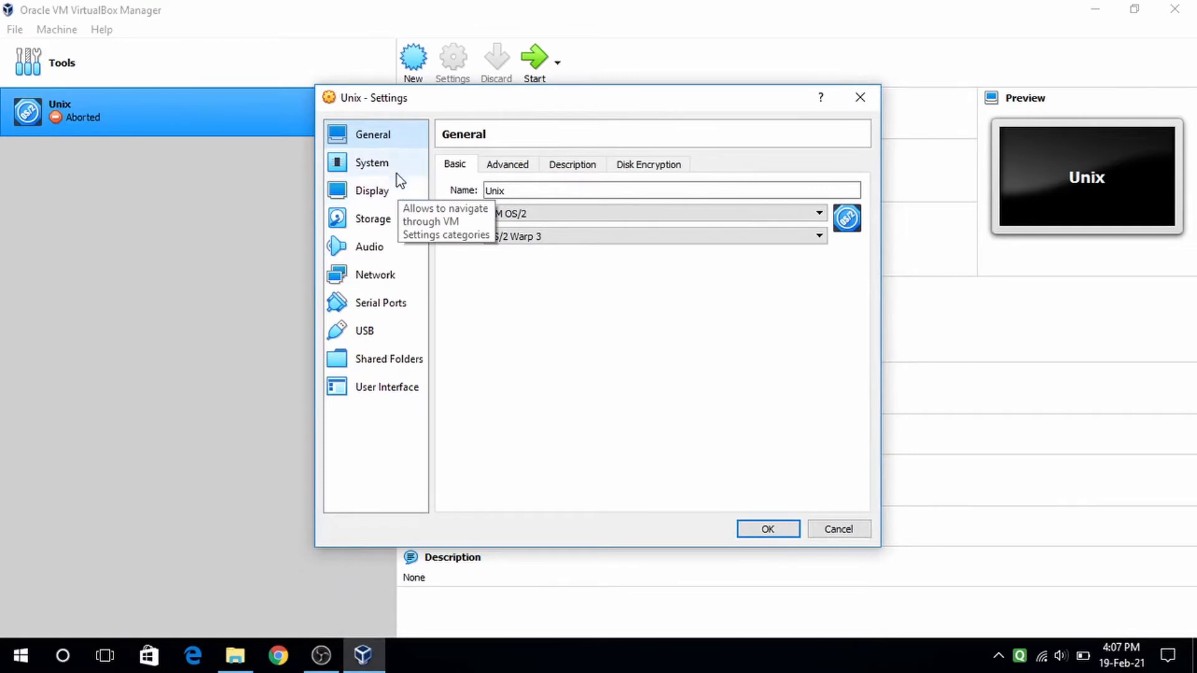
click(363, 167)
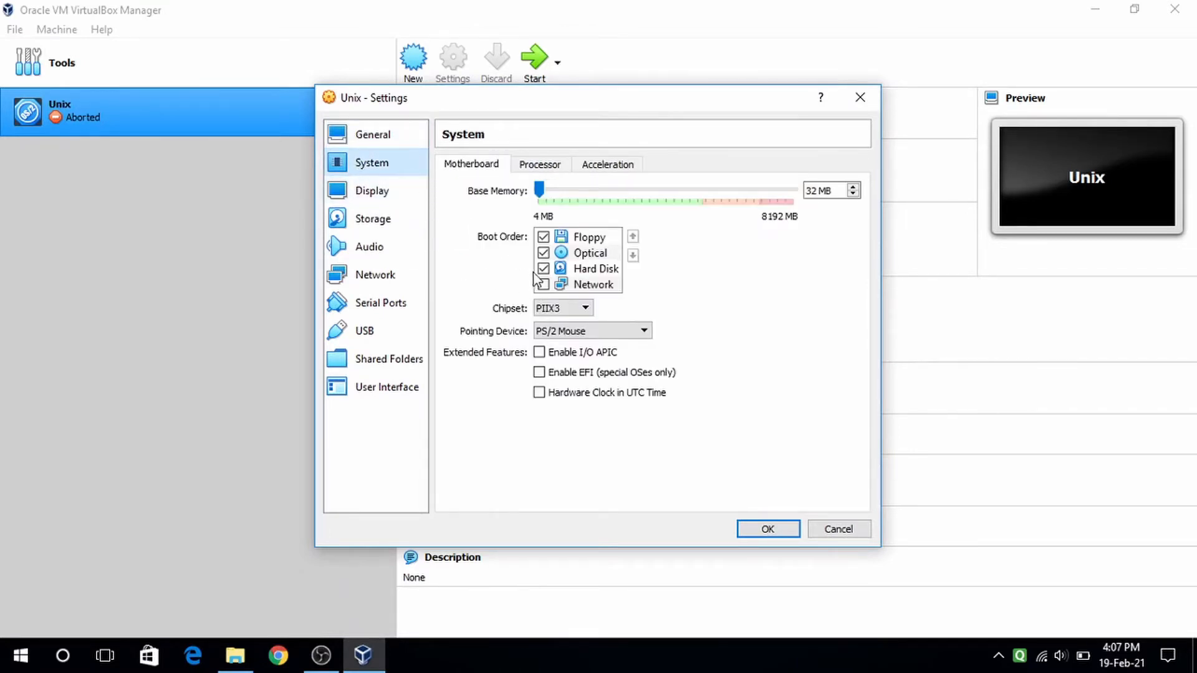
click(544, 284)
- Disable audio and the USB controller for the VM
click(375, 190)
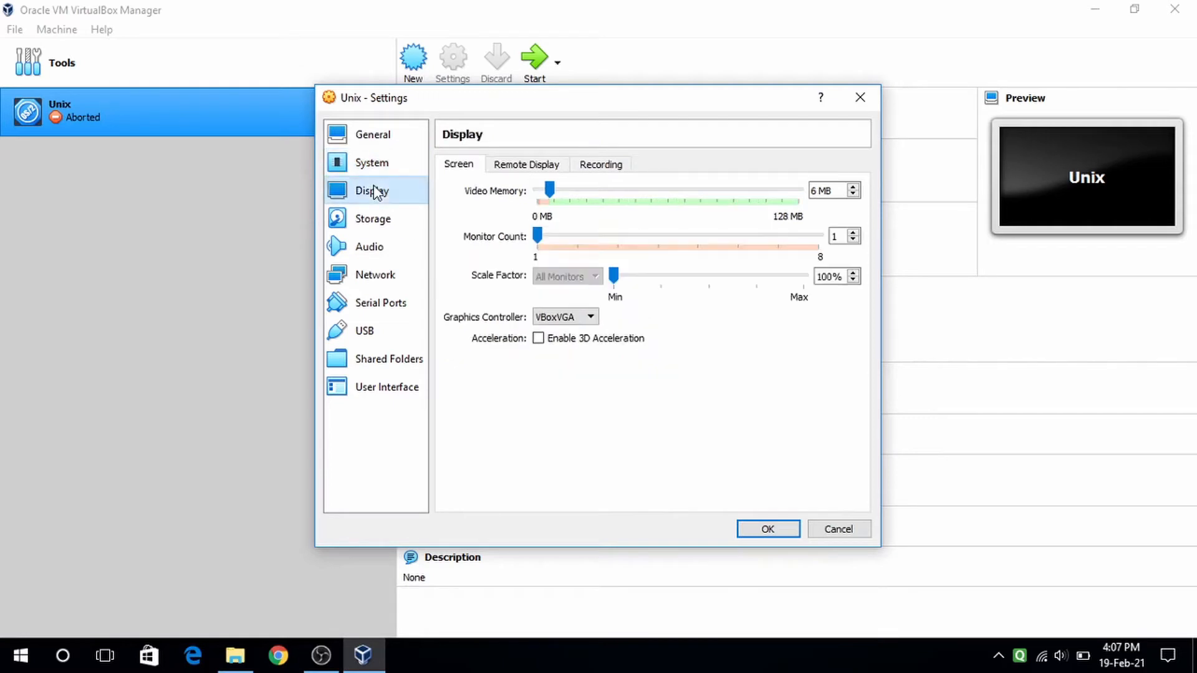
click(372, 217)
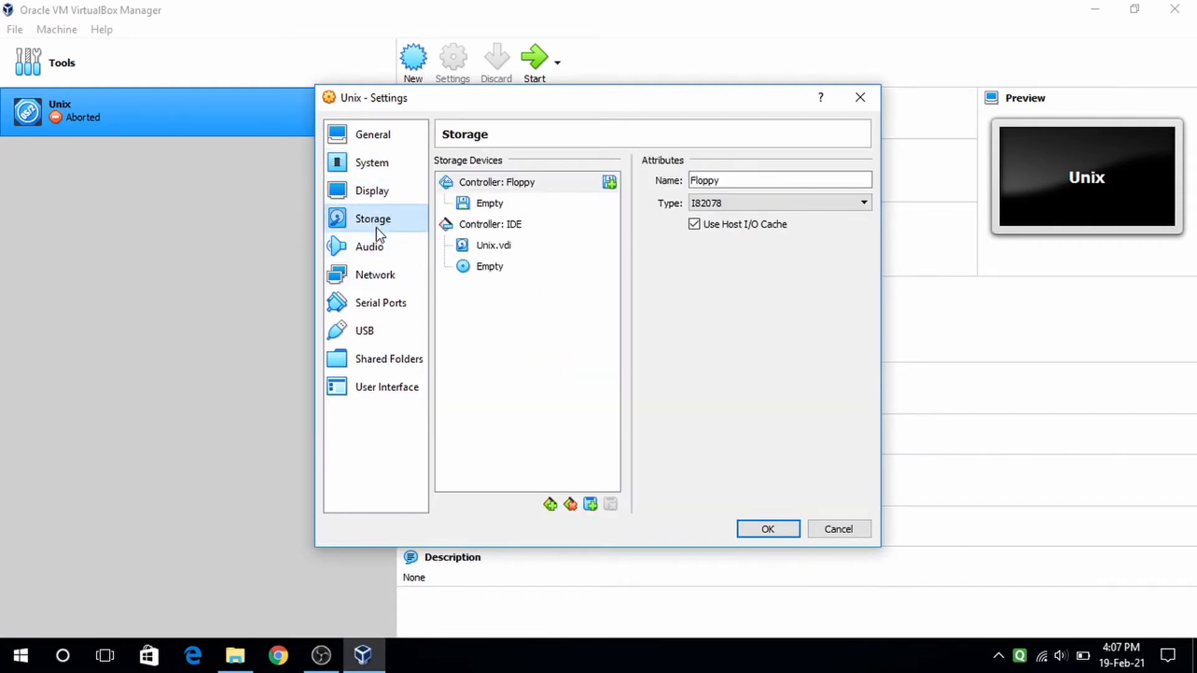
click(379, 250)
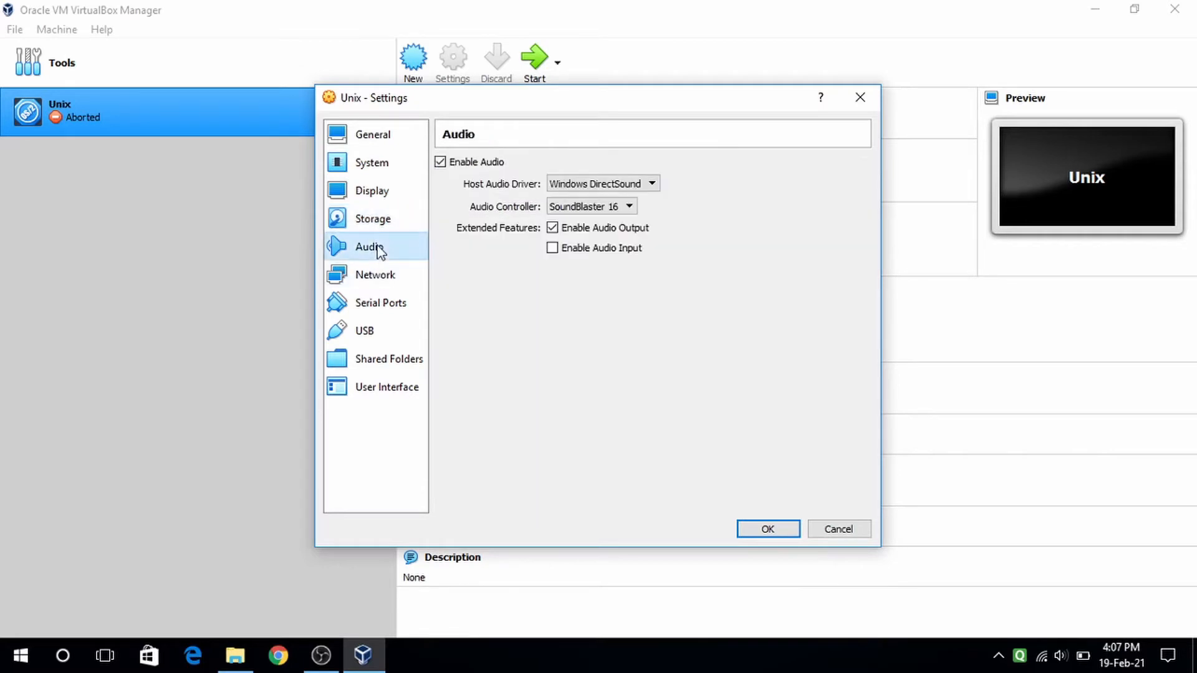
click(448, 163)
click(378, 332)
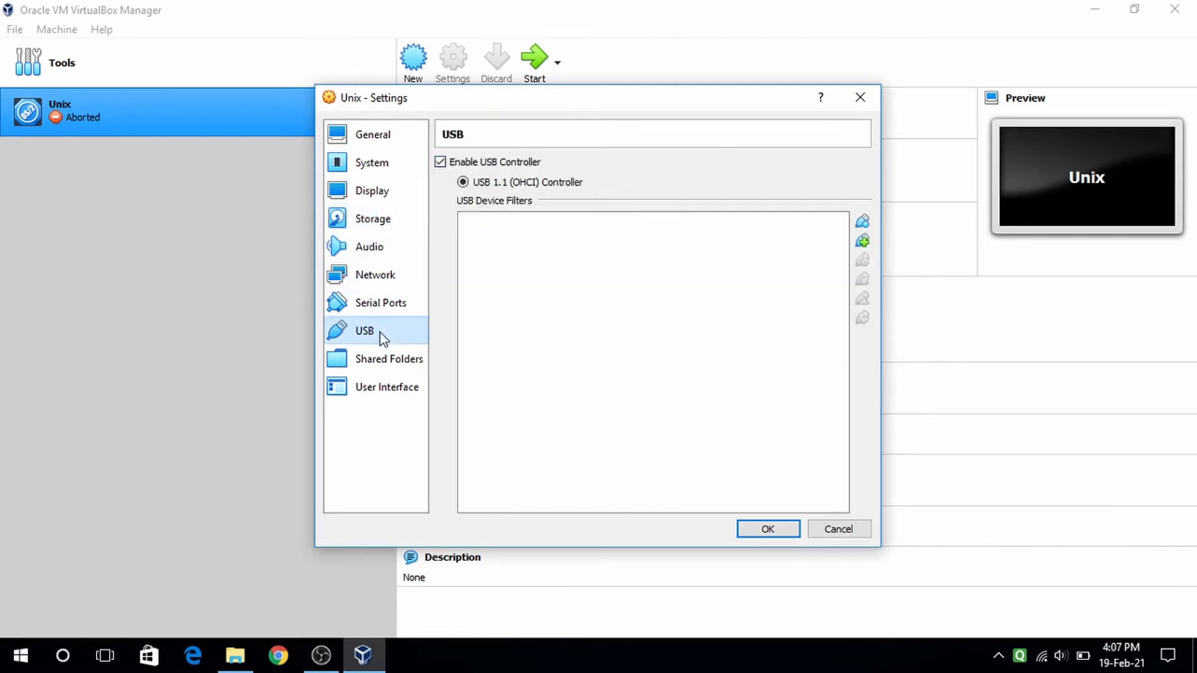
click(455, 163)
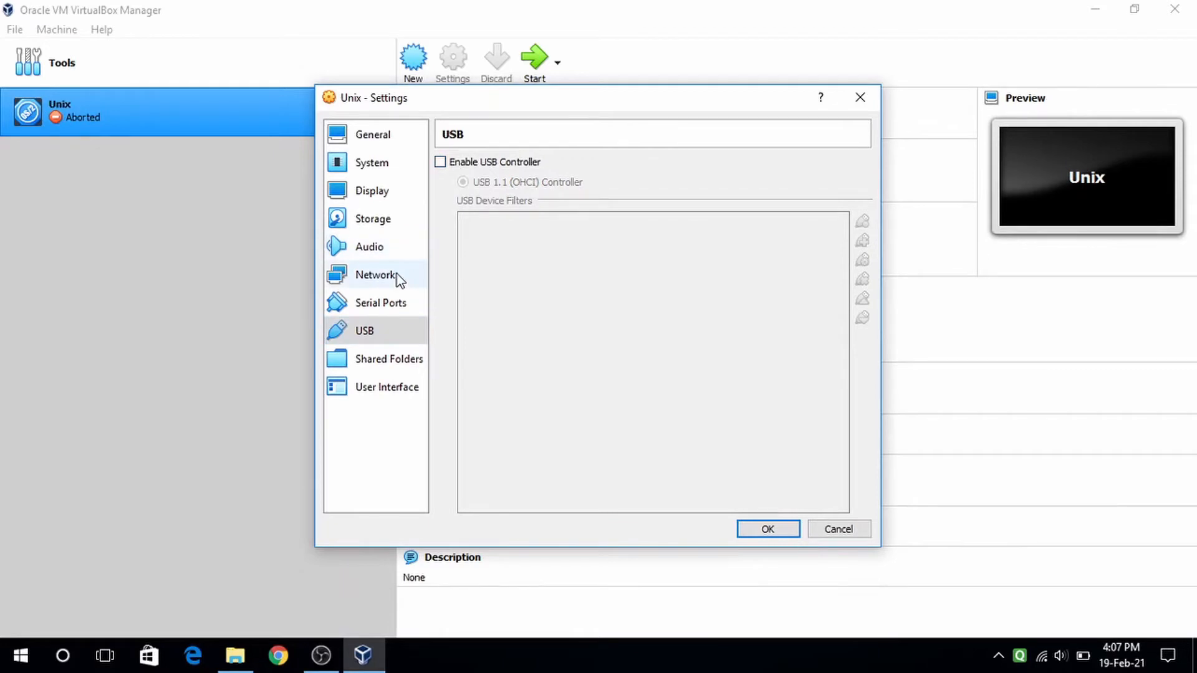
- Review network, display and boot settings, then select the empty floppy slot in Storage
click(397, 275)
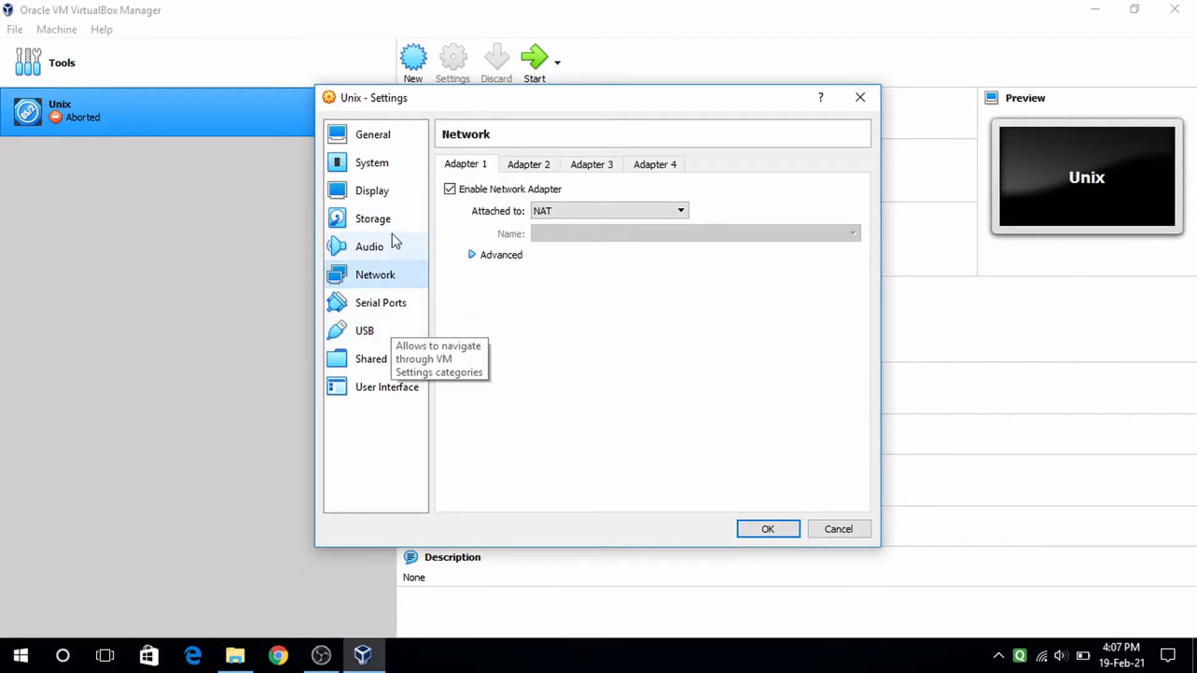
click(391, 192)
click(383, 165)
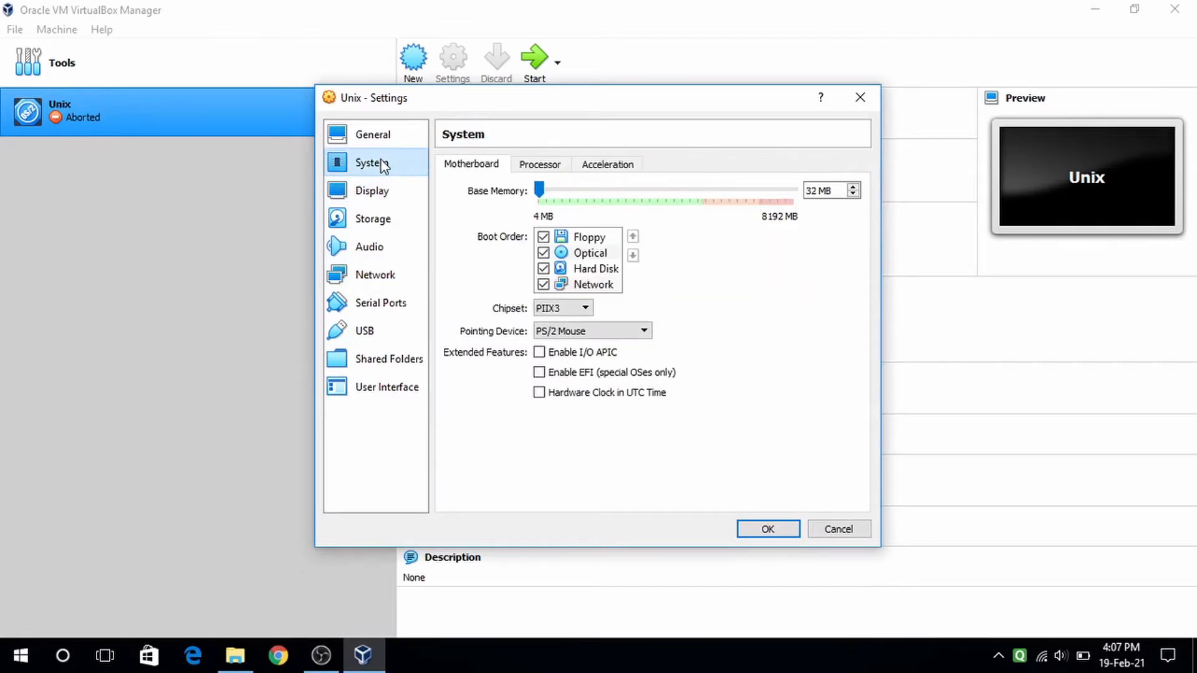
click(384, 219)
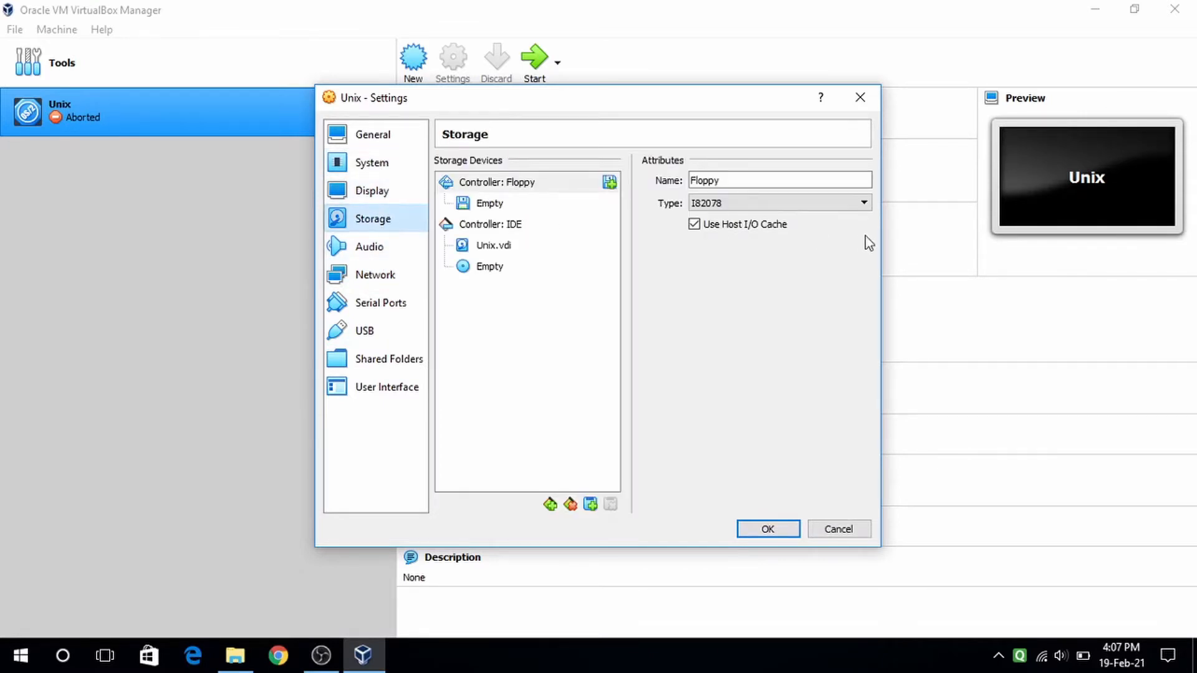
click(502, 208)
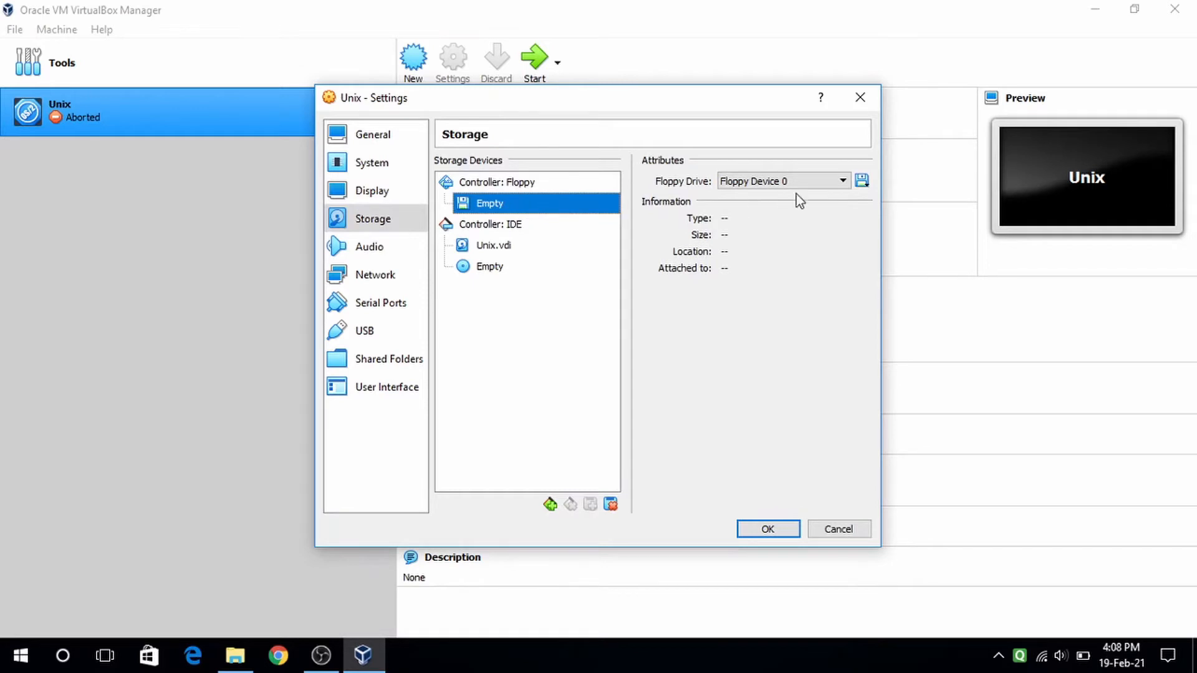
- Load Base 01 (2.1a).img as the floppy, save the settings, and start the Unix VM
click(861, 182)
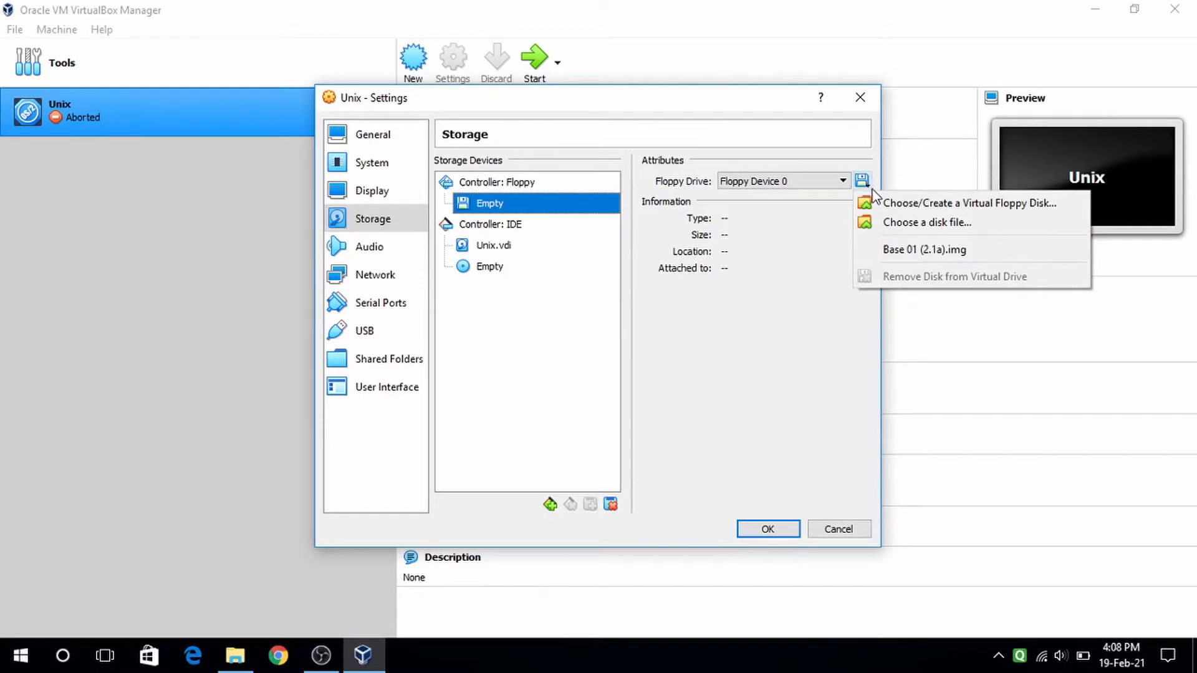
click(896, 225)
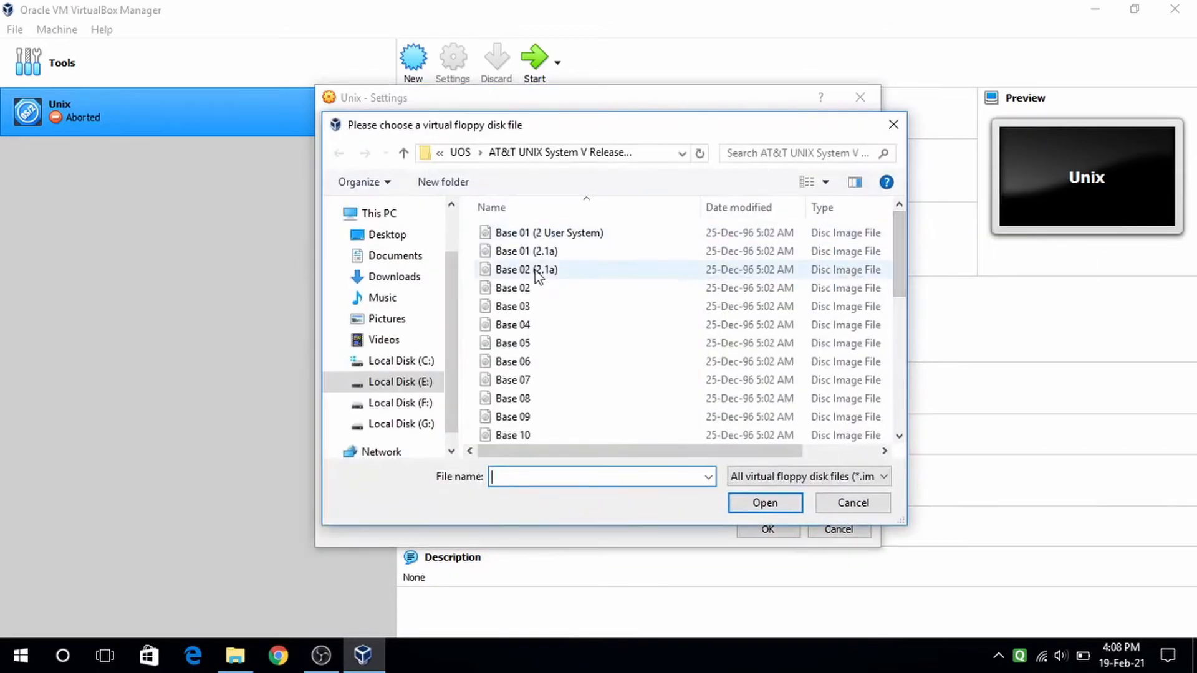
click(539, 256)
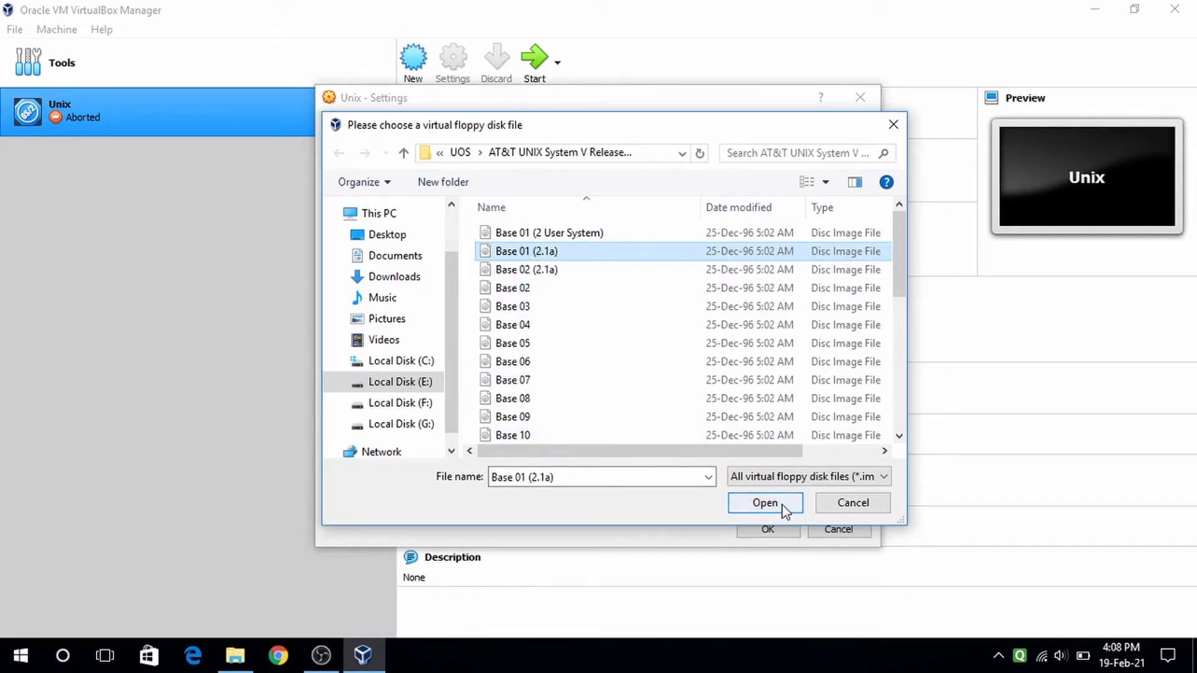
click(766, 504)
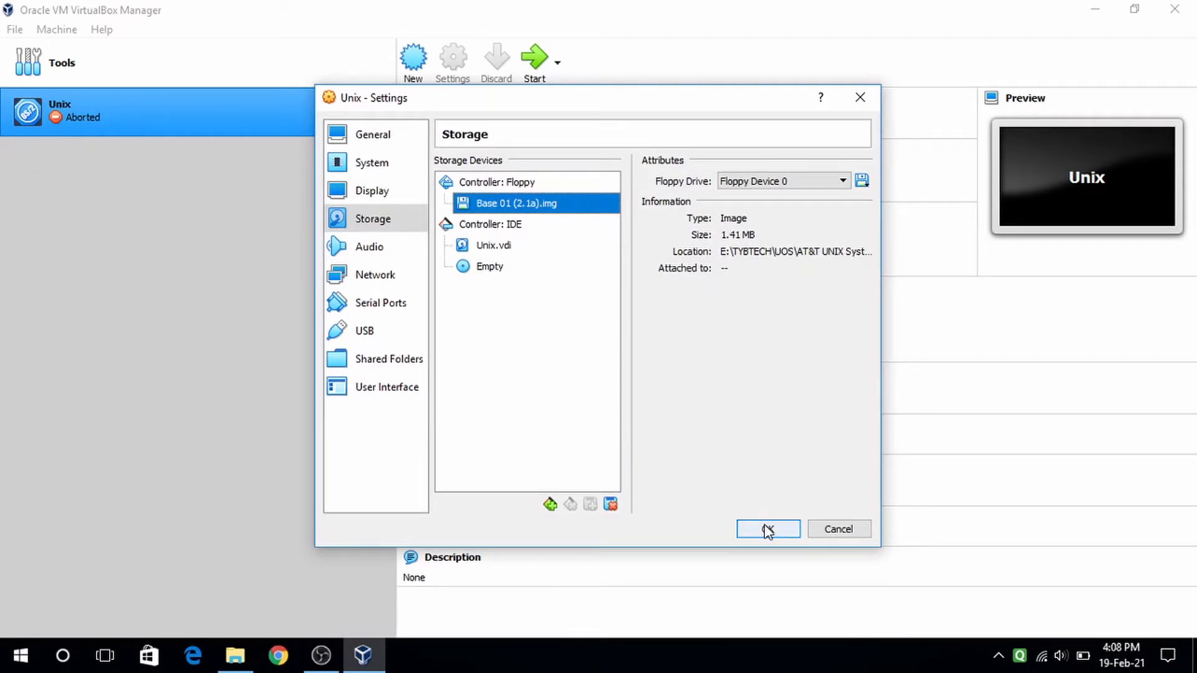
click(768, 530)
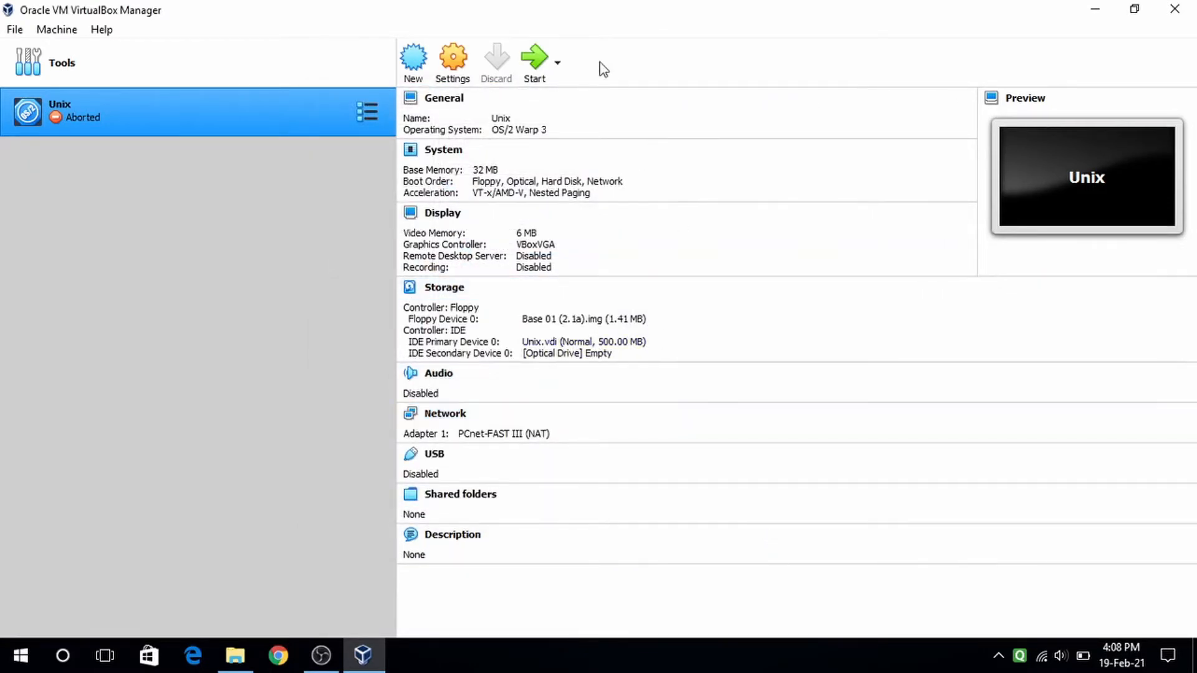
click(537, 58)
- Dismiss the keyboard auto-capture notice and enlarge the booting Unix VM window
click(535, 56)
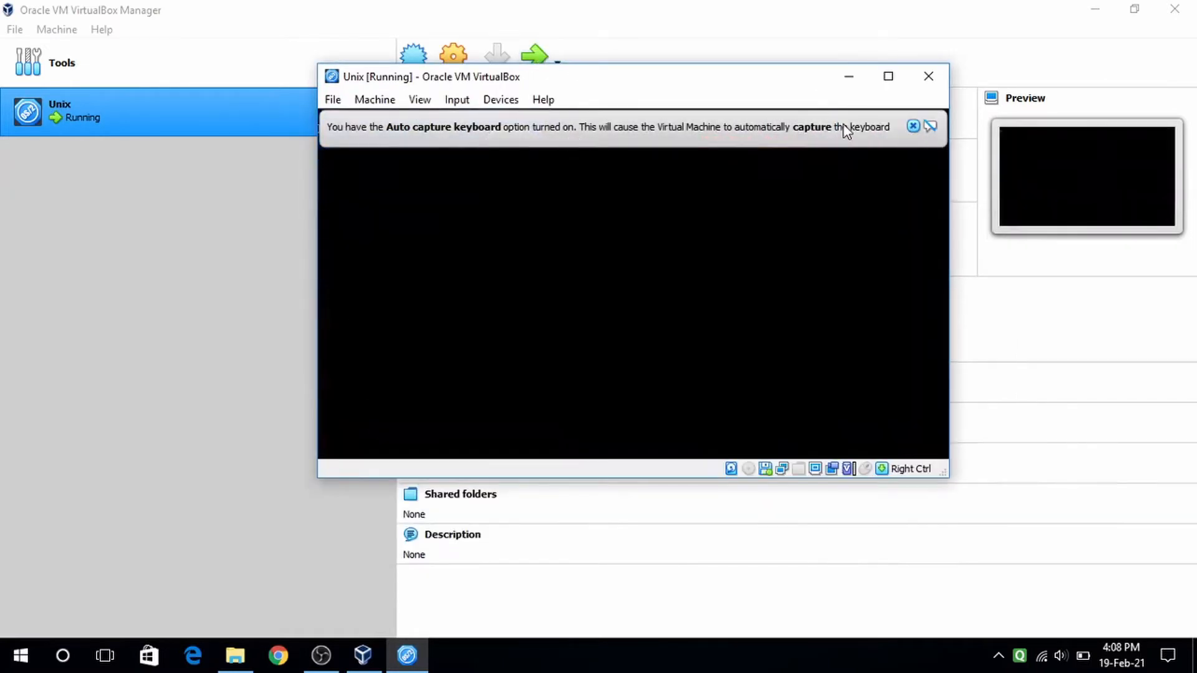
click(914, 126)
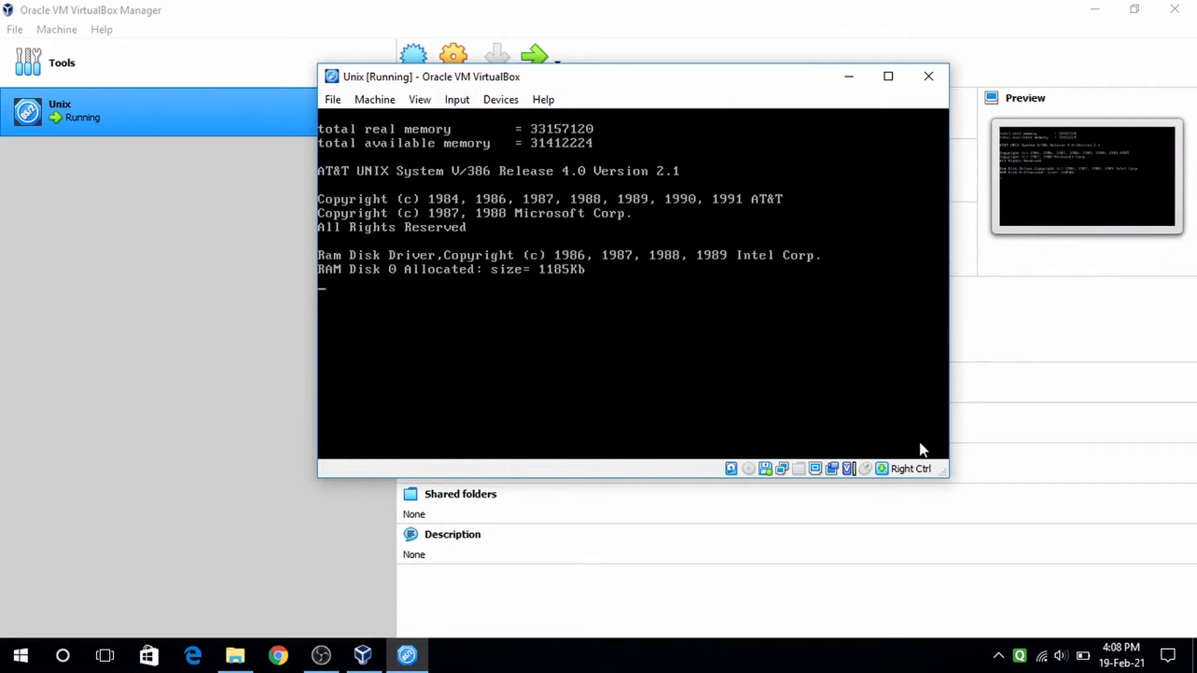
drag(941, 474, 1029, 563)
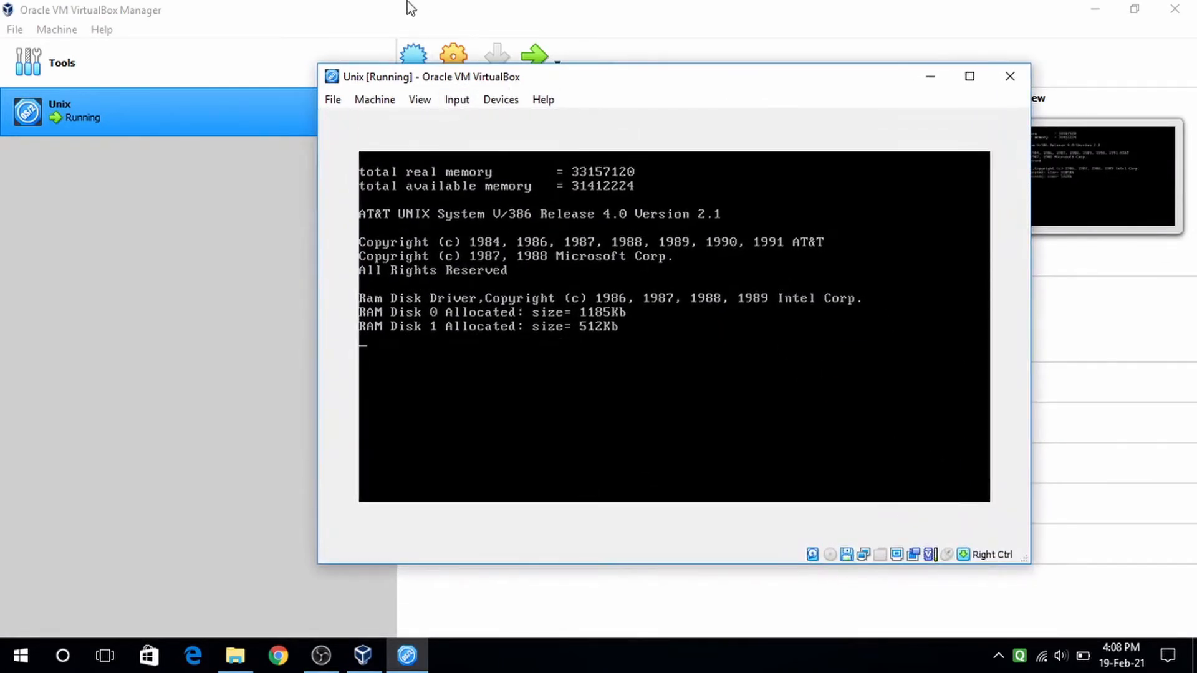
drag(318, 63, 133, 15)
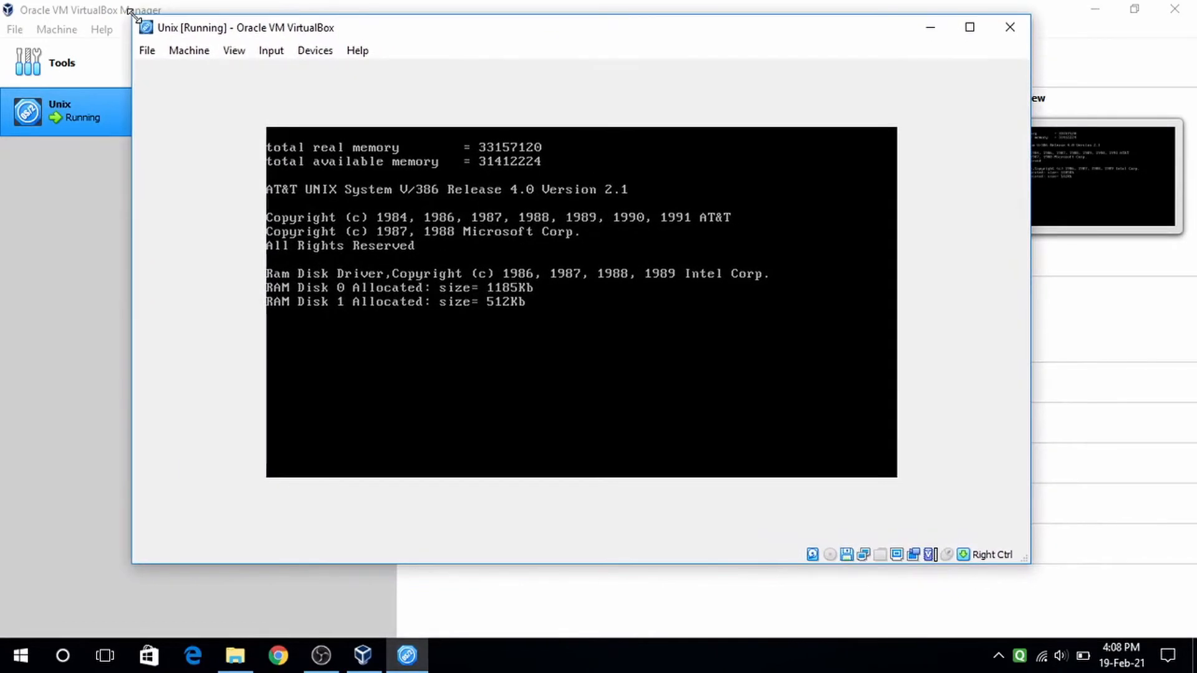
- Switch the VM display to scaled mode, suppressing the notice
click(271, 51)
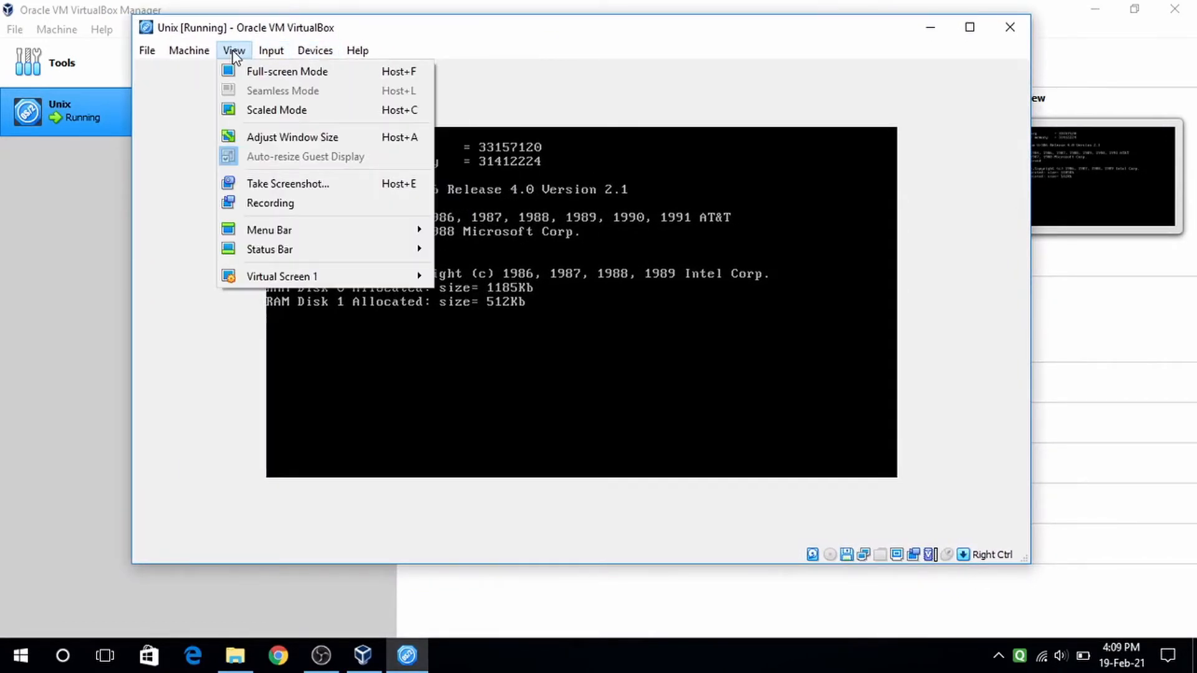
click(265, 111)
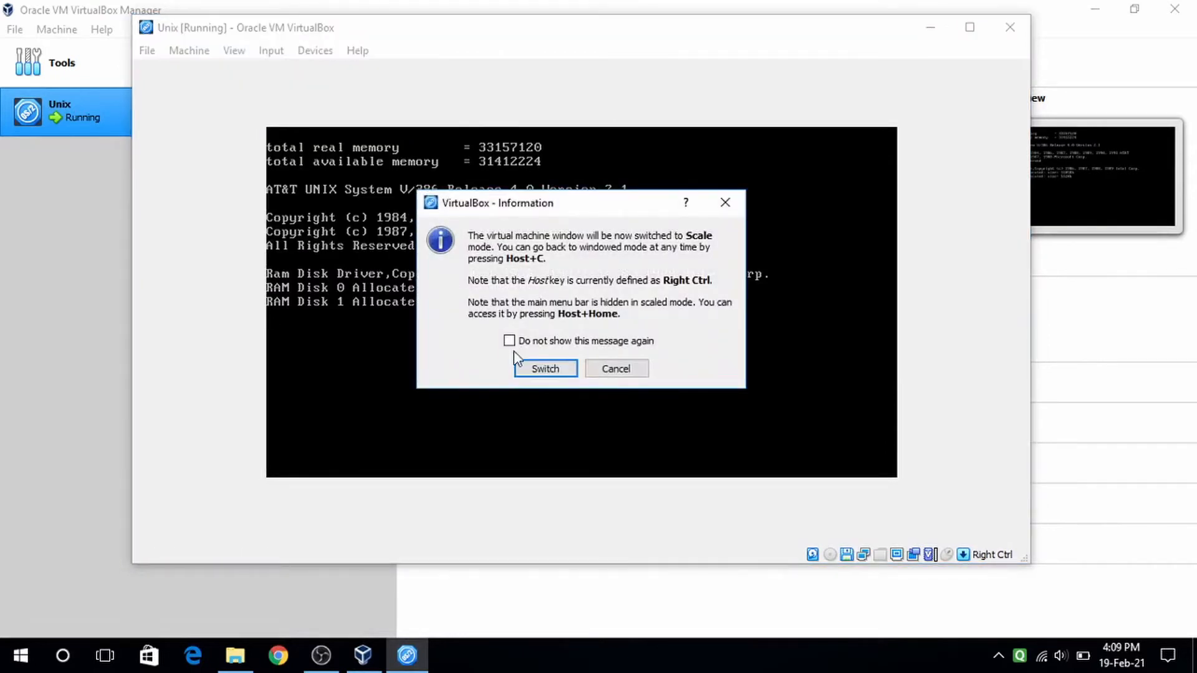
click(530, 345)
click(537, 367)
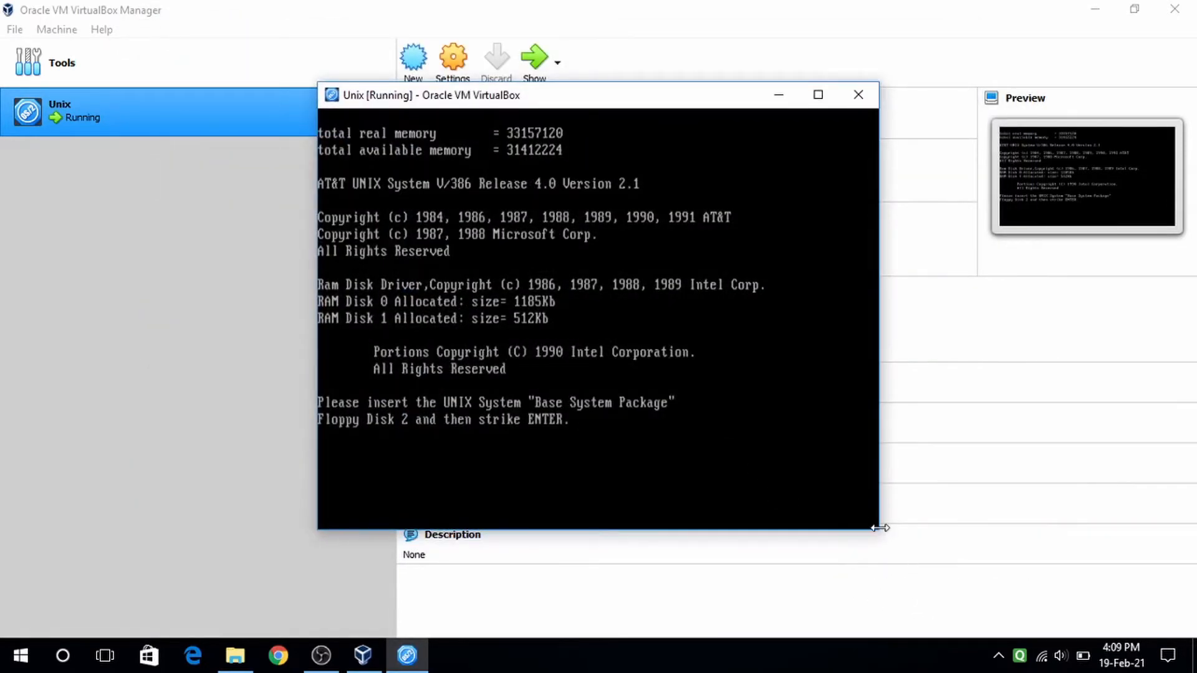
- Enlarge and reposition the Unix console, then minimize it
drag(879, 535, 996, 592)
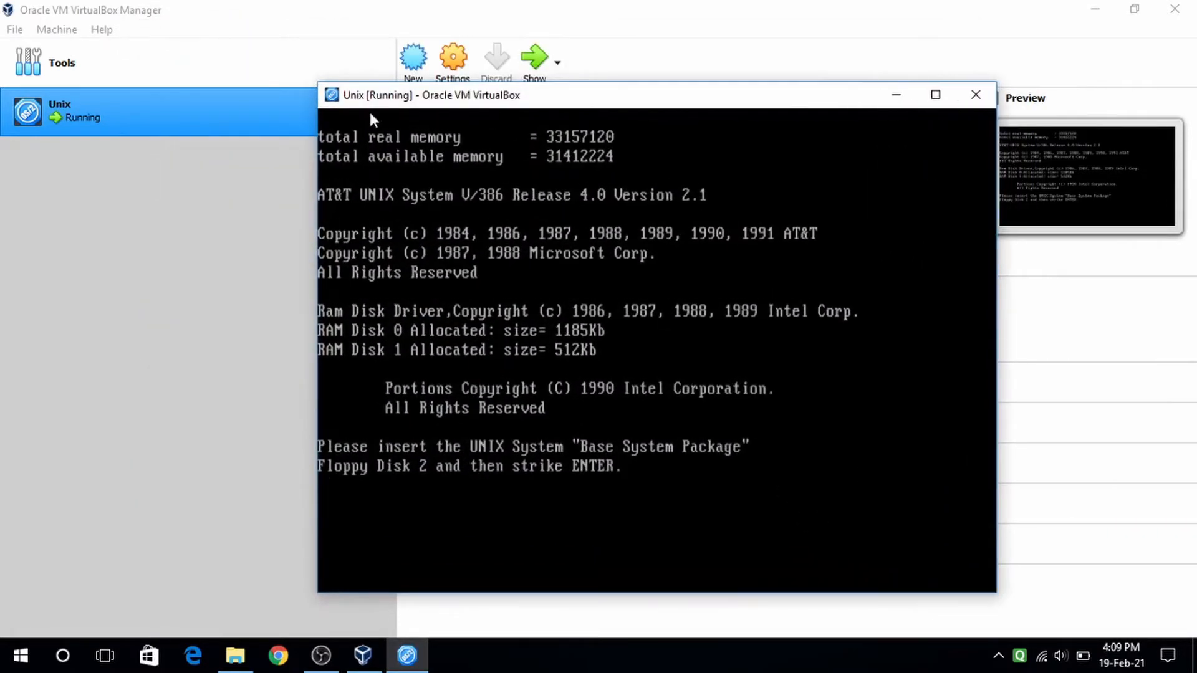
drag(318, 82, 163, 10)
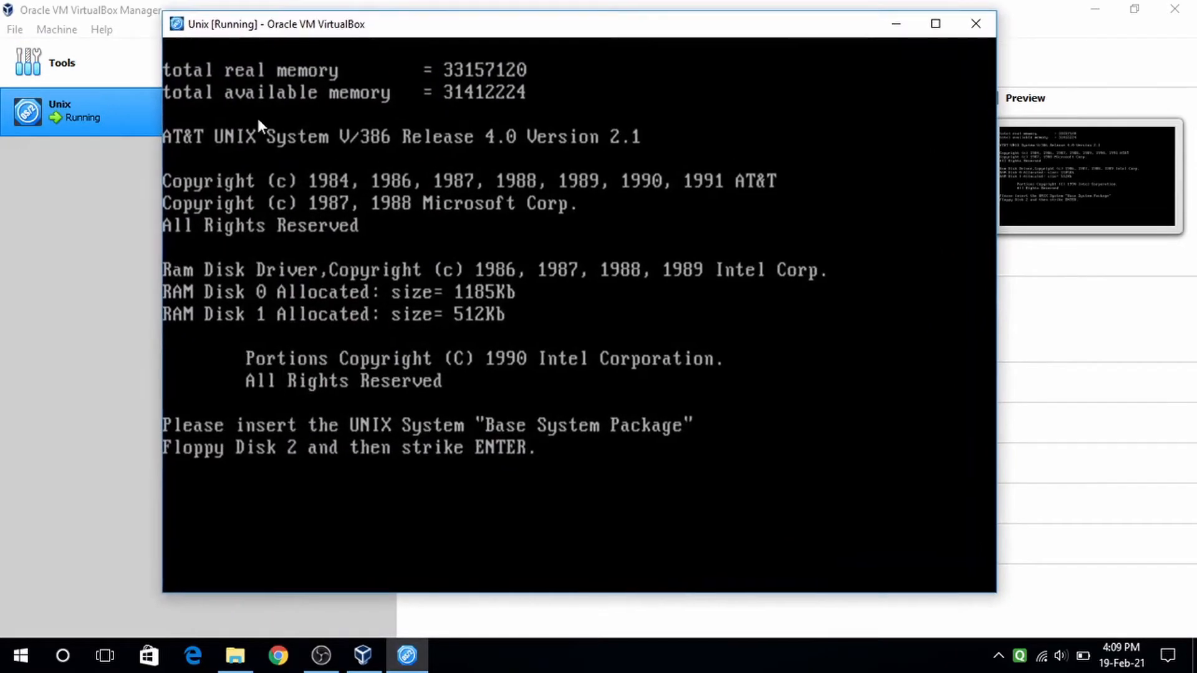
drag(543, 19, 635, 43)
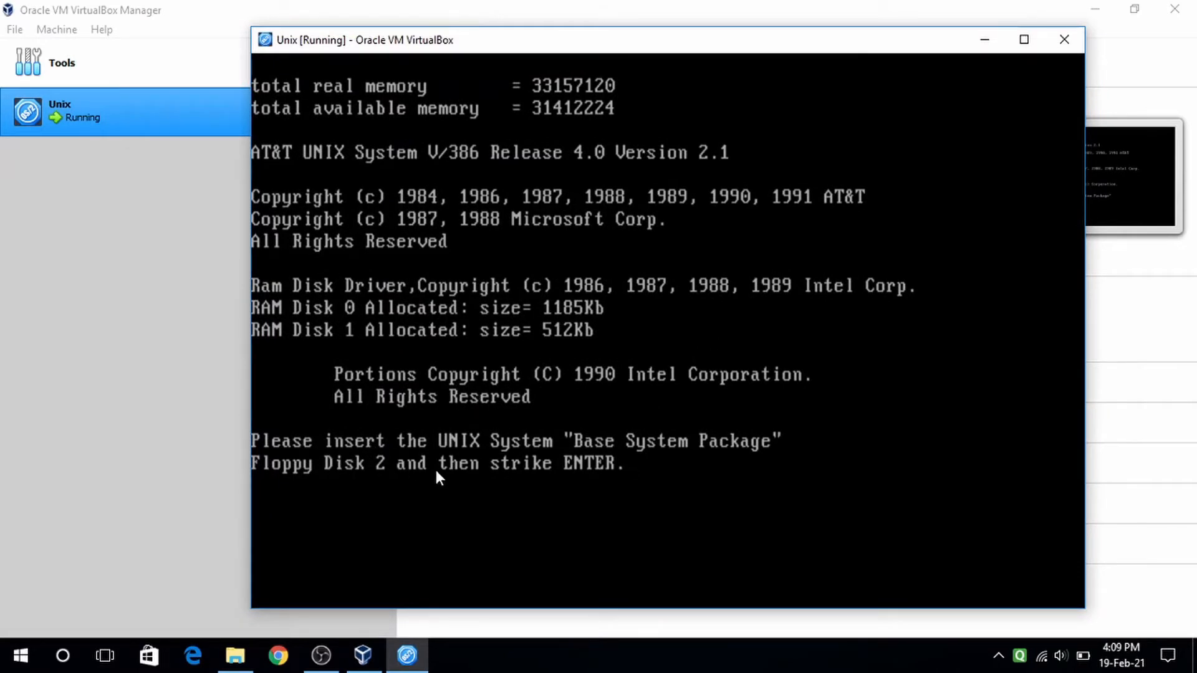
click(984, 39)
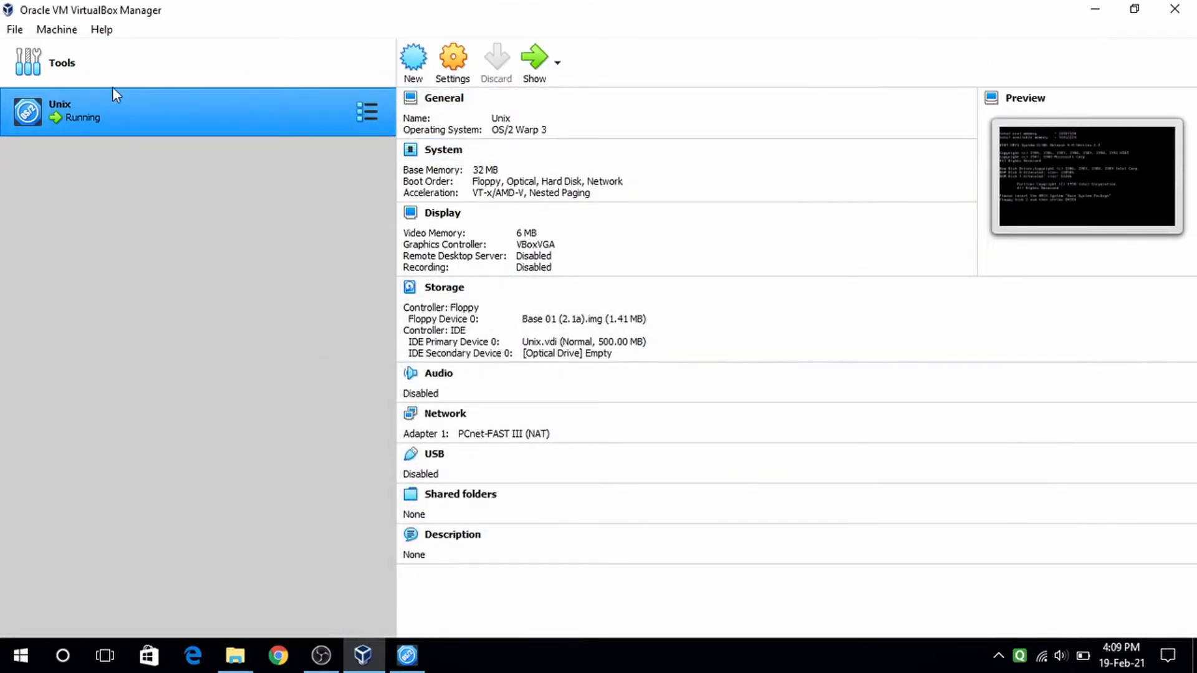
- Swap the floppy to Base 02.img, apply the settings, and restore the Unix console
click(453, 58)
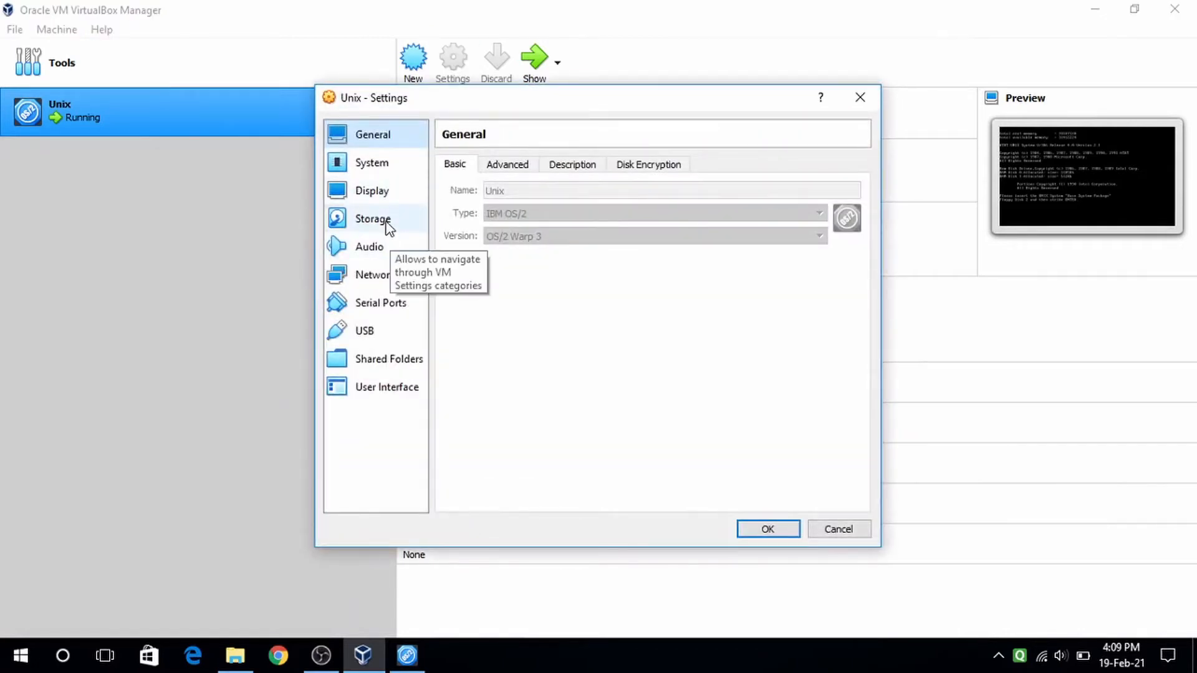
click(387, 219)
click(510, 204)
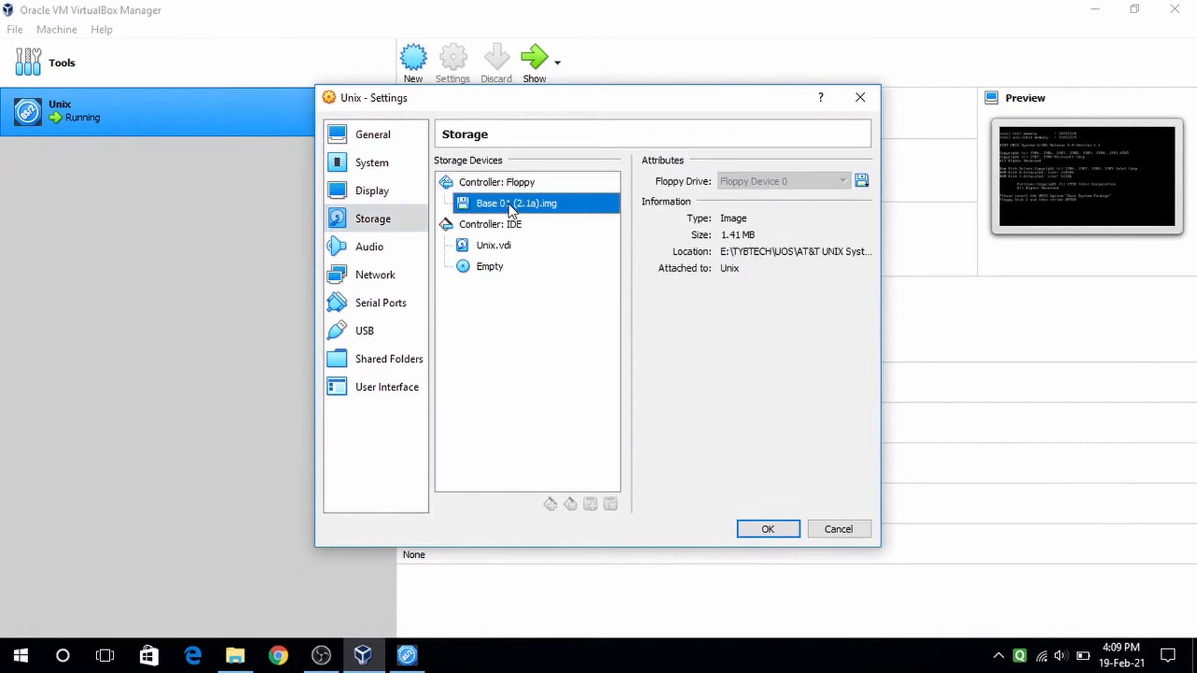
click(862, 181)
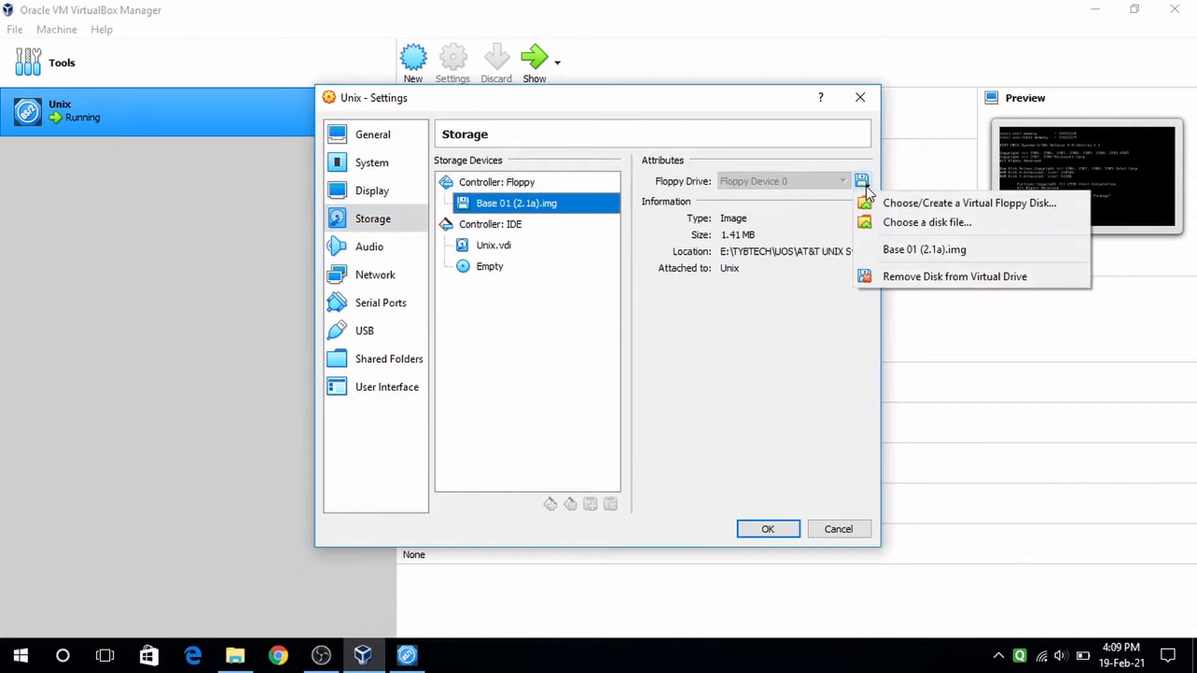
click(892, 224)
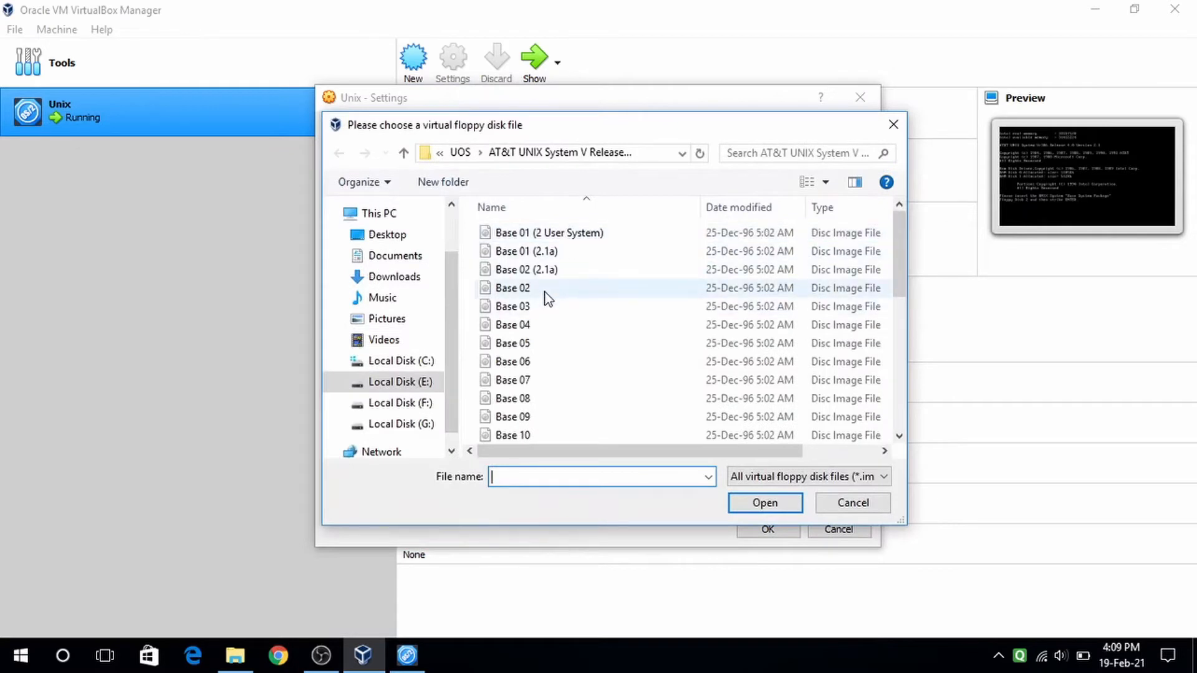
click(545, 291)
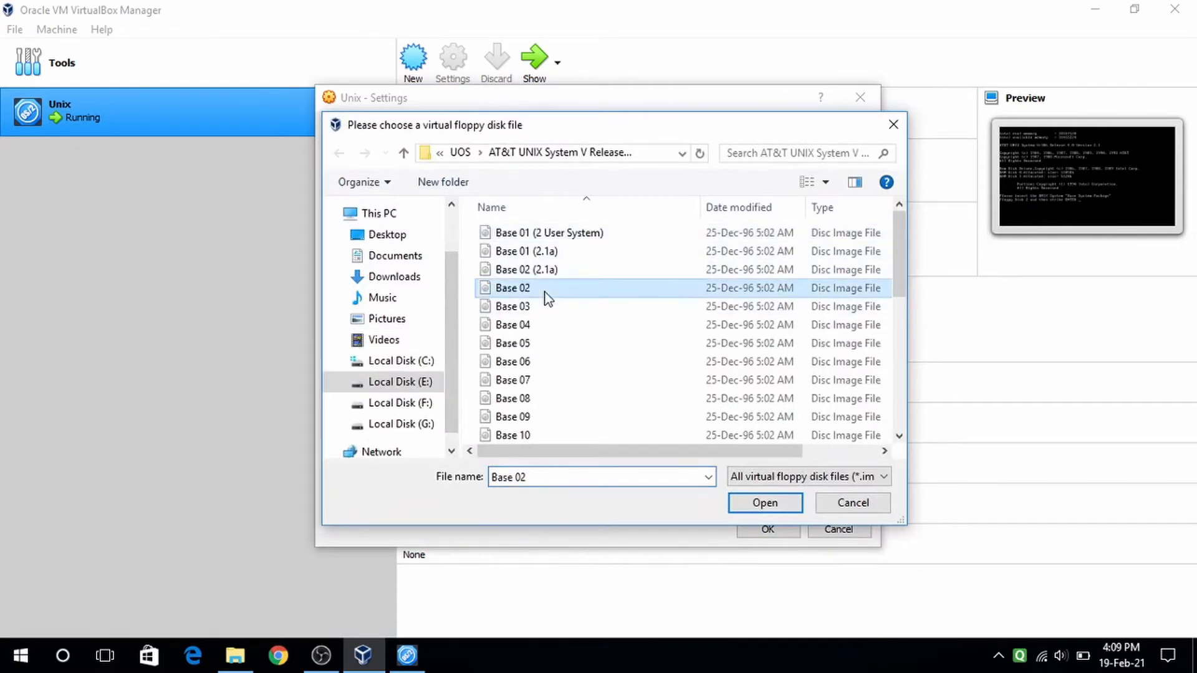
click(775, 505)
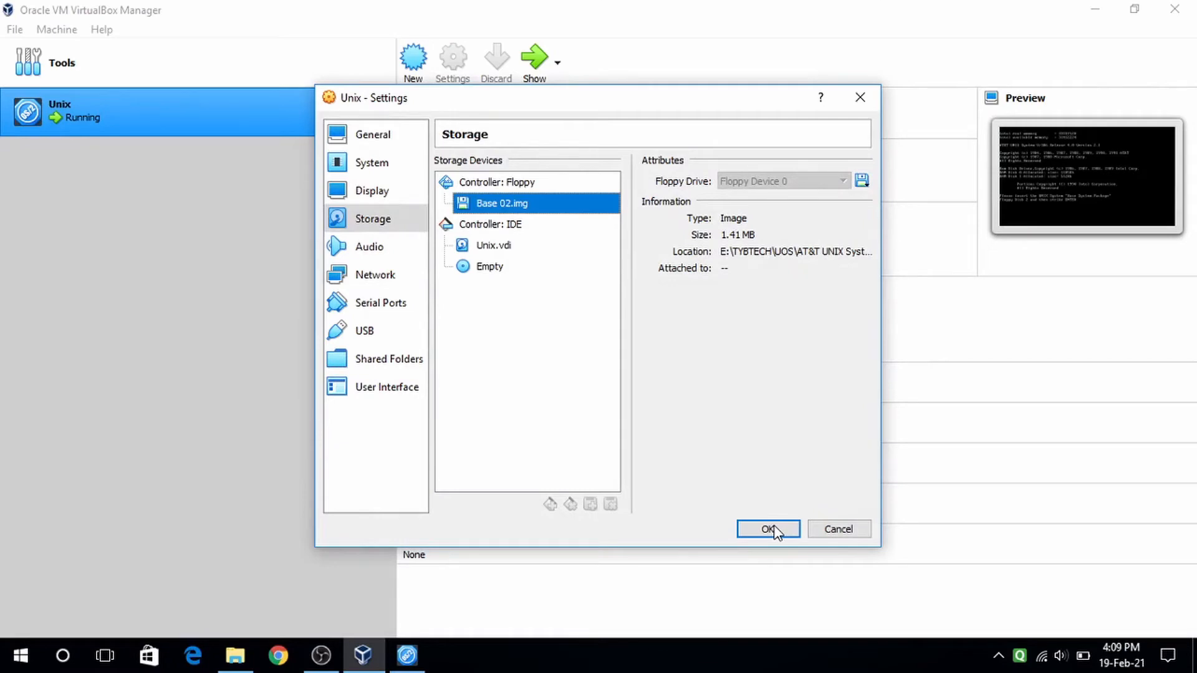
click(770, 529)
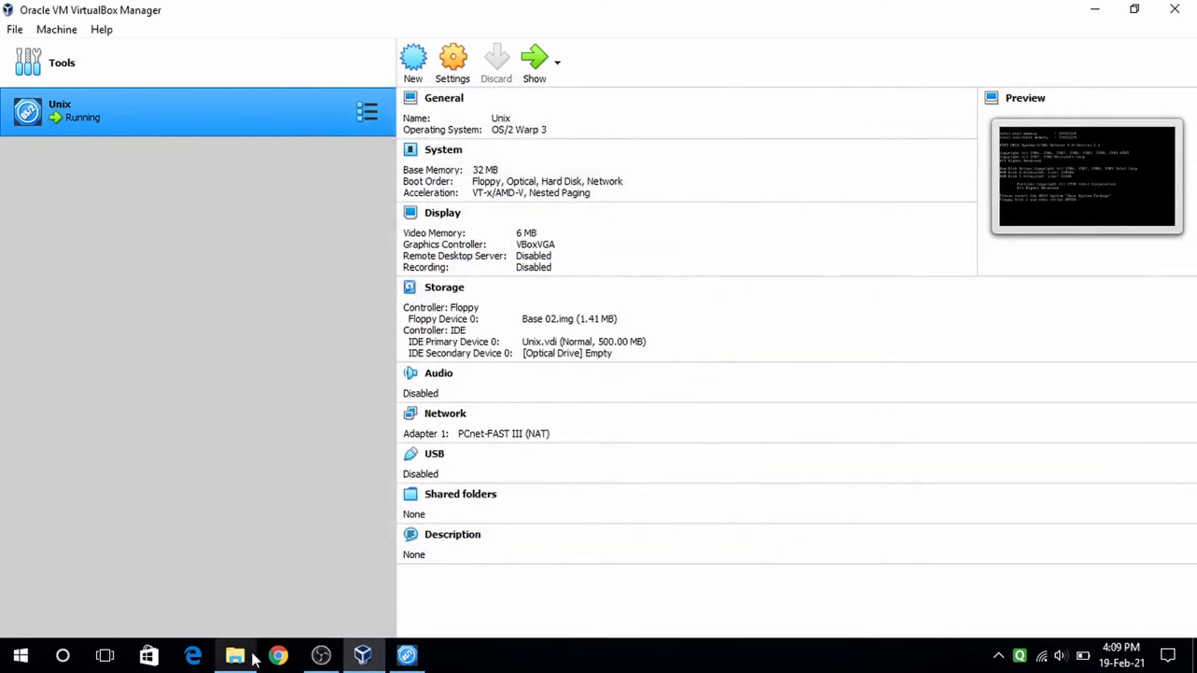
click(406, 656)
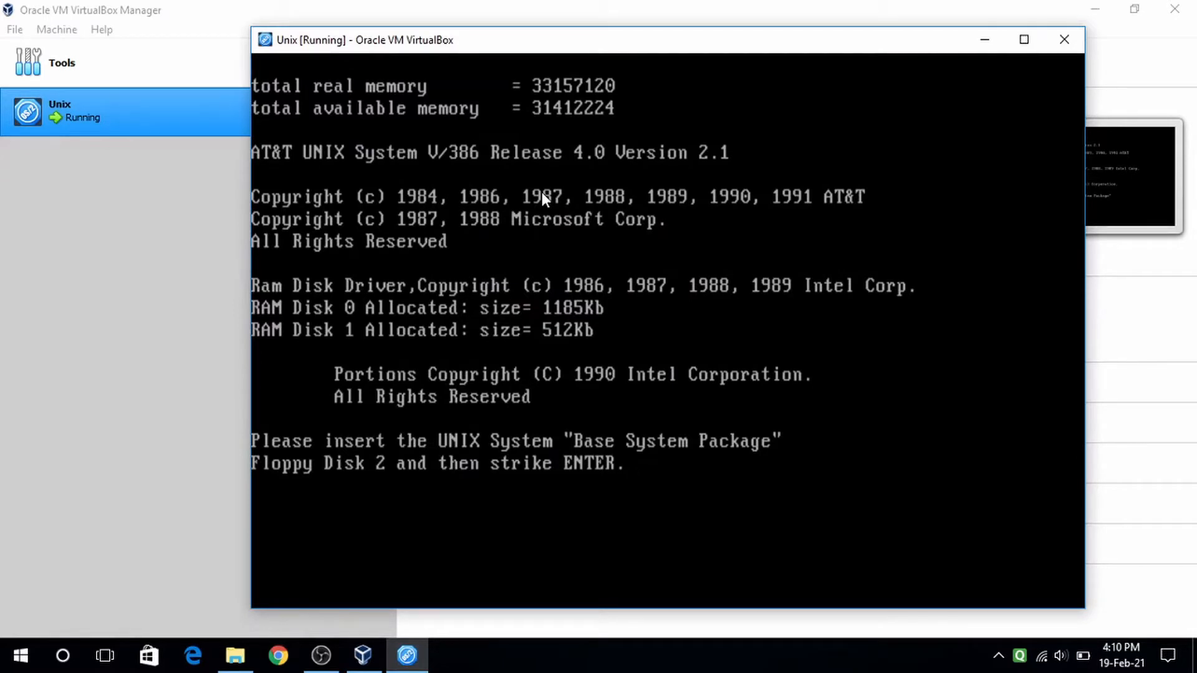
- Confirm Floppy Disk 2, begin installing UNIX, answer y to the erase warning, and continue to partitioning
key(Return)
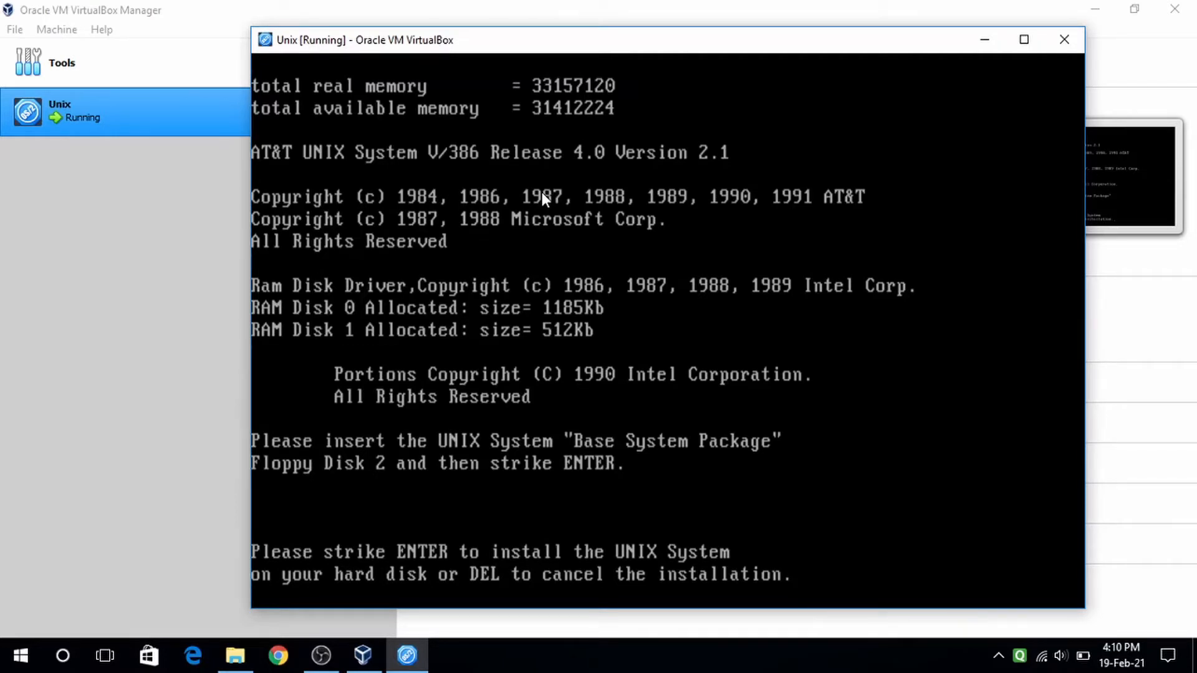
key(Return)
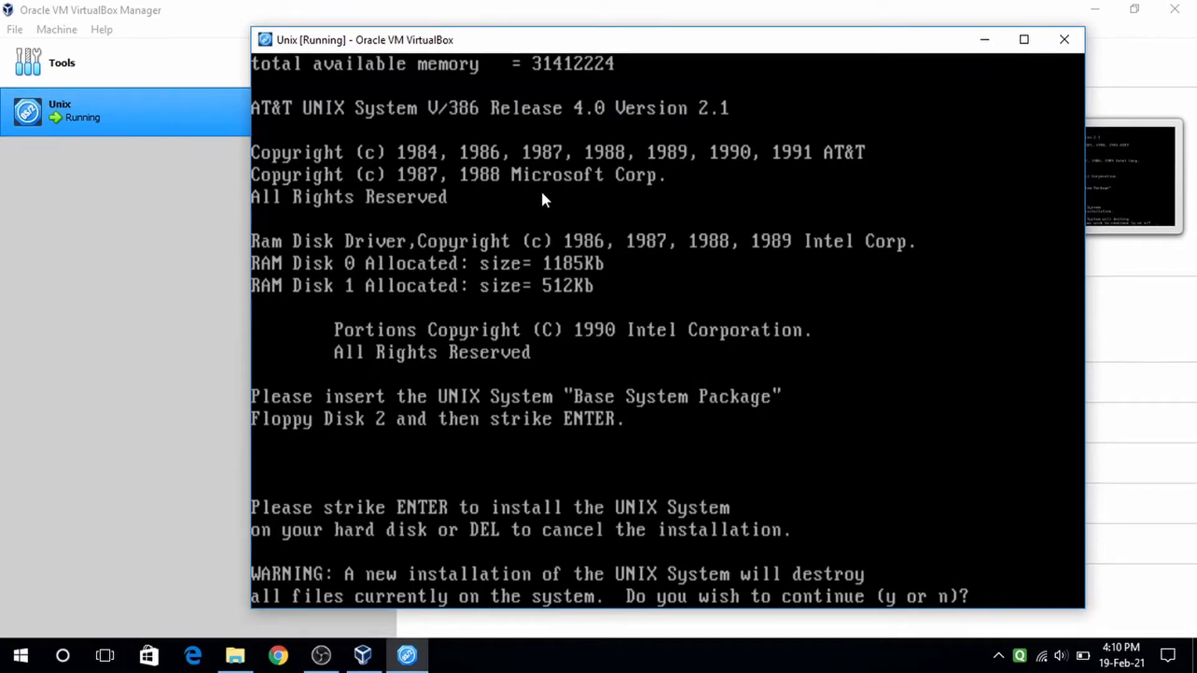
text(y)
key(Return)
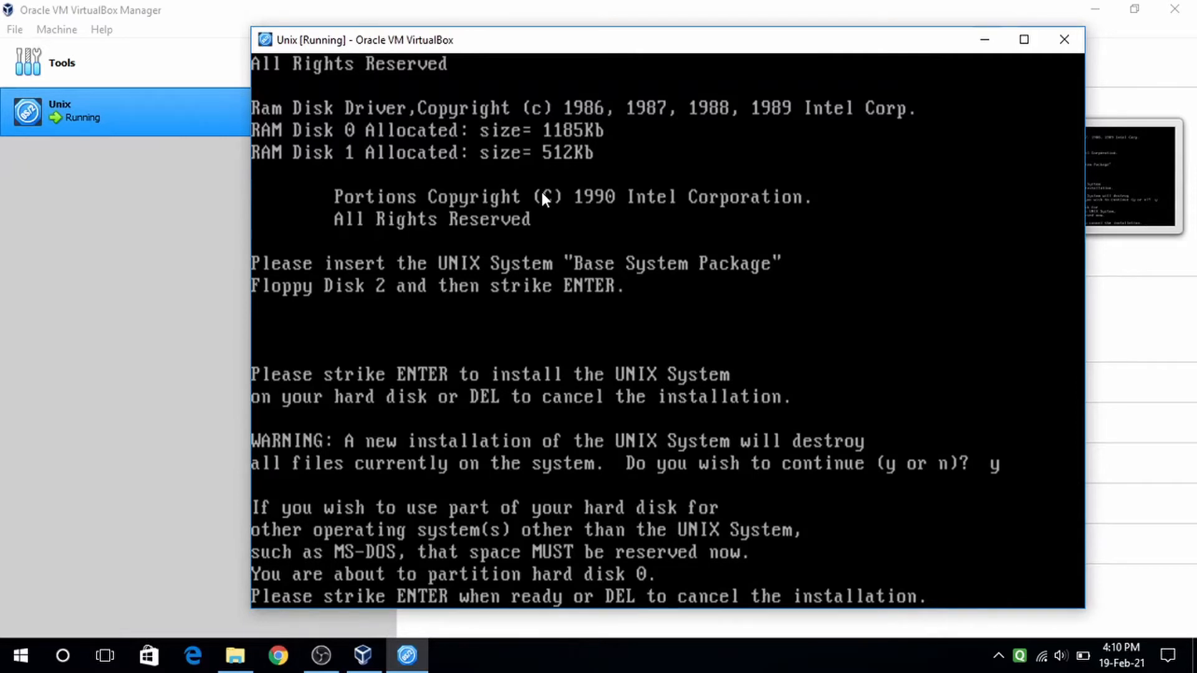
key(Return)
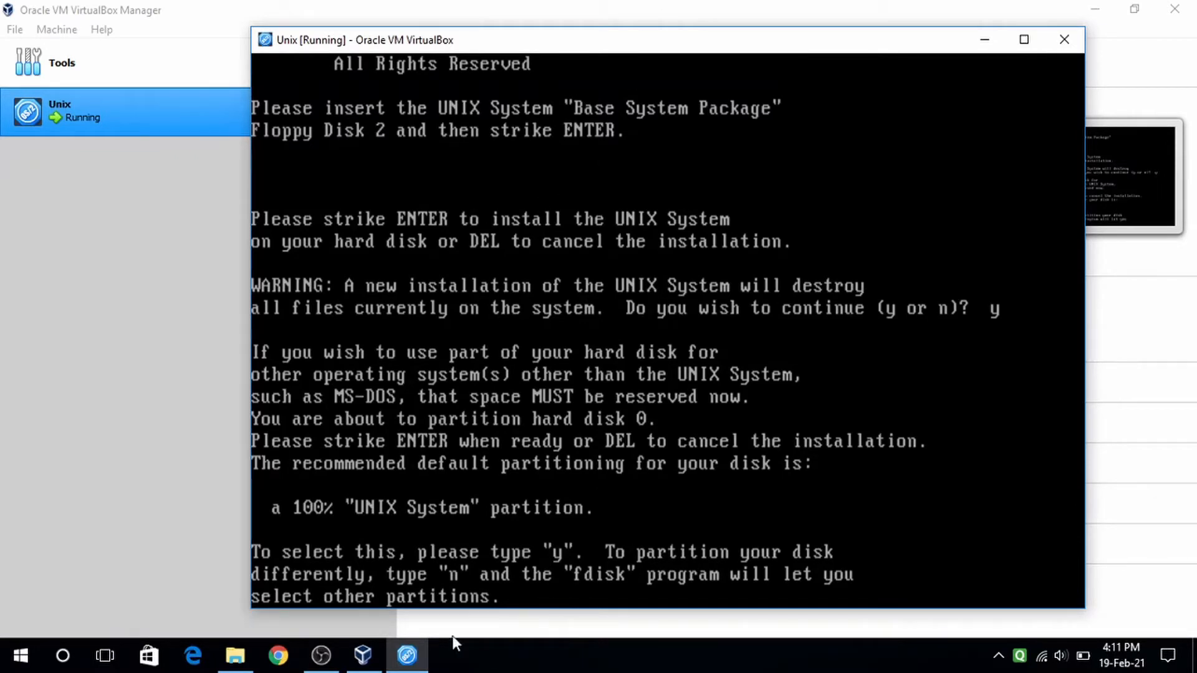
- Return to the Unix console, clear stray characters, and accept the 100% UNIX System partition with y
click(363, 655)
click(407, 655)
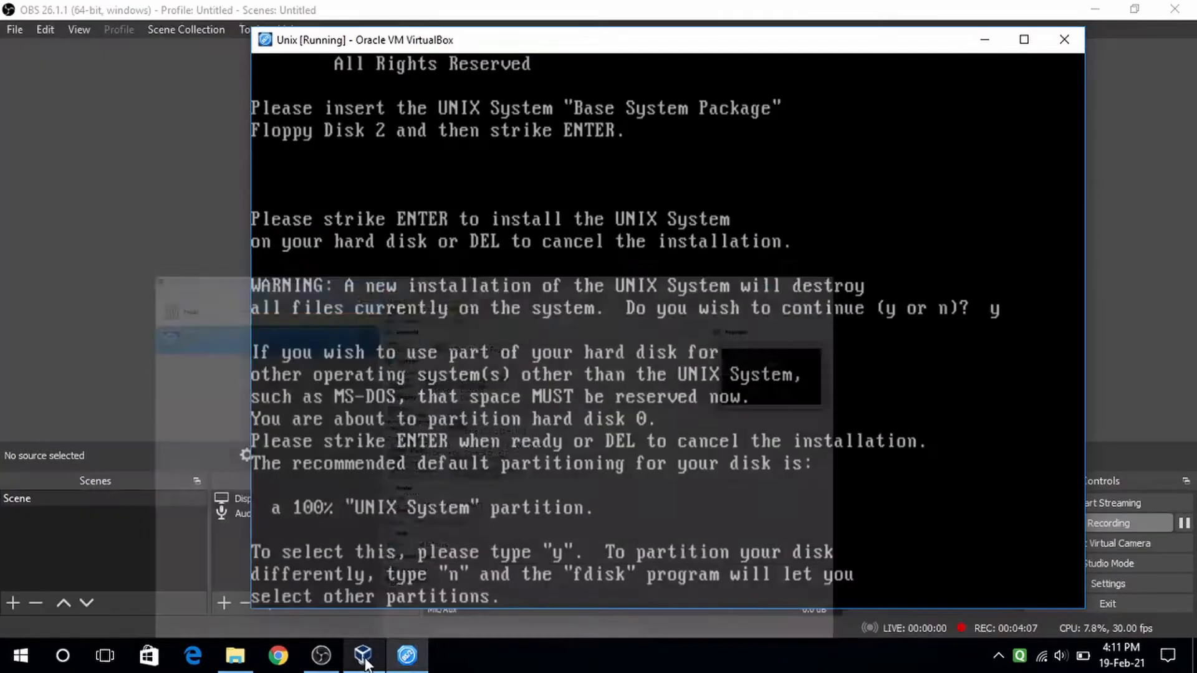
click(405, 656)
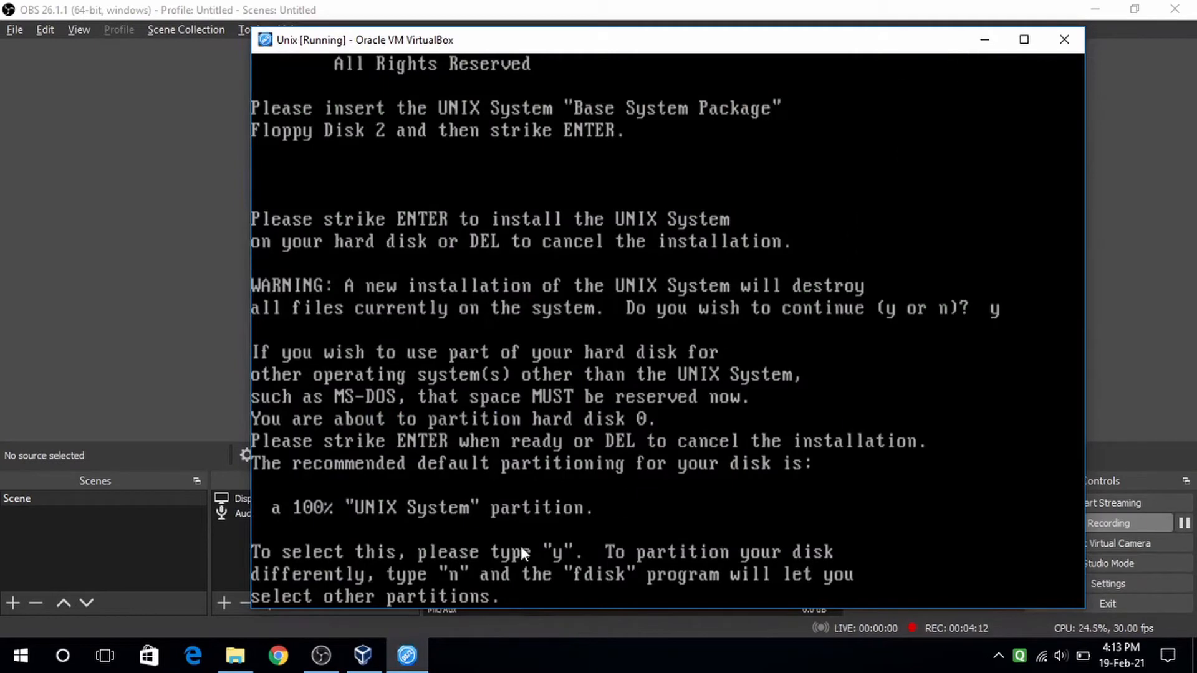
click(376, 647)
click(402, 659)
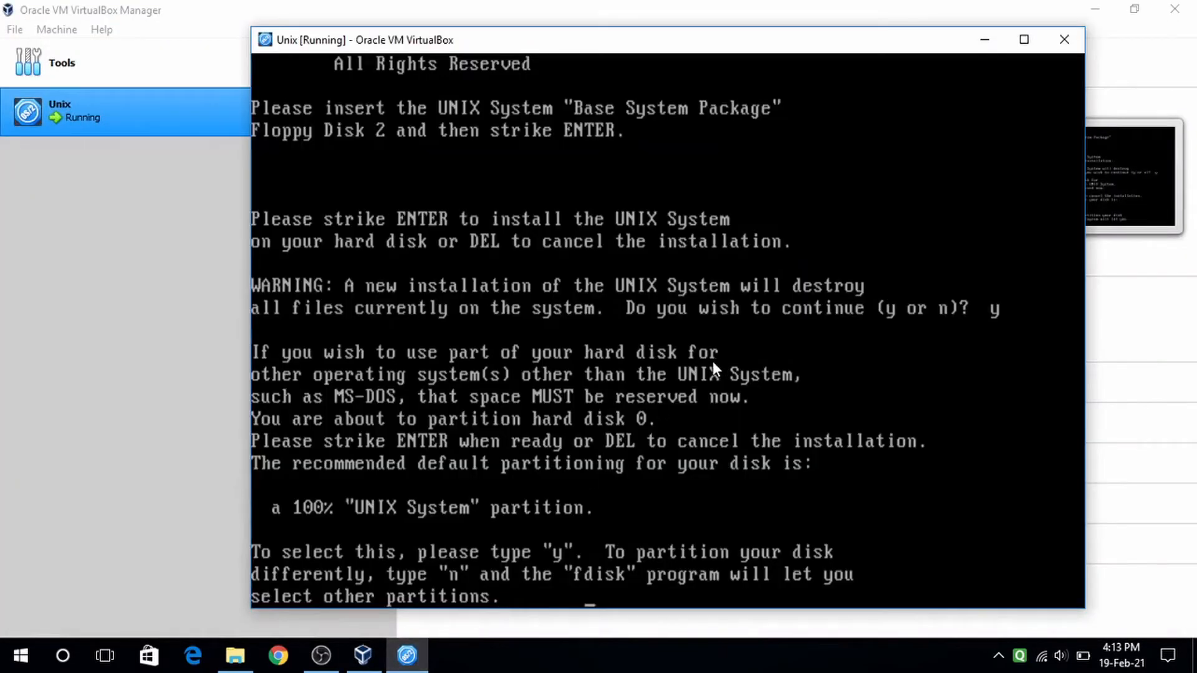
key(Left)
key(Left)
key(BackSpace)
key(BackSpace)
key(BackSpace)
key(BackSpace)
key(BackSpace)
text(y)
key(Return)
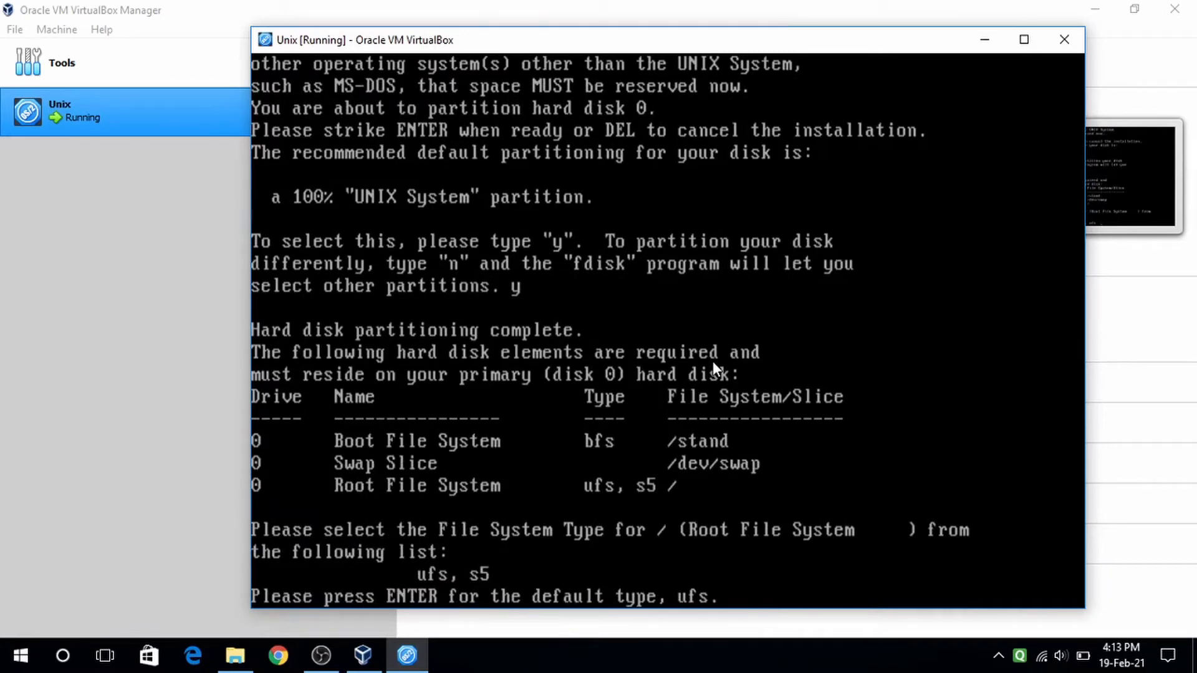
- Keep the default ufs root, decline optional slices with n, and confirm the layout with y
key(Return)
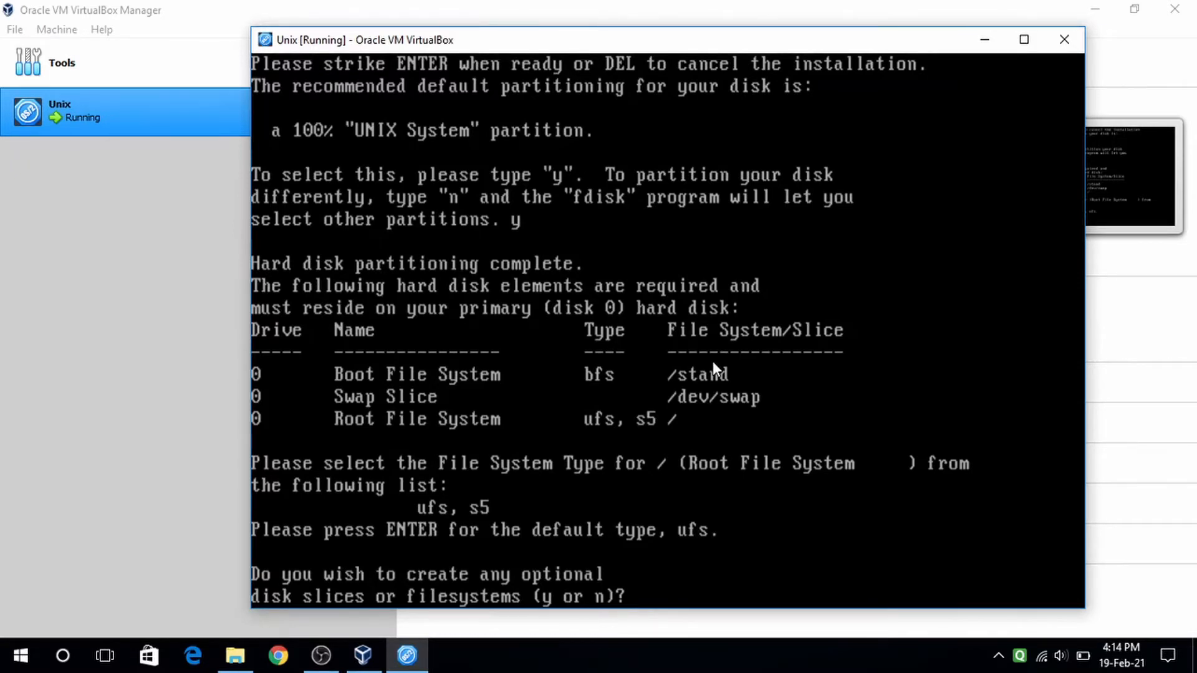
text(n)
key(Return)
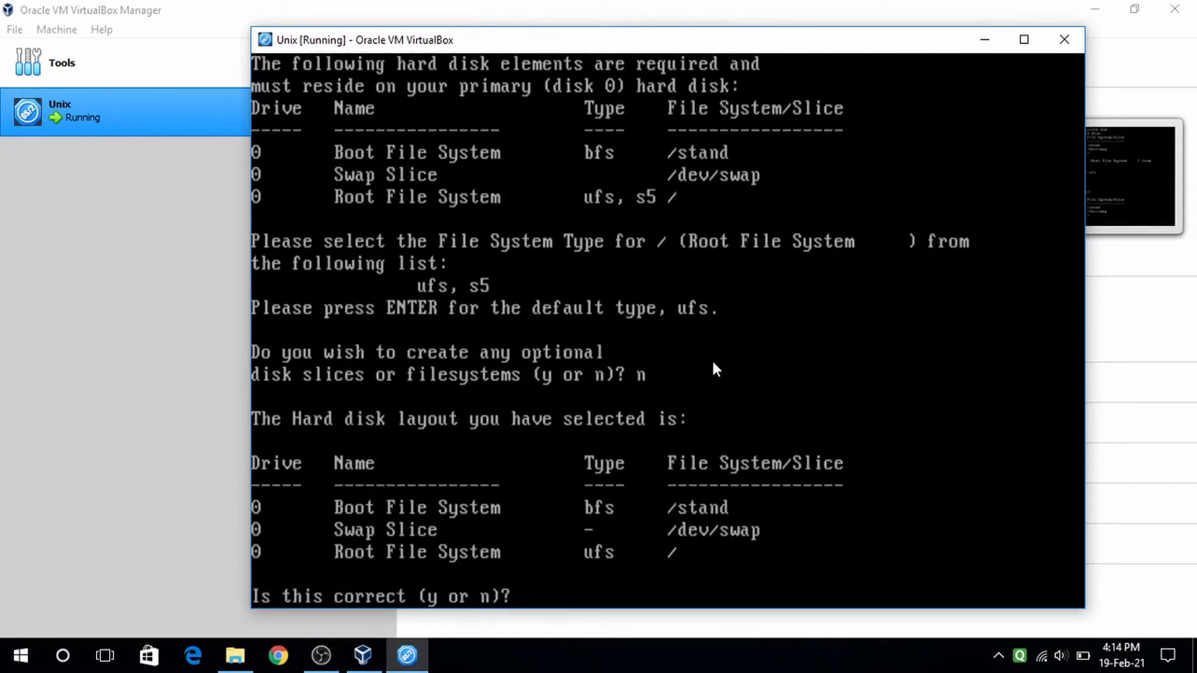
text(y)
key(Return)
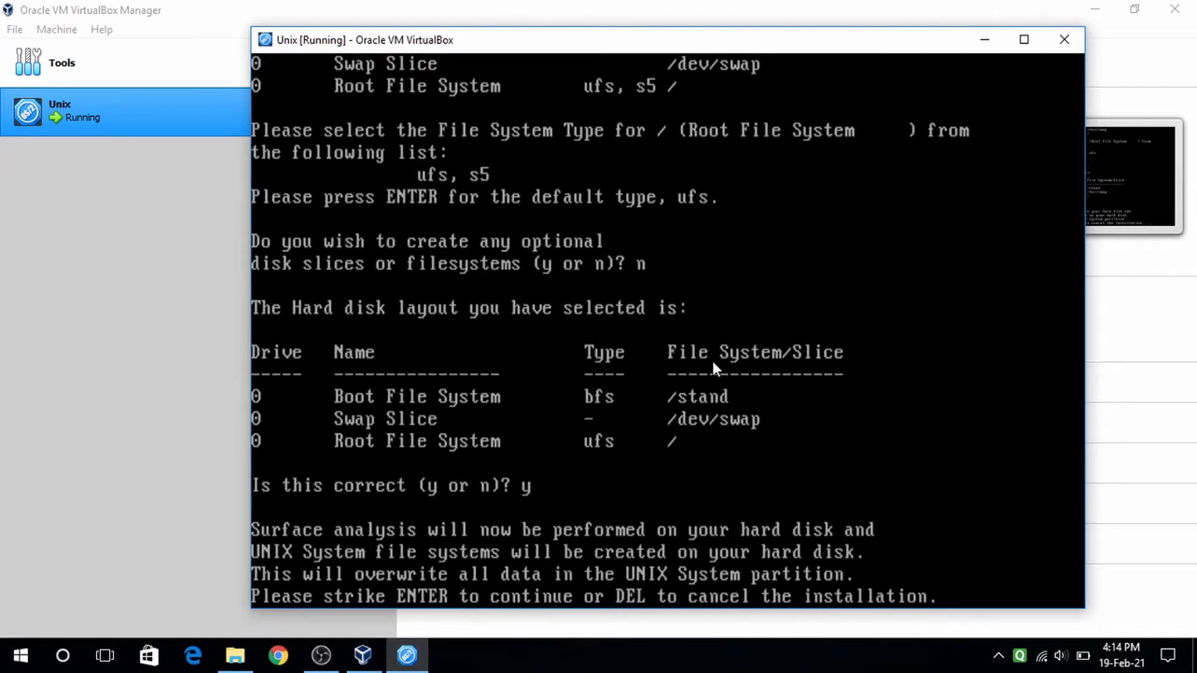
- Continue past surface analysis and answer y to accept the recommended slice sizes
key(Return)
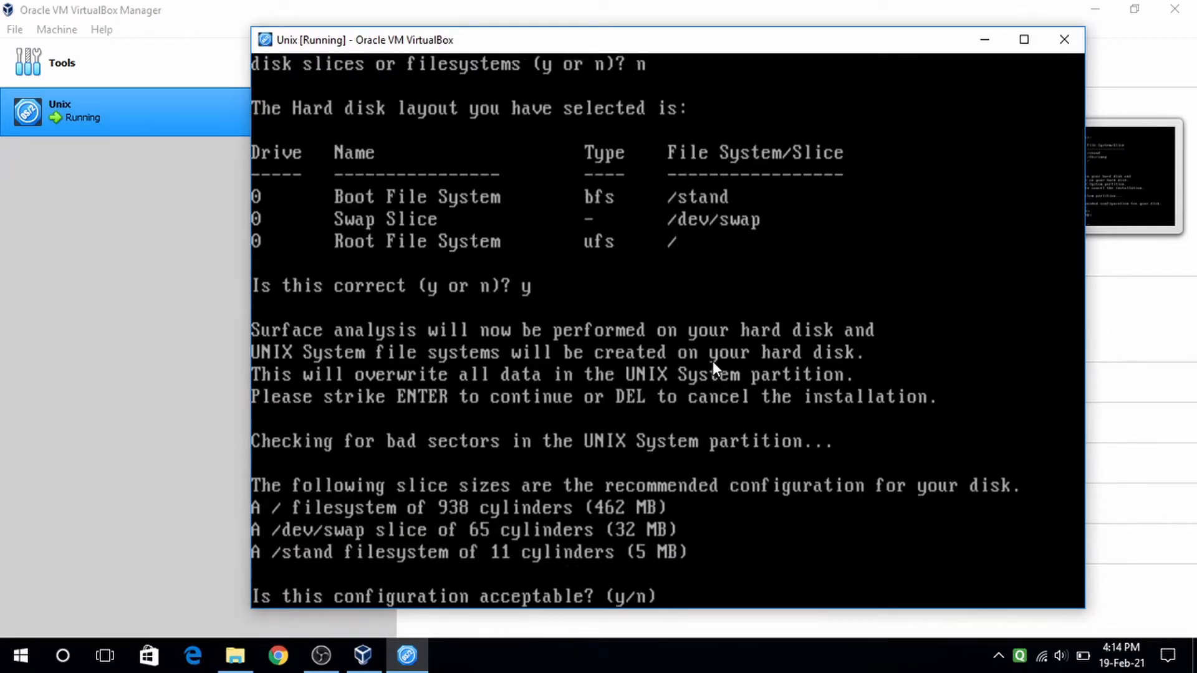
text(y)
key(Return)
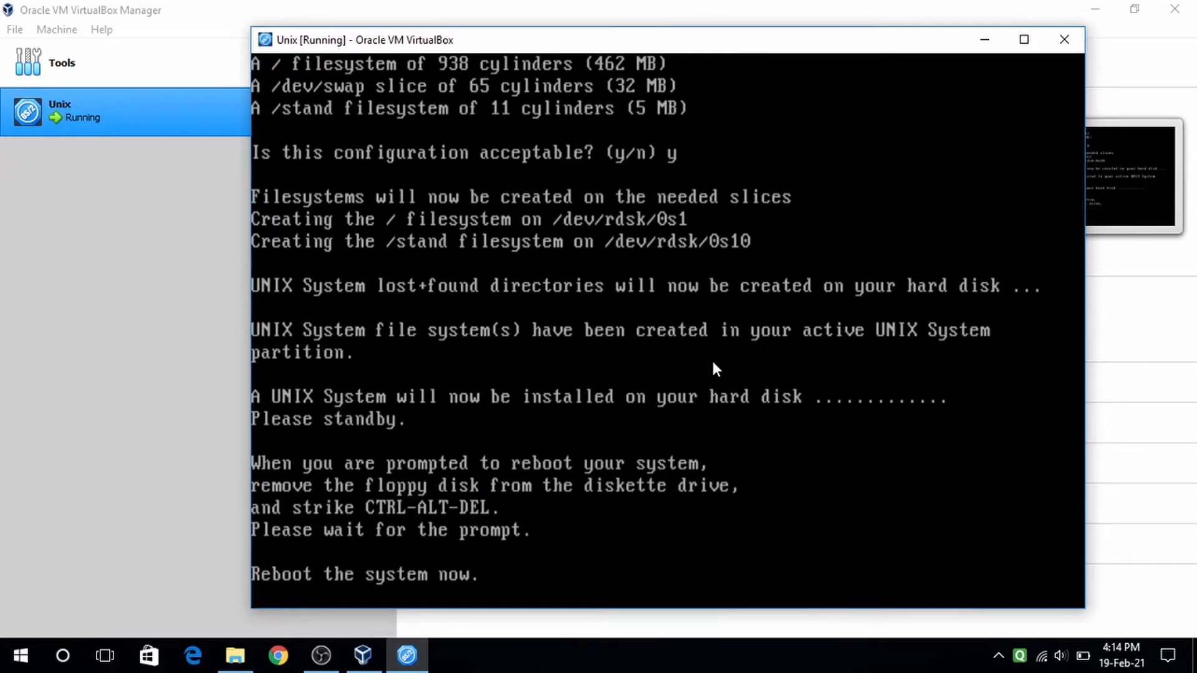
- Remove Base 02.img from the Unix VM's floppy drive in Storage settings, leaving it Empty
click(984, 52)
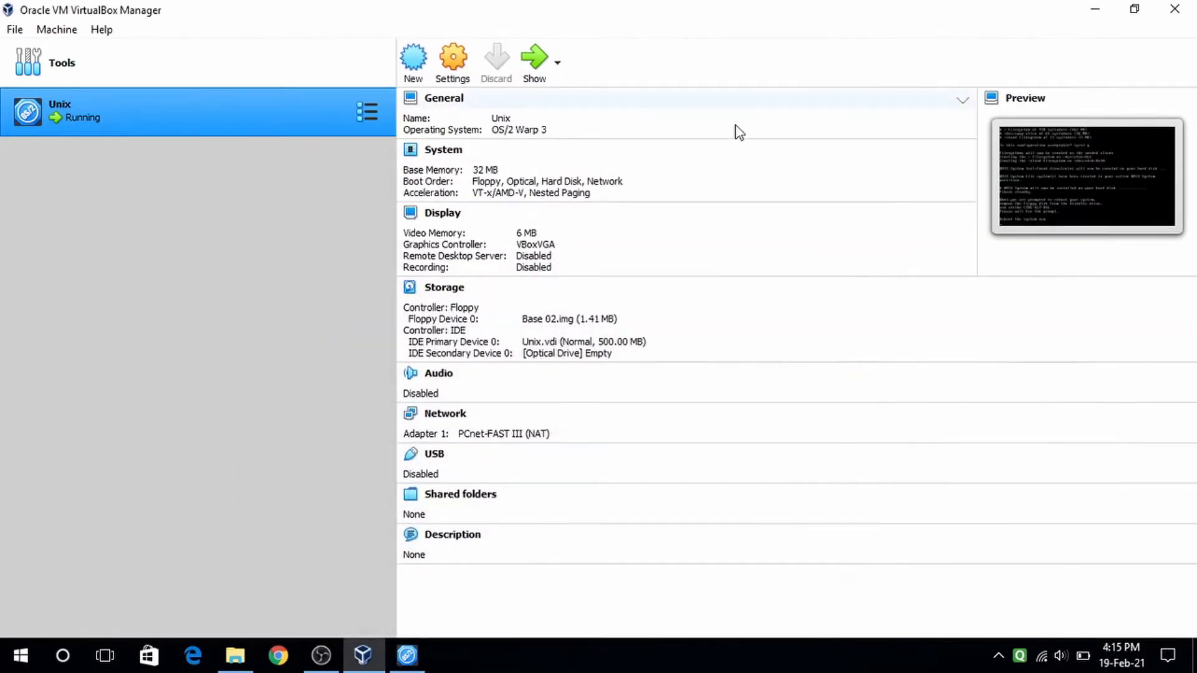
click(448, 75)
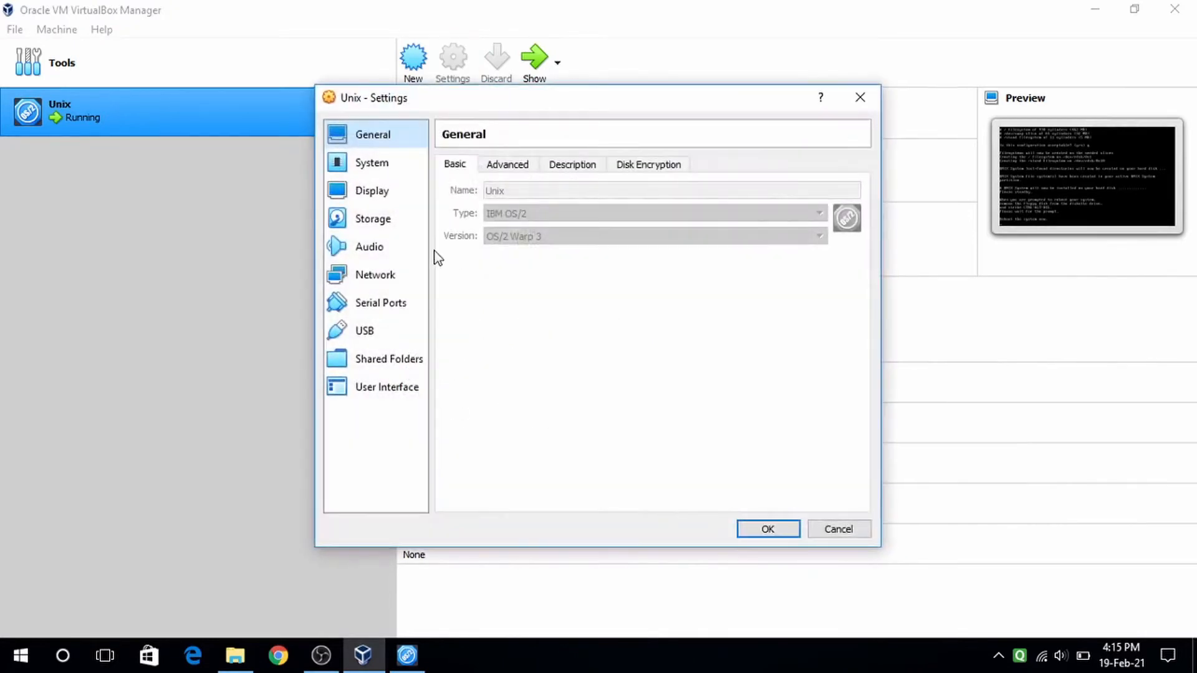
click(388, 220)
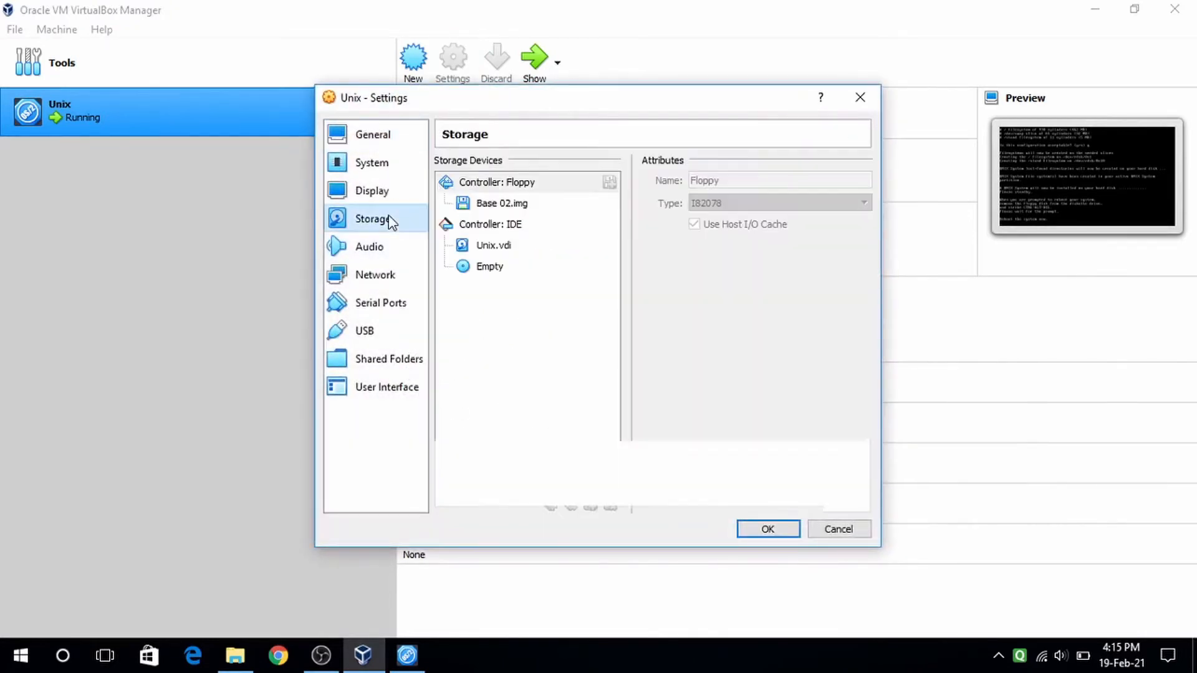
click(530, 203)
click(862, 182)
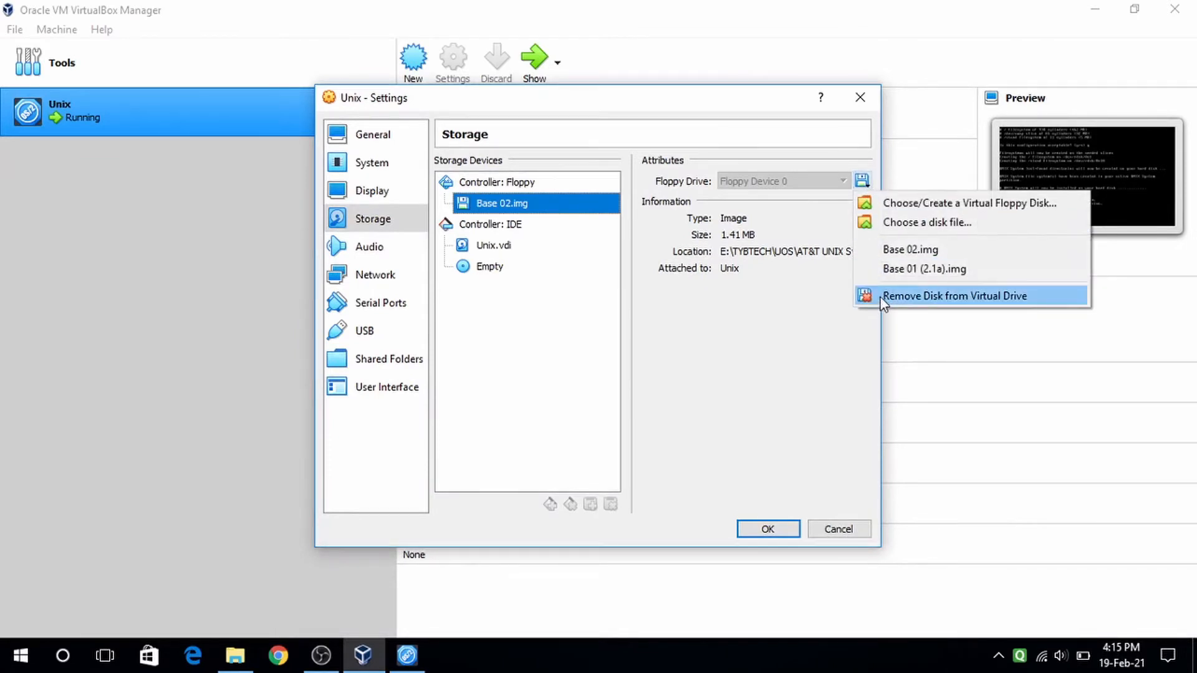
click(986, 298)
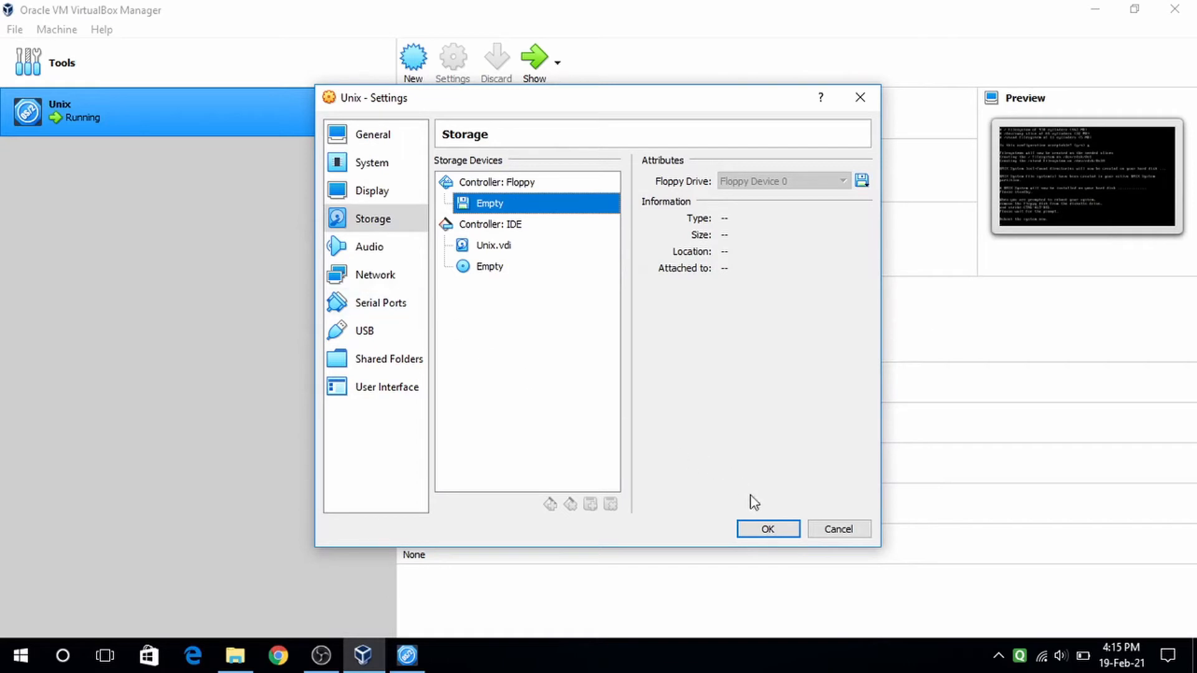
click(767, 530)
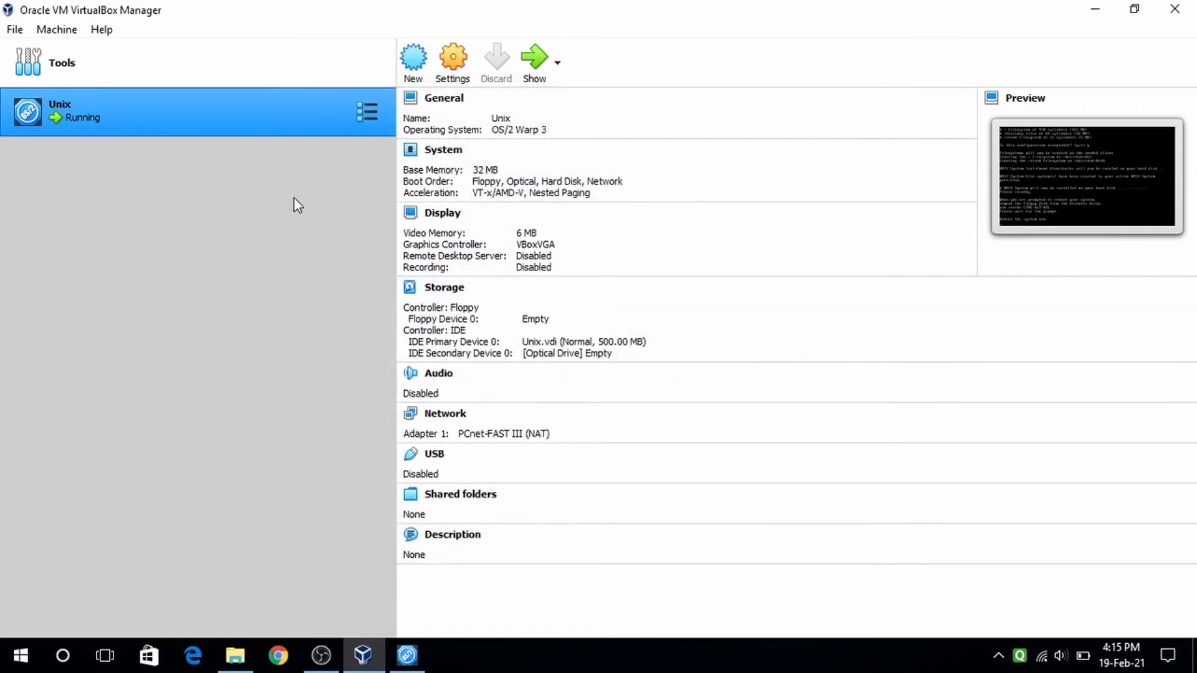
- Reset the running Unix VM and turn off the reset confirmation message
click(369, 113)
right_click(280, 113)
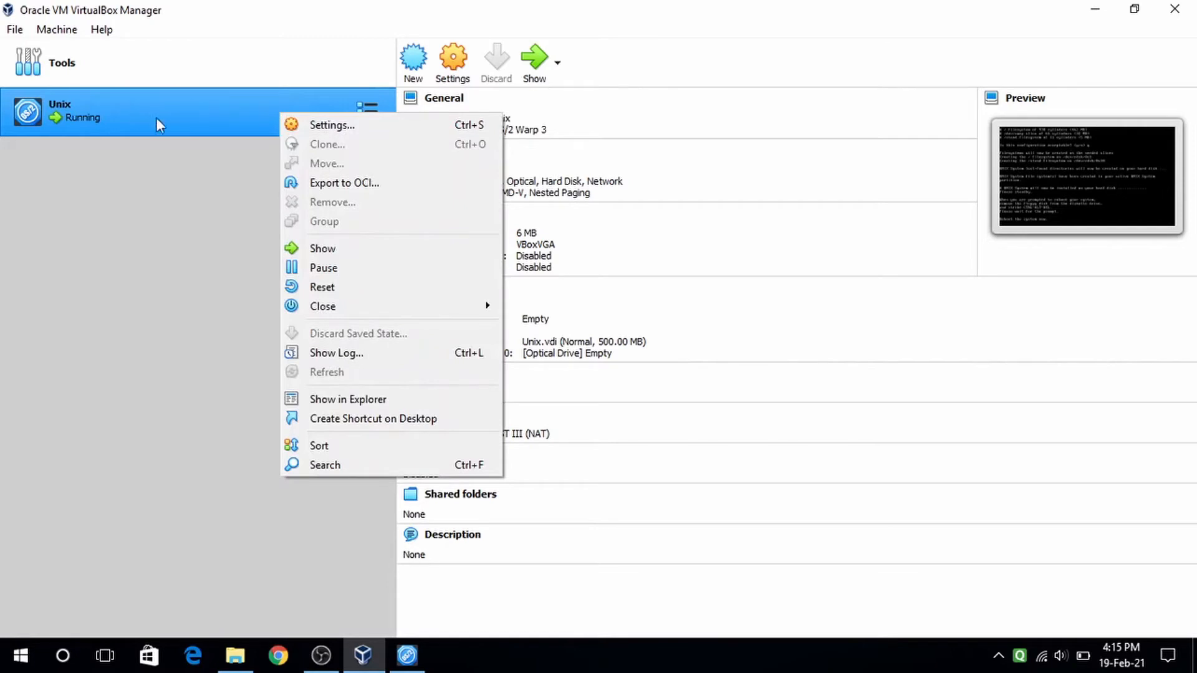
click(350, 288)
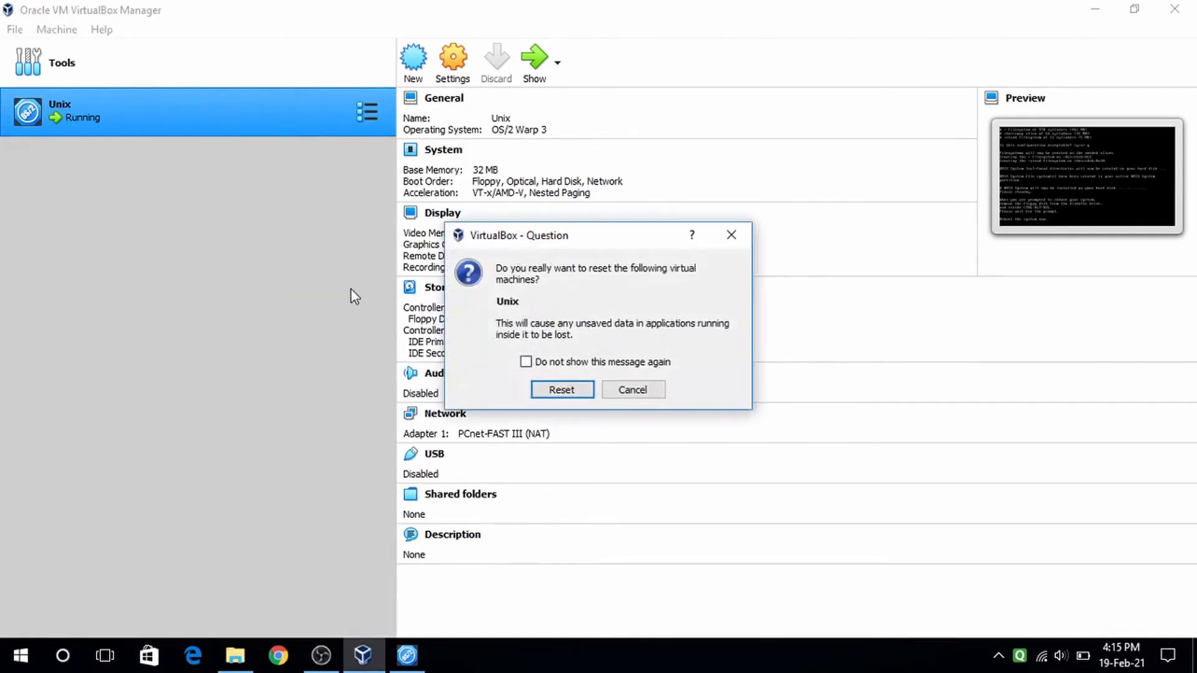
click(525, 362)
click(554, 393)
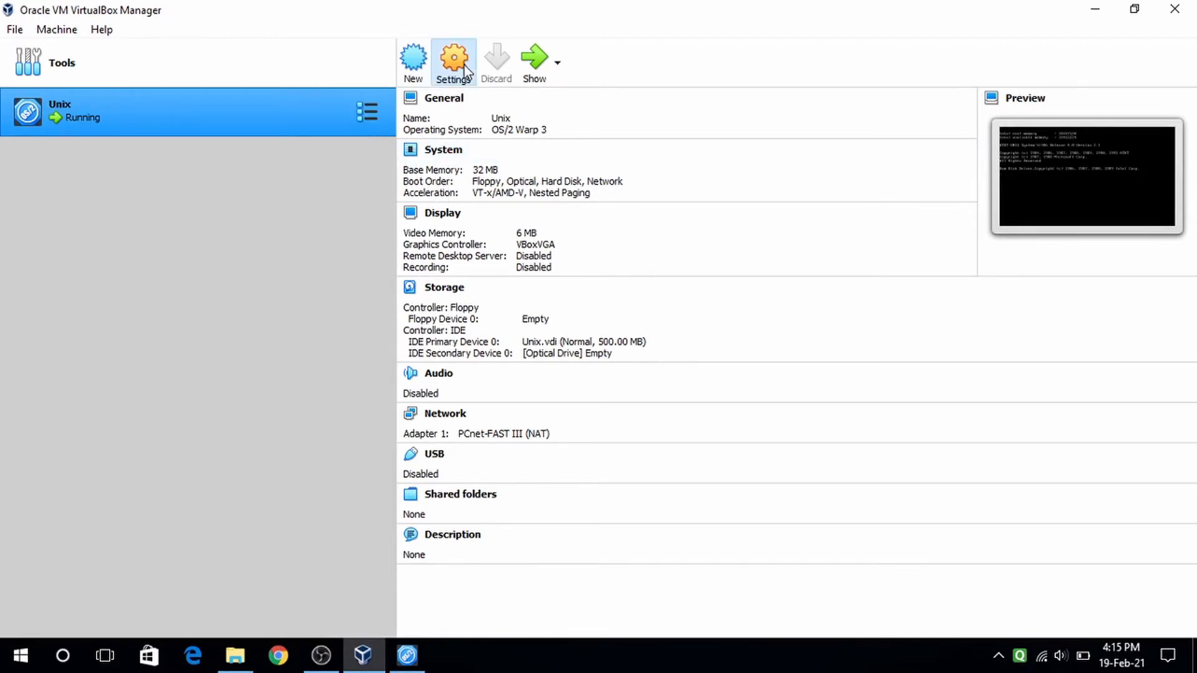
- Choose floppy diskette installation with F at the installation medium prompt, then reopen the Unix settings
key(ctrl+s)
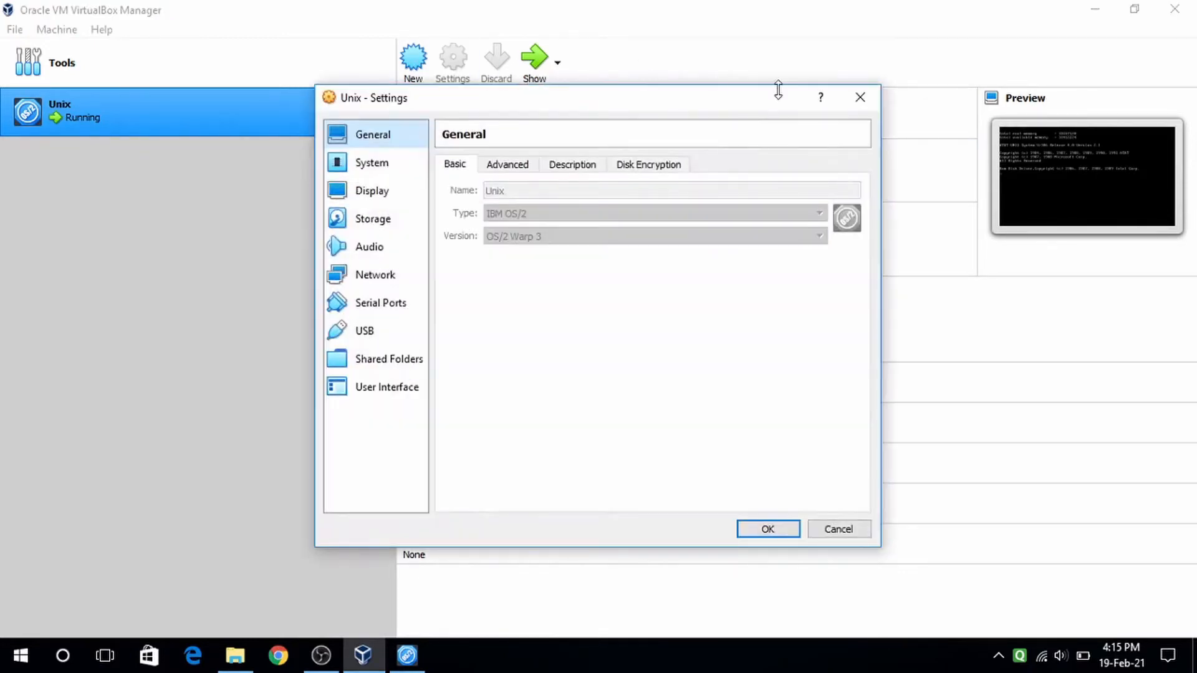
click(859, 96)
click(546, 58)
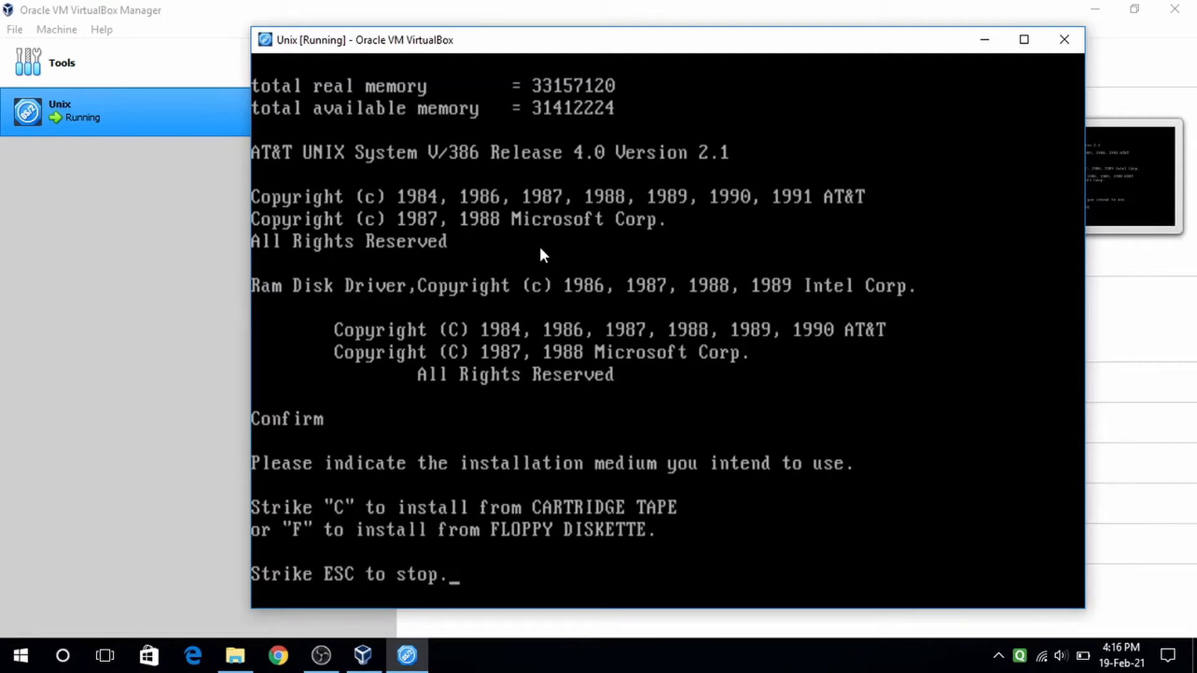
key(f)
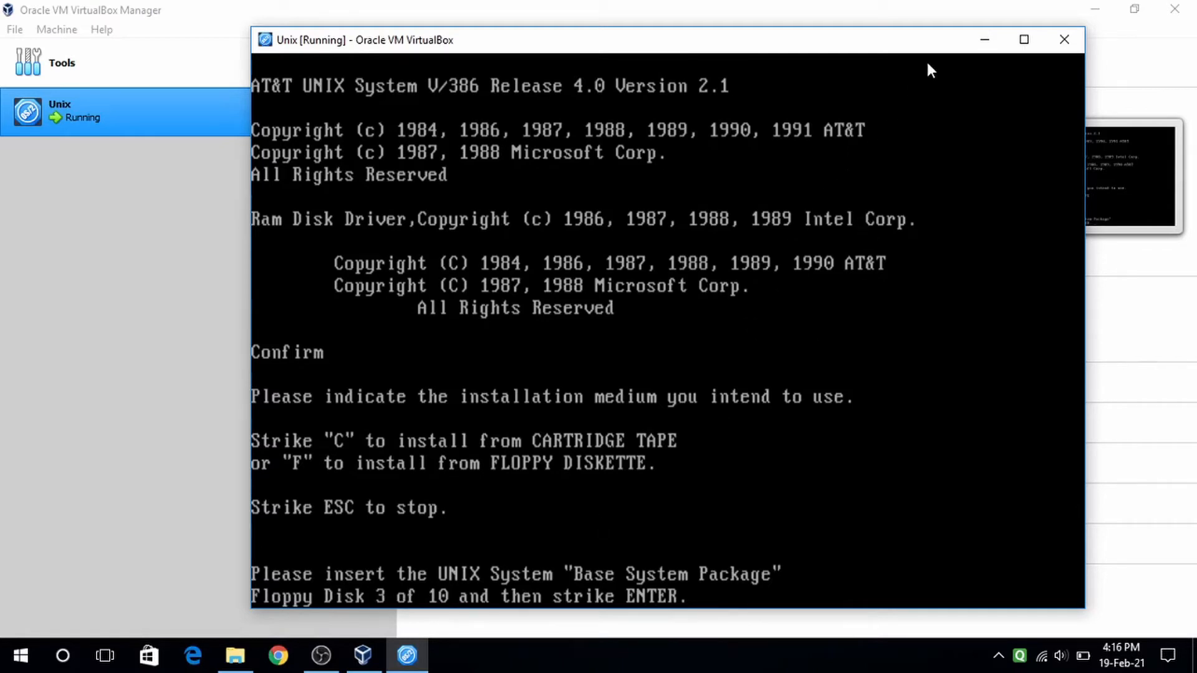
click(986, 41)
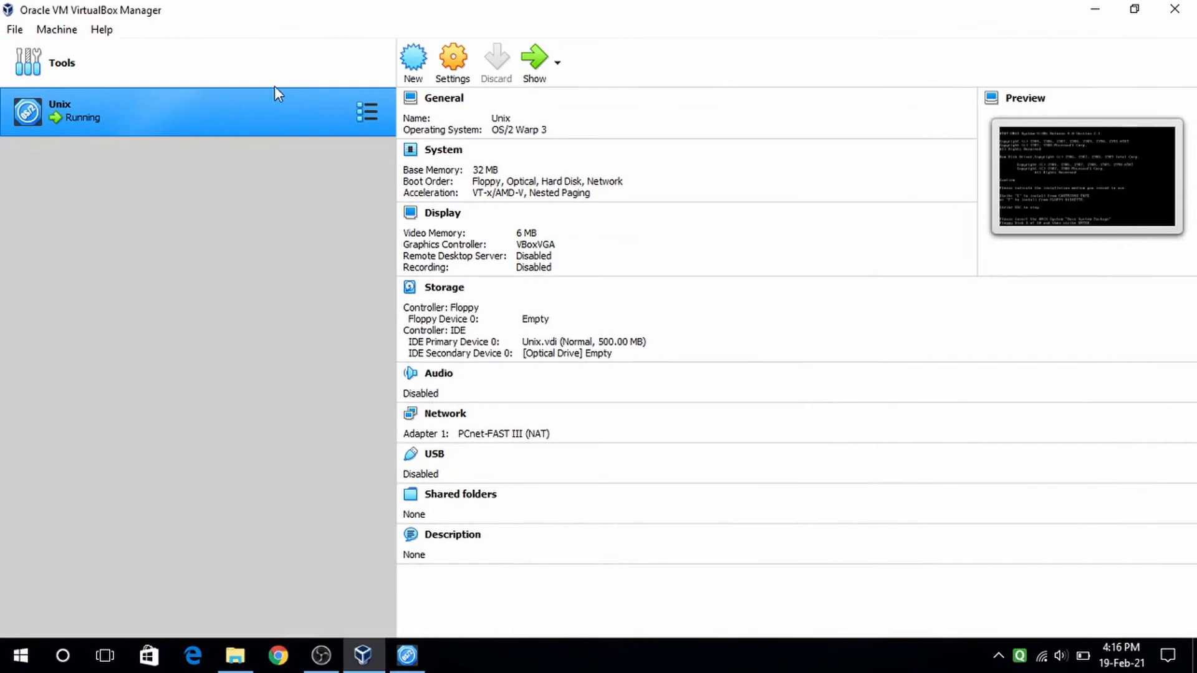
click(457, 62)
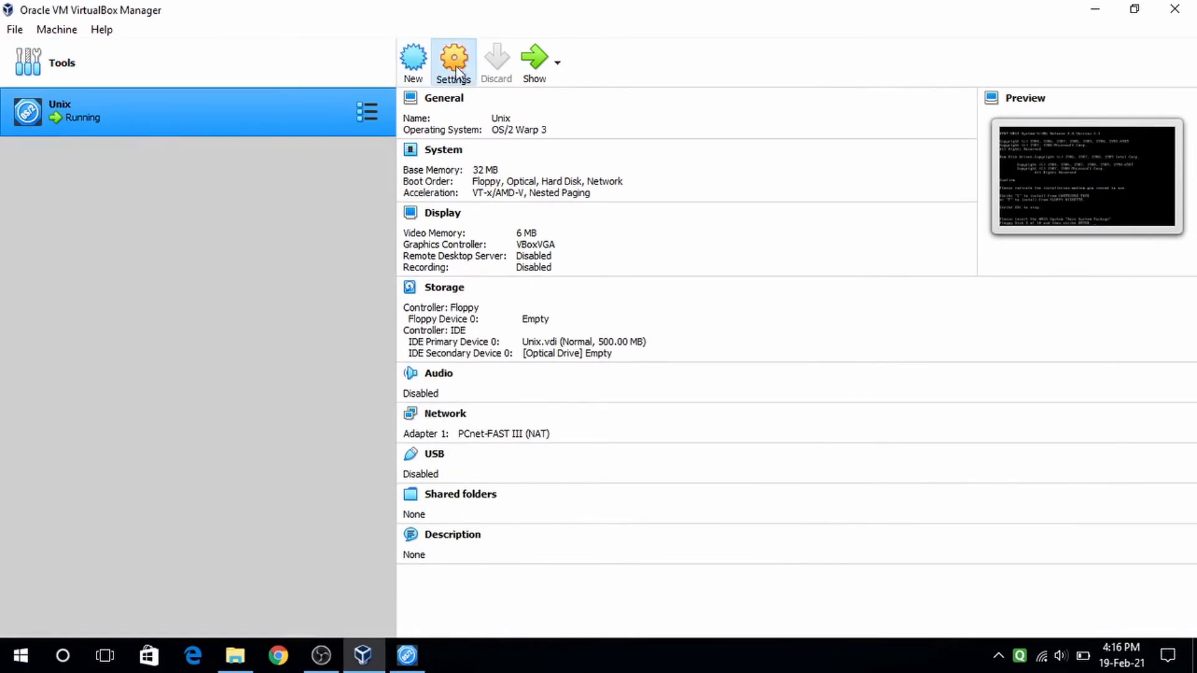
- Load Base 03.img into the empty floppy drive and confirm disk 3 at the installer prompt
click(380, 219)
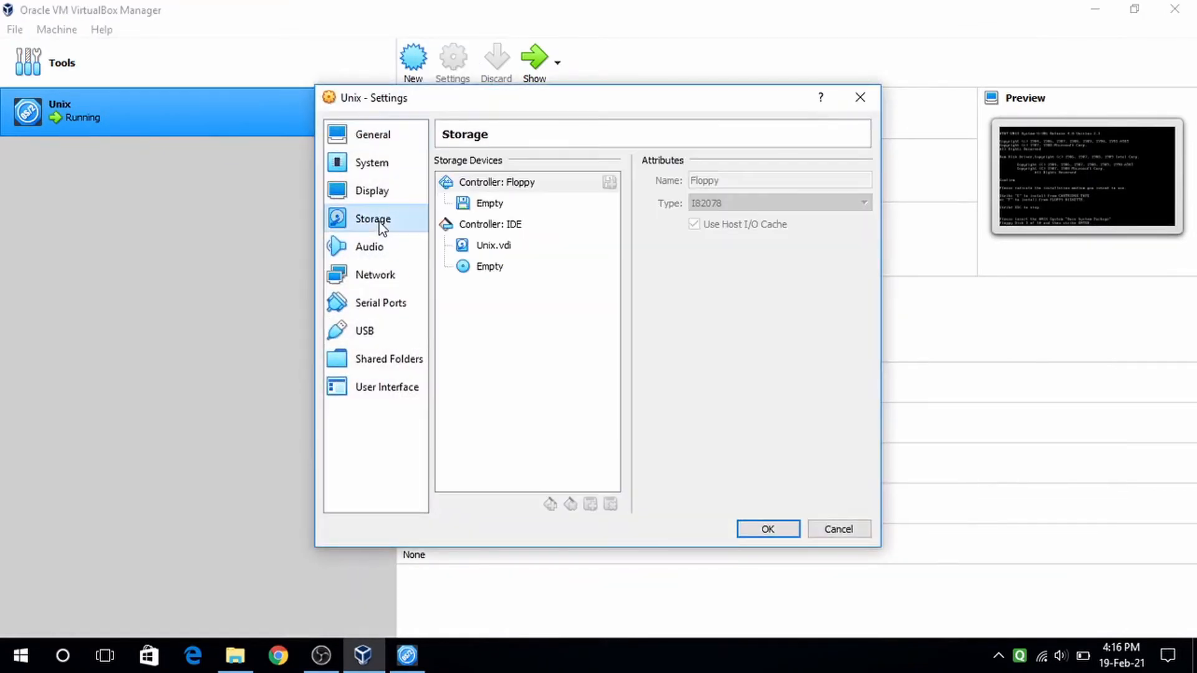
click(490, 210)
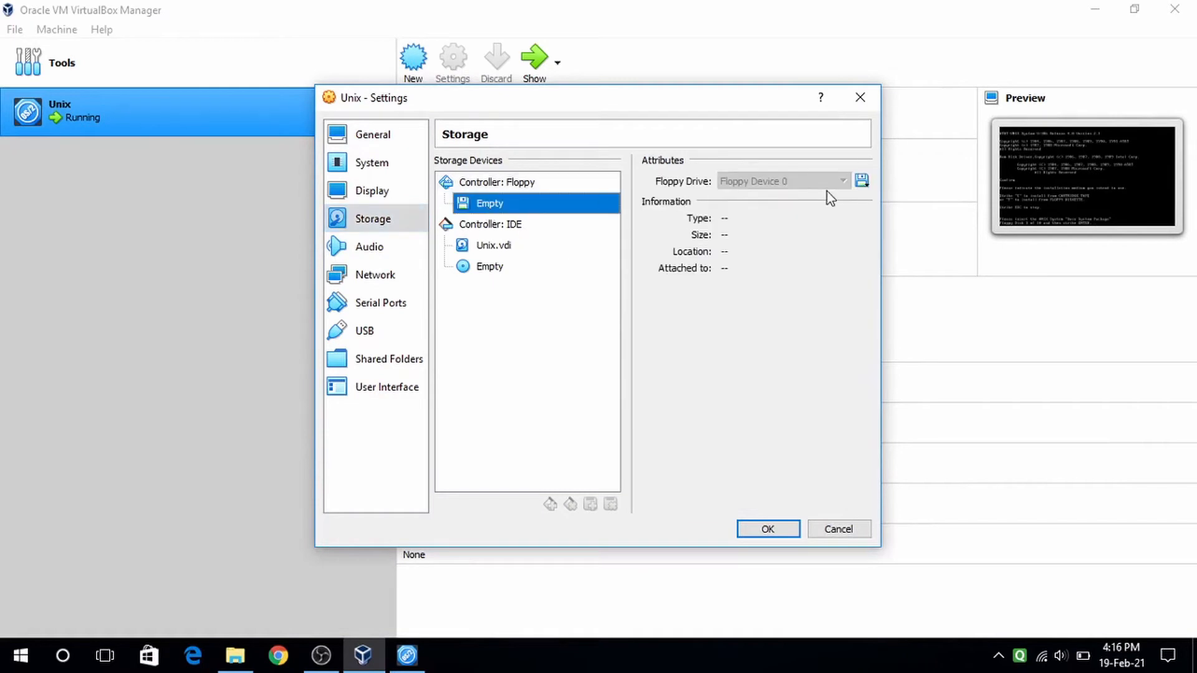
click(861, 182)
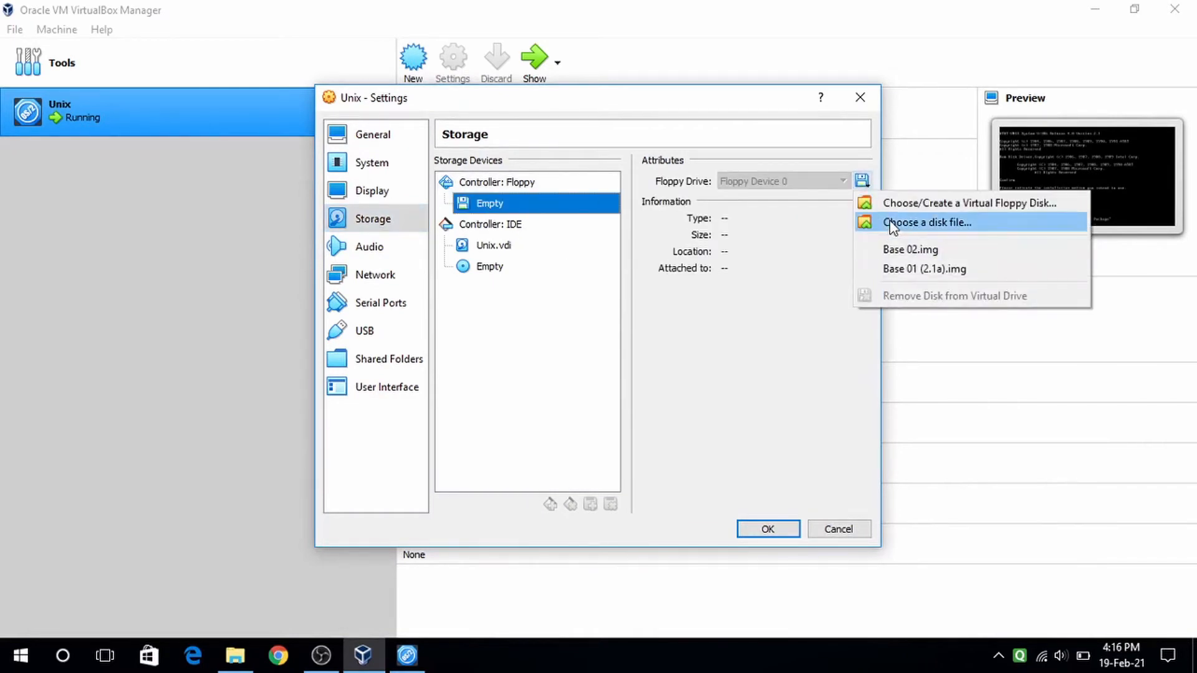
click(889, 223)
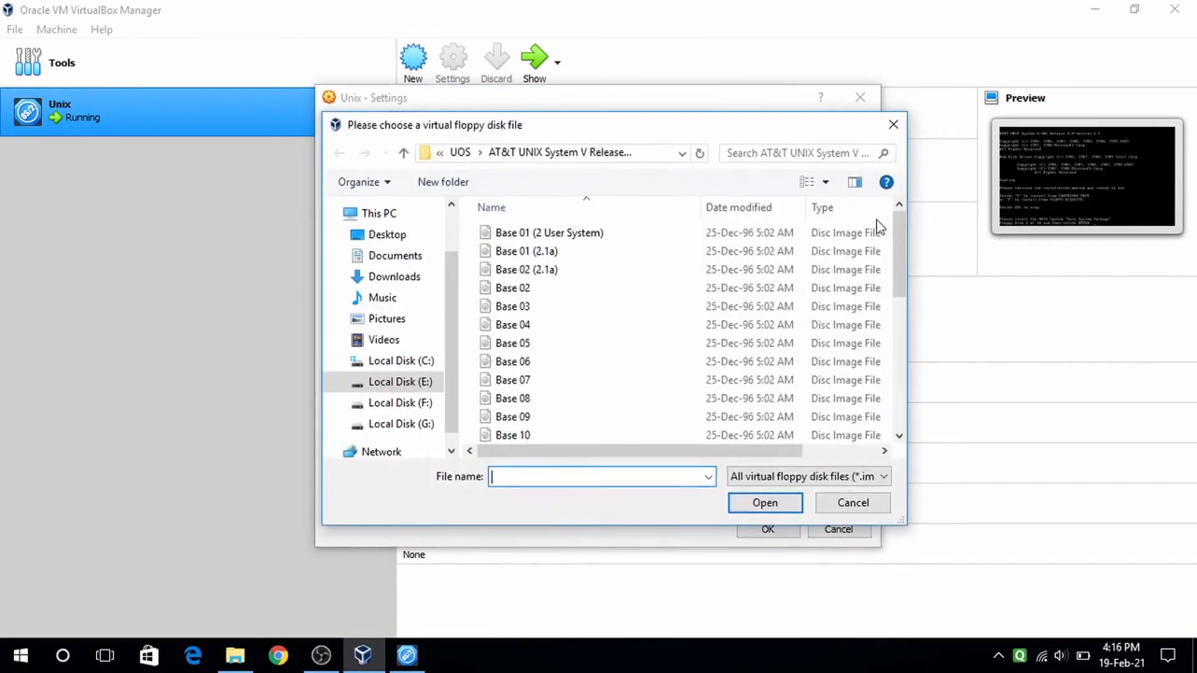
click(525, 314)
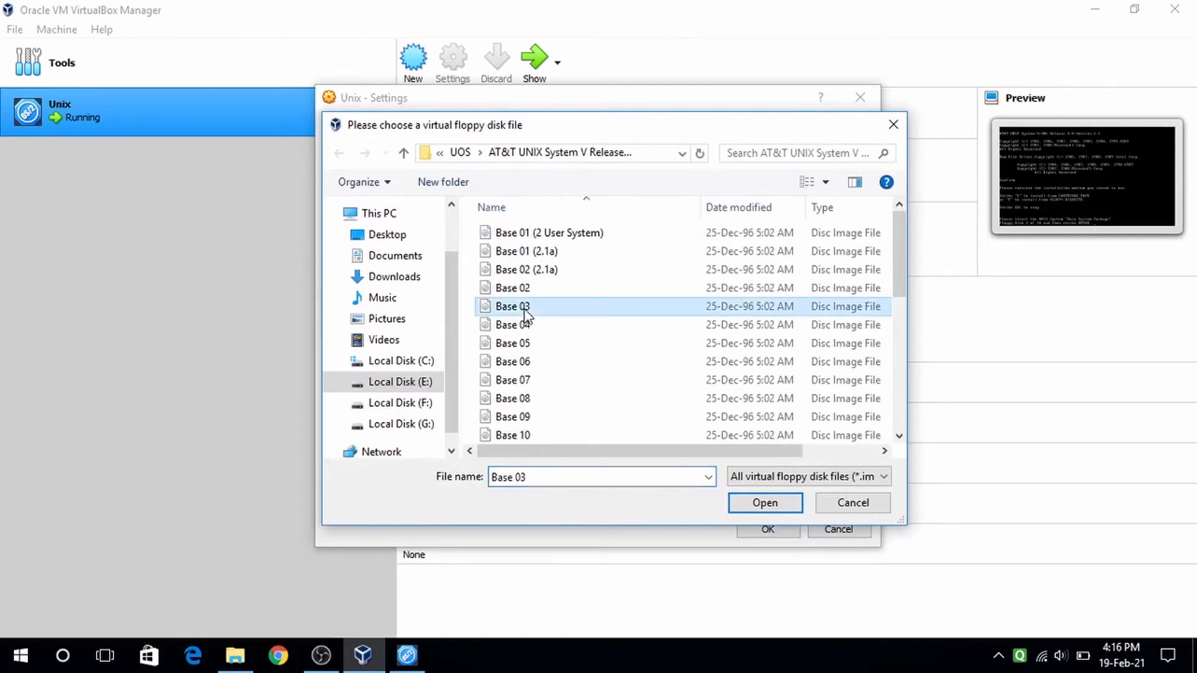
click(766, 504)
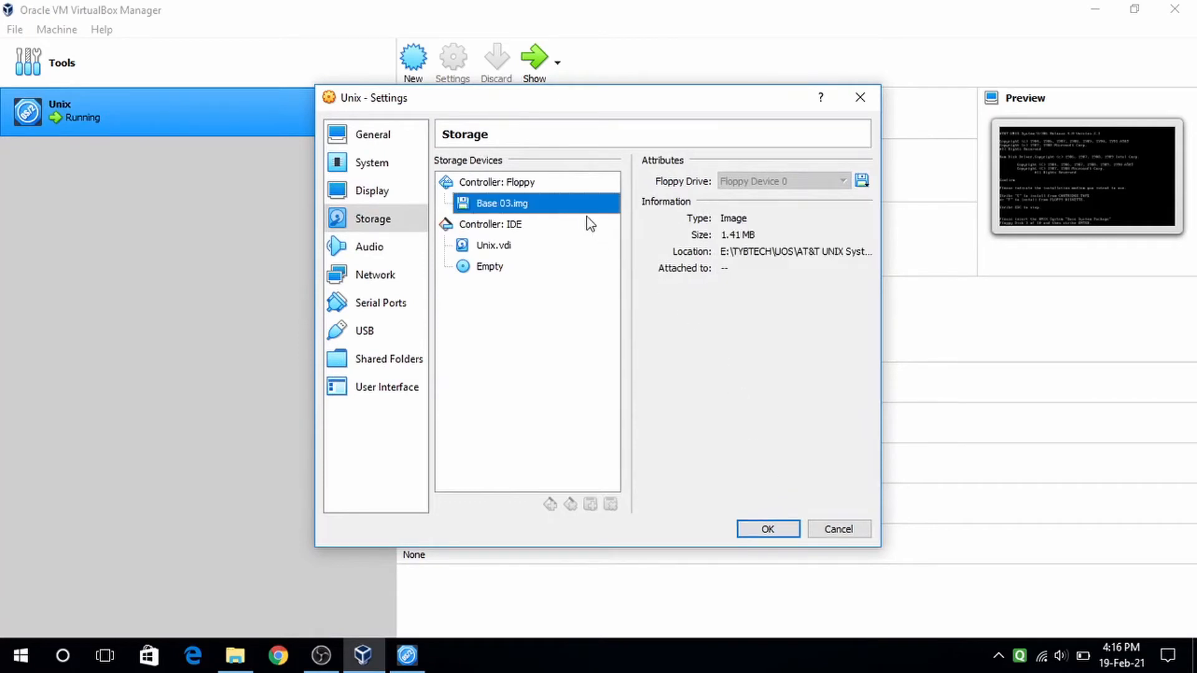
click(767, 529)
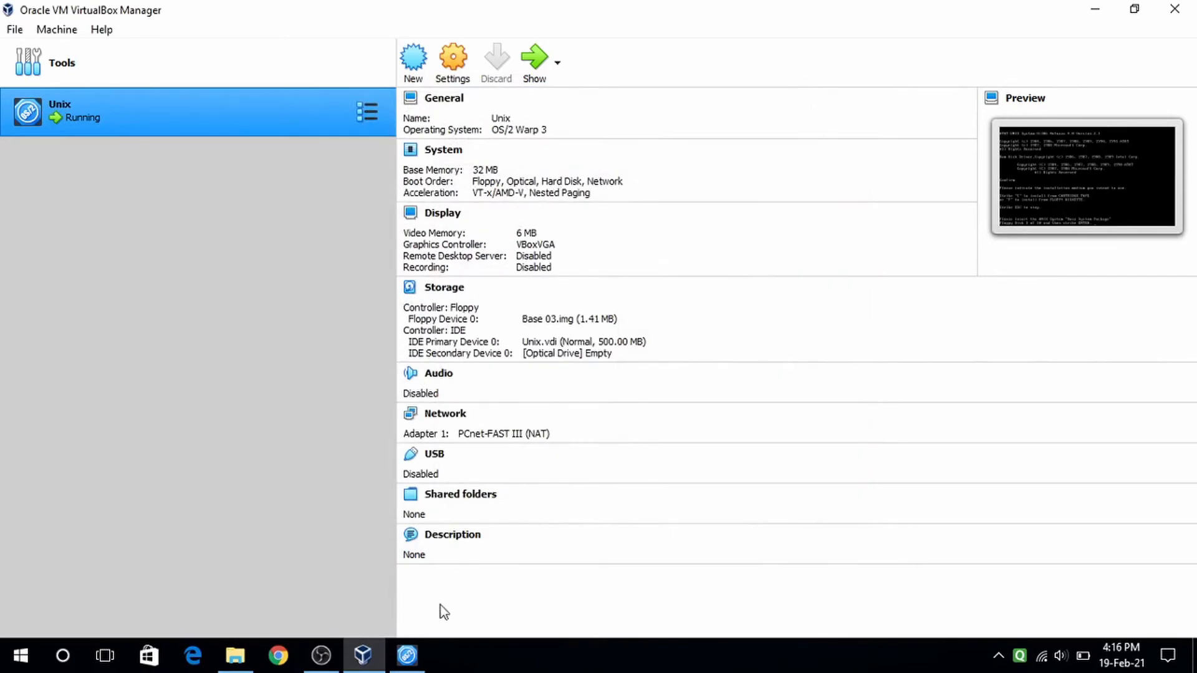
click(538, 55)
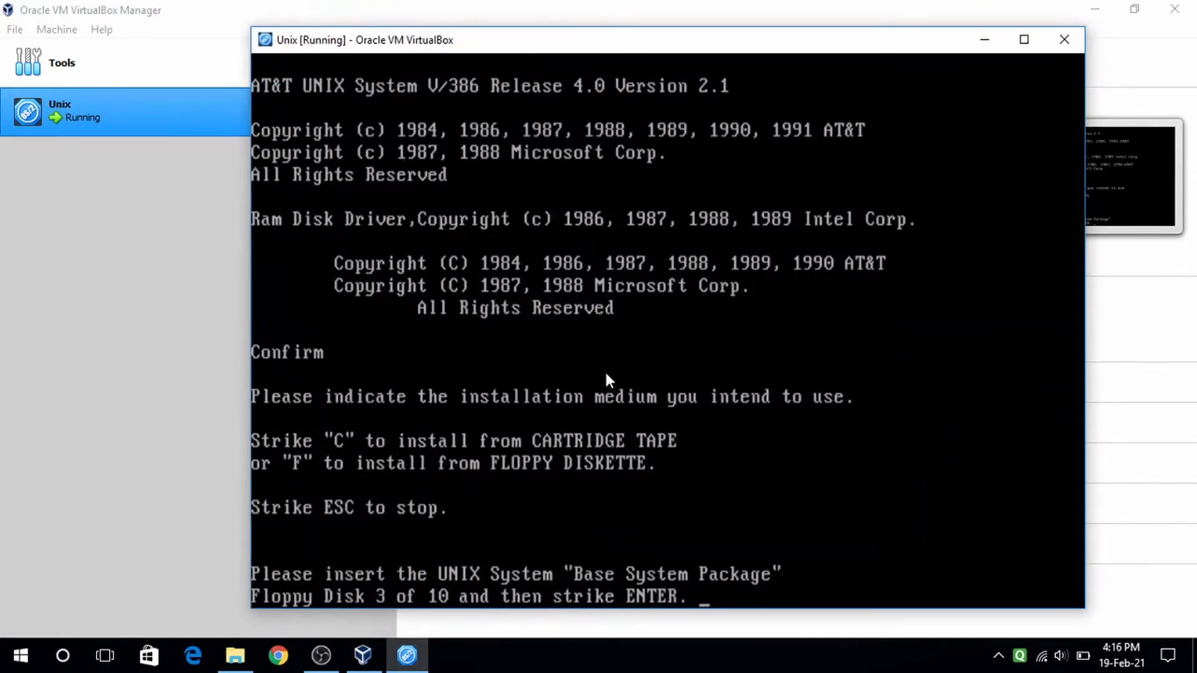
key(Return)
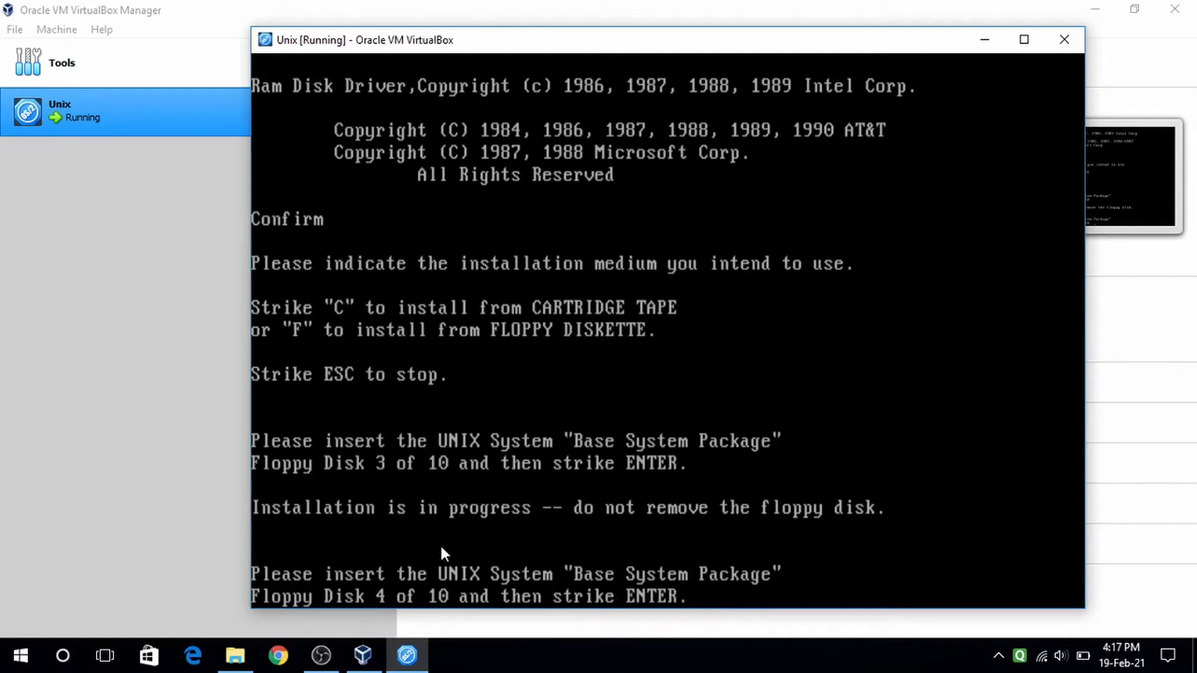
- Replace Base 03.img with Base 04.img and confirm disk 4 in the Unix console
click(988, 40)
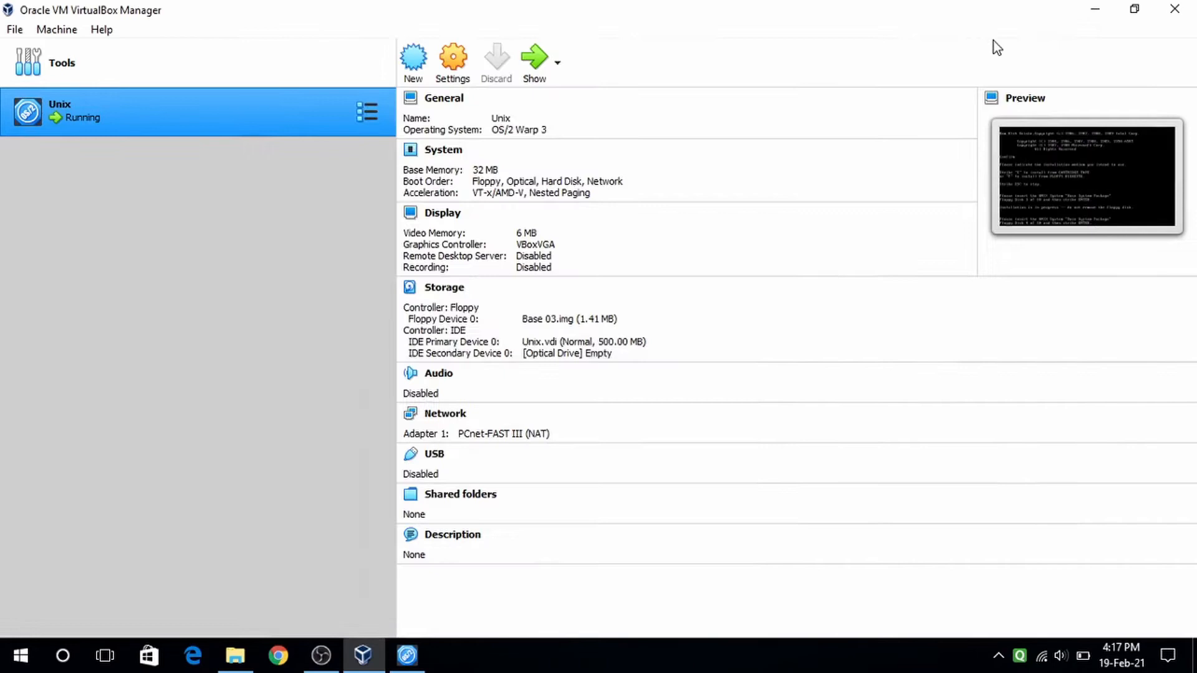
click(453, 74)
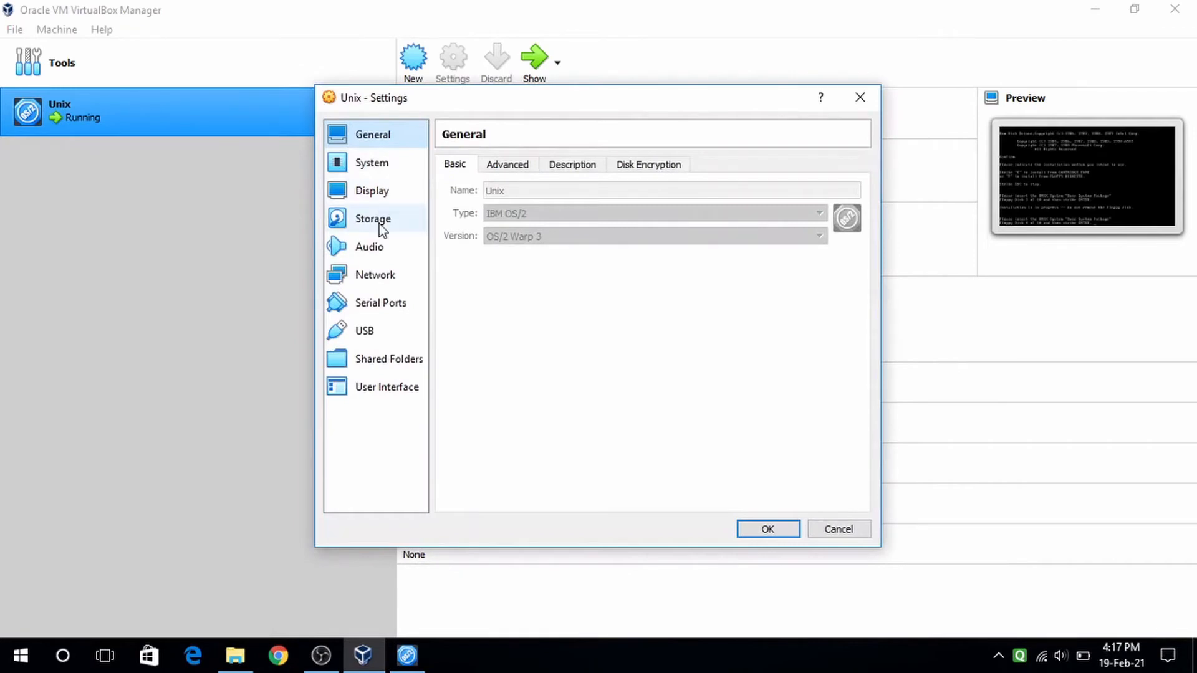
click(382, 224)
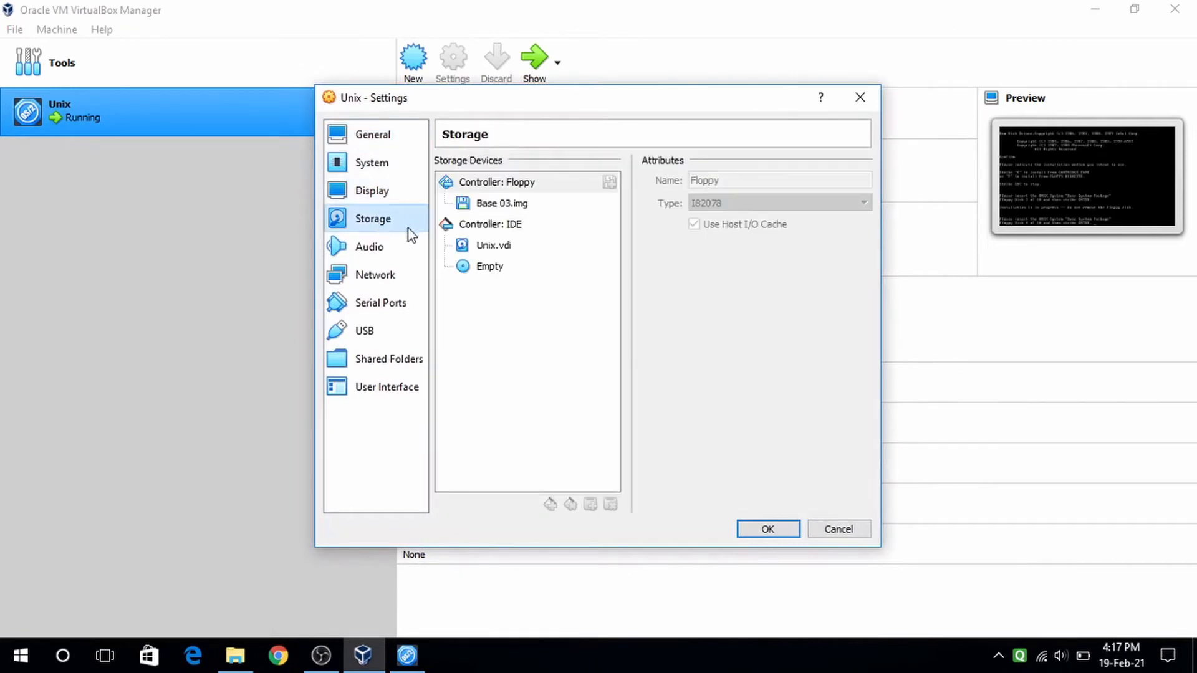
click(547, 204)
click(862, 181)
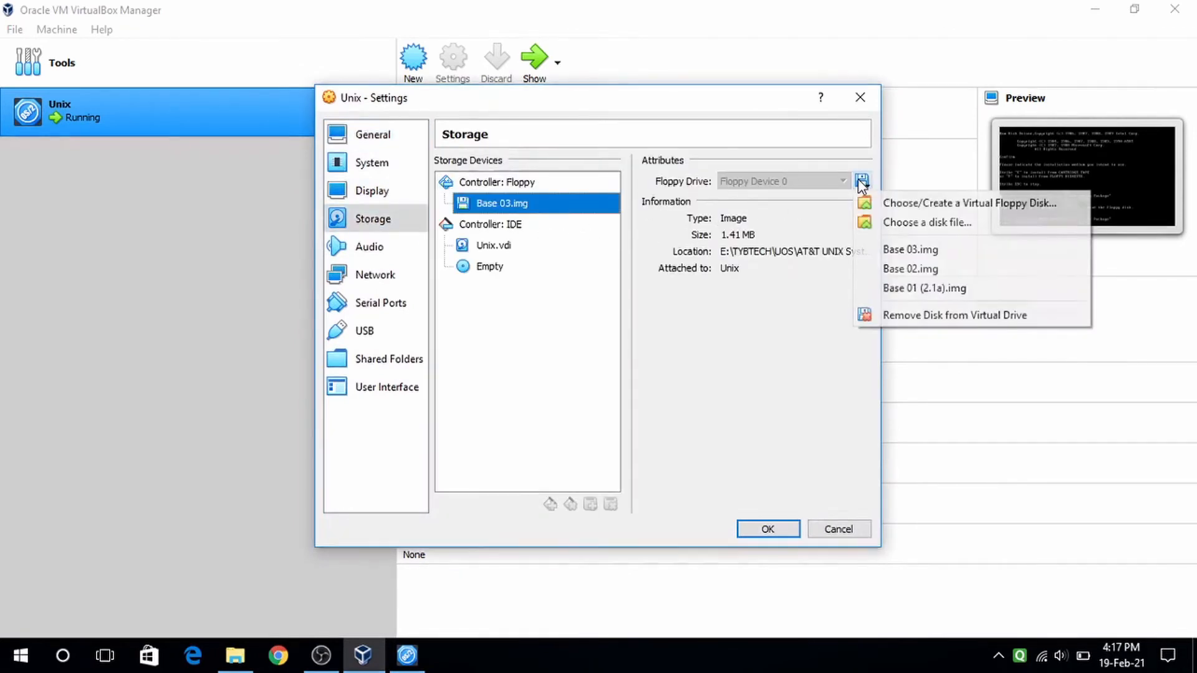
click(882, 222)
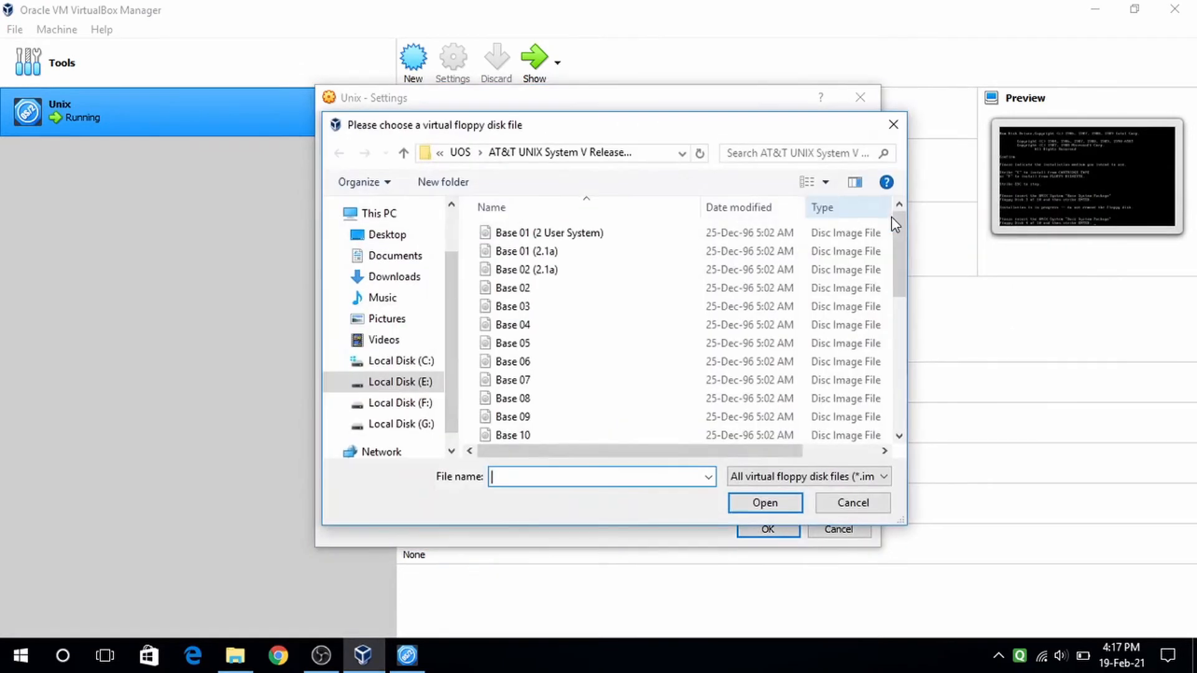
click(525, 327)
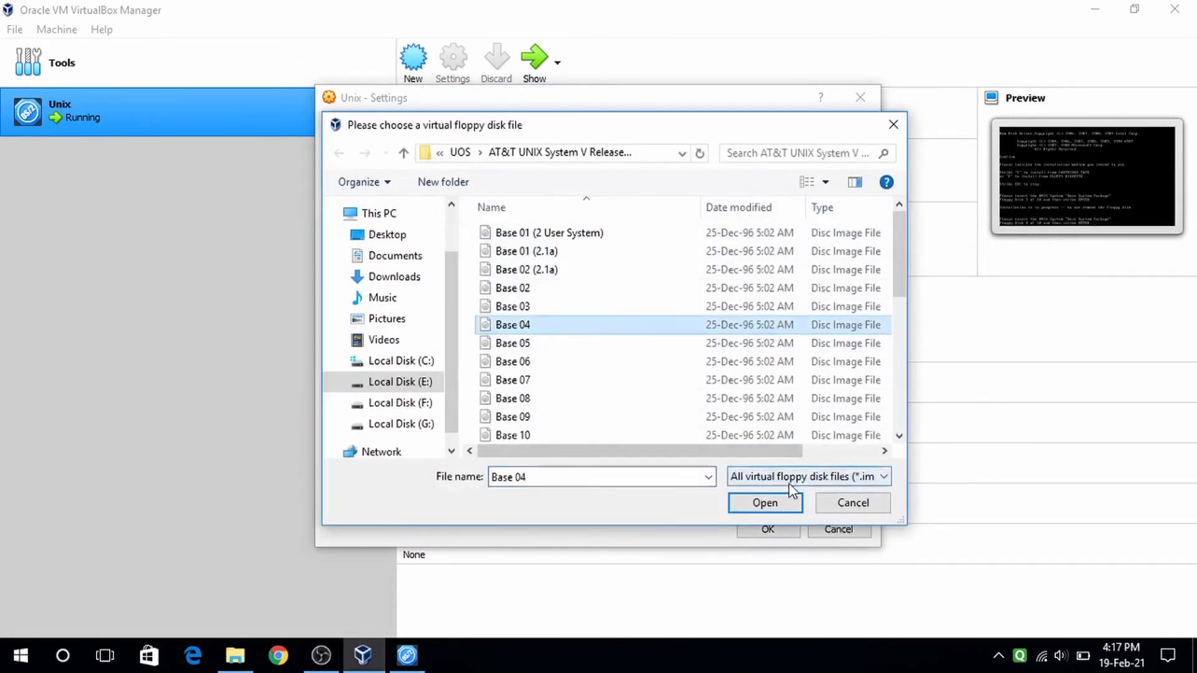
click(765, 503)
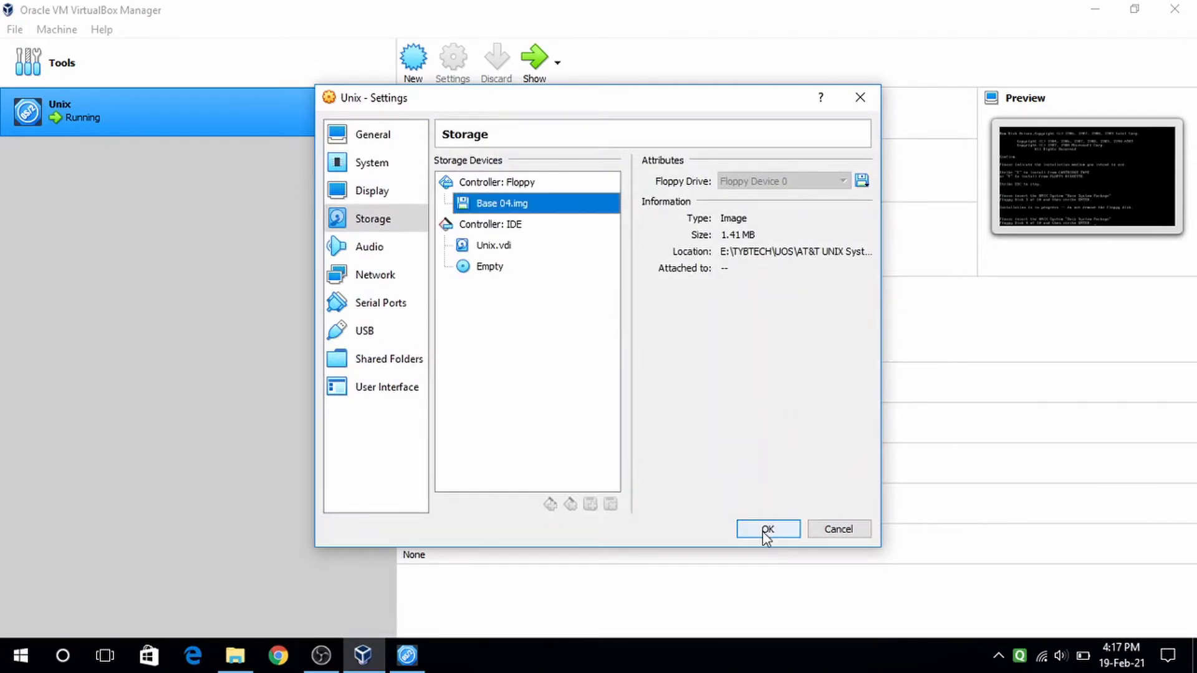
click(766, 531)
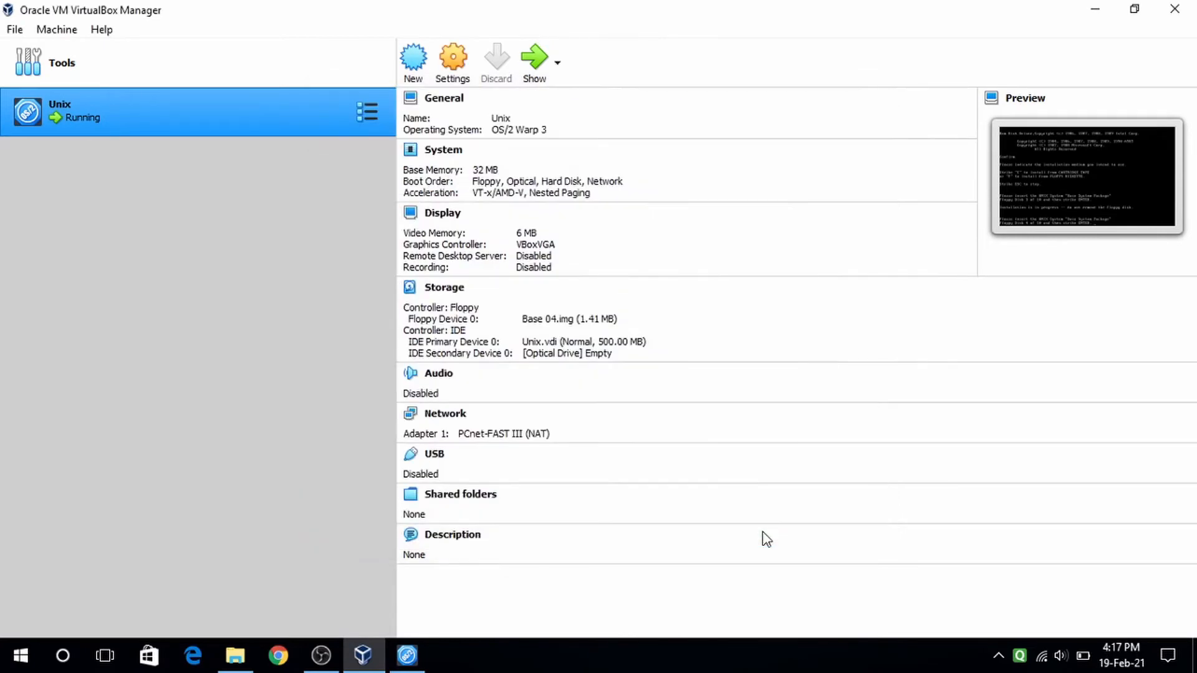
click(540, 75)
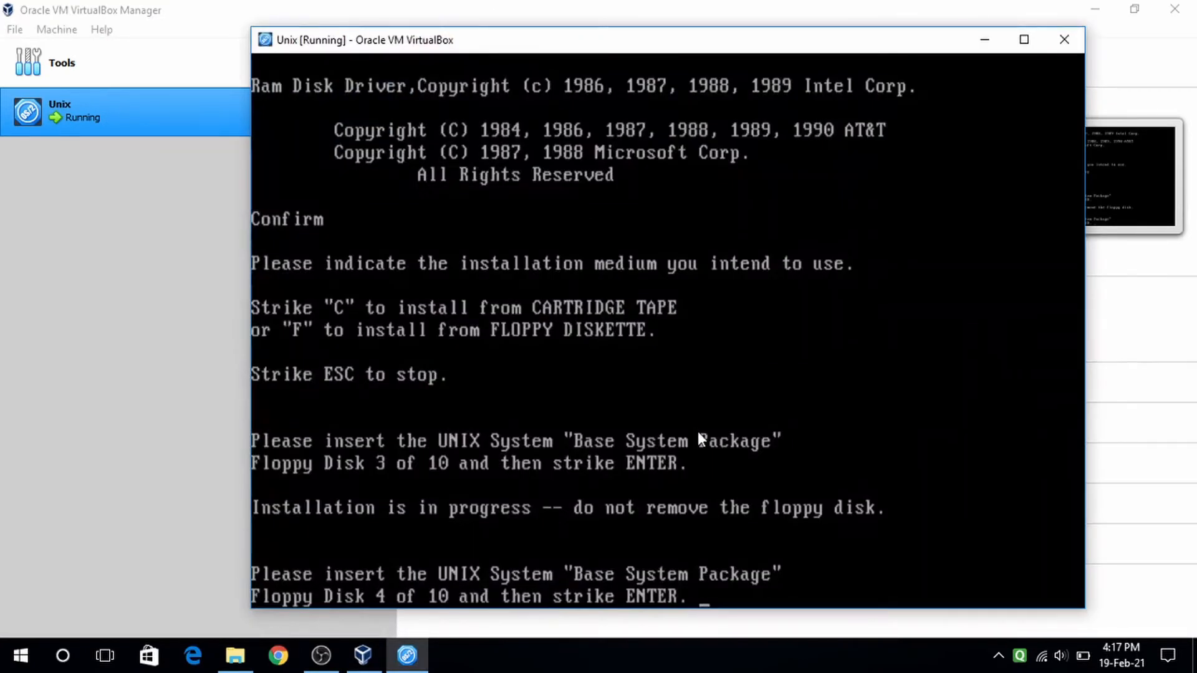
key(Return)
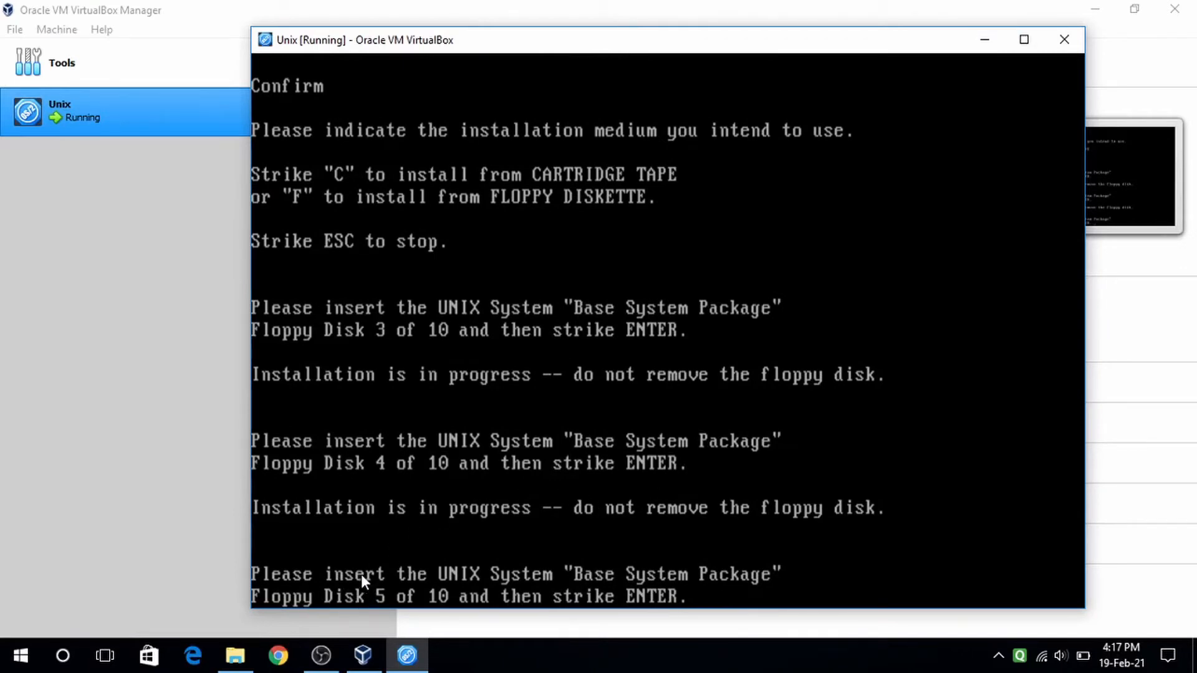
- Swap the floppy to Base 05.img, check the Unix console, then minimize it
click(984, 39)
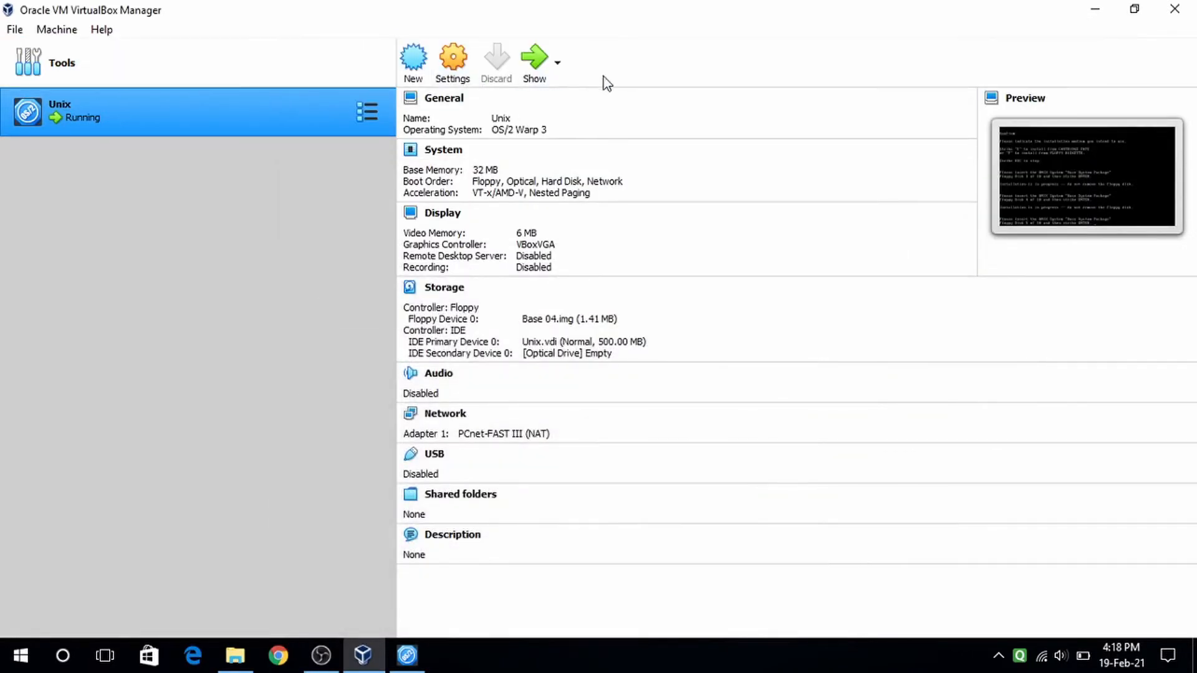
click(453, 66)
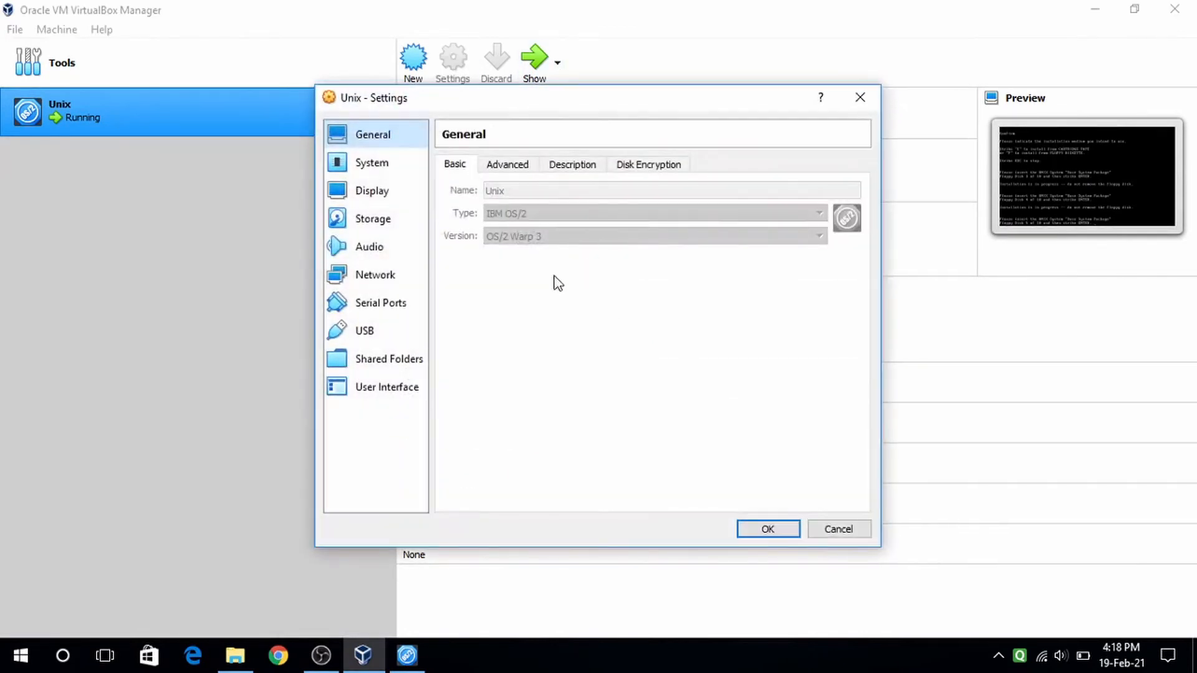
click(395, 218)
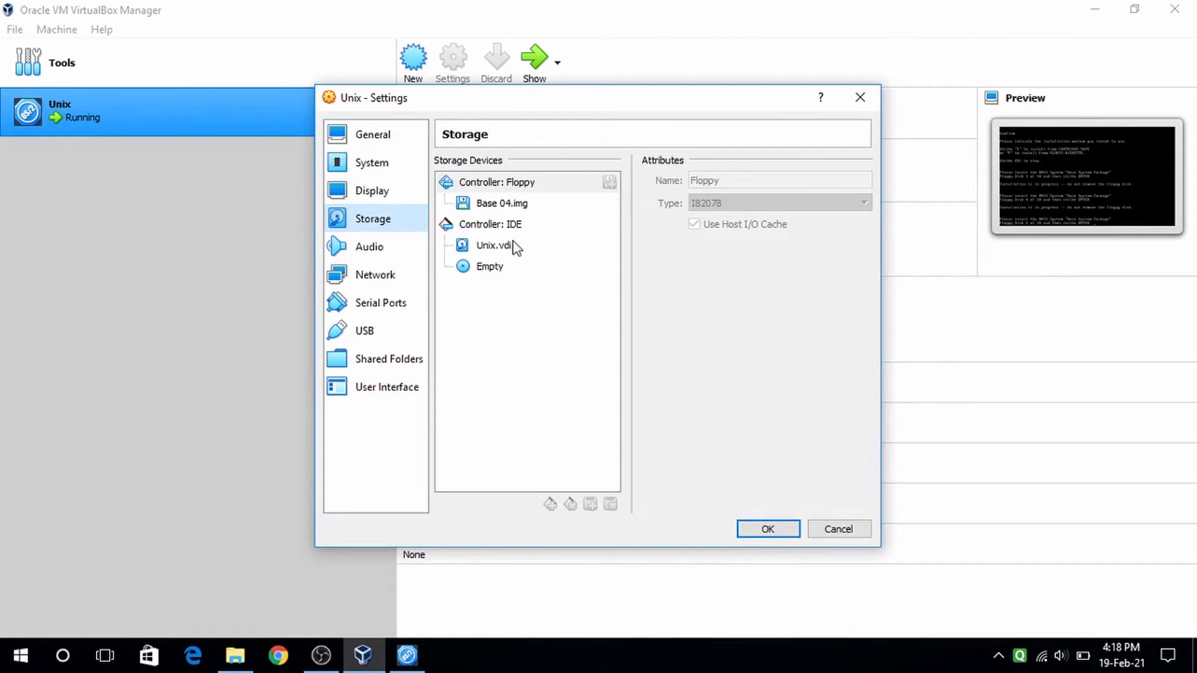
click(519, 204)
click(862, 181)
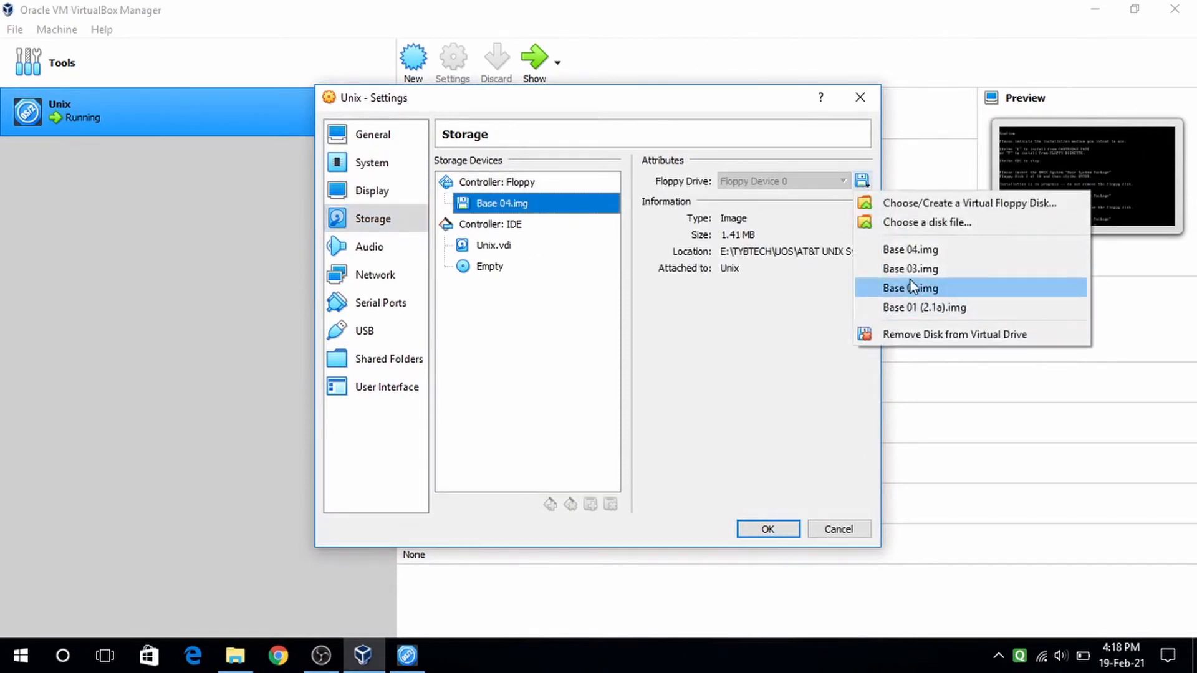
click(915, 224)
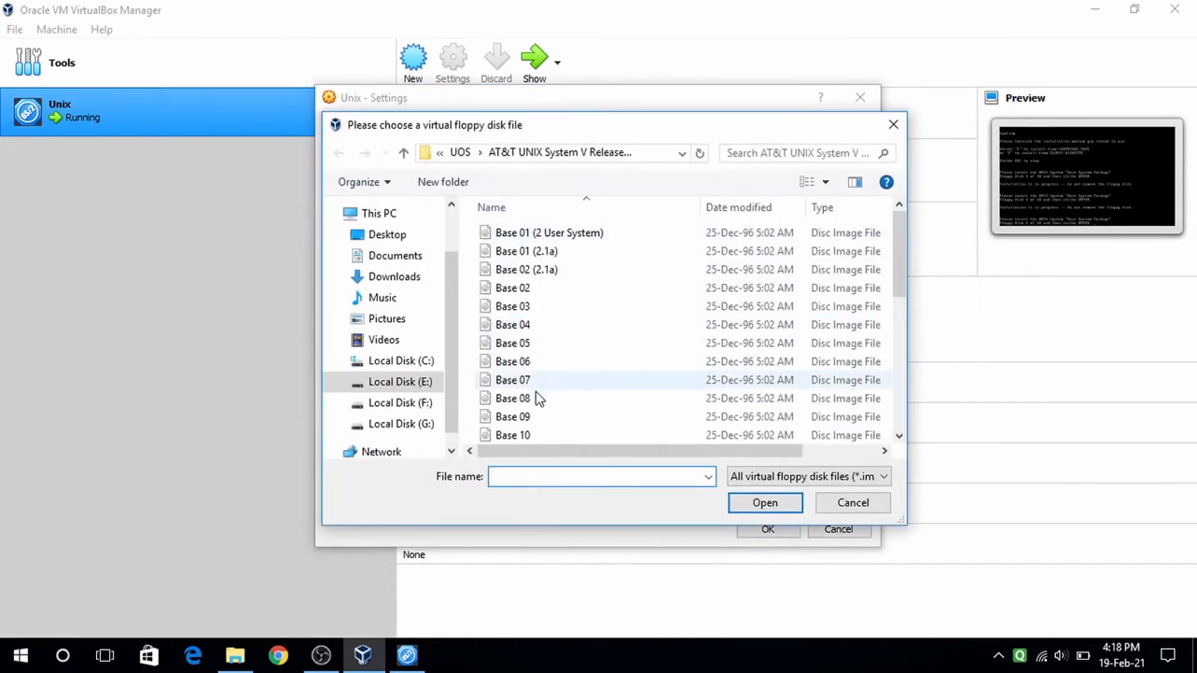
click(535, 344)
click(771, 504)
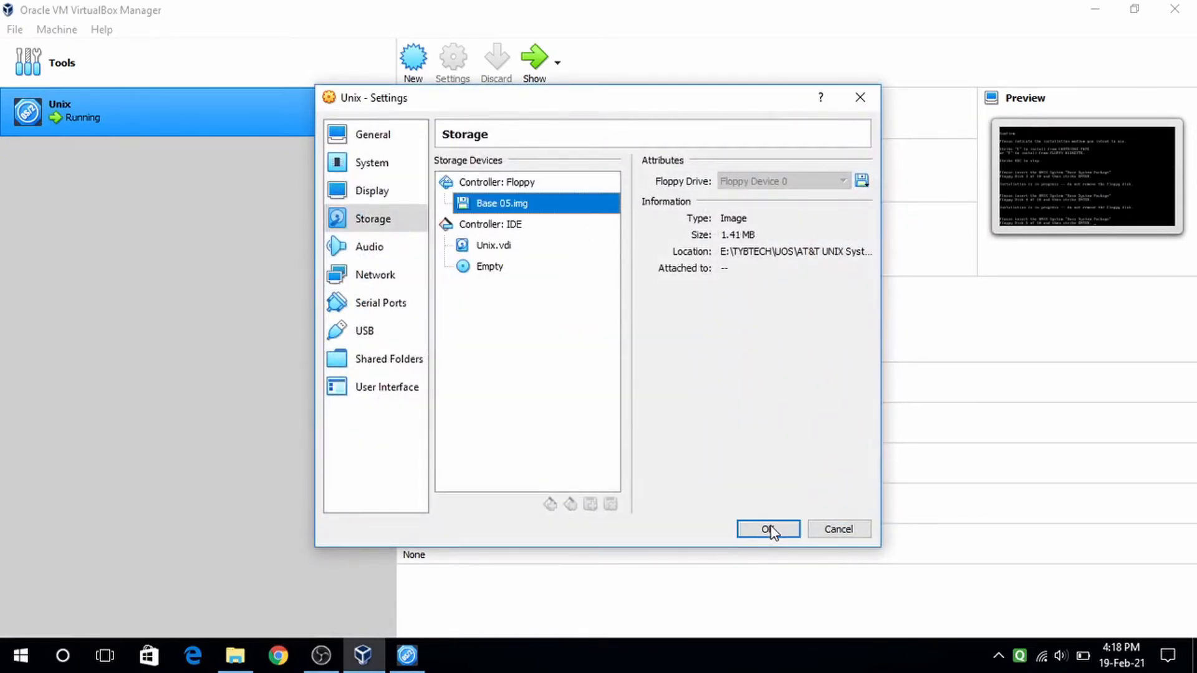
click(769, 529)
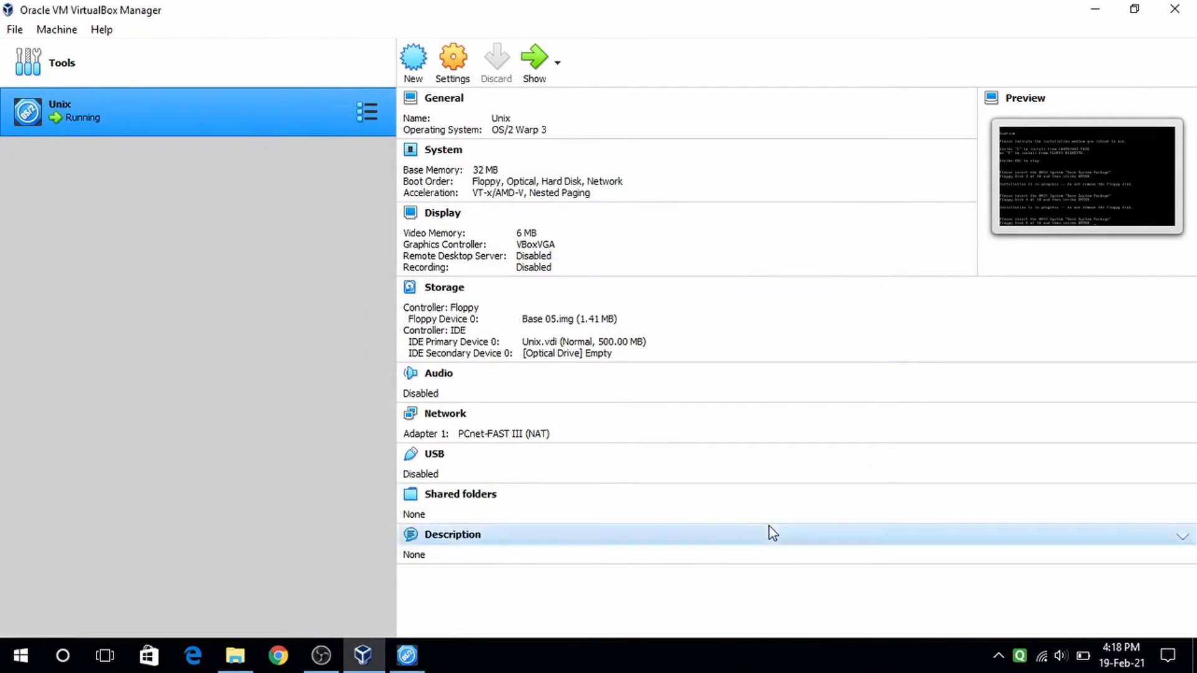
click(537, 67)
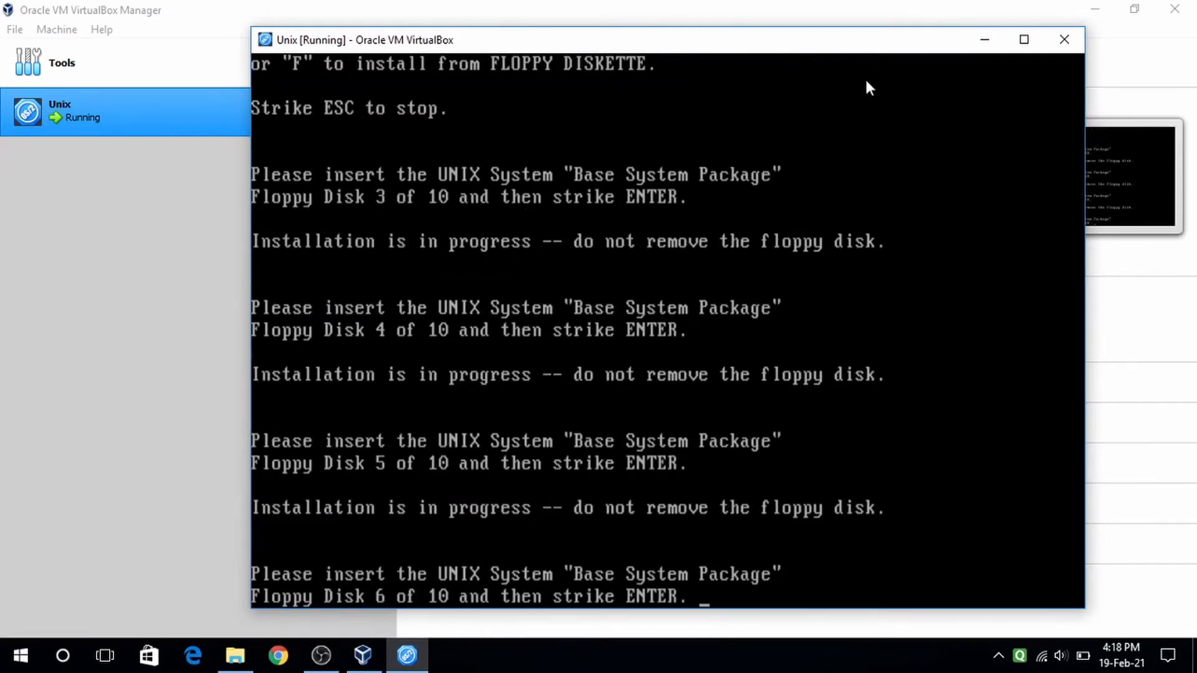
click(975, 44)
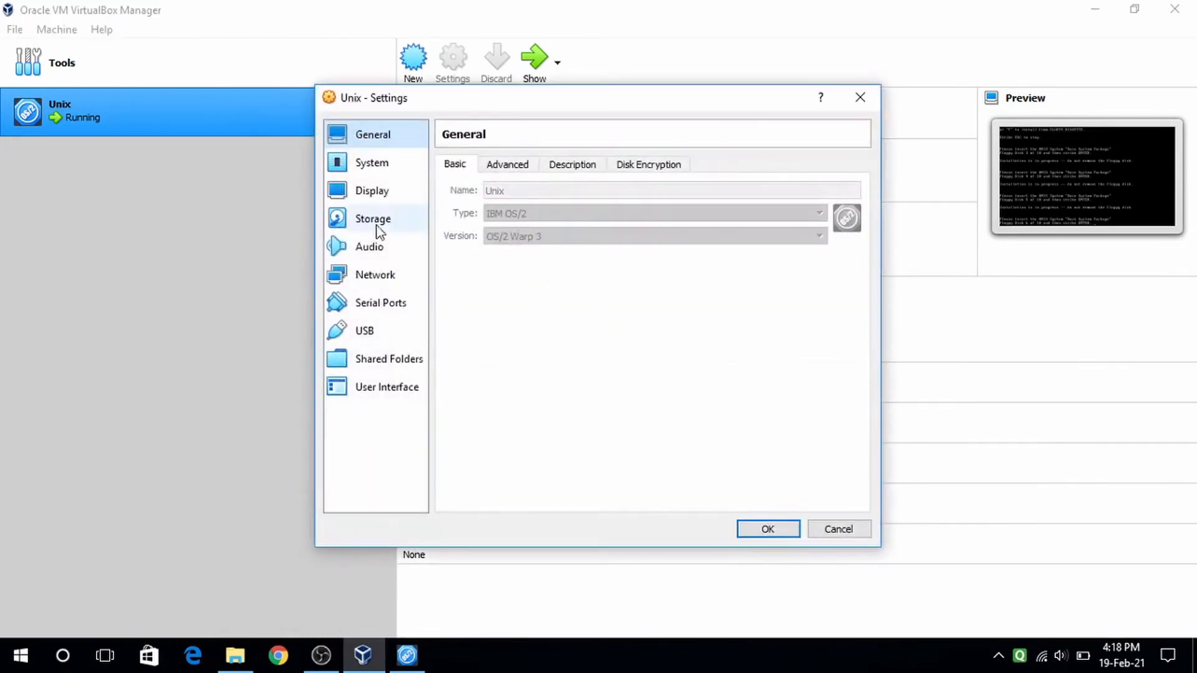
- Attach Base 06.img to the floppy drive and confirm disk 6 at the installer prompt
click(393, 217)
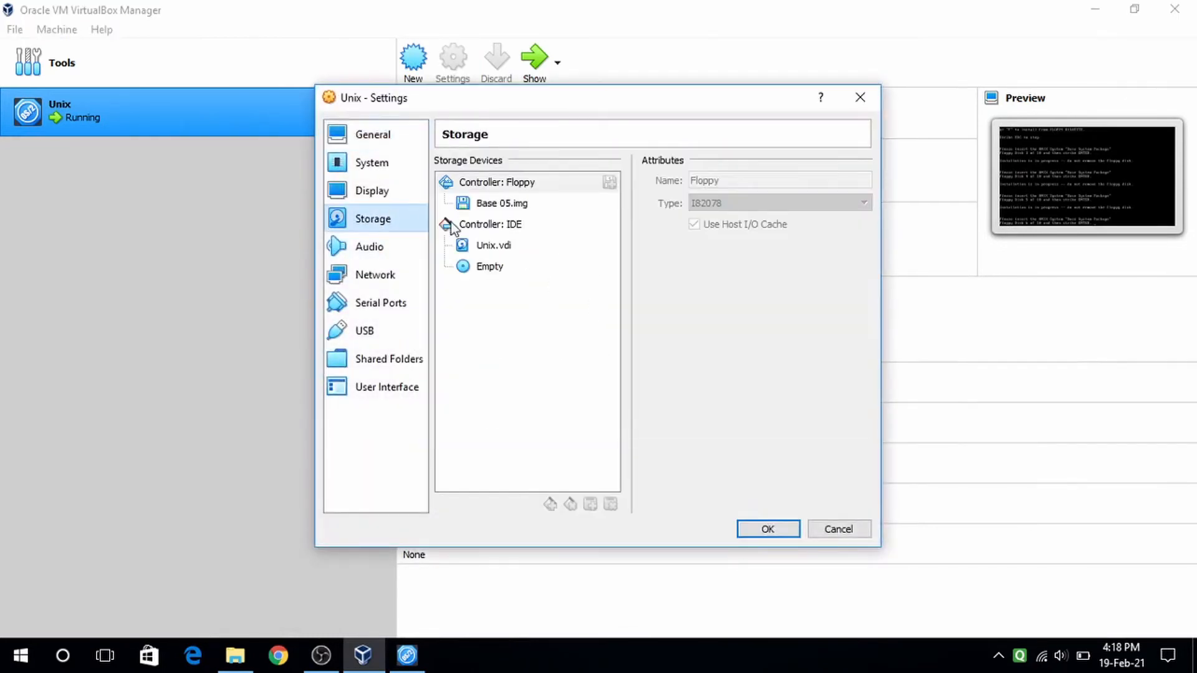
click(539, 209)
click(862, 180)
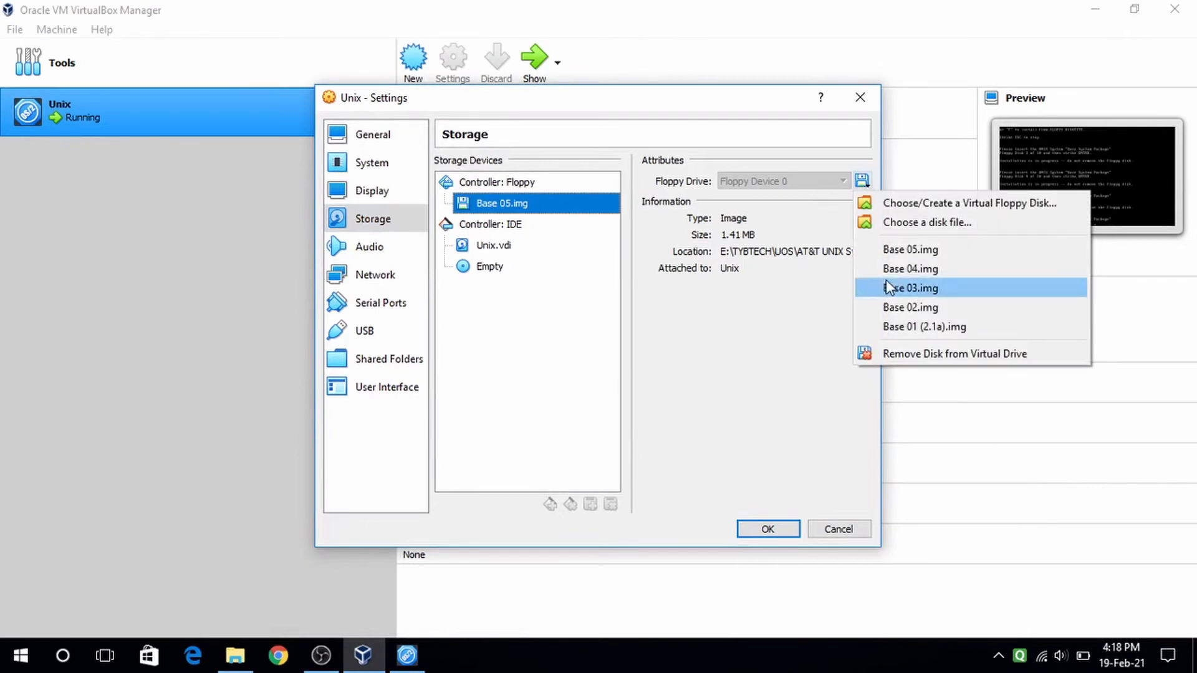
click(923, 223)
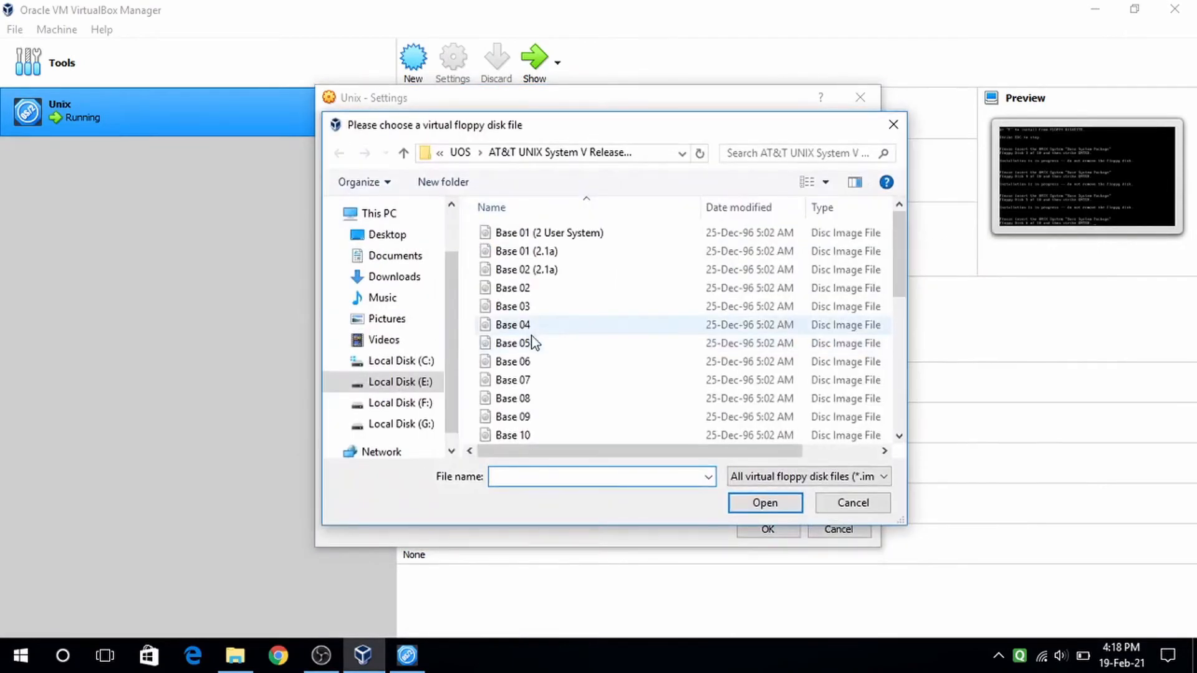
click(530, 362)
click(758, 503)
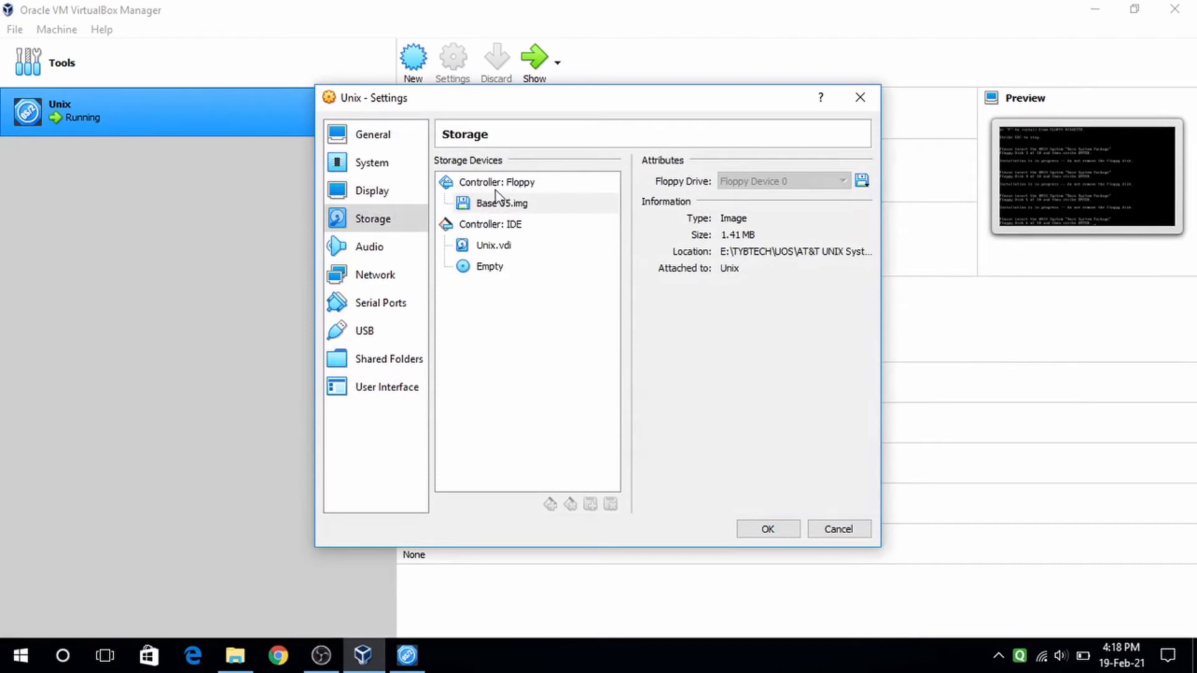
click(518, 209)
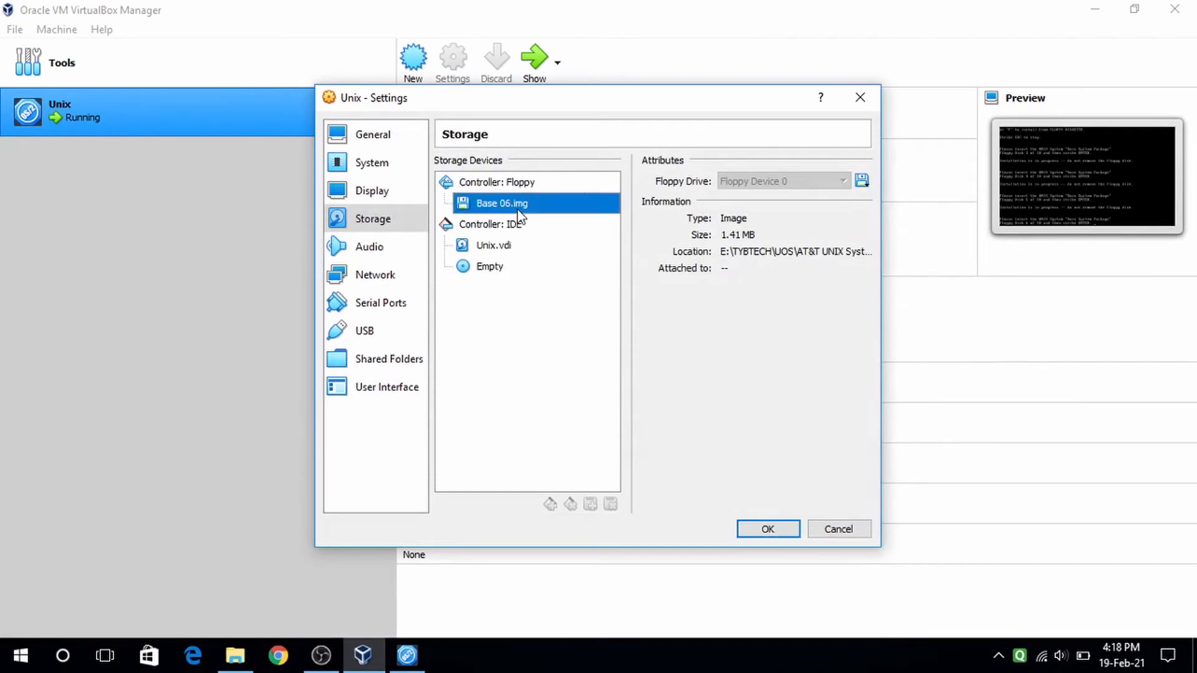
click(763, 530)
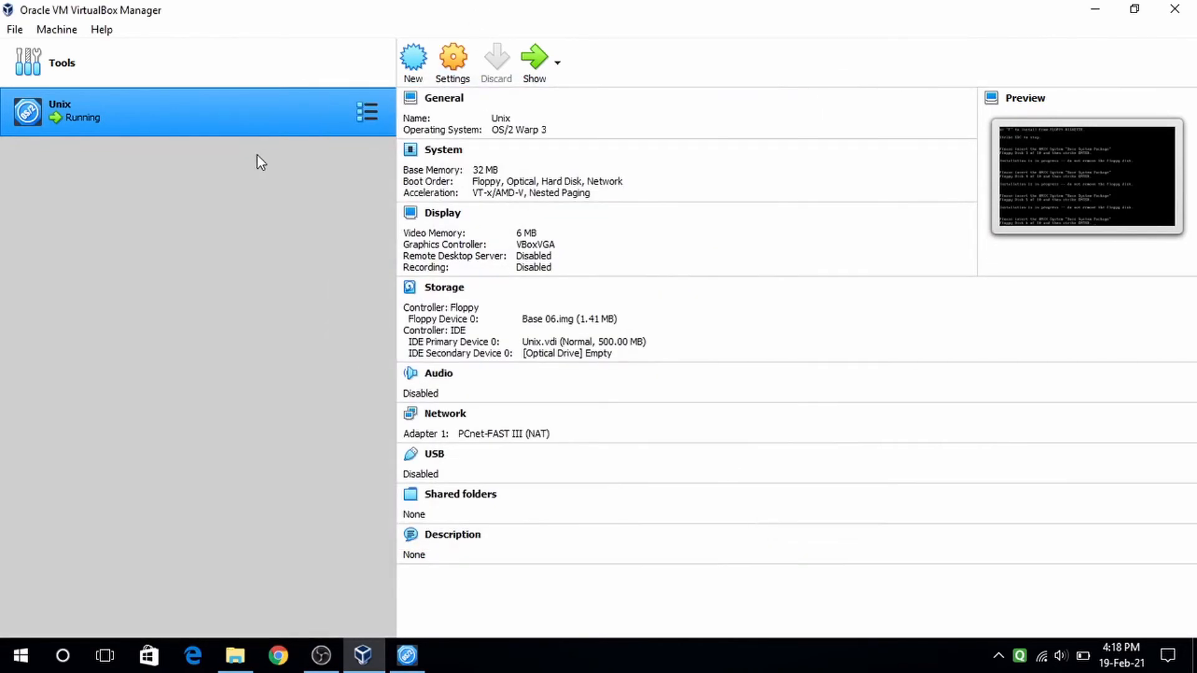
click(534, 61)
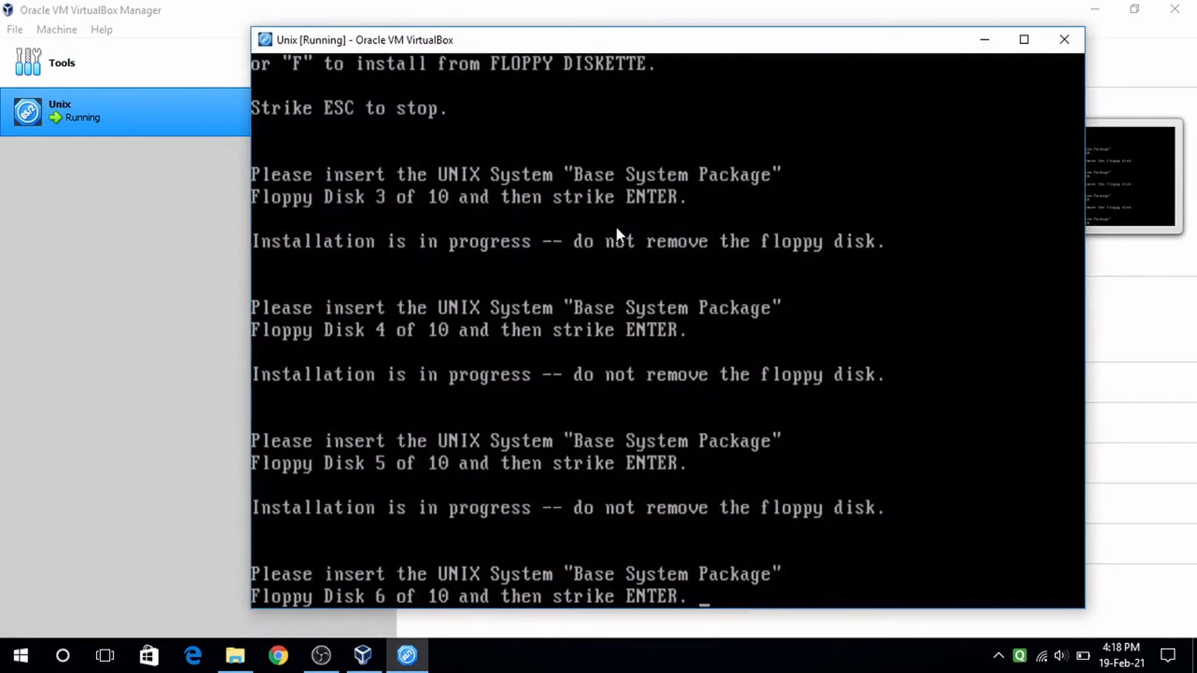
key(Return)
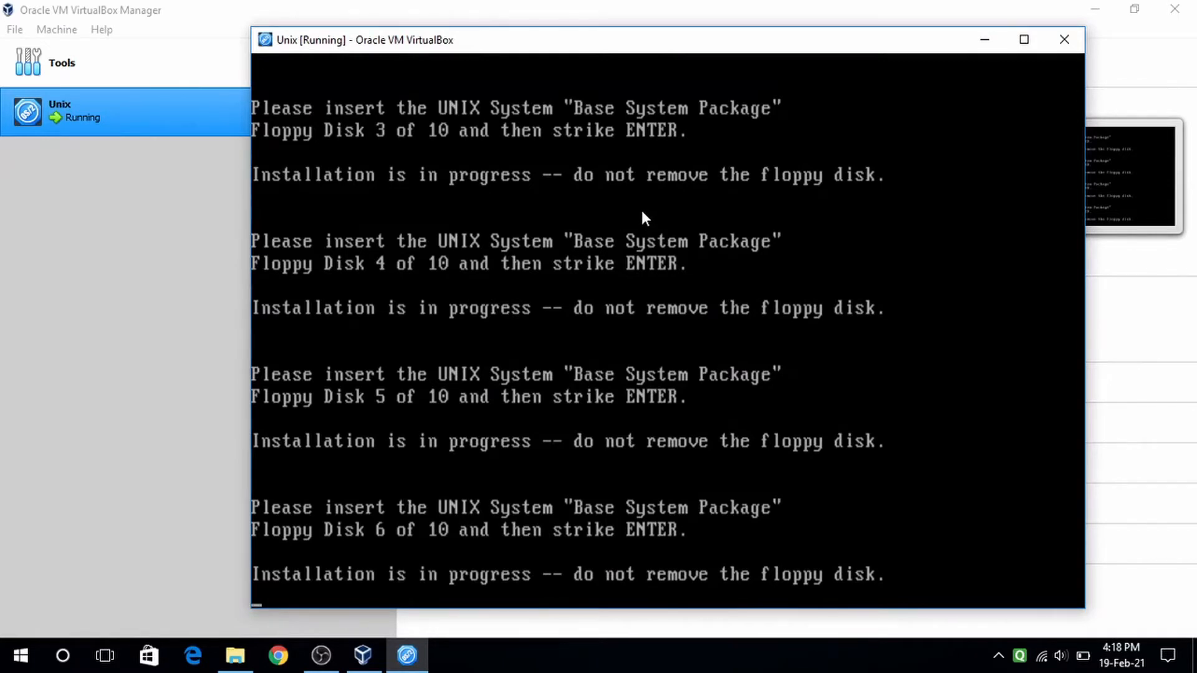
- Replace Base 06.img with Base 07.img, view the installer console, then minimize it
click(980, 48)
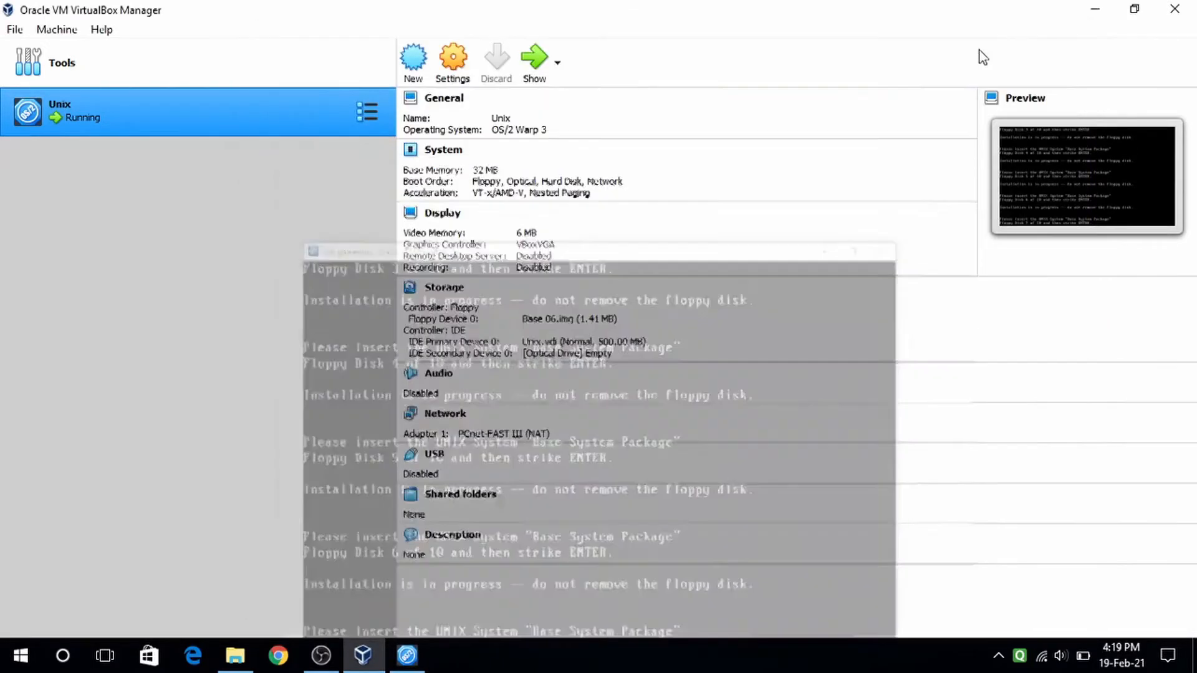
click(467, 68)
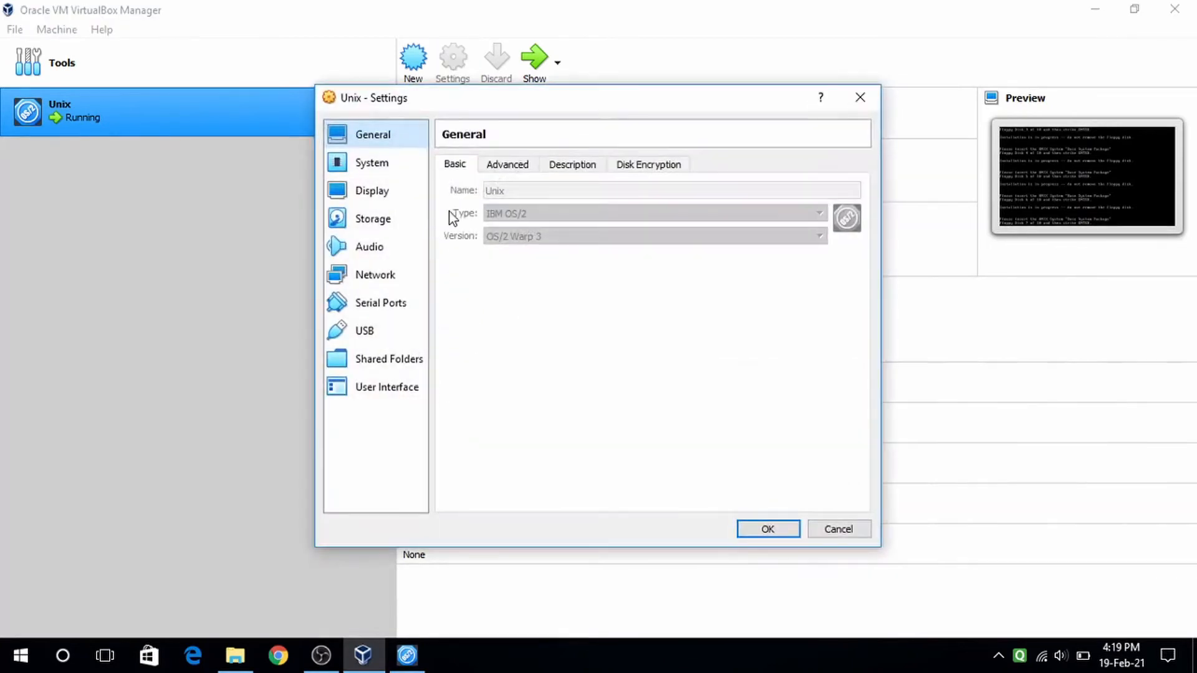
click(372, 219)
click(497, 205)
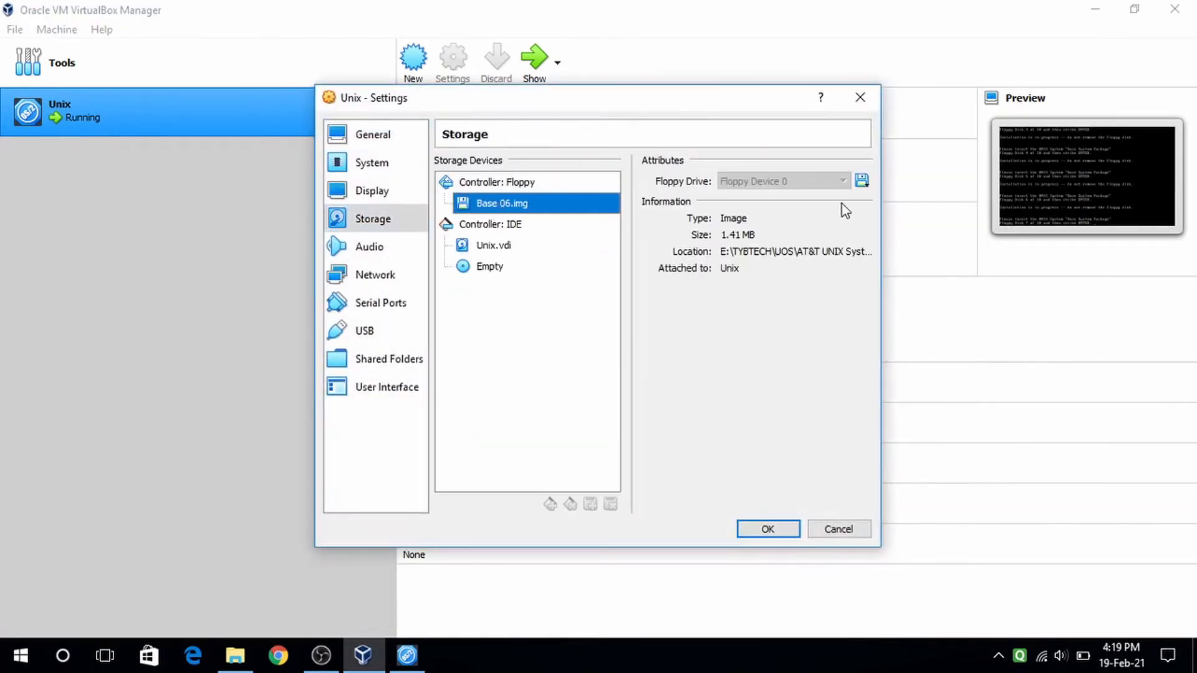
click(861, 181)
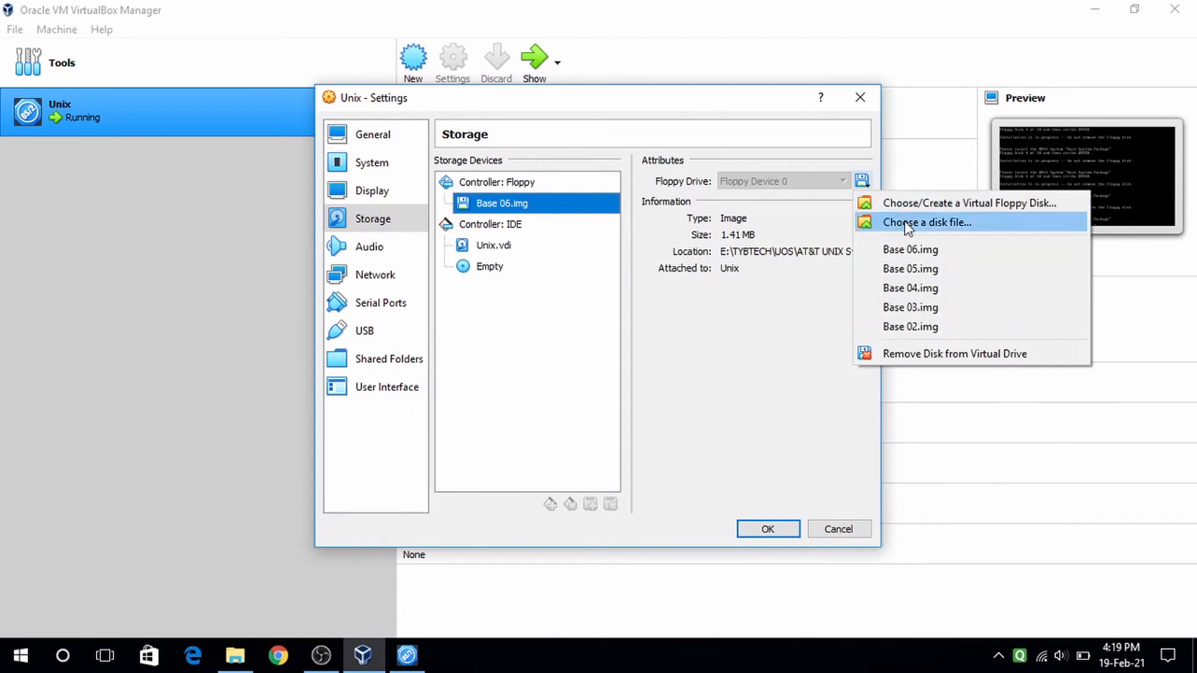
click(927, 222)
click(536, 379)
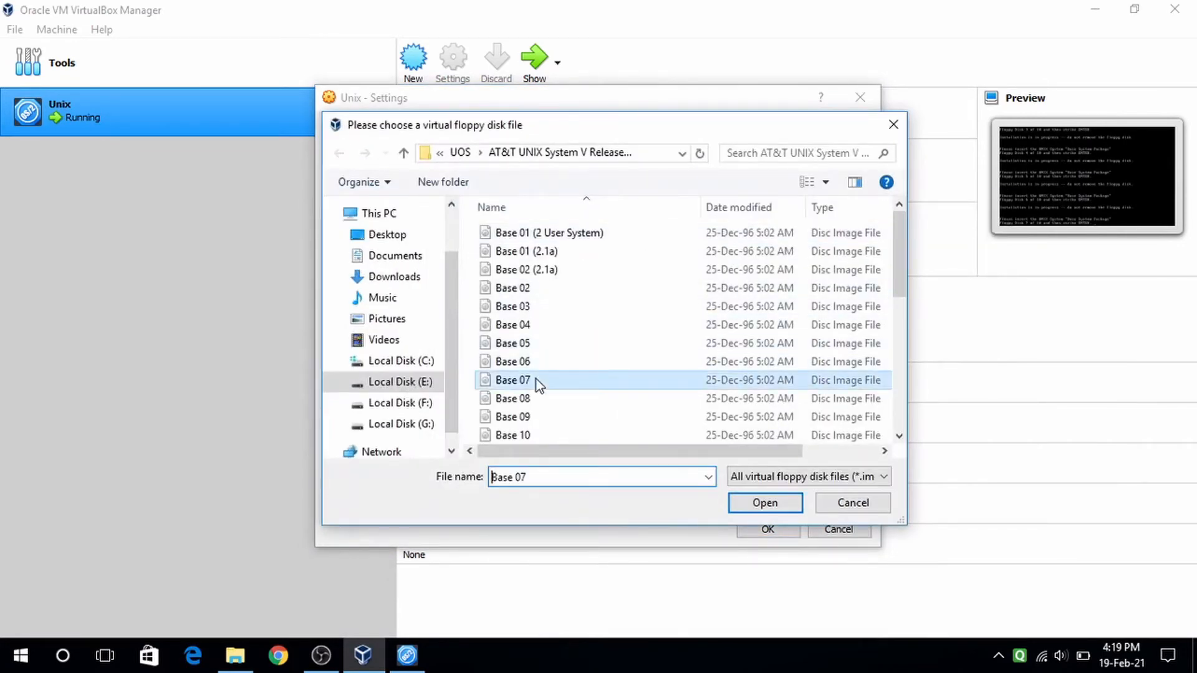
click(748, 501)
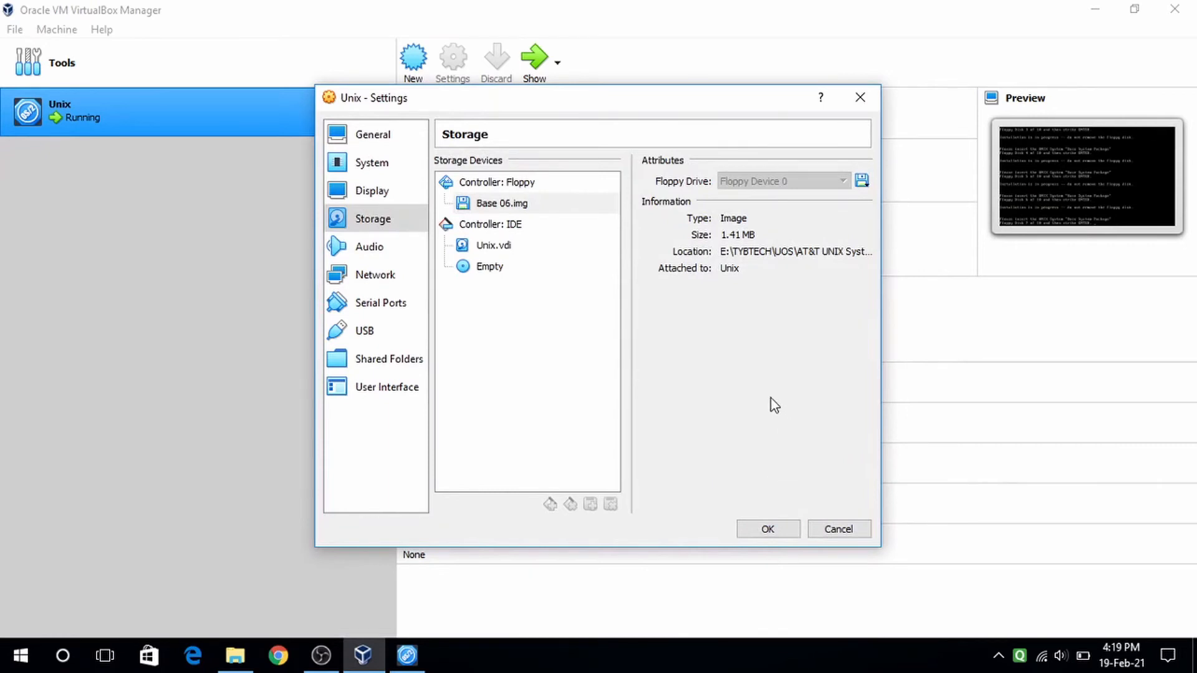
click(463, 59)
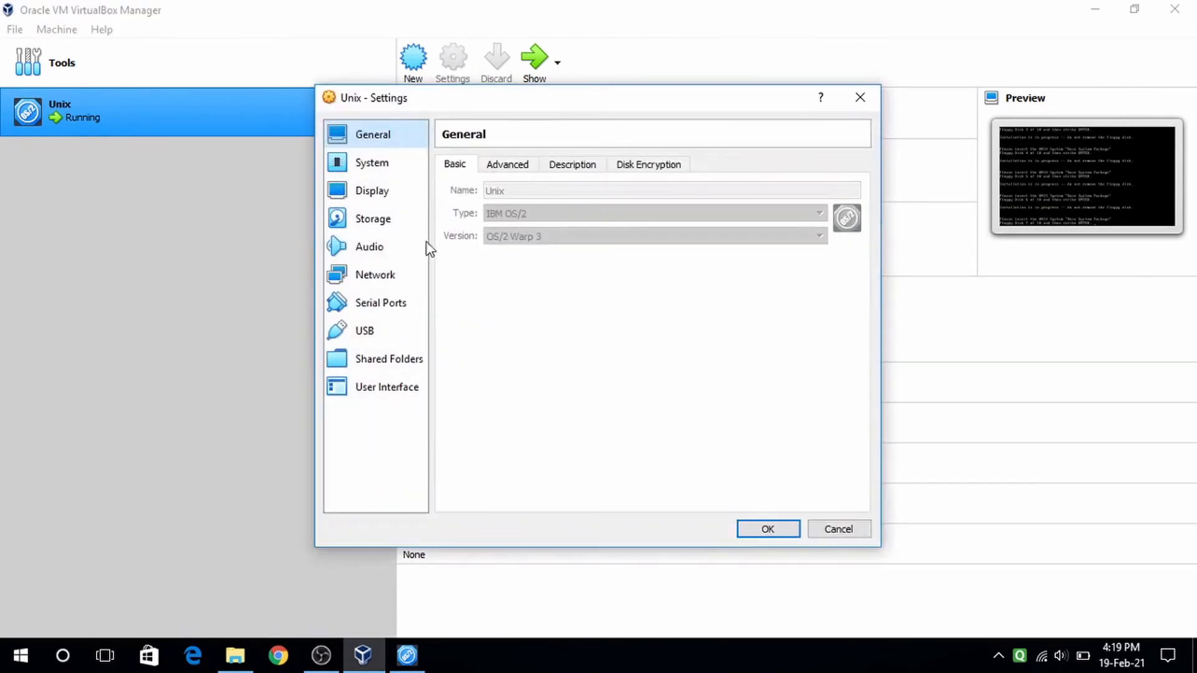
click(399, 223)
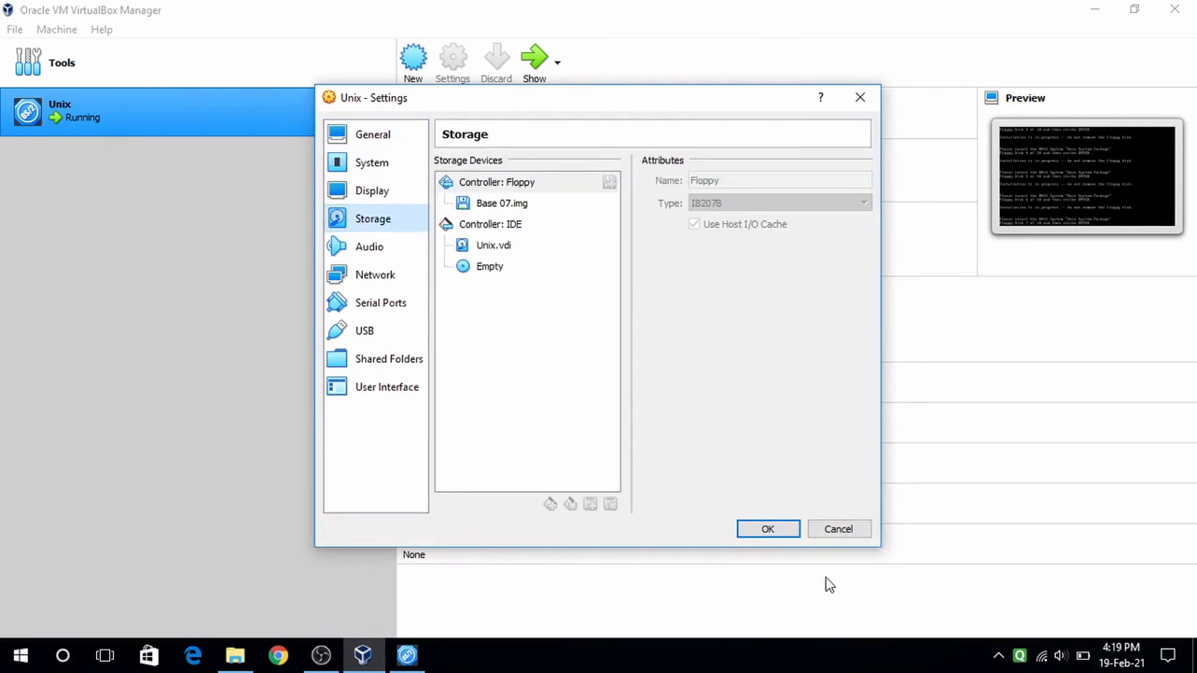
click(768, 529)
click(531, 66)
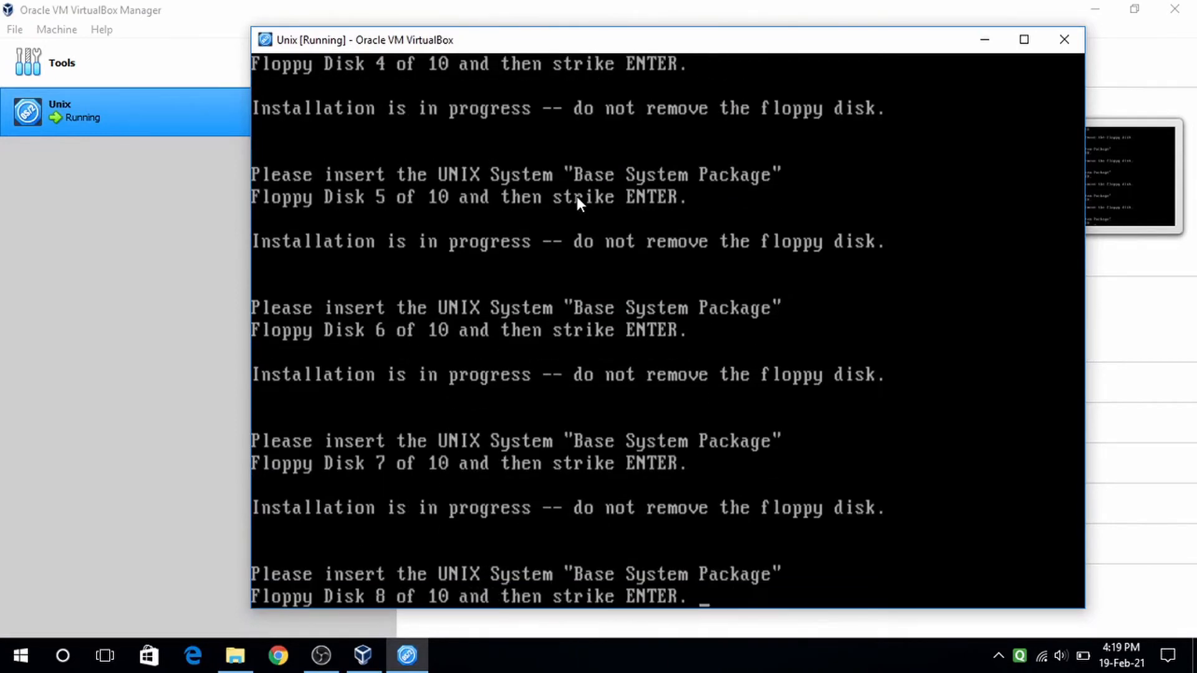
click(985, 40)
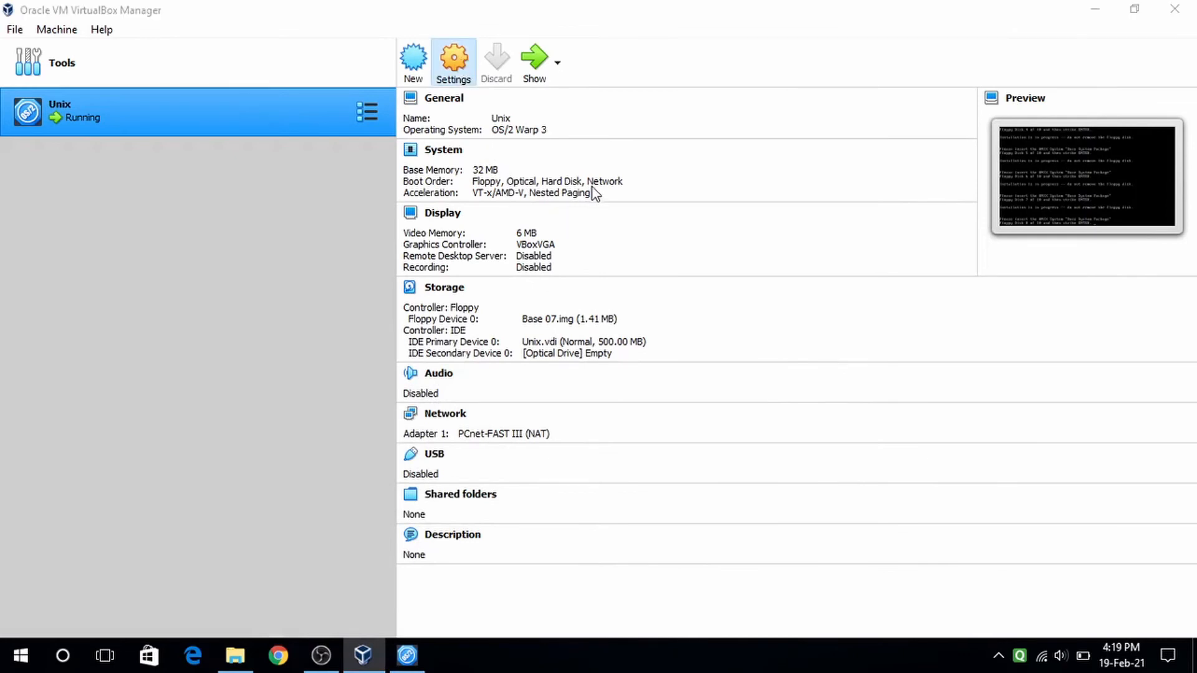
- Swap in Base 08.img for the floppy and confirm disk 8 in the Unix console
click(373, 220)
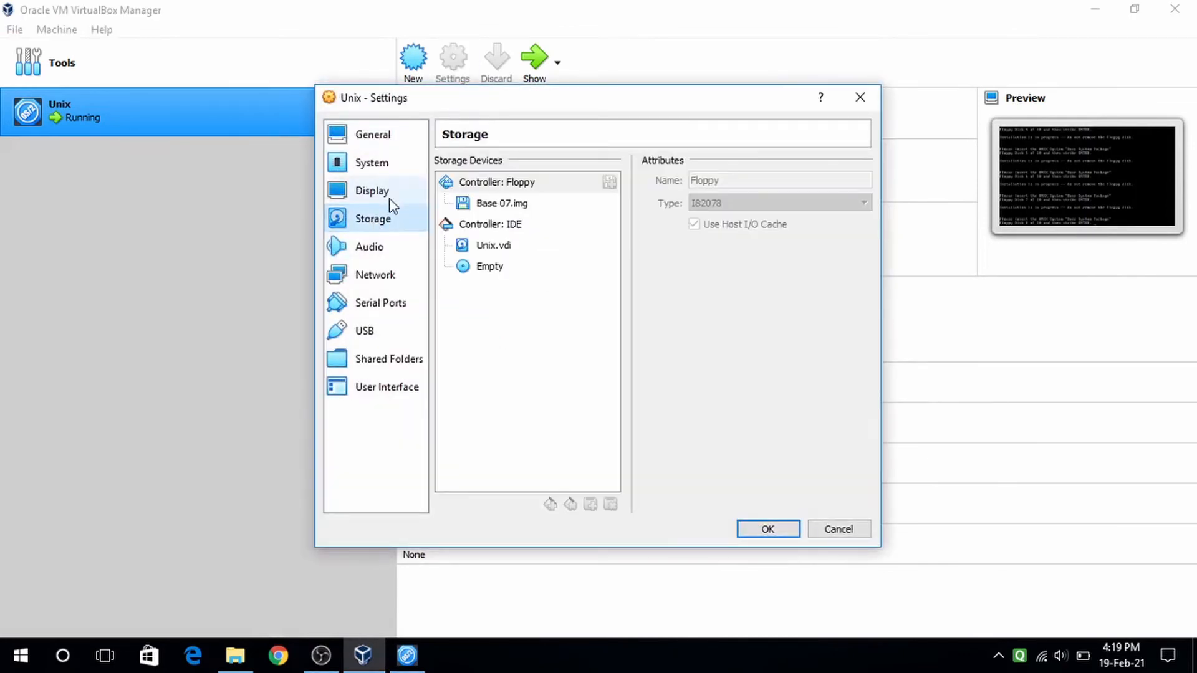
click(527, 206)
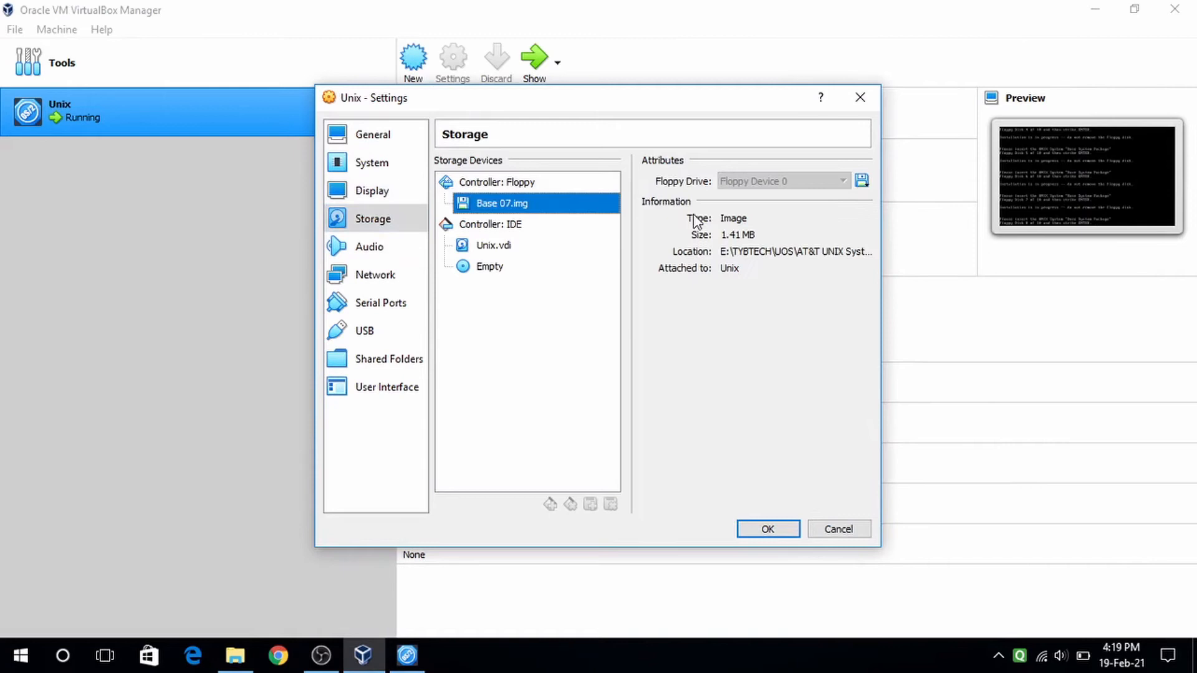
click(862, 181)
click(901, 225)
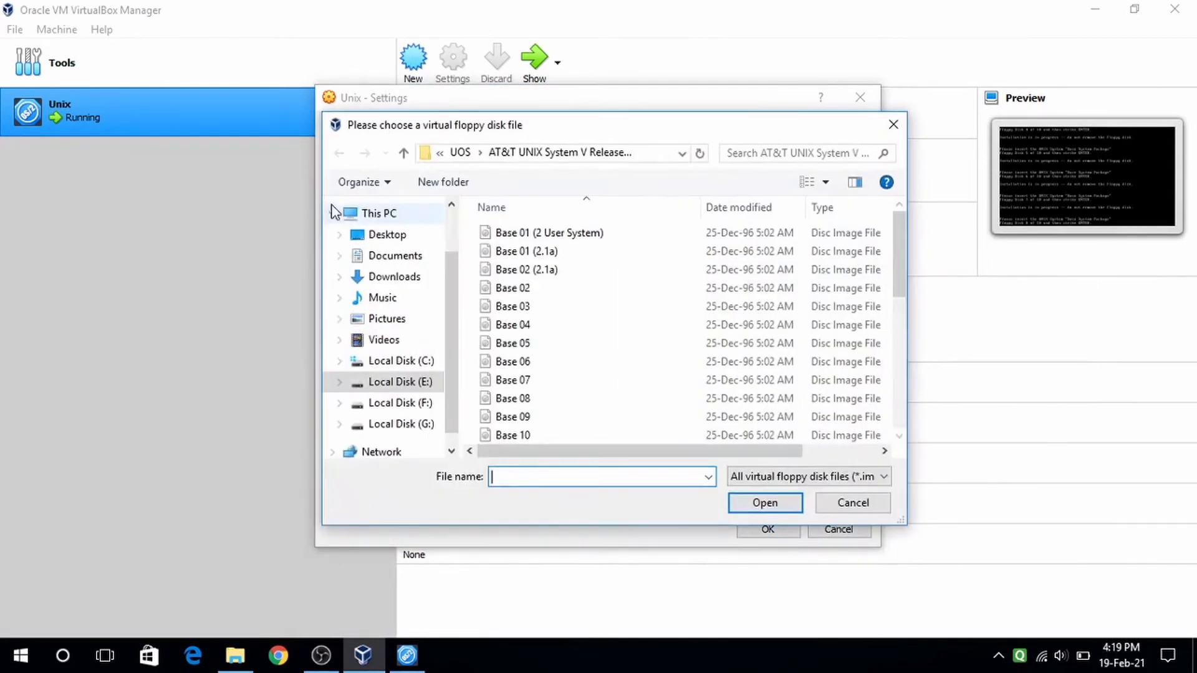
click(536, 399)
click(740, 503)
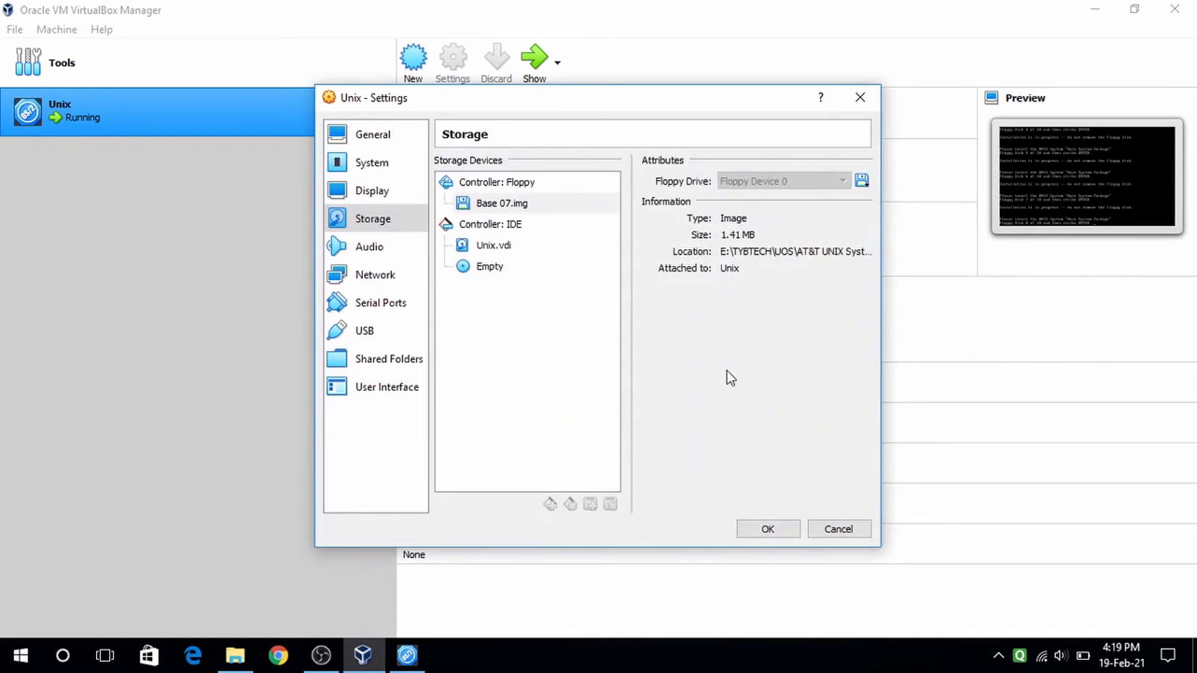
click(752, 528)
click(527, 63)
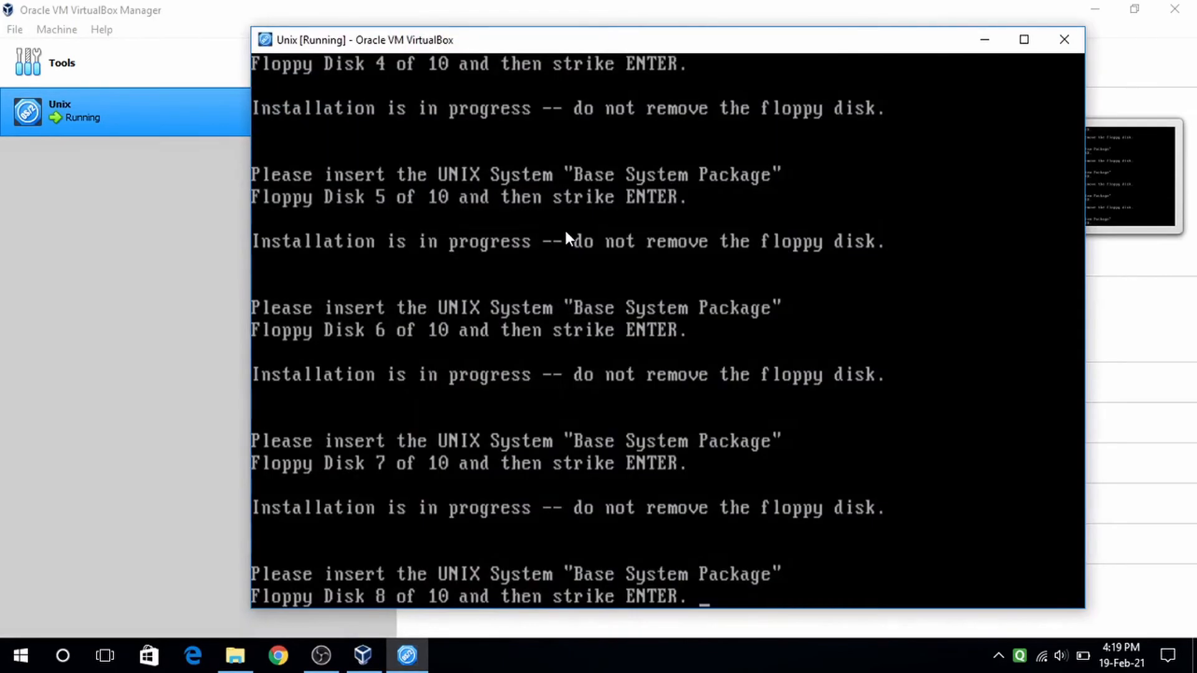
key(Return)
- Replace Base 08.img with Base 09.img and confirm disk 9 at the installer prompt
click(985, 40)
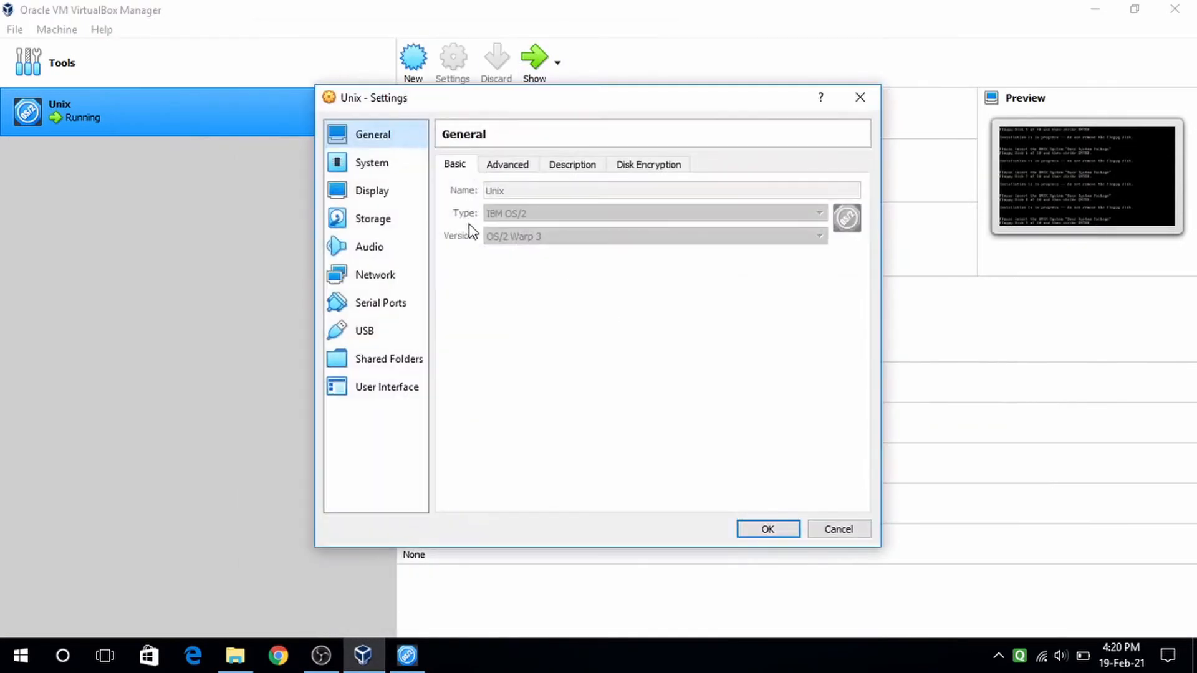
click(387, 220)
click(554, 205)
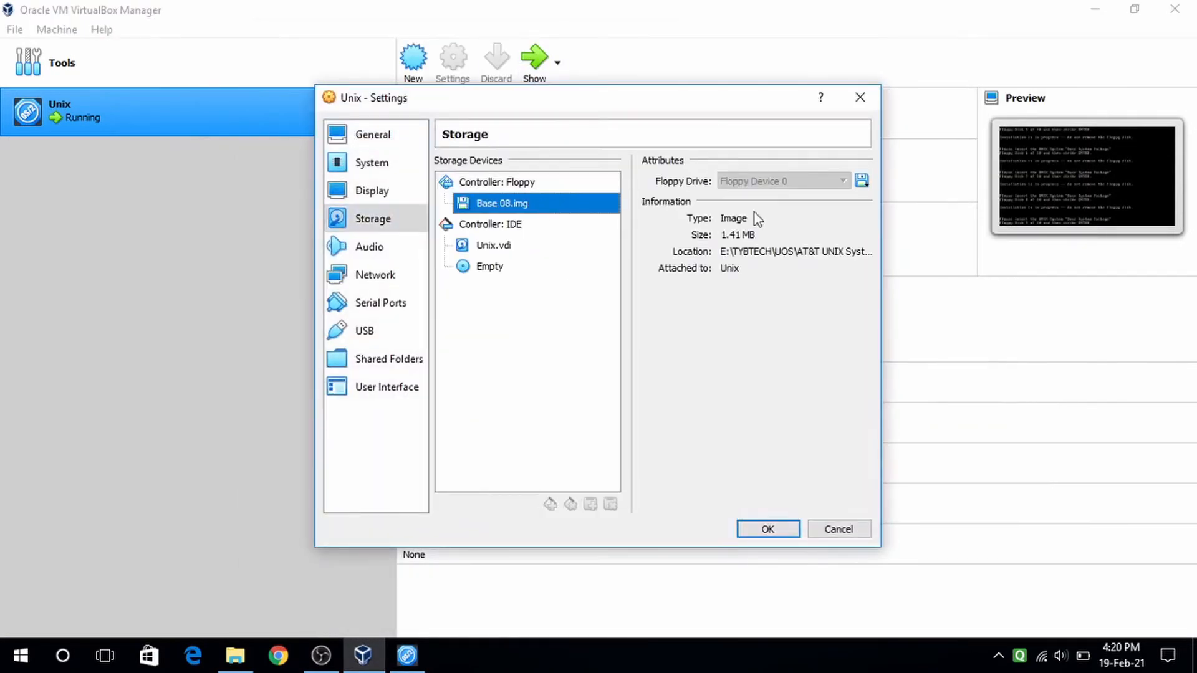
click(862, 182)
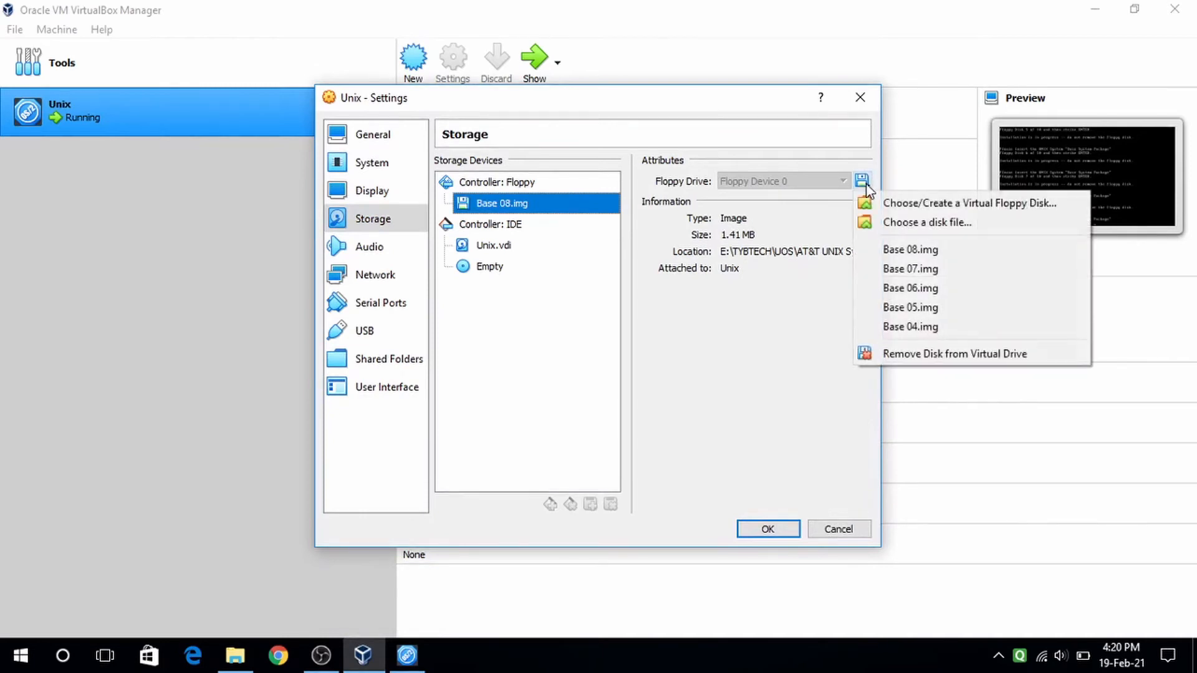
click(901, 224)
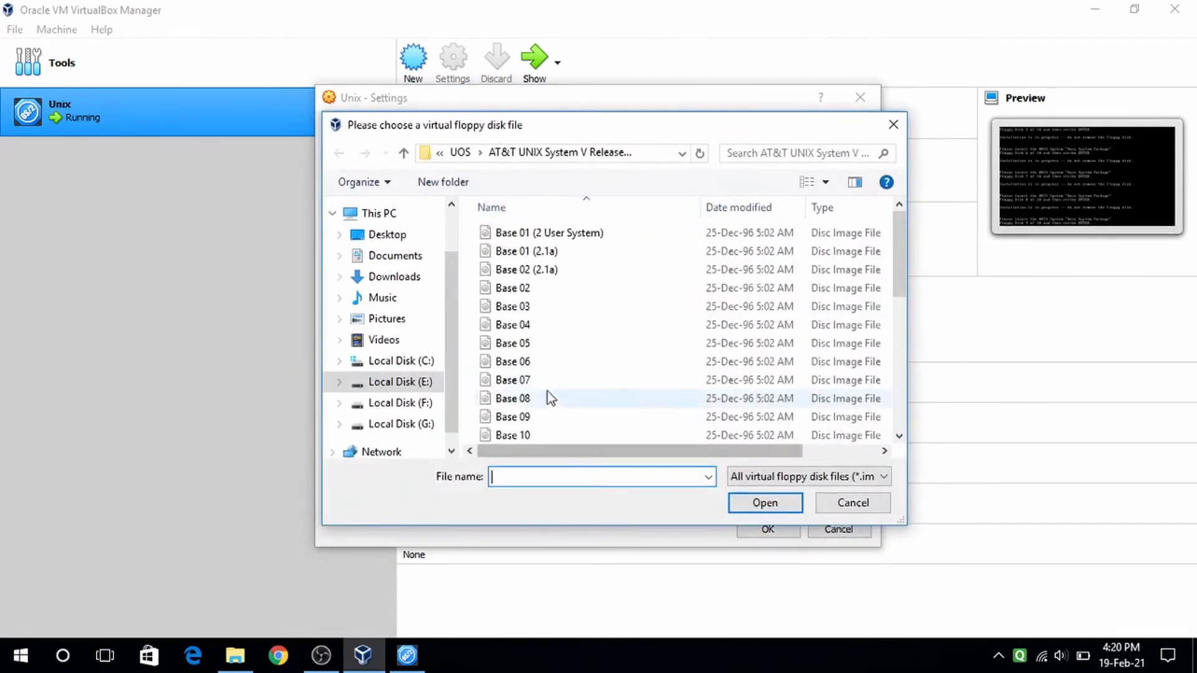
click(532, 414)
click(742, 504)
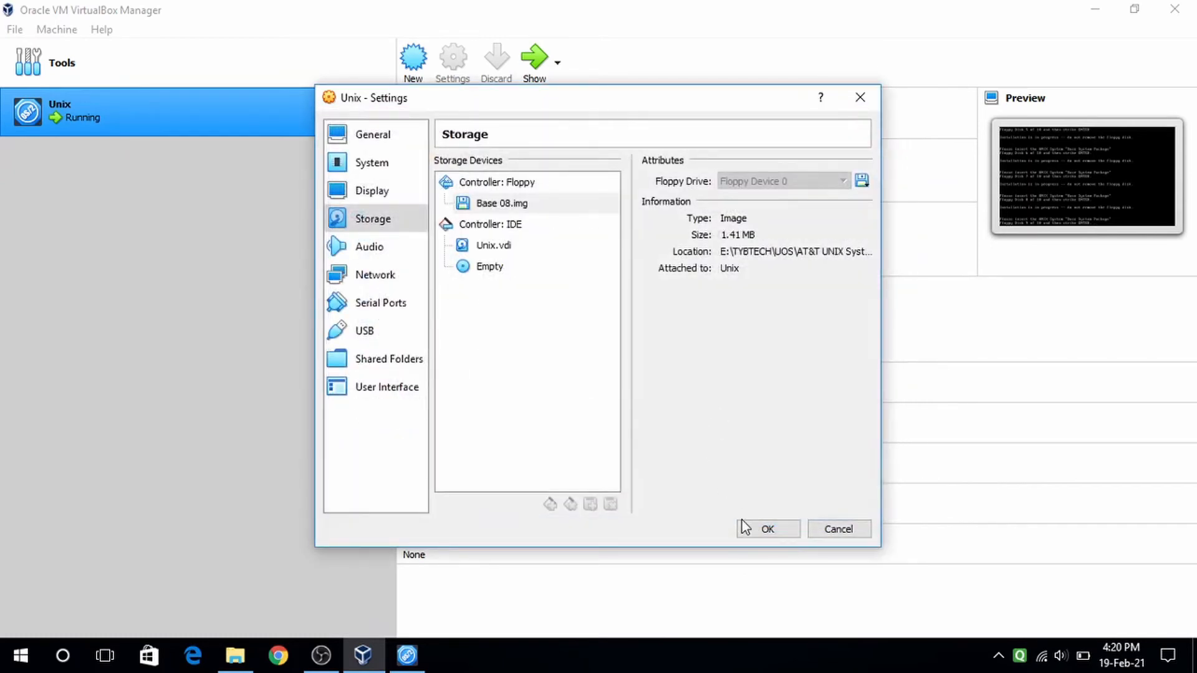
click(765, 529)
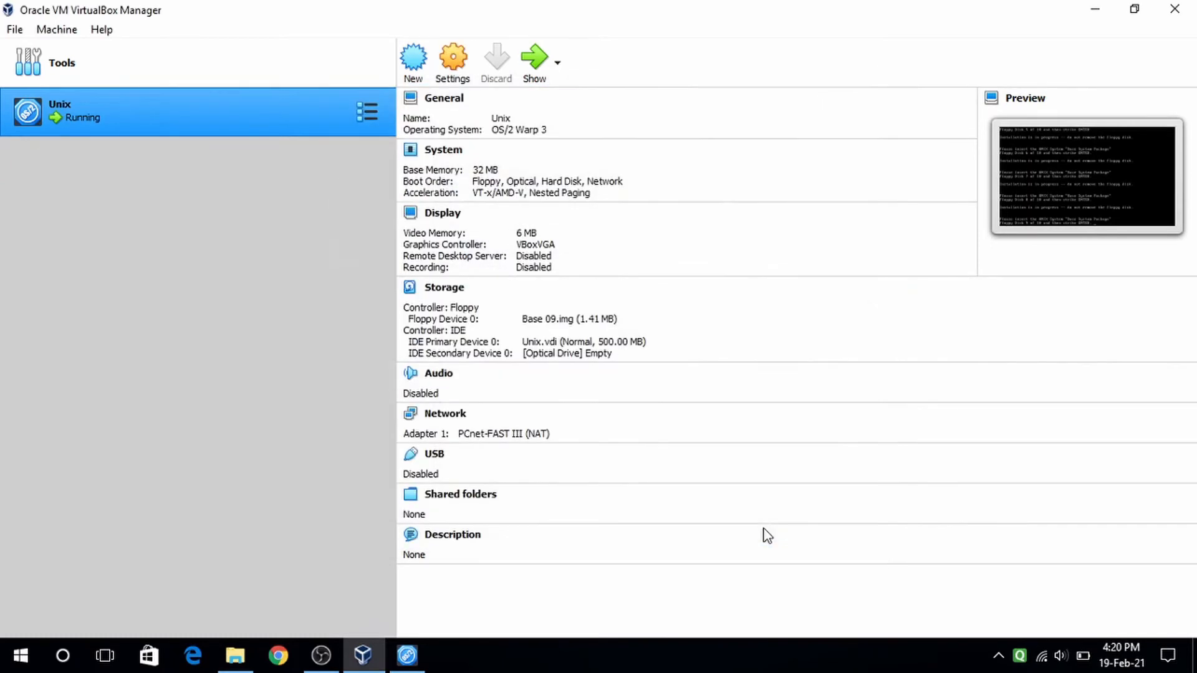
click(535, 58)
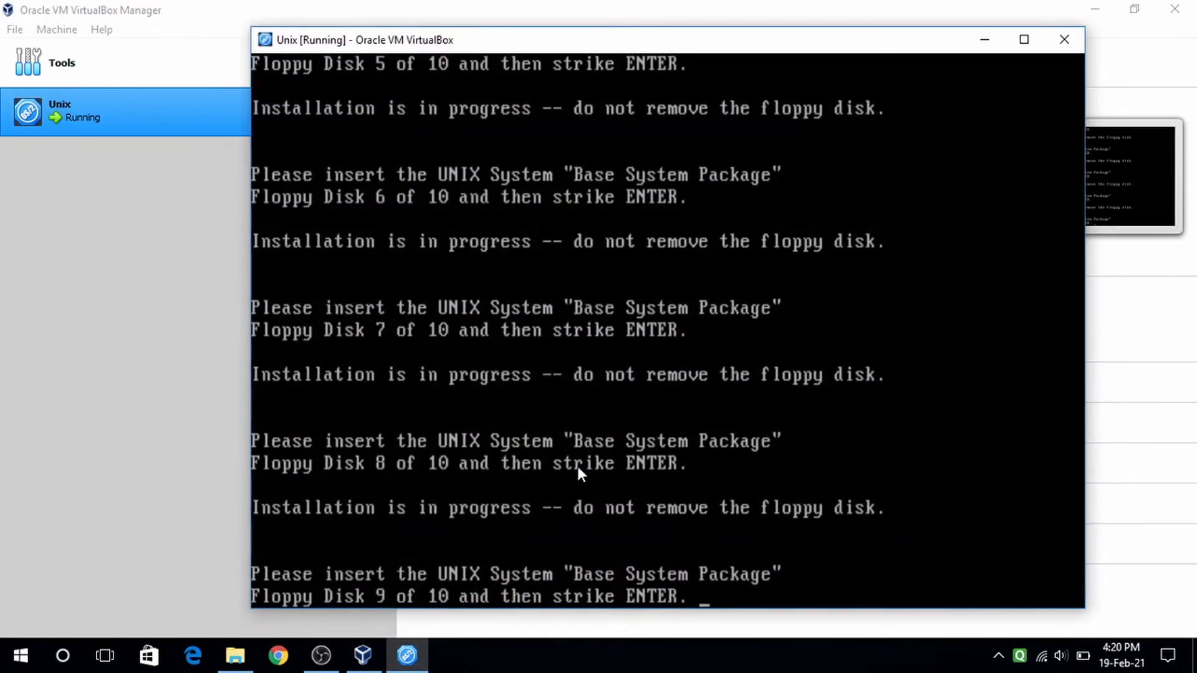
key(Return)
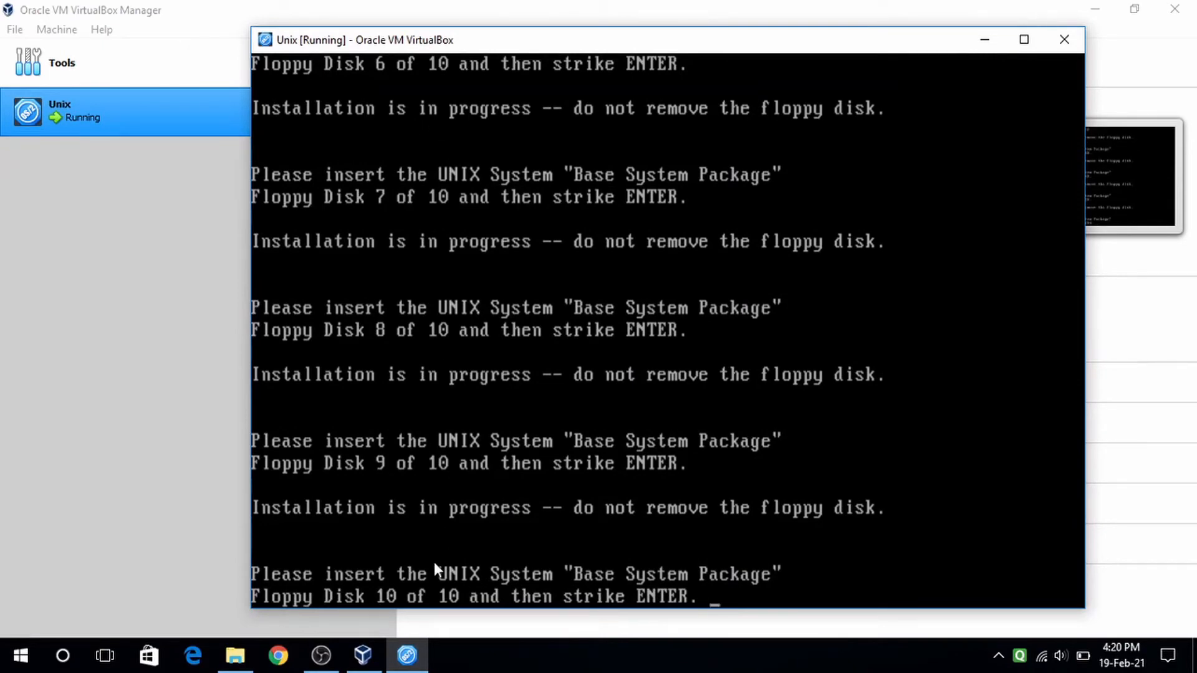
- Replace the Unix VM's Base 09 floppy image with Base 10.img and return to the installer console
click(974, 44)
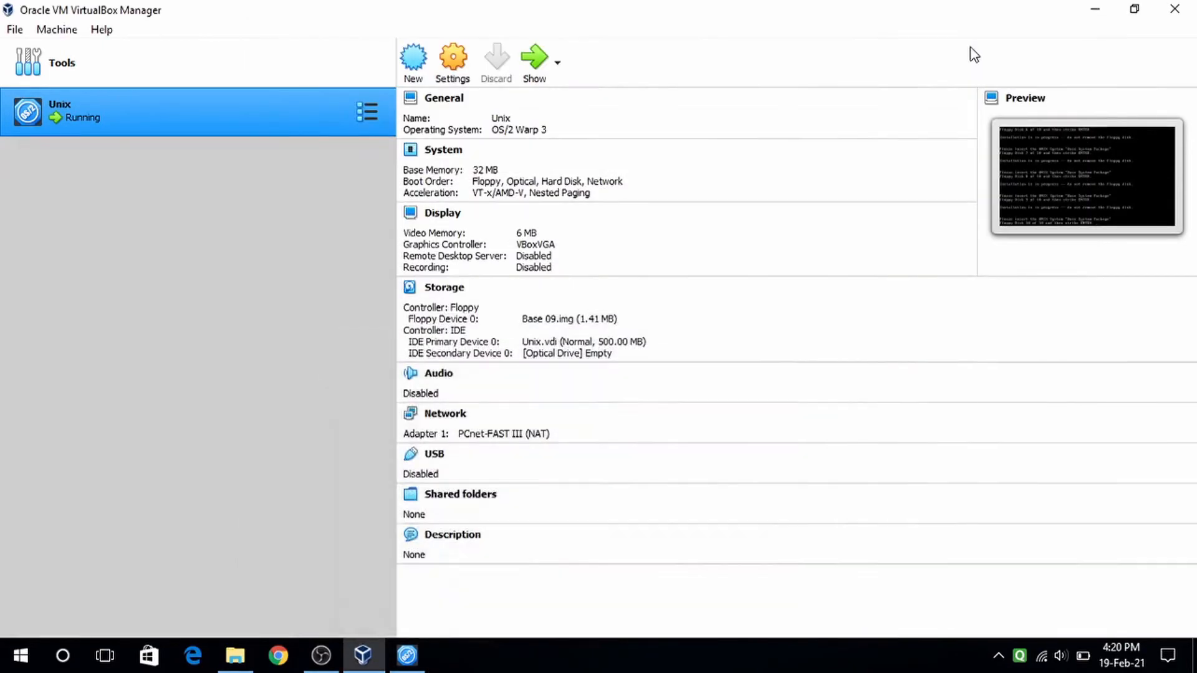
click(449, 61)
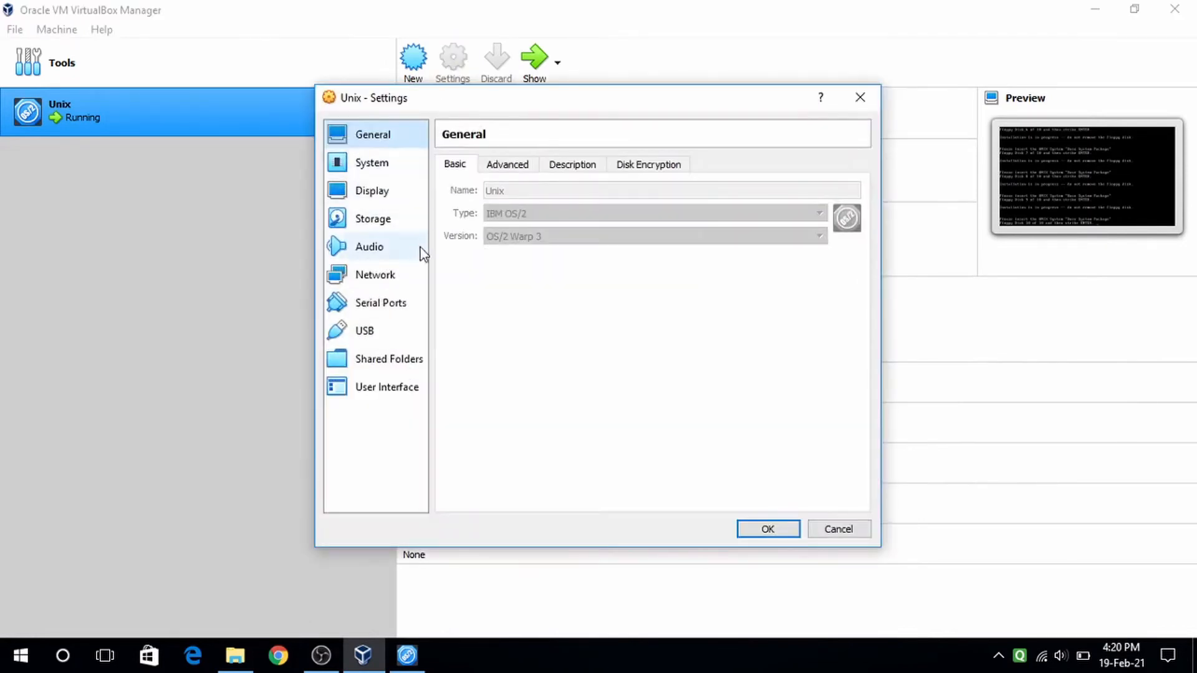
click(393, 218)
click(534, 204)
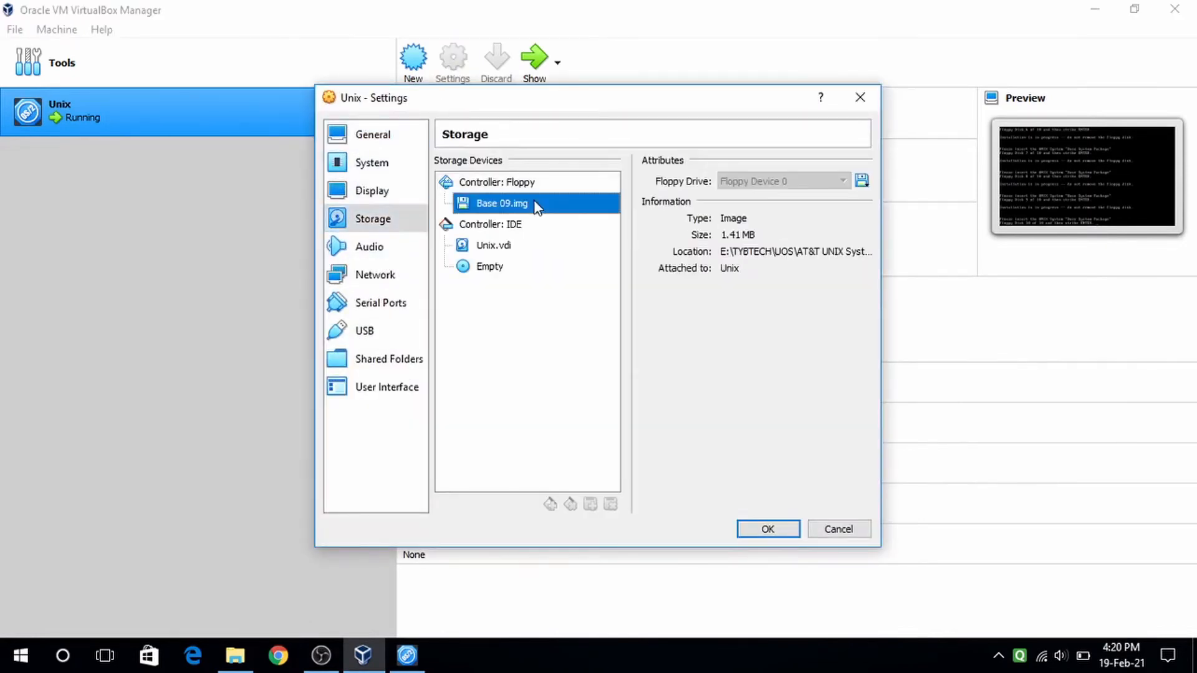
click(862, 181)
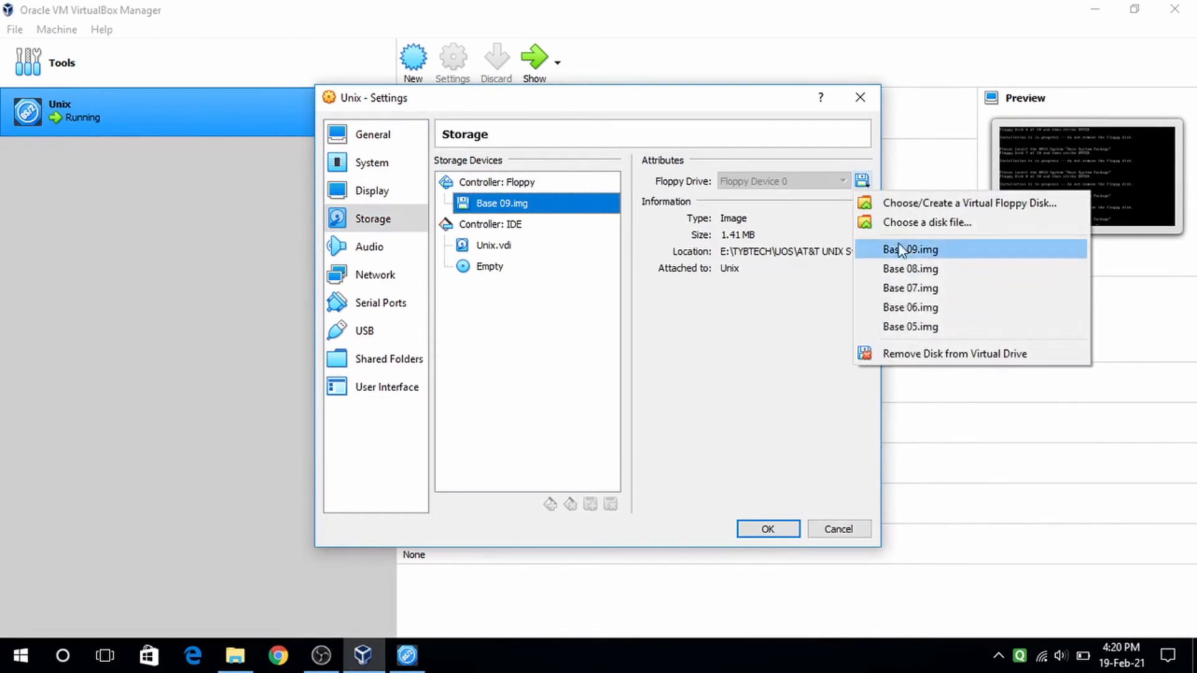
click(904, 223)
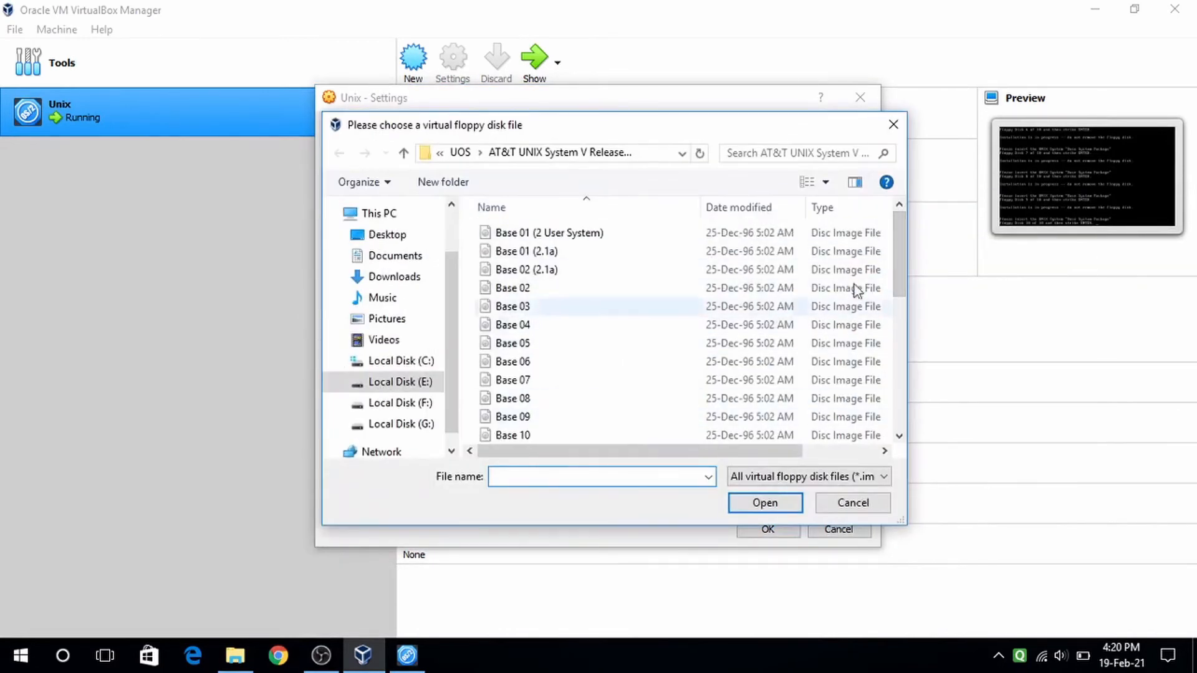
scroll(518, 349, down, 1)
click(510, 361)
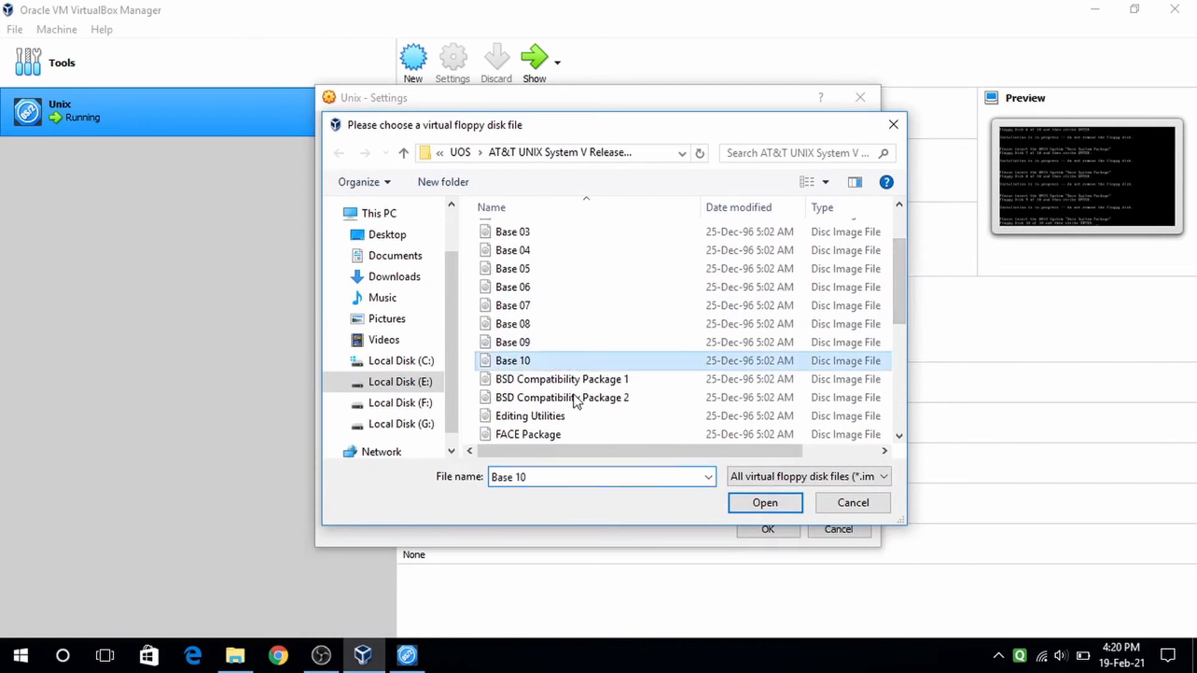
click(766, 503)
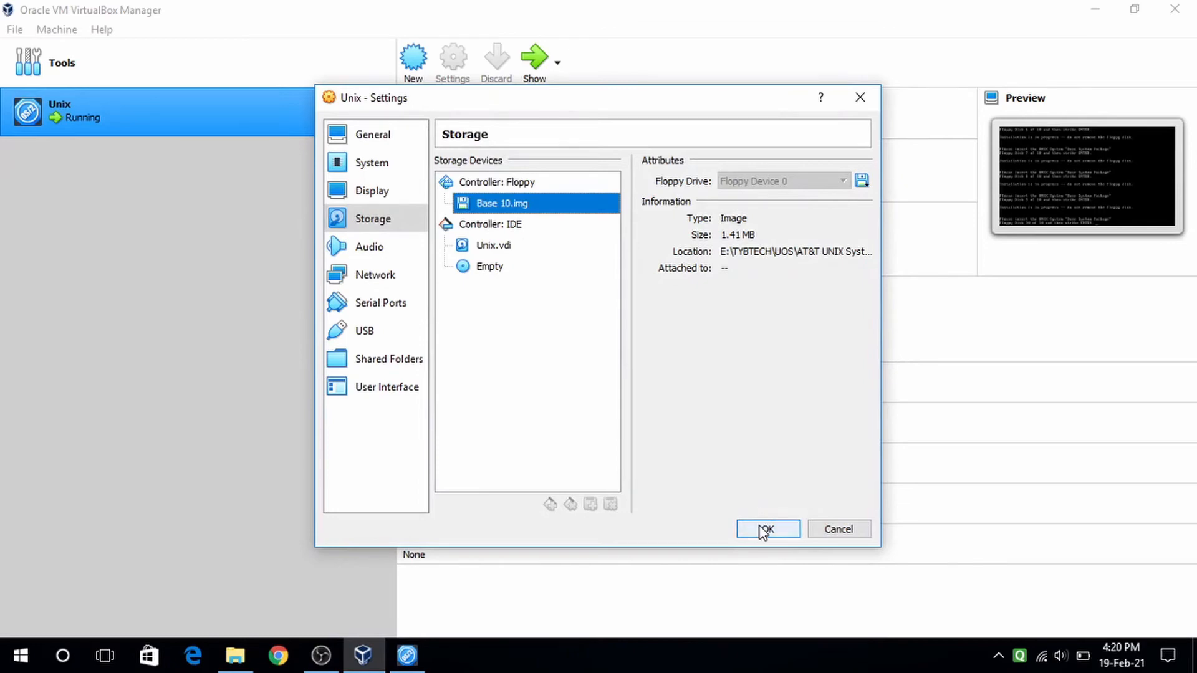
click(766, 530)
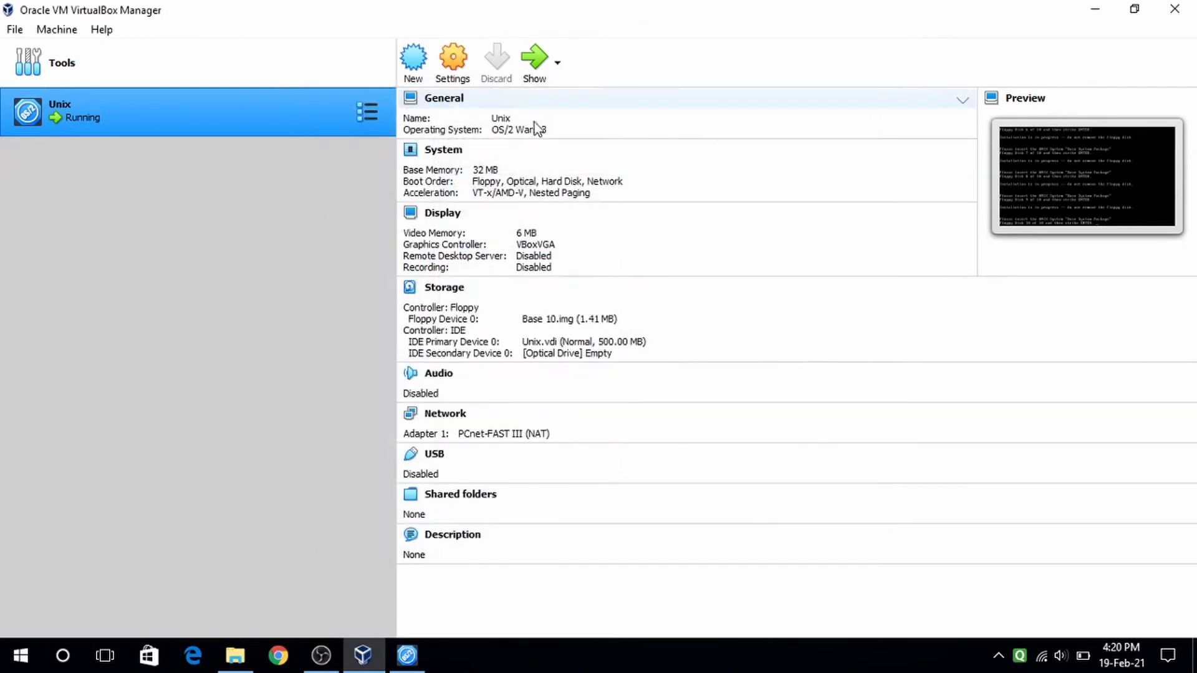
click(533, 68)
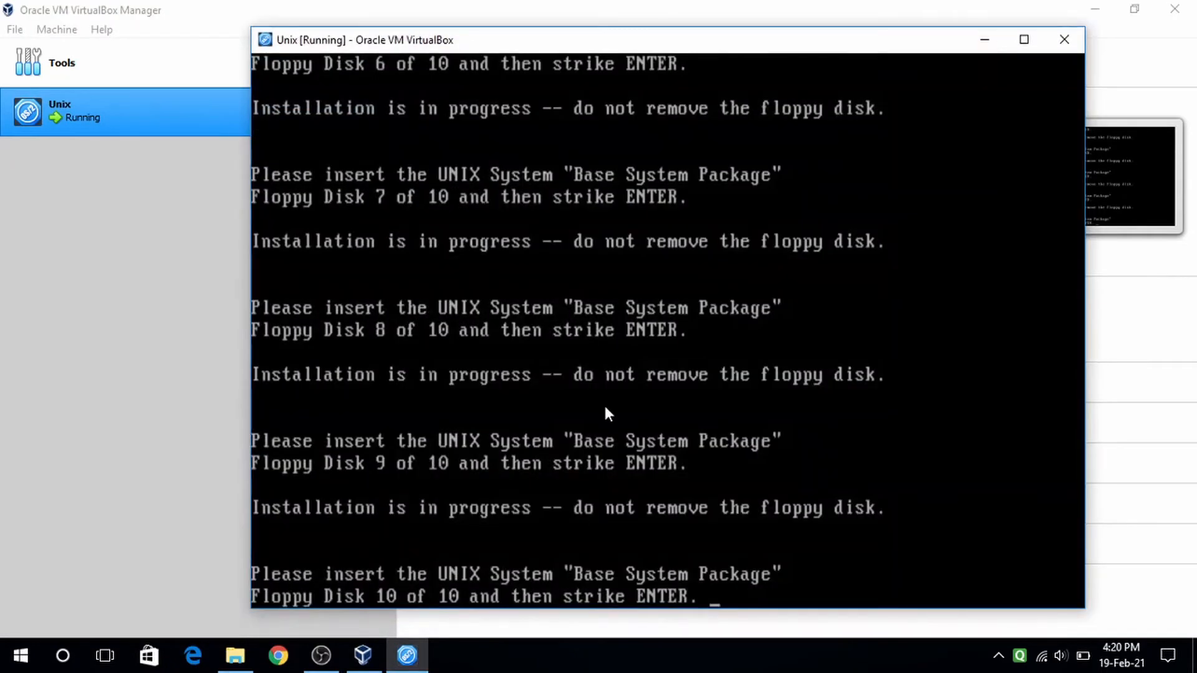
- Confirm floppy disk 10 is inserted so the remaining UNIX files copy to the hard disk
key(Return)
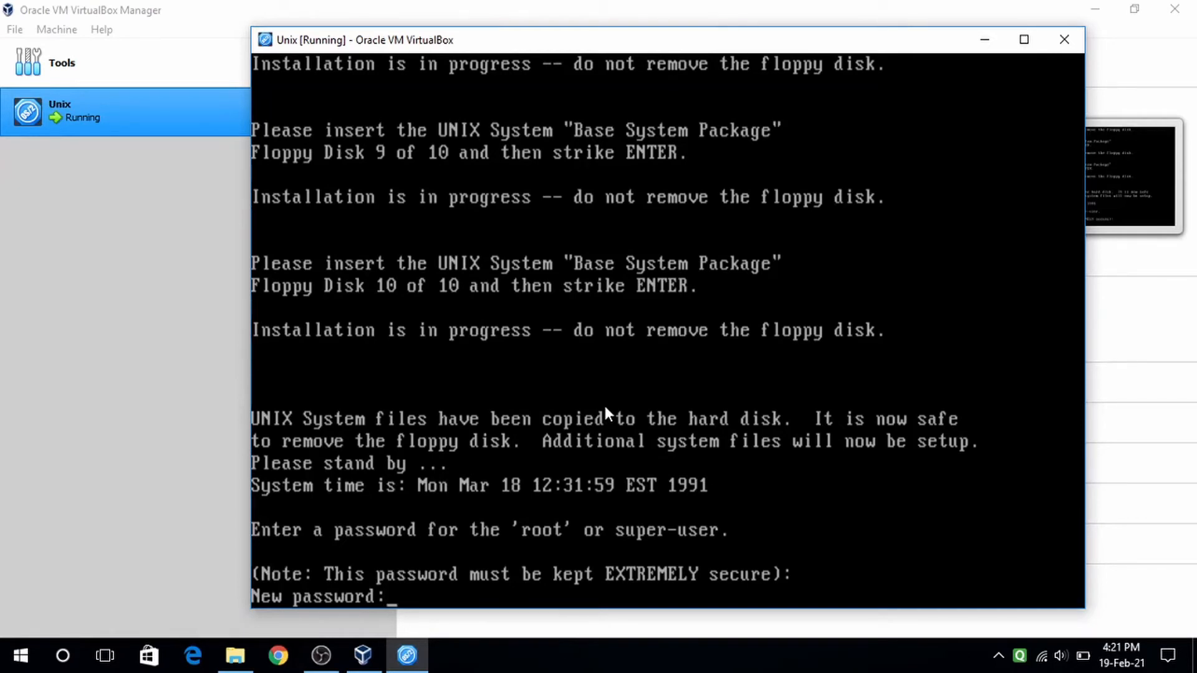
- Enter and confirm new passwords for the root, install and service users
key(Return)
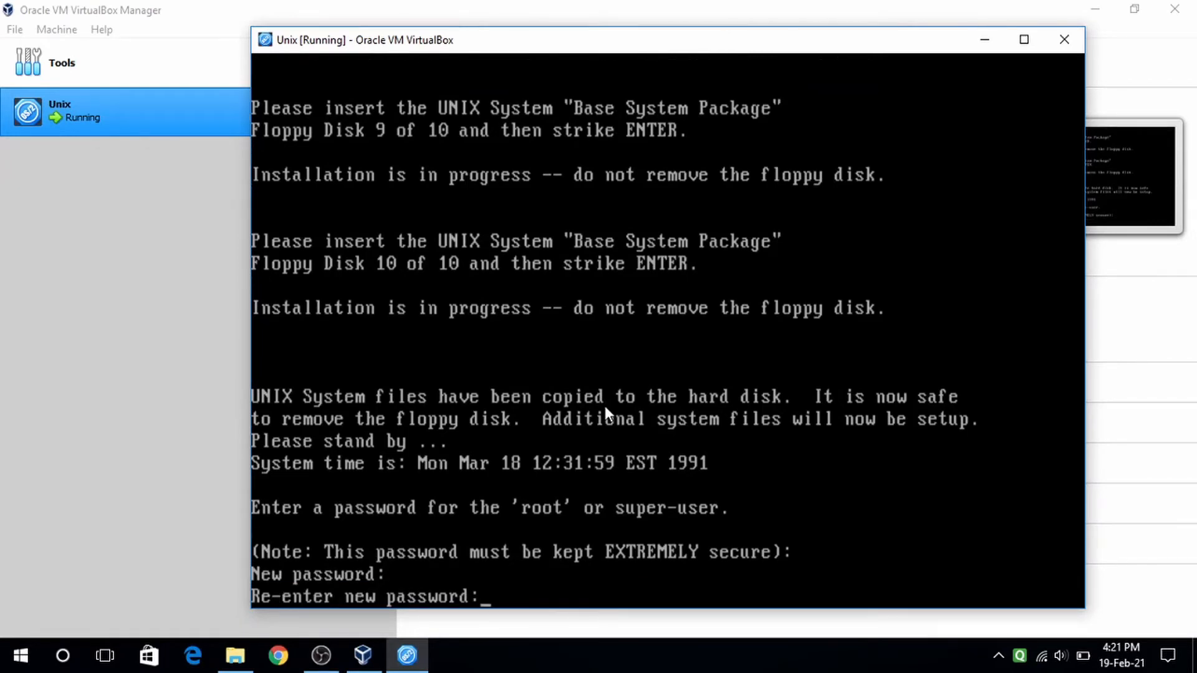
key(Return)
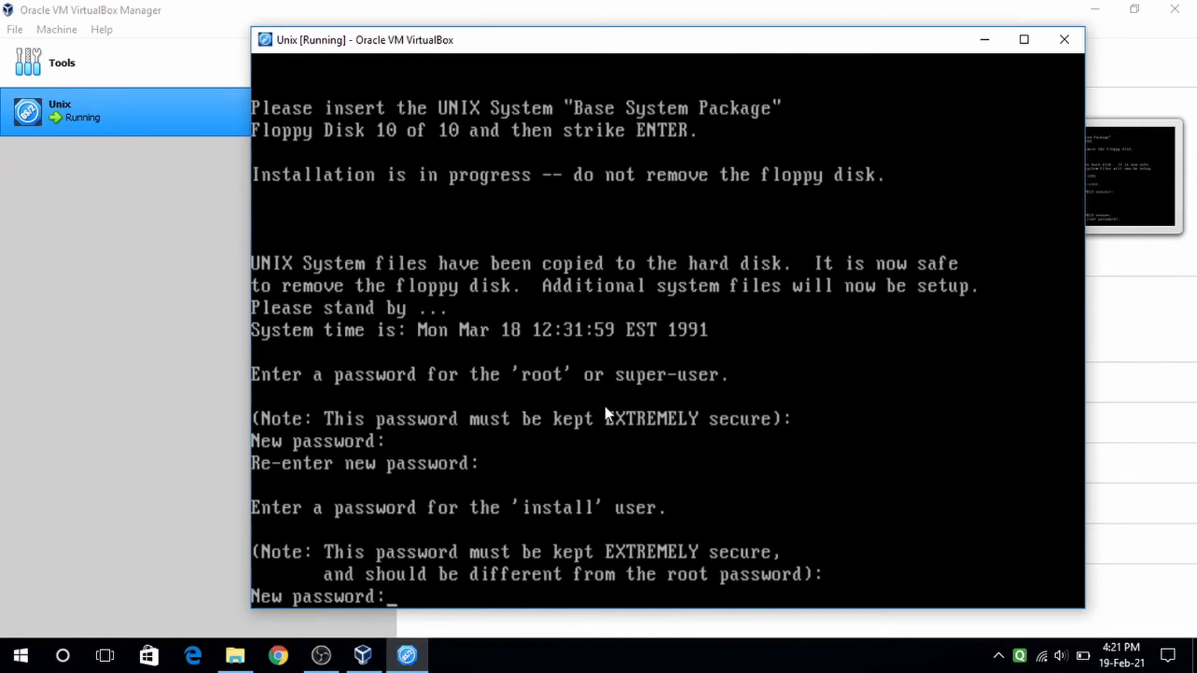
key(Return)
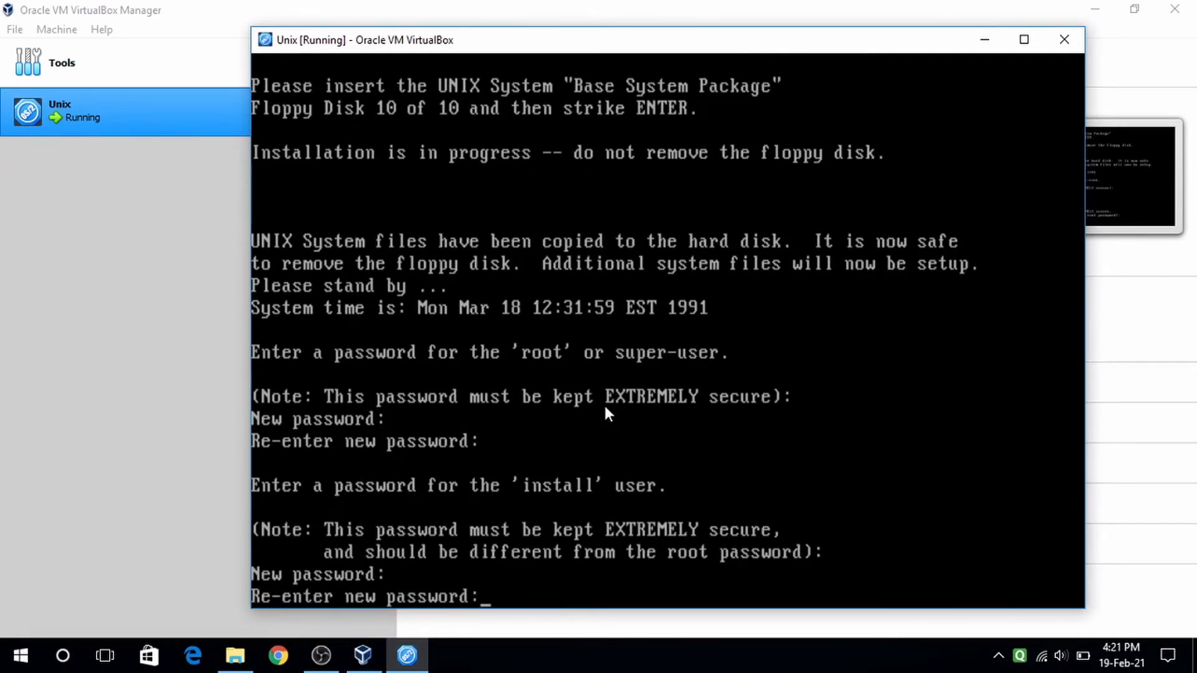
key(Return)
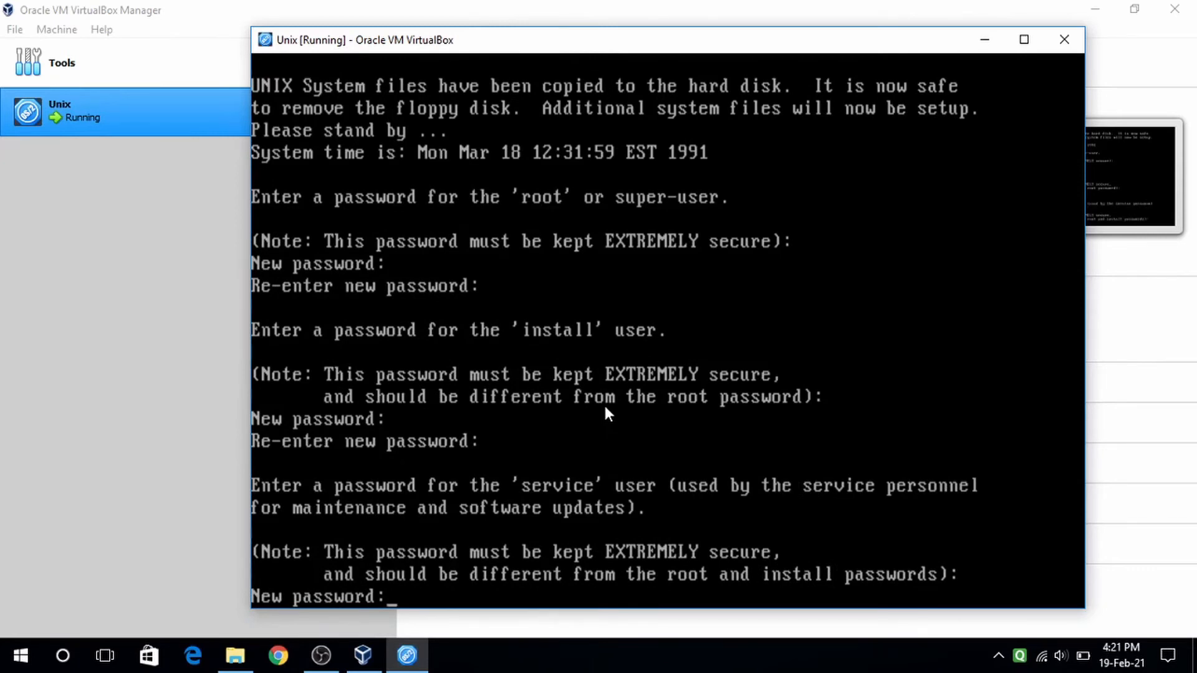
key(Return)
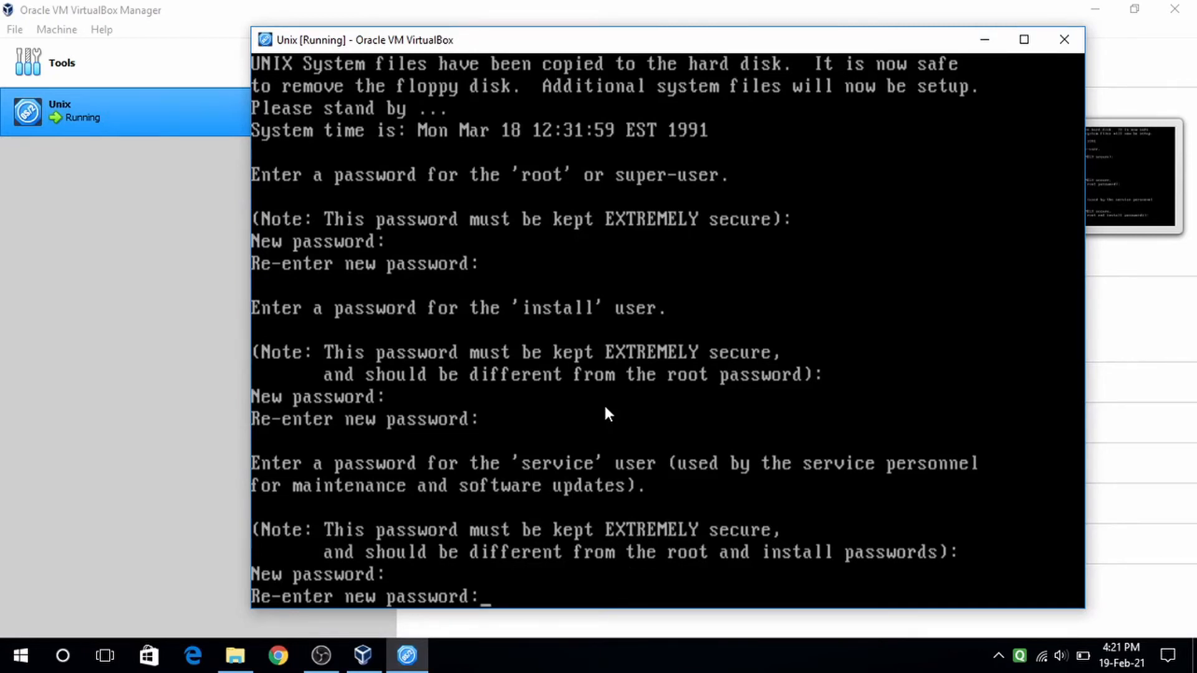
key(Return)
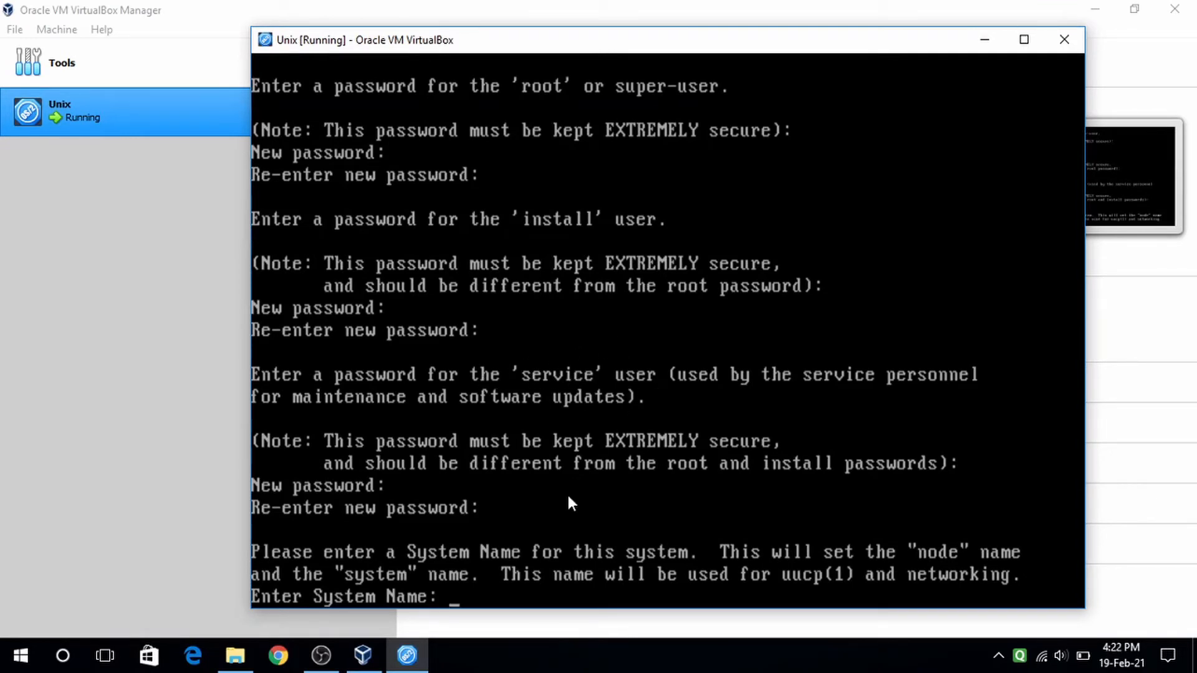
- Try three name-based system names longer than 8 characters, each rejected by the installer
text(PrathmeshUNI)
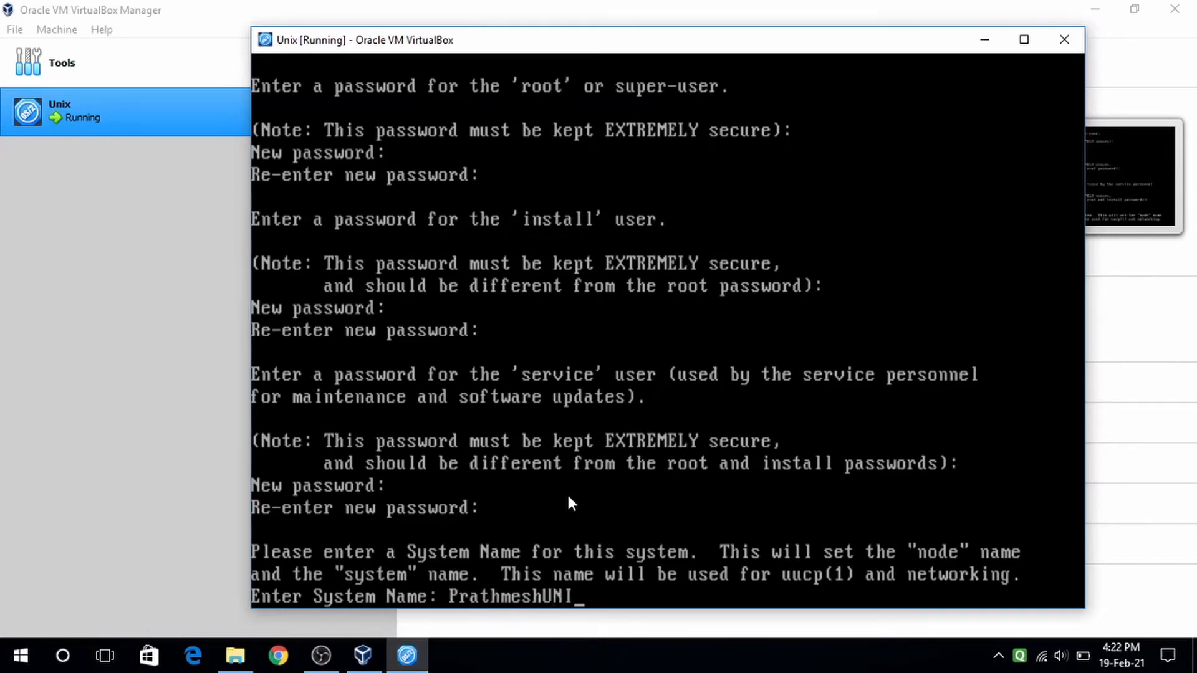
text(X)
key(Return)
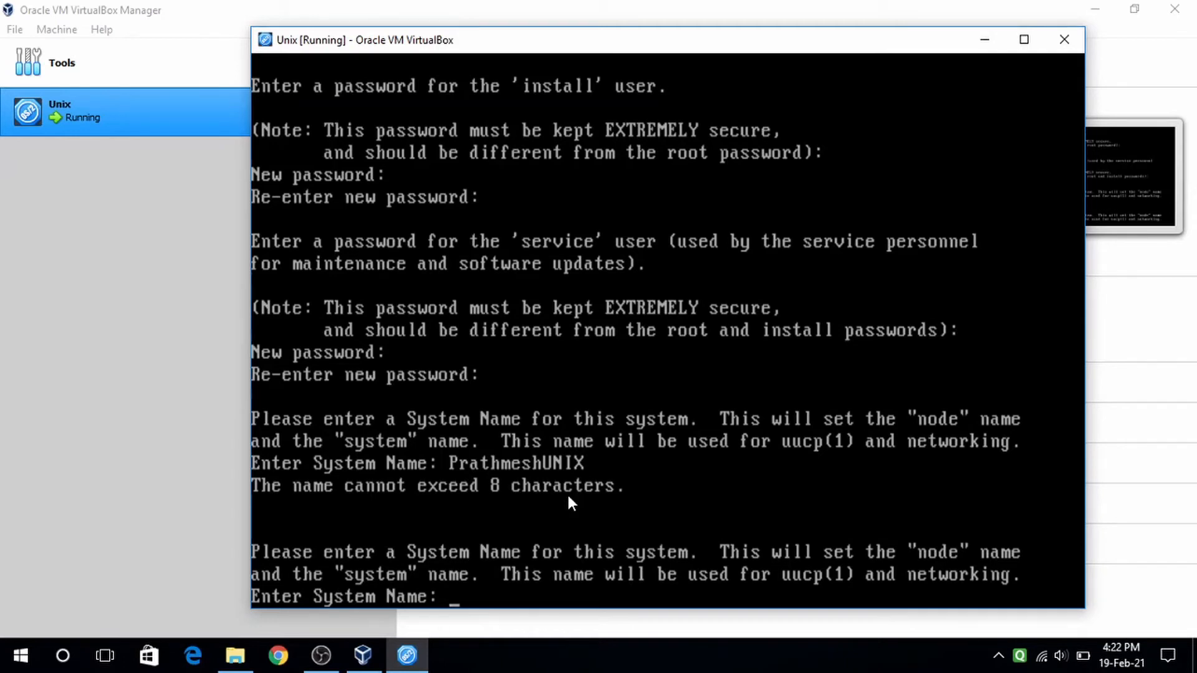
text(P)
text(rathmesh)
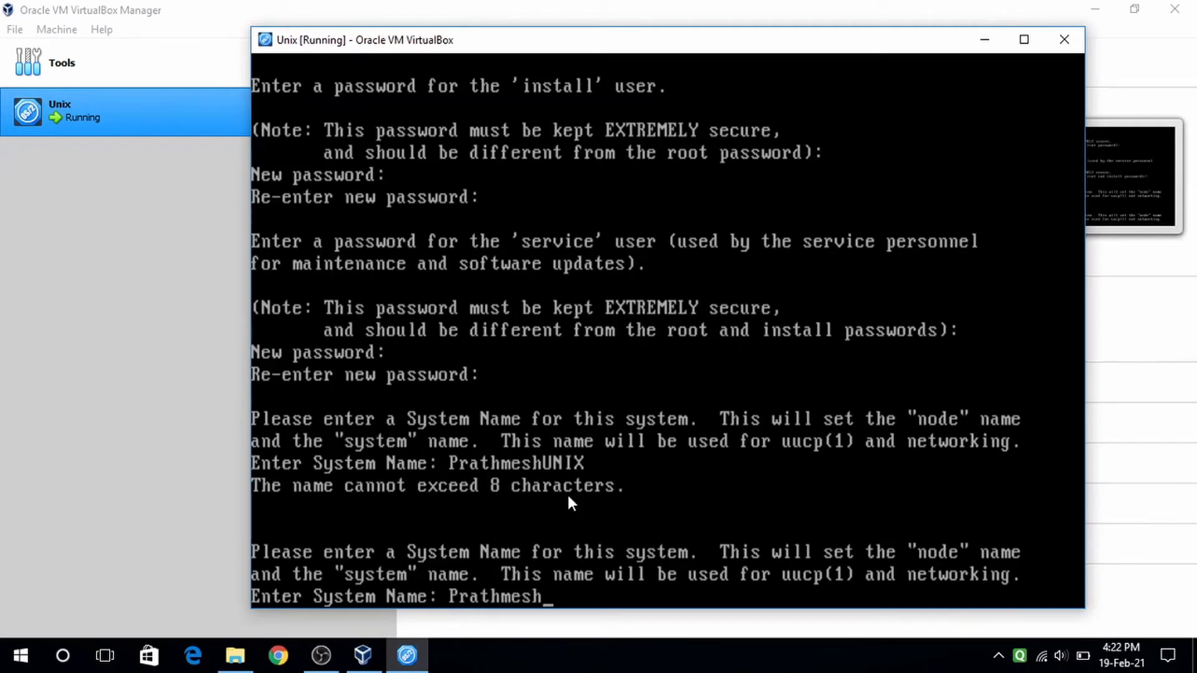
text(PUnix)
key(Return)
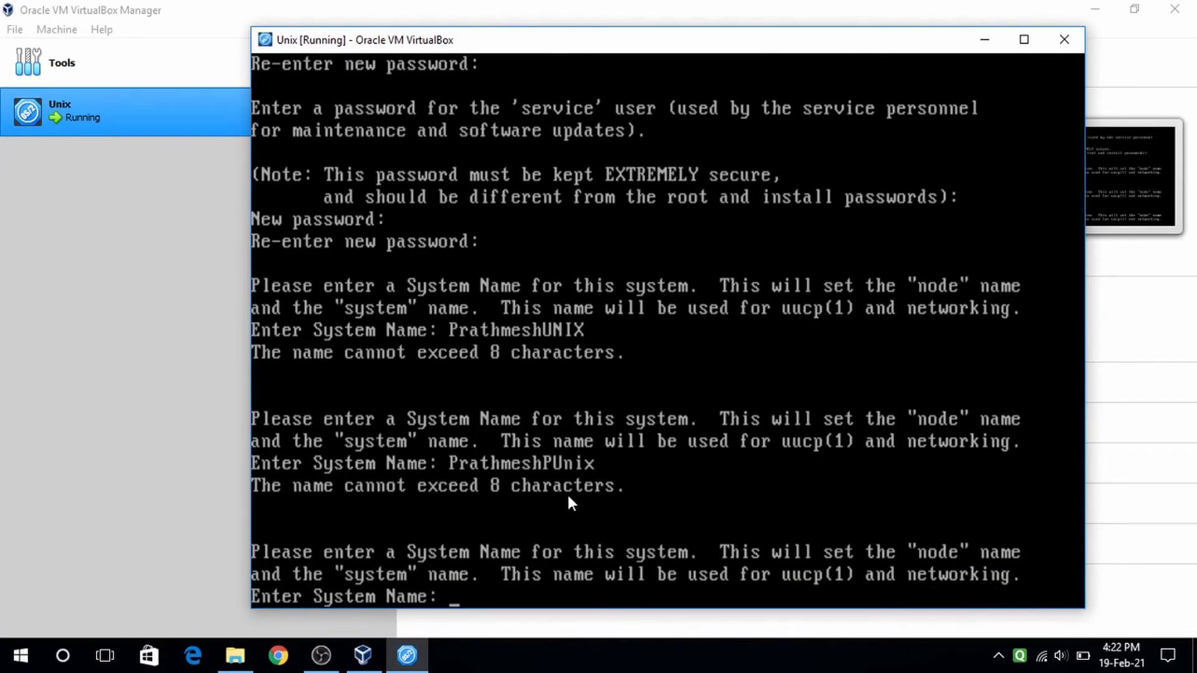
text(PrathmeshP)
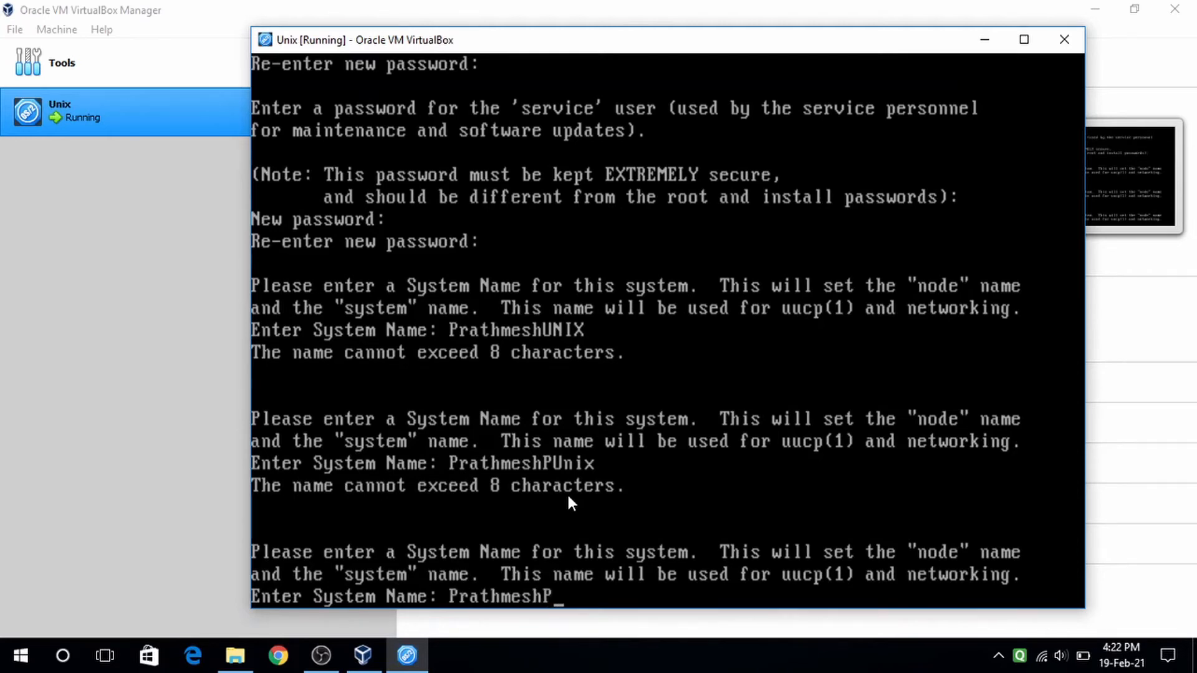
text(atilUnix)
key(BackSpace)
key(BackSpace)
key(BackSpace)
text(nix)
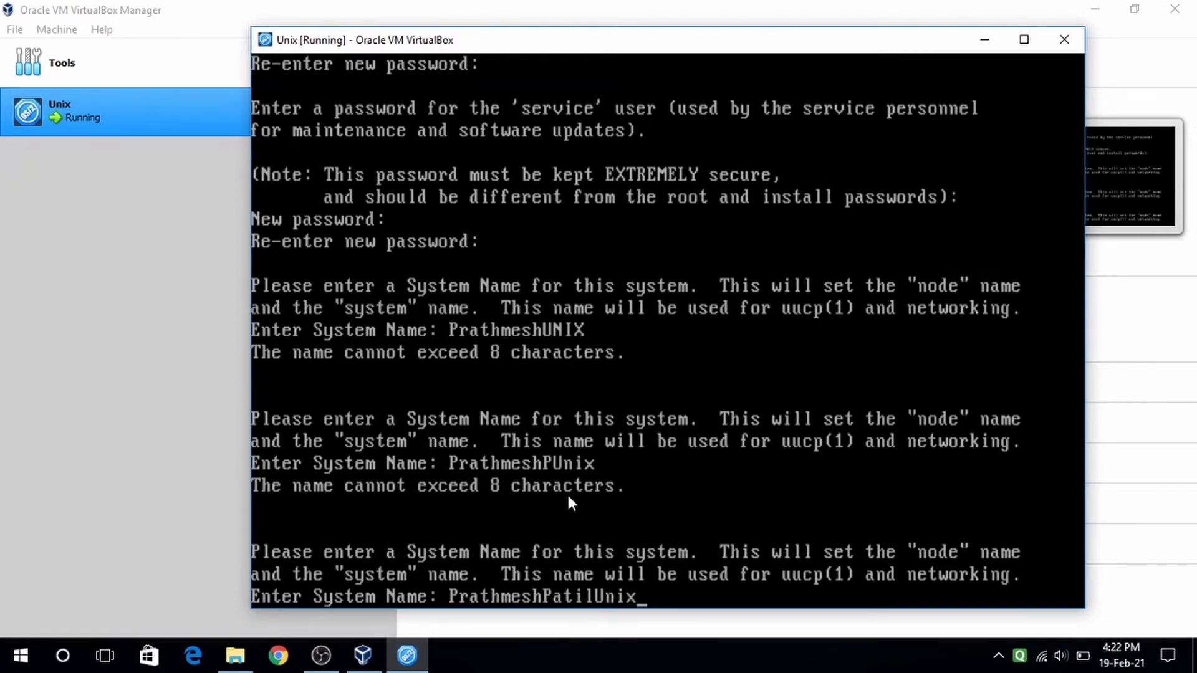
key(Return)
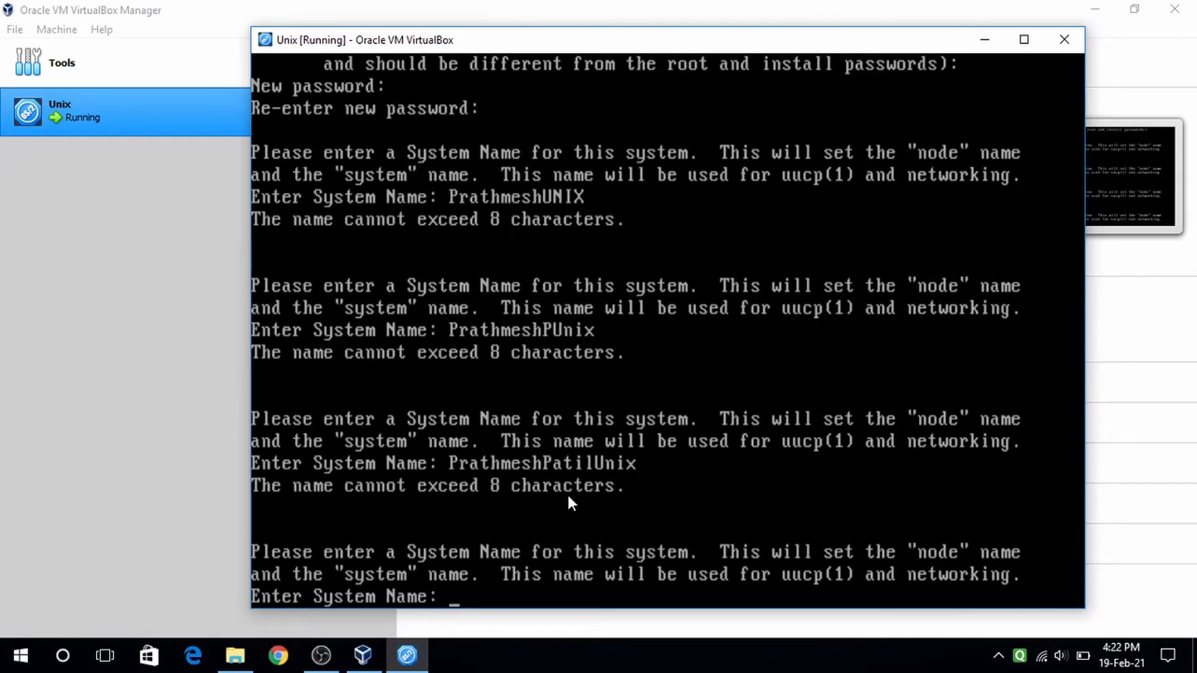
- Discard a partly typed name and enter UNIXSYS as the system name
text(Prathmes)
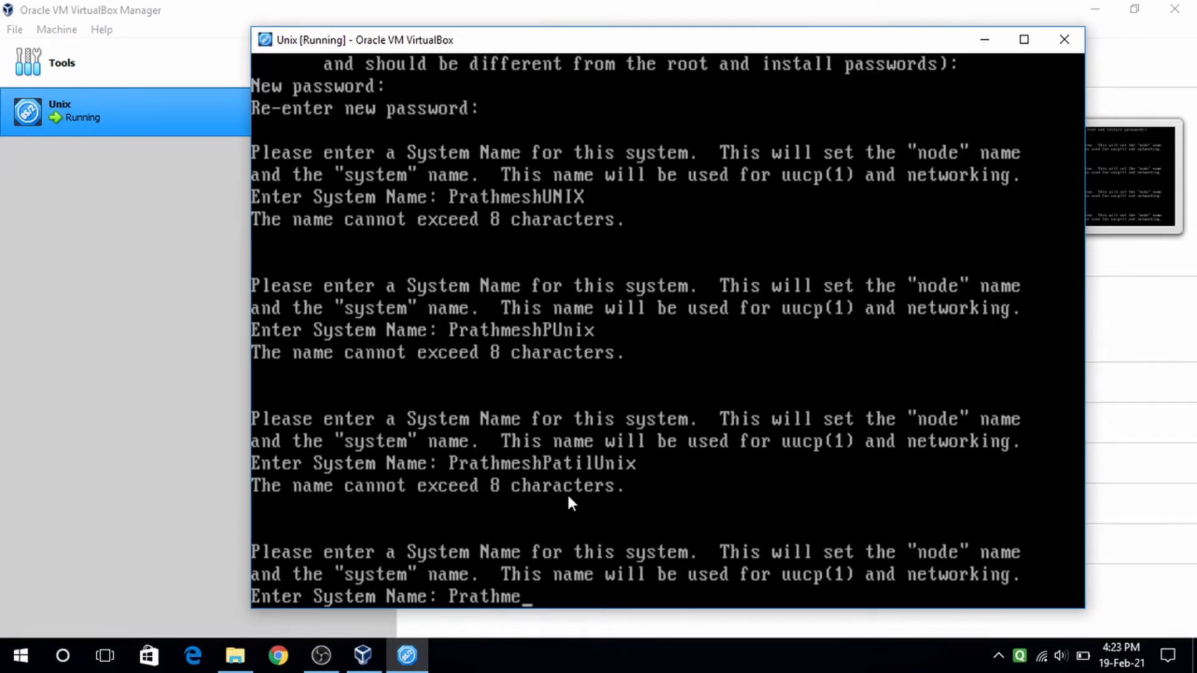
key(BackSpace)
key(BackSpace)
key(BackSpace)
key(BackSpace)
key(BackSpace)
key(BackSpace)
key(BackSpace)
key(BackSpace)
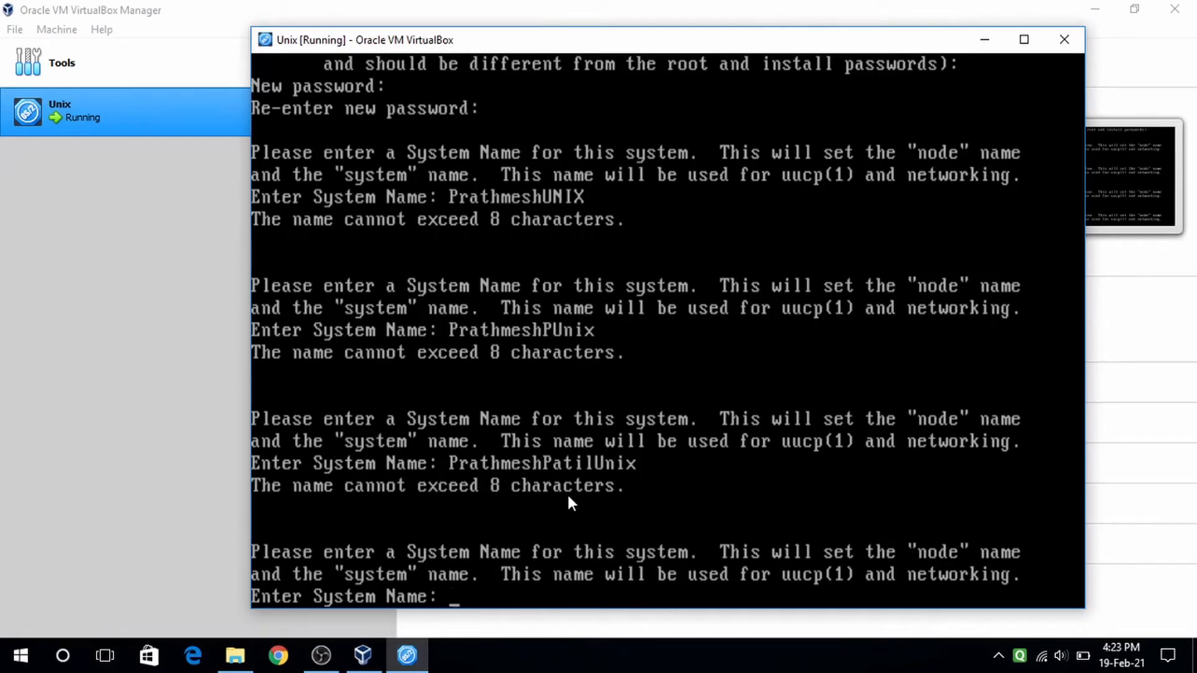
text(UNIXSYS)
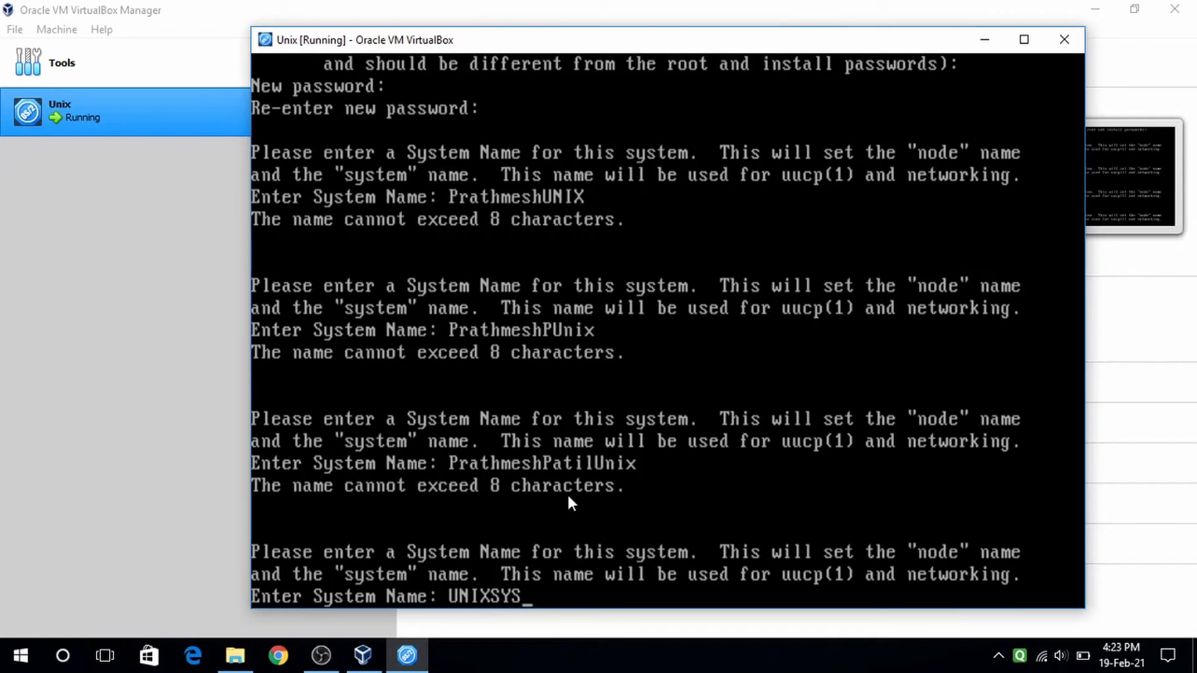
key(Return)
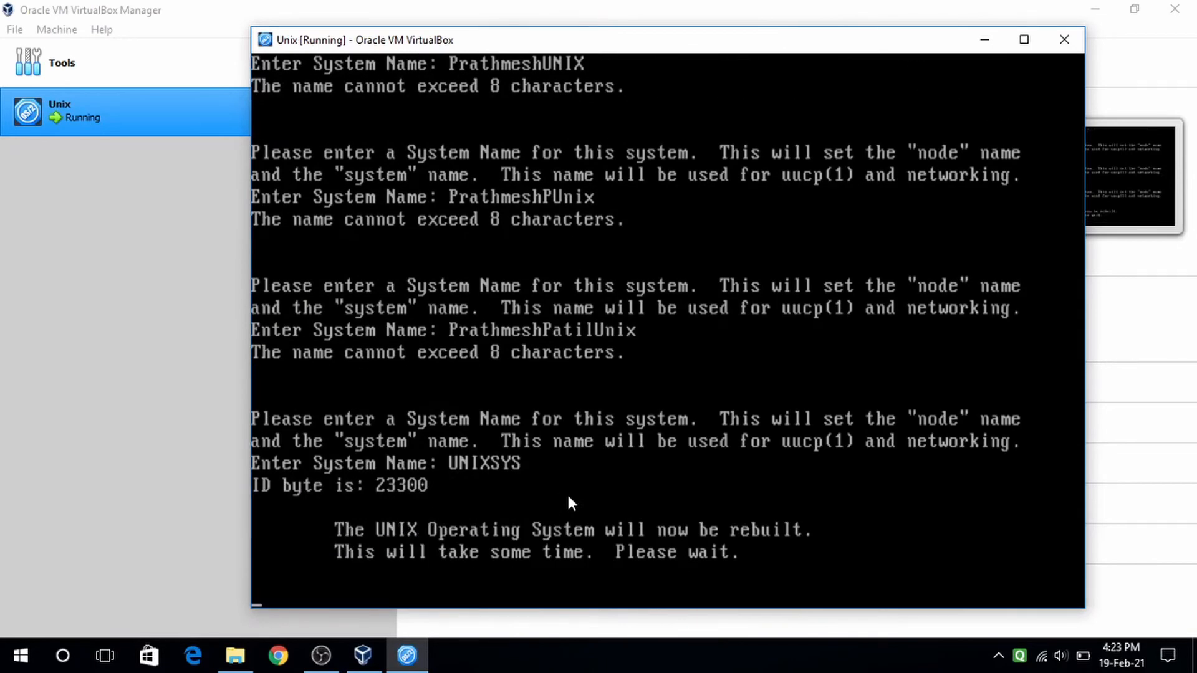
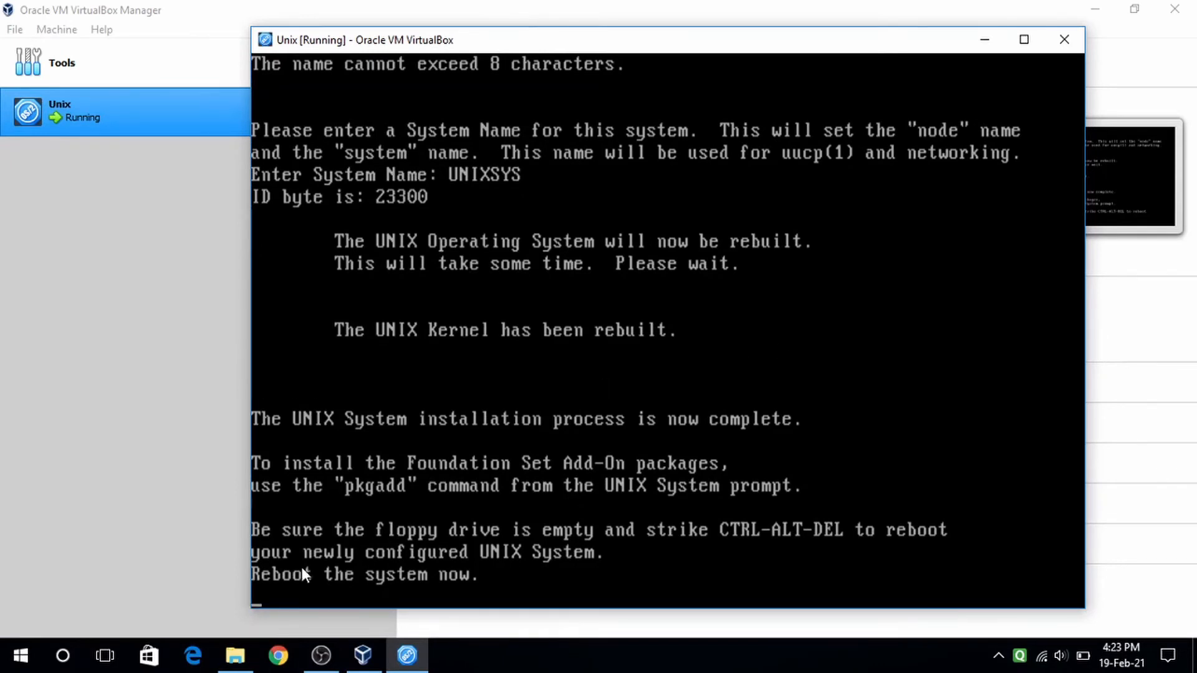
- Remove Base 10.img from the Unix VM's floppy drive in Storage settings, leaving Floppy Device 0 Empty
click(997, 43)
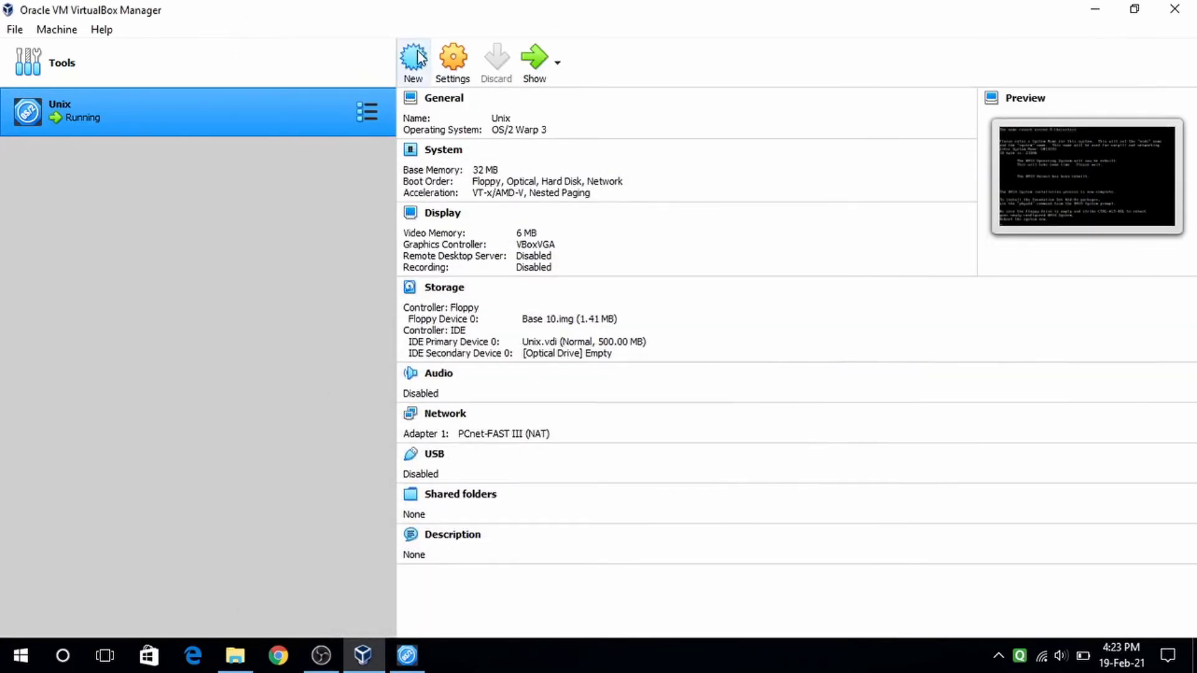
click(454, 68)
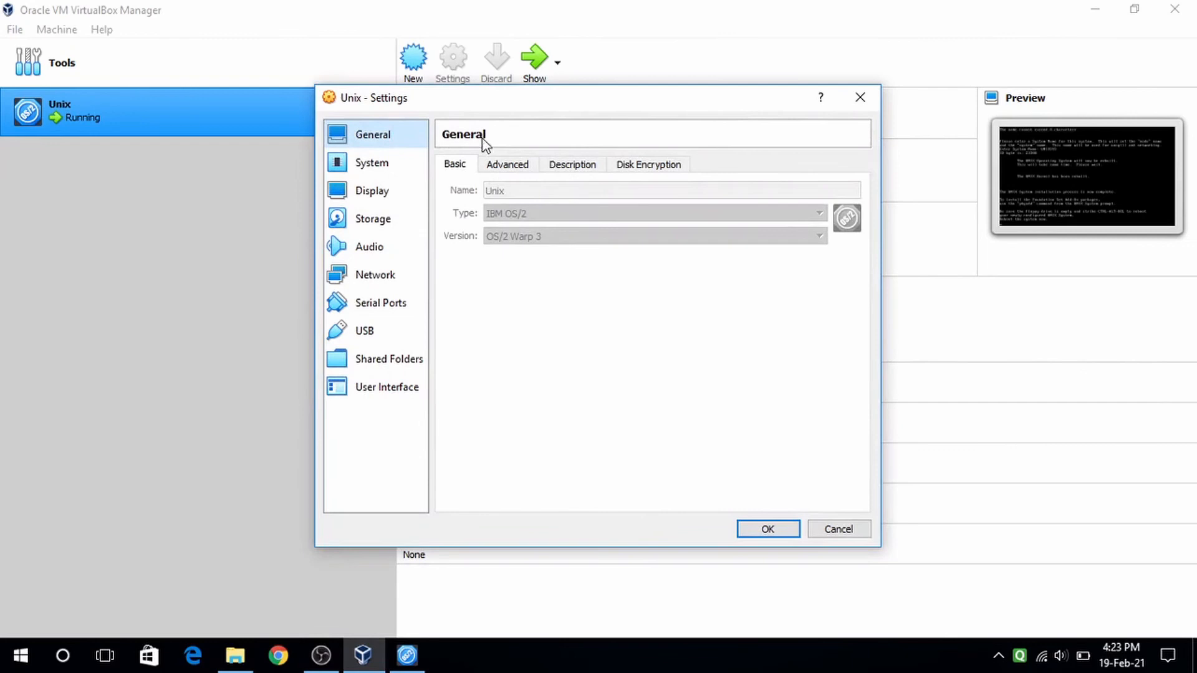
click(394, 214)
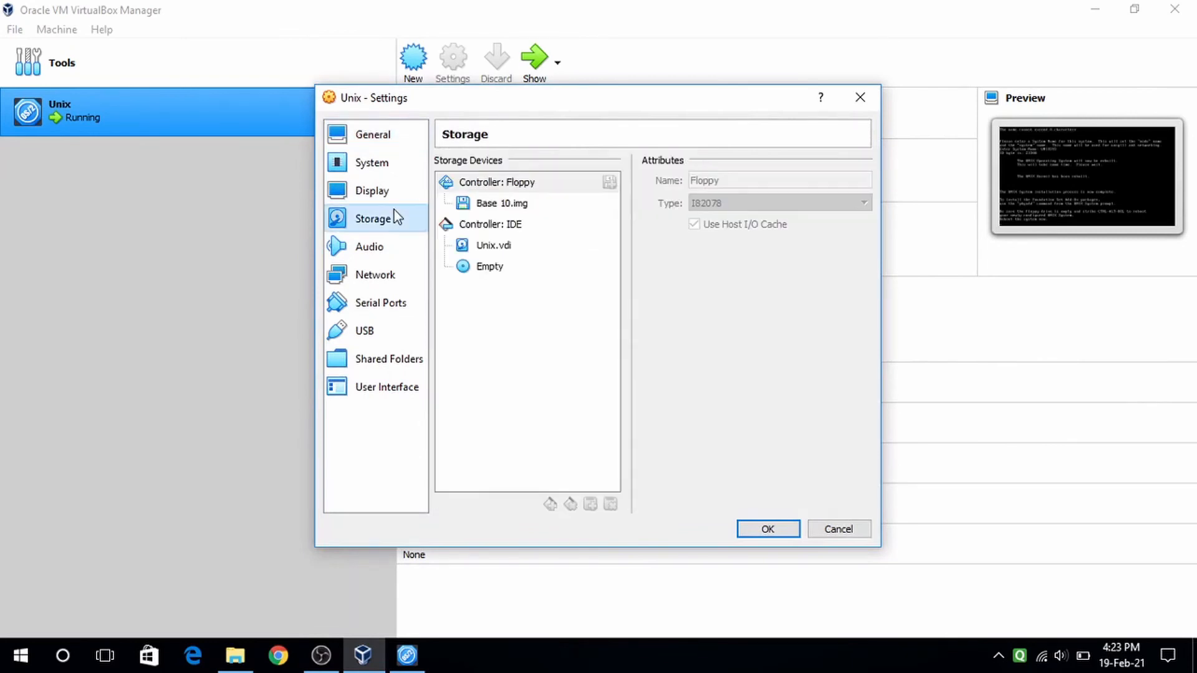
click(529, 203)
click(864, 181)
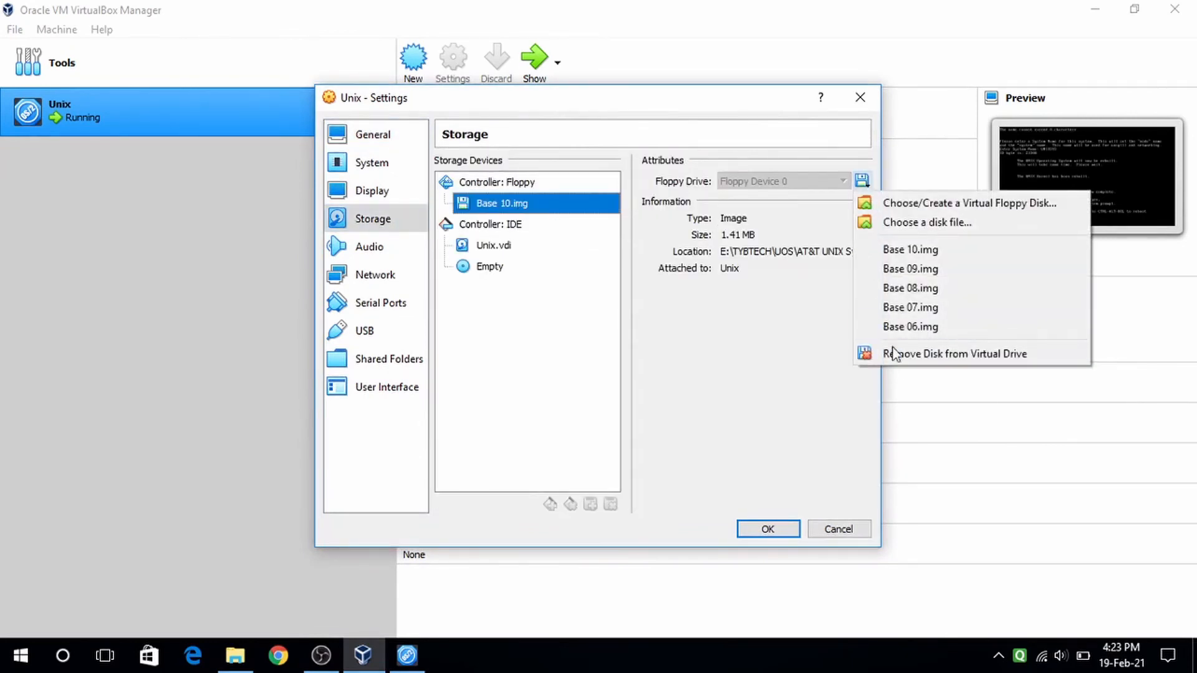
click(1013, 355)
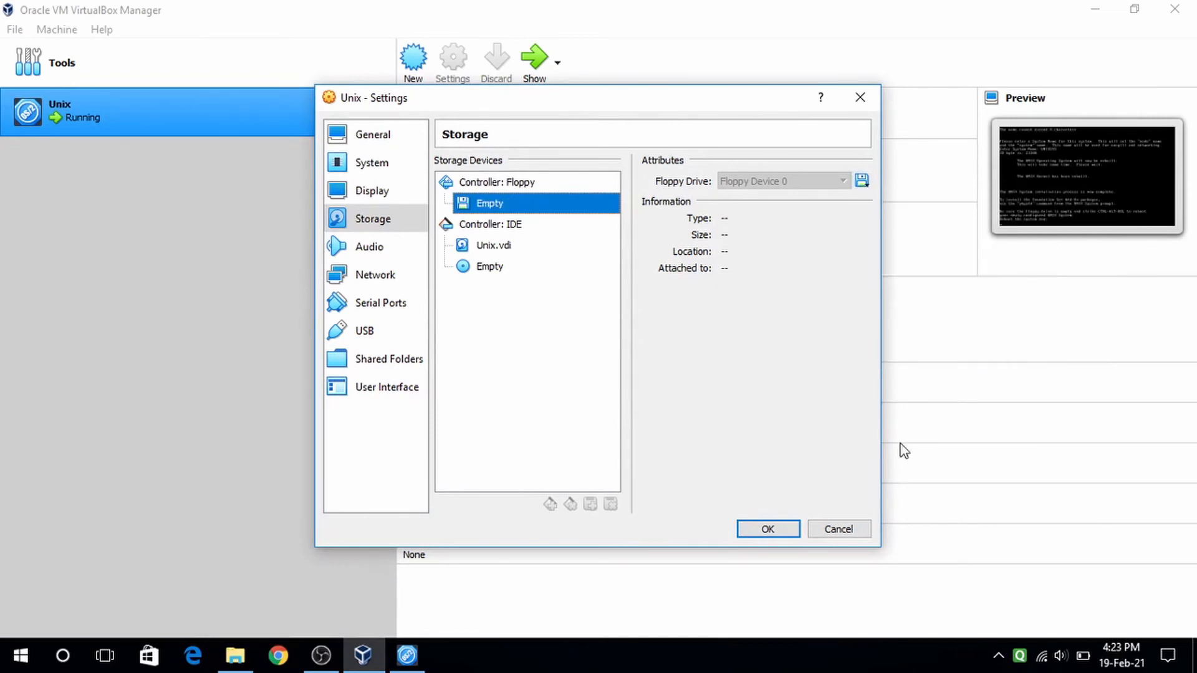
click(784, 534)
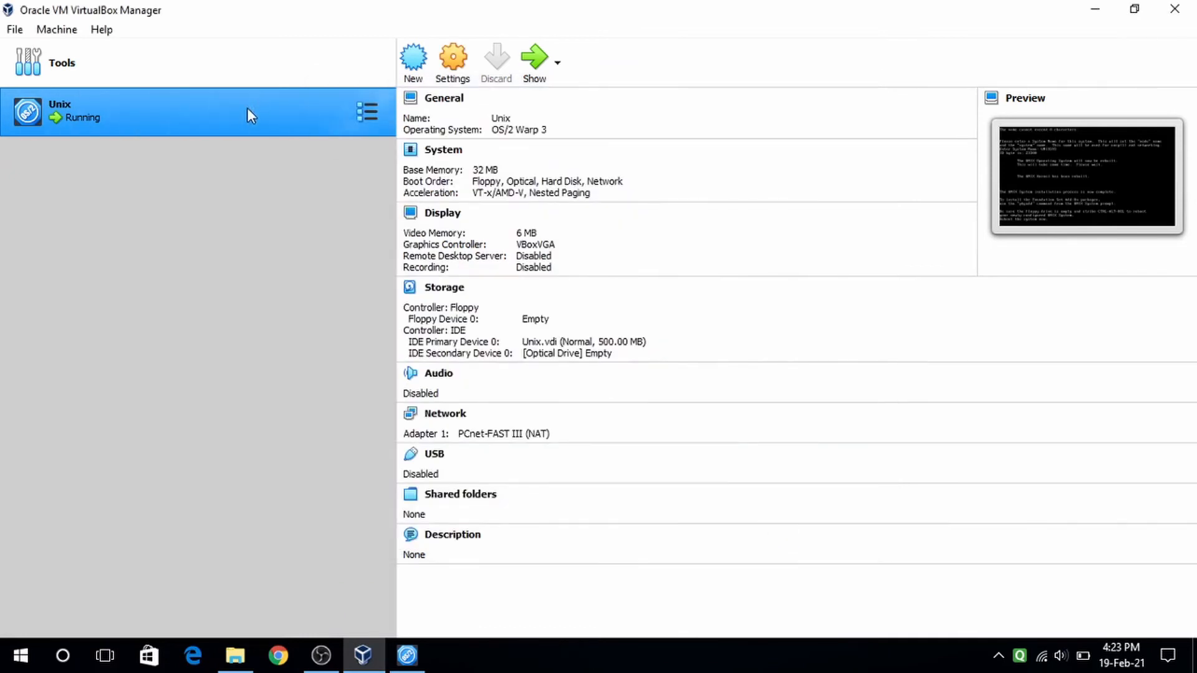
- Reset the Unix VM and bring its running console to the front
right_click(229, 115)
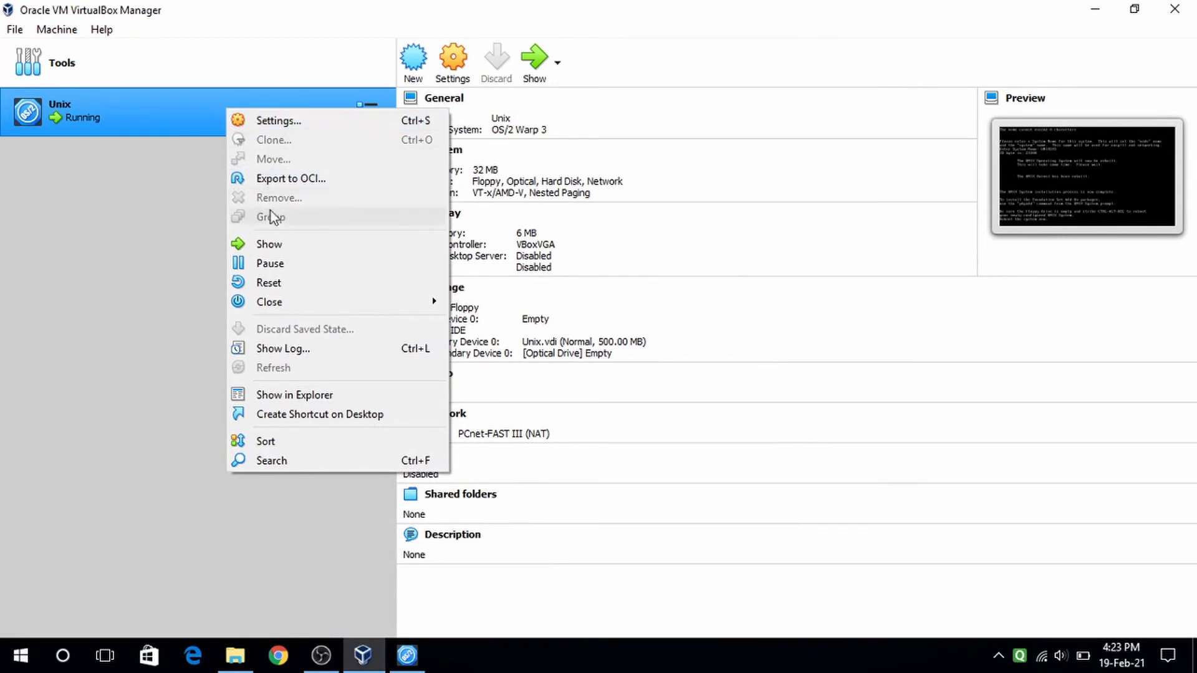
click(282, 283)
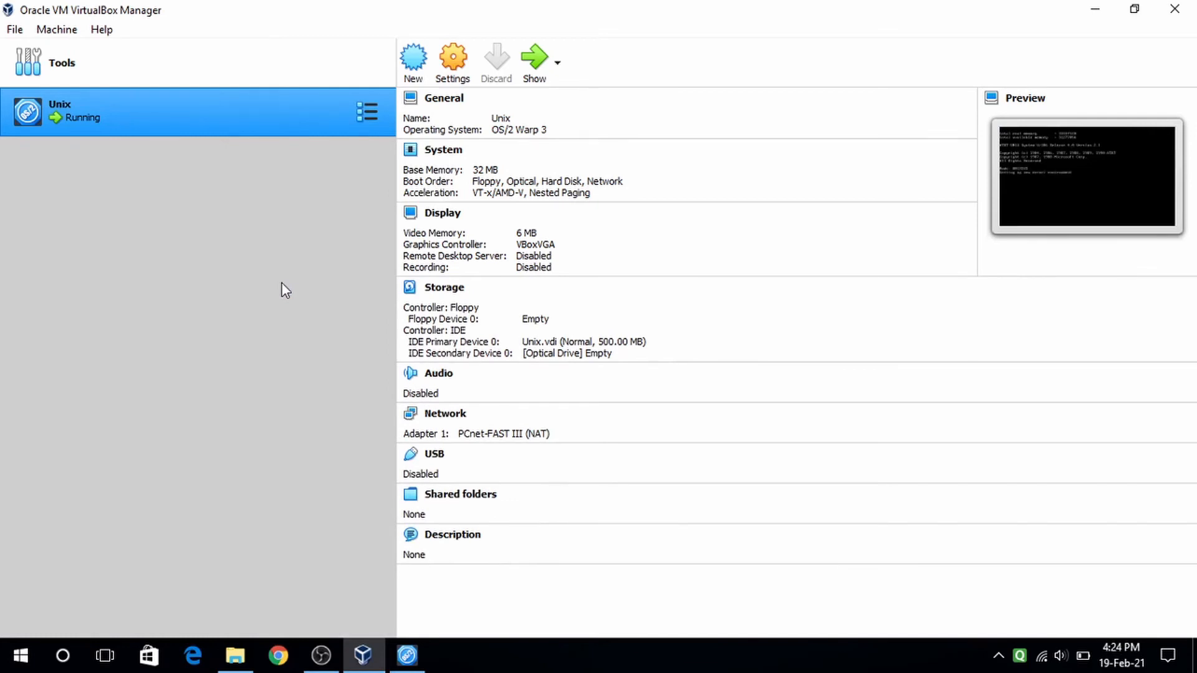
click(534, 58)
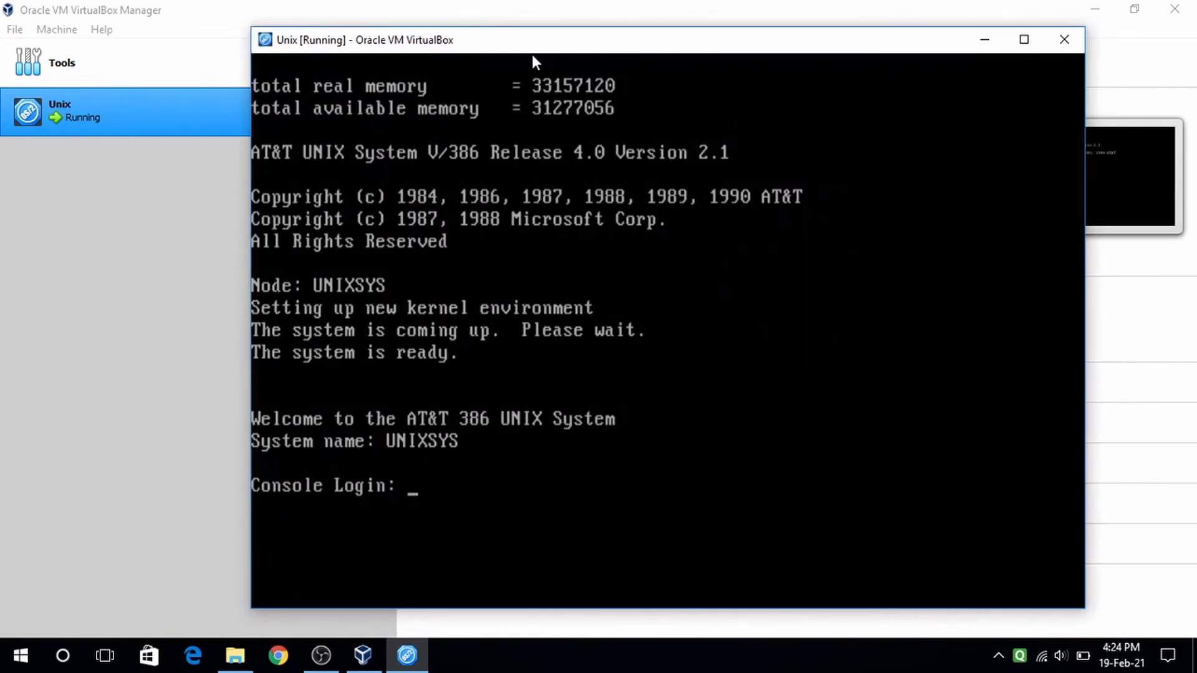
- Log in as root and set and confirm a new root password
text(root)
key(Return)
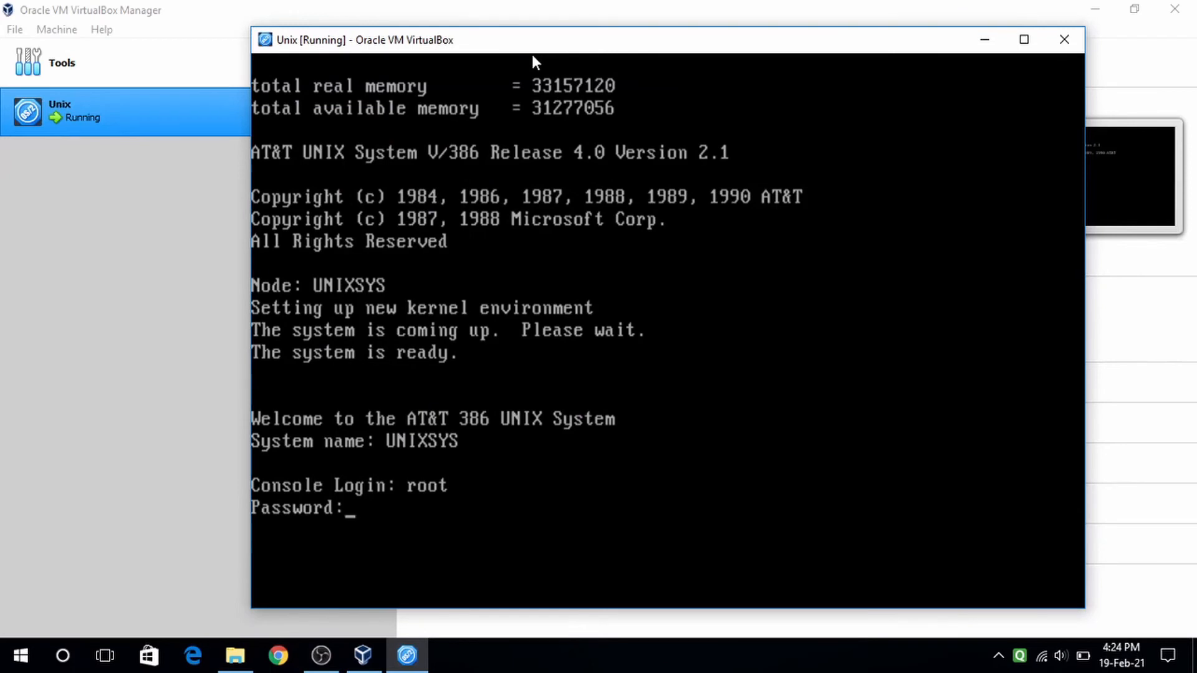
key(Return)
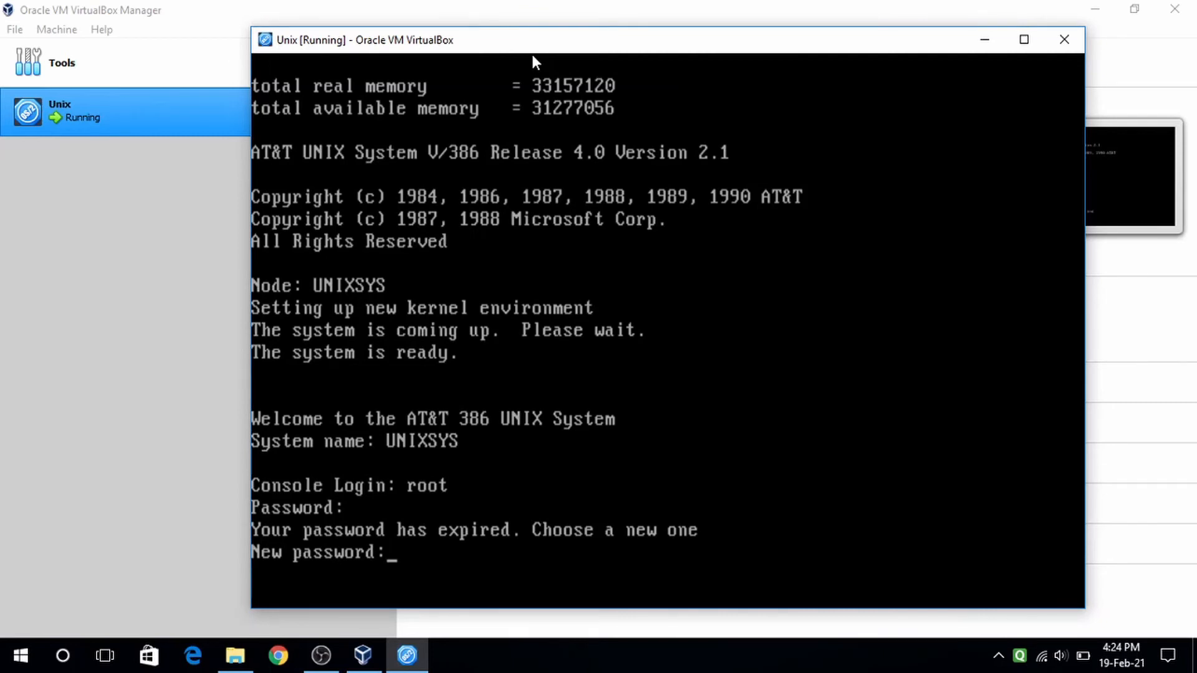
key(Return)
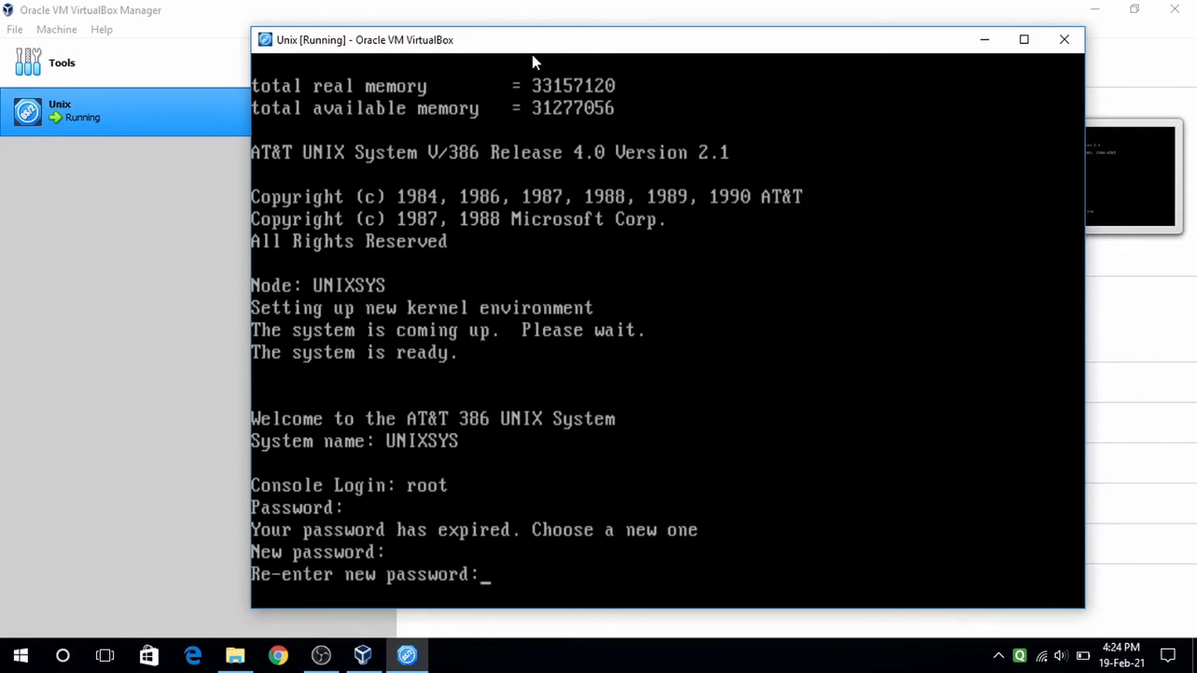
key(Return)
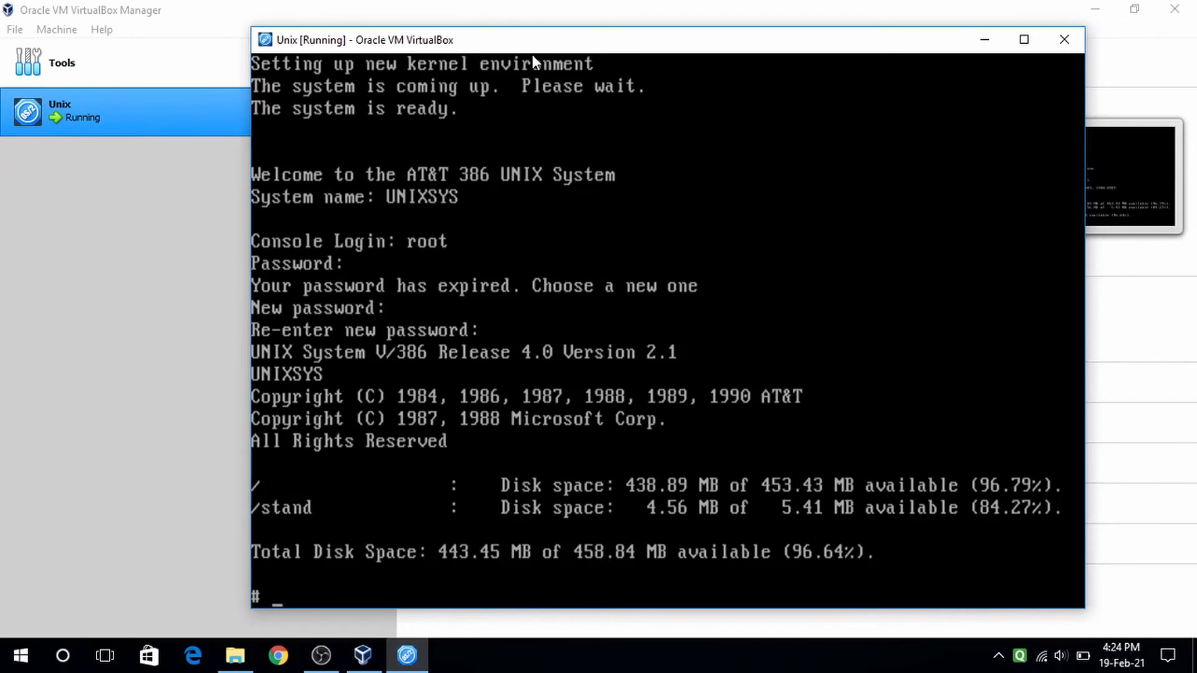
- Clear the console, list the root directory with ls, then clear the screen again
text(clear)
key(Return)
text(ls)
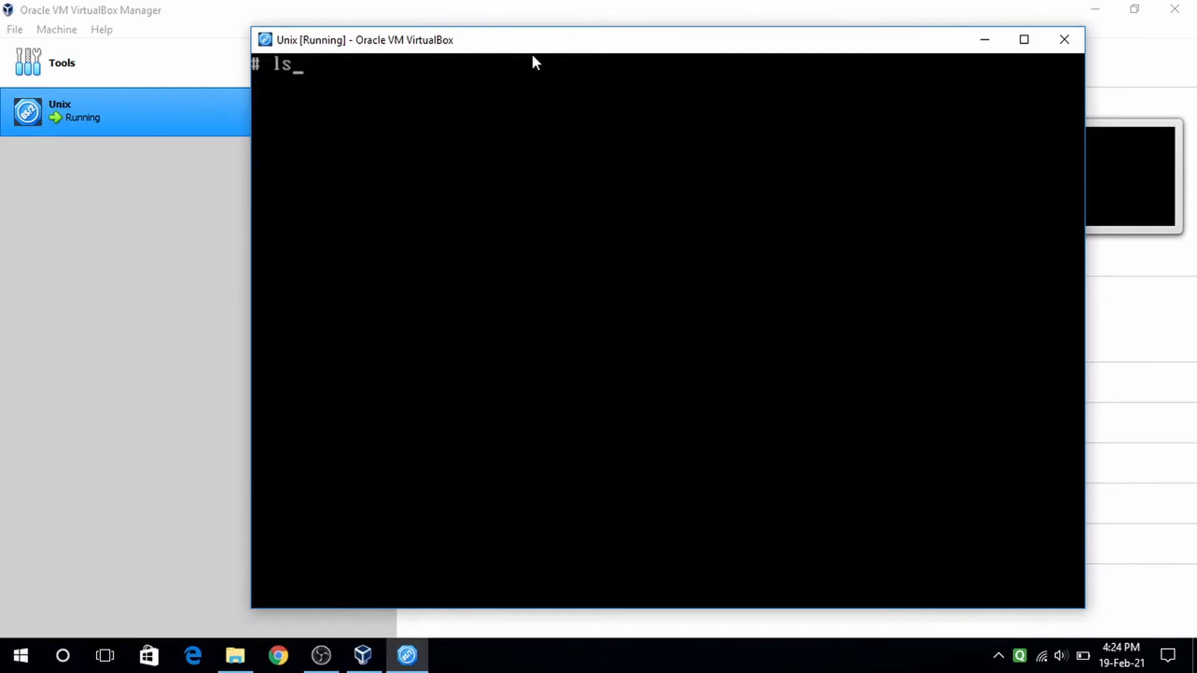
key(Return)
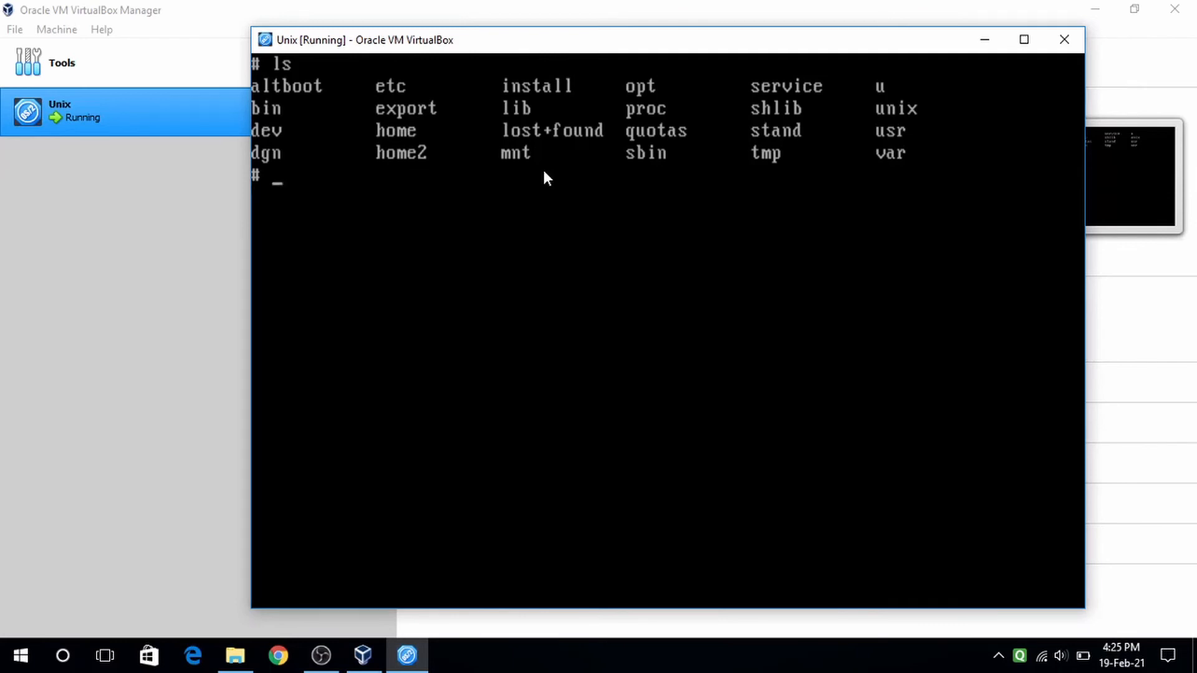
text(clear)
key(Return)
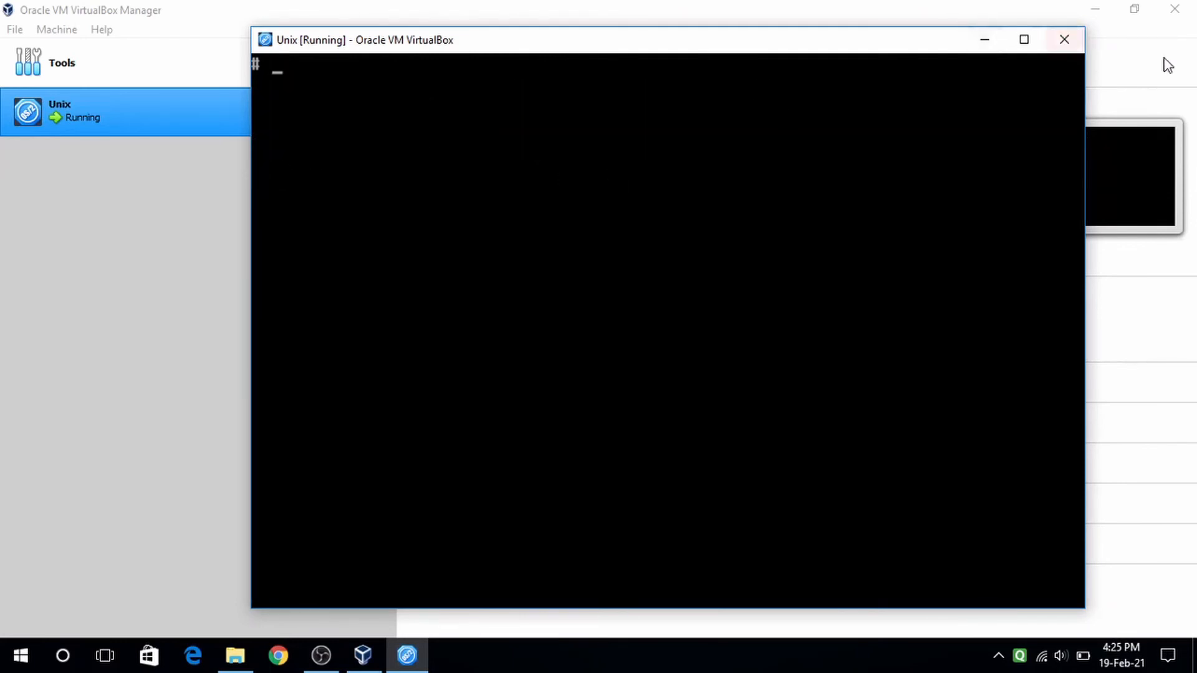
- Minimize the VM console and open This PC via the Start menu search 'this'
click(985, 40)
click(235, 654)
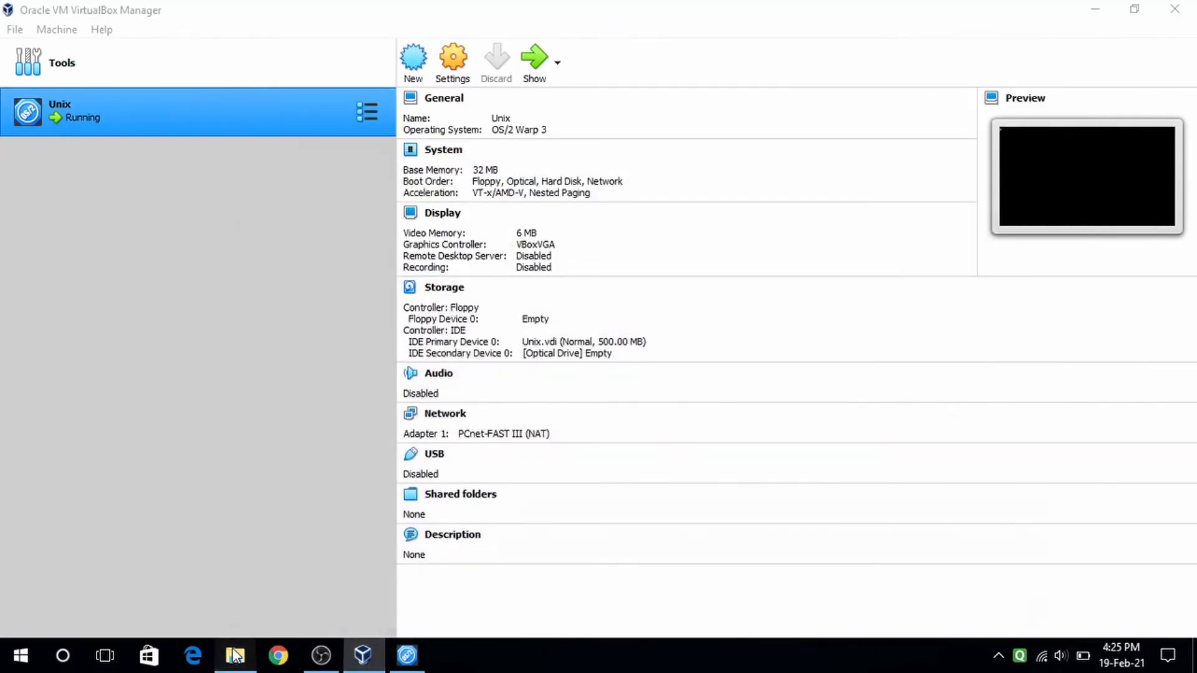
click(235, 655)
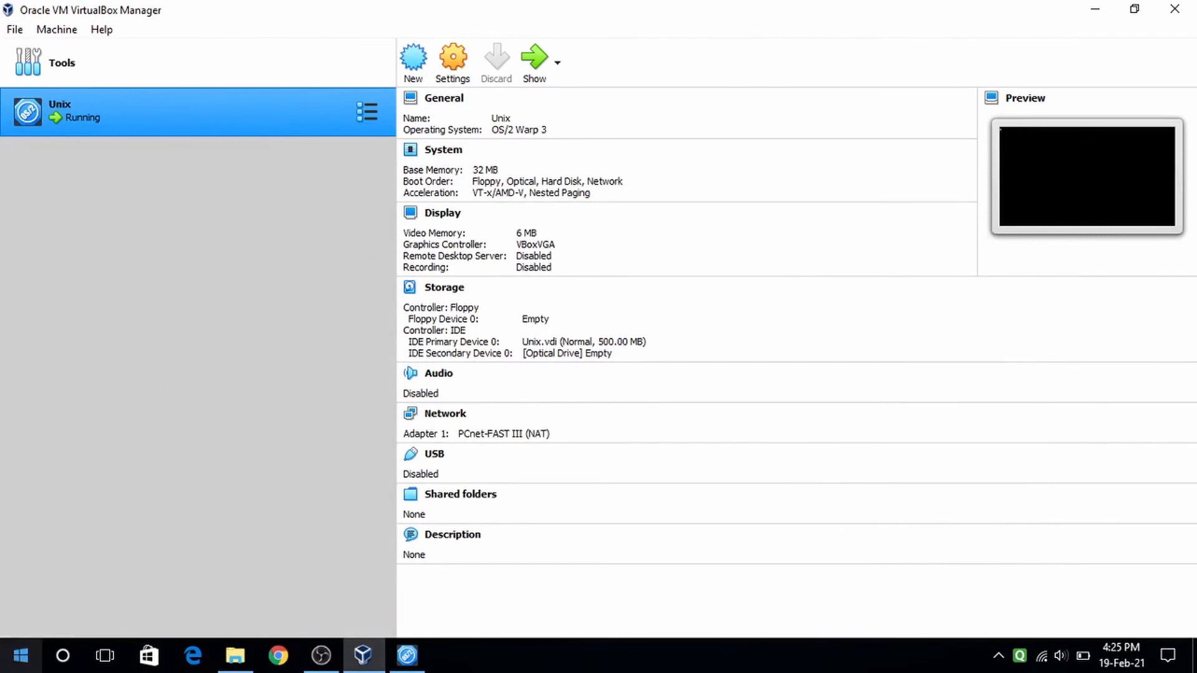
click(20, 655)
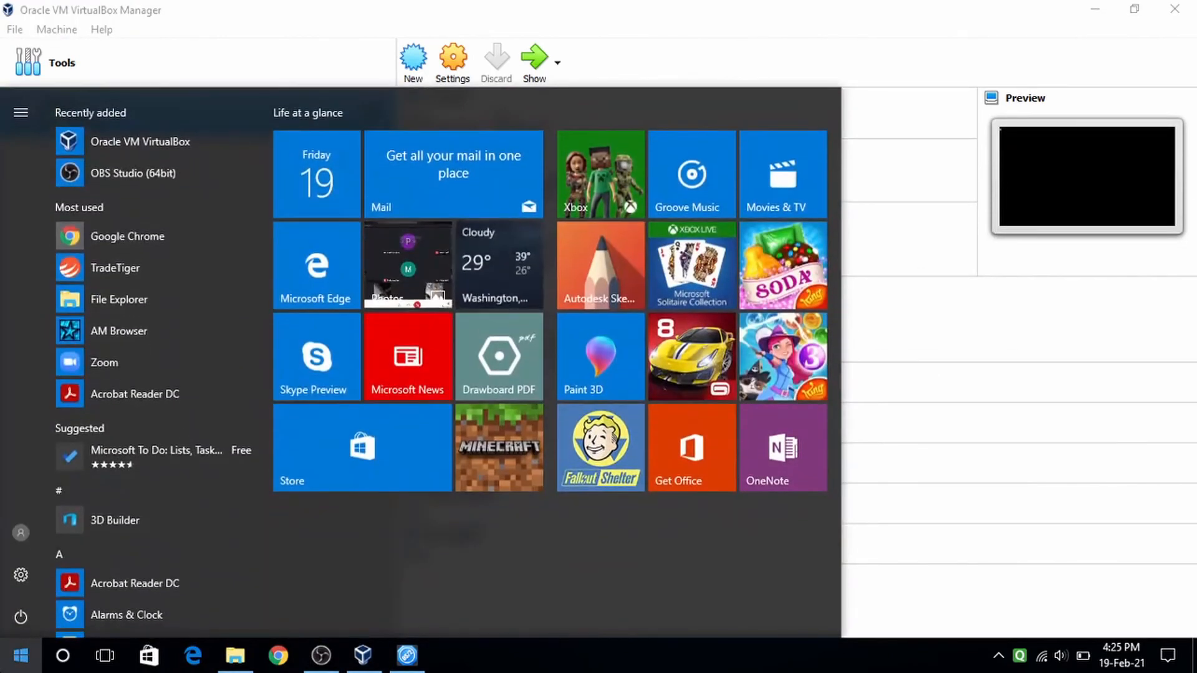
text(c)
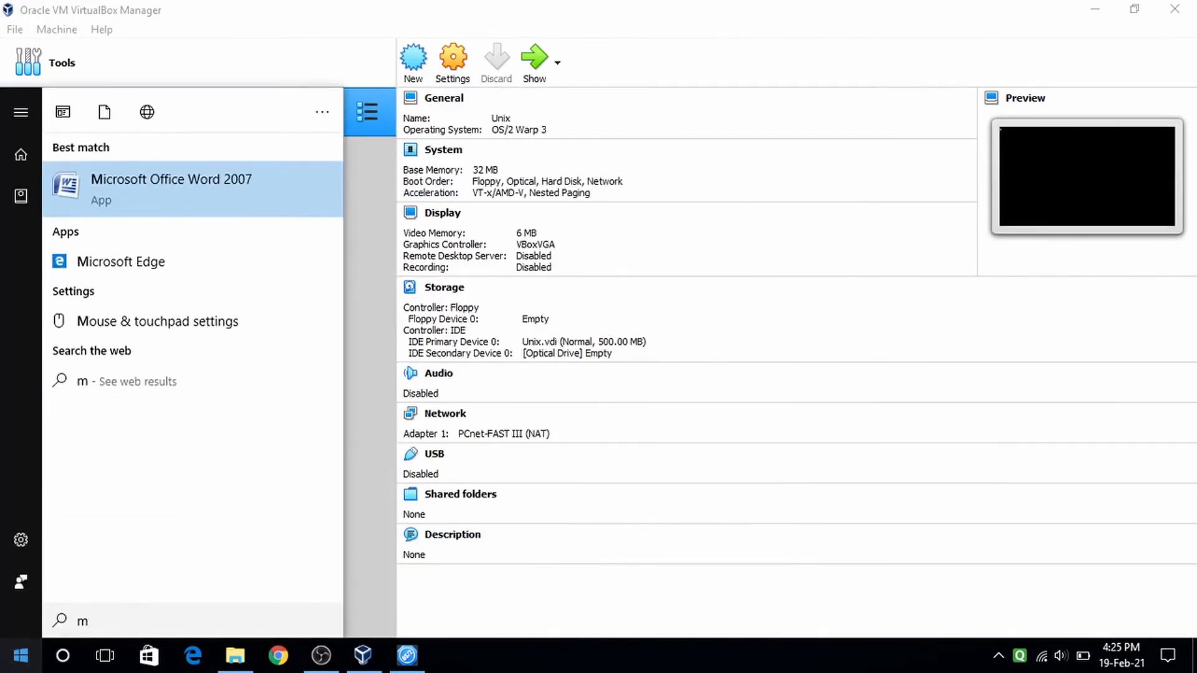
key(BackSpace)
text(this)
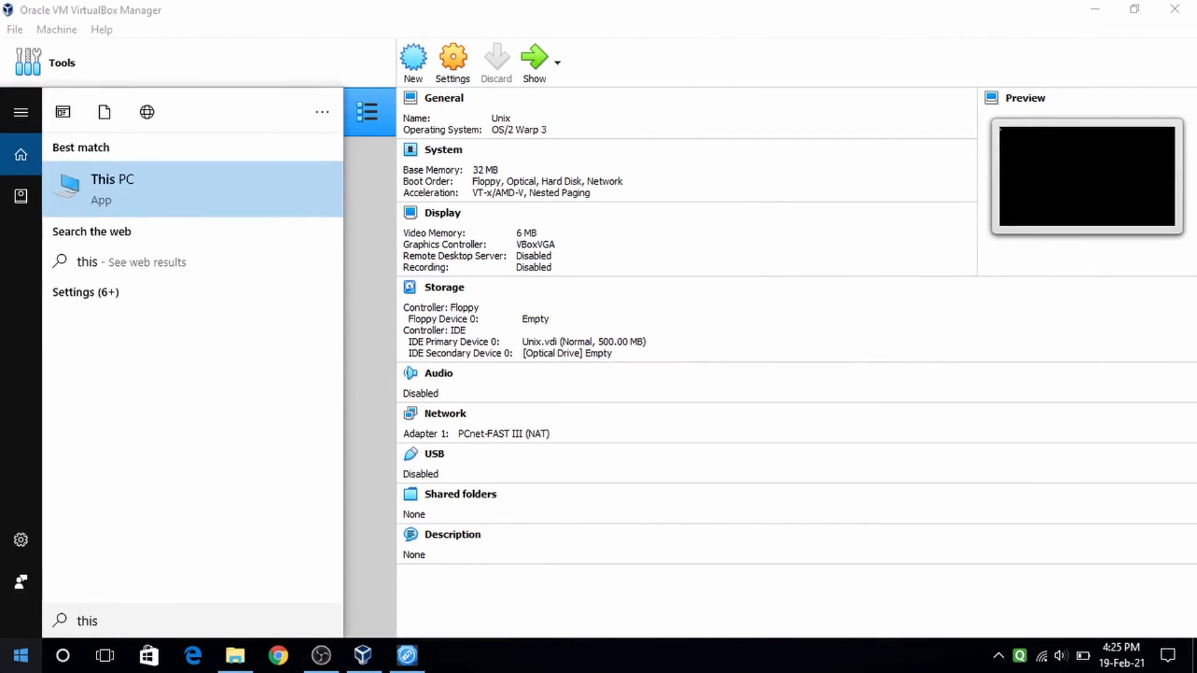
click(126, 197)
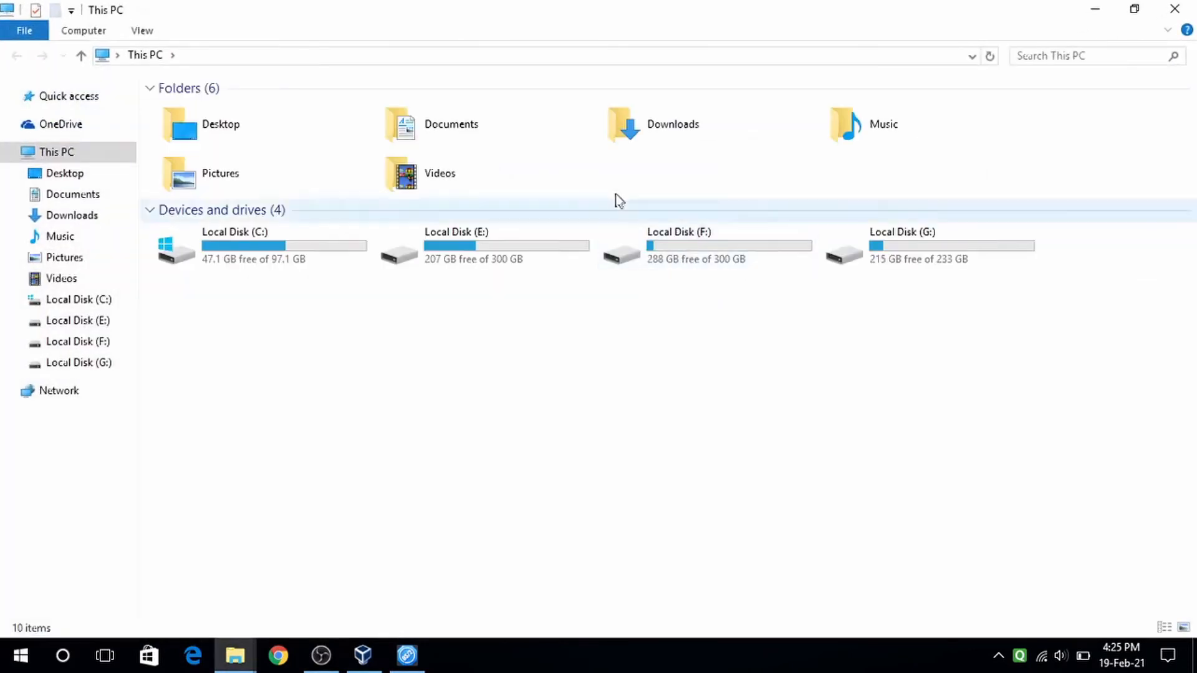
- Browse Local Disk (E:) > TYBTECH > UOS > AT&T UNIX System V Release 4 (3½) folder
double_click(507, 250)
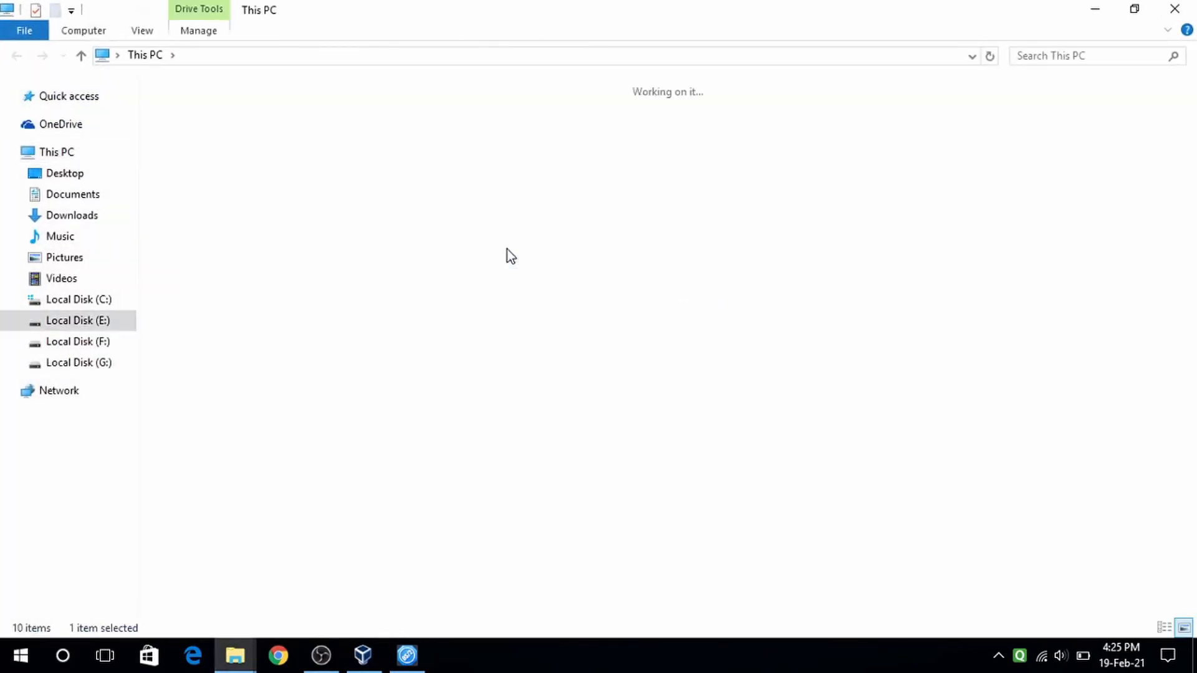
double_click(767, 379)
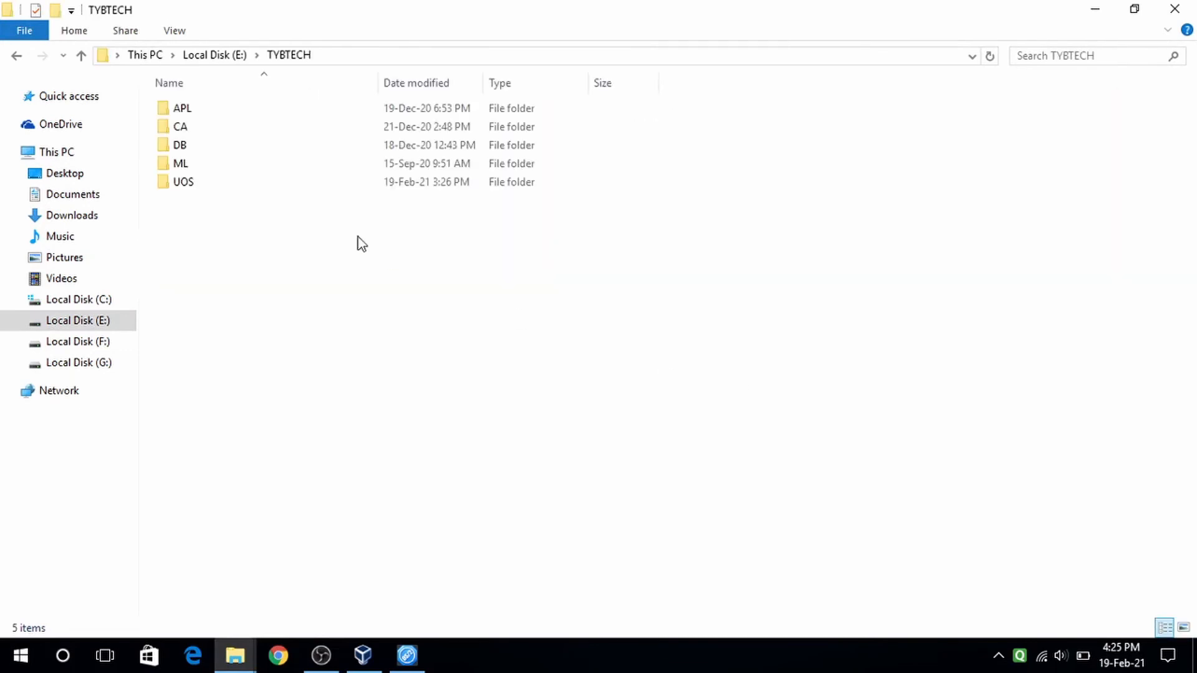
double_click(215, 186)
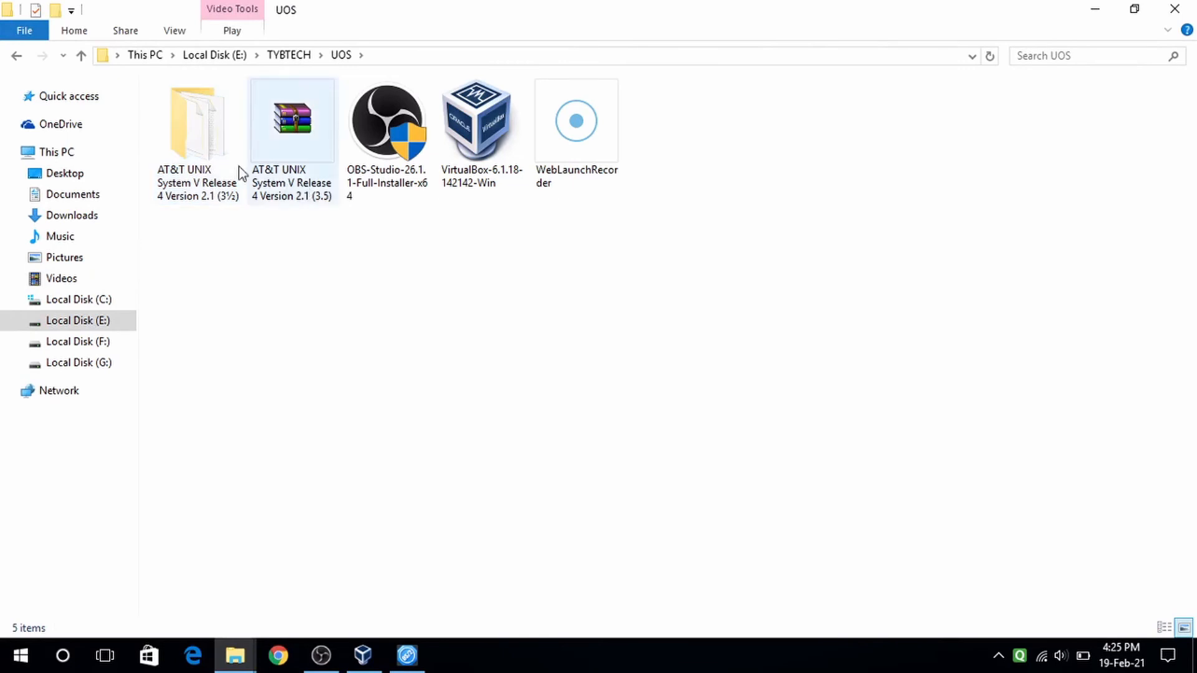
double_click(234, 174)
scroll(264, 200, down, 2)
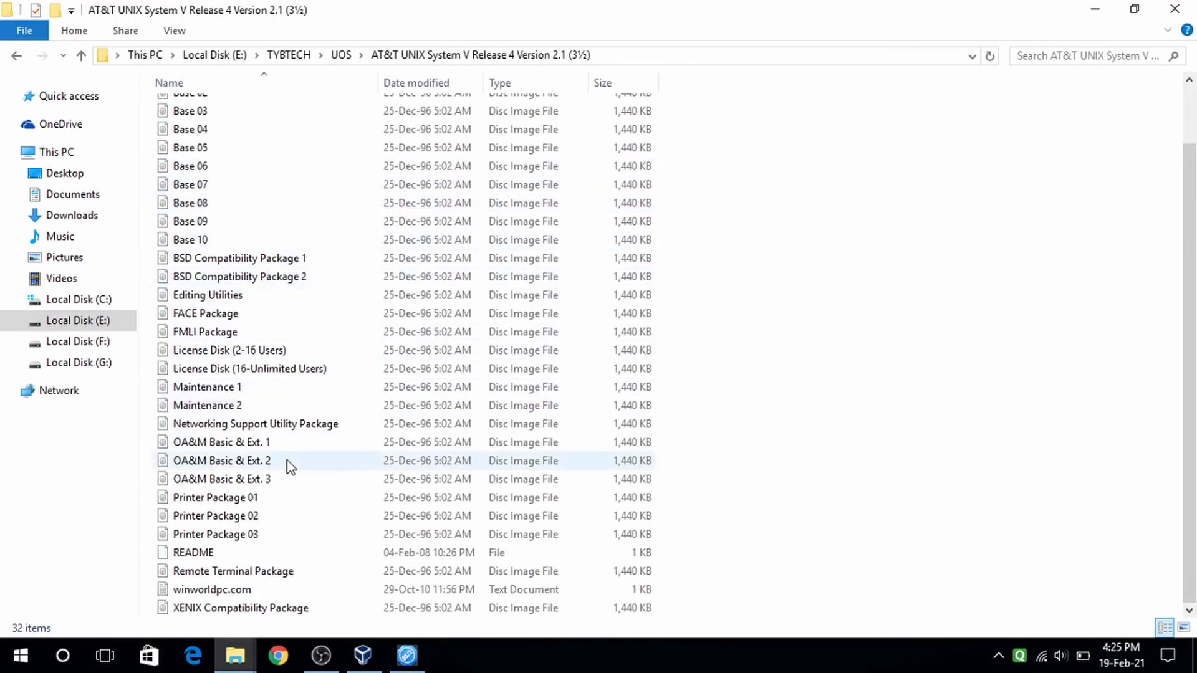
- Choose Open with for the README file and select Sublime Text
right_click(241, 559)
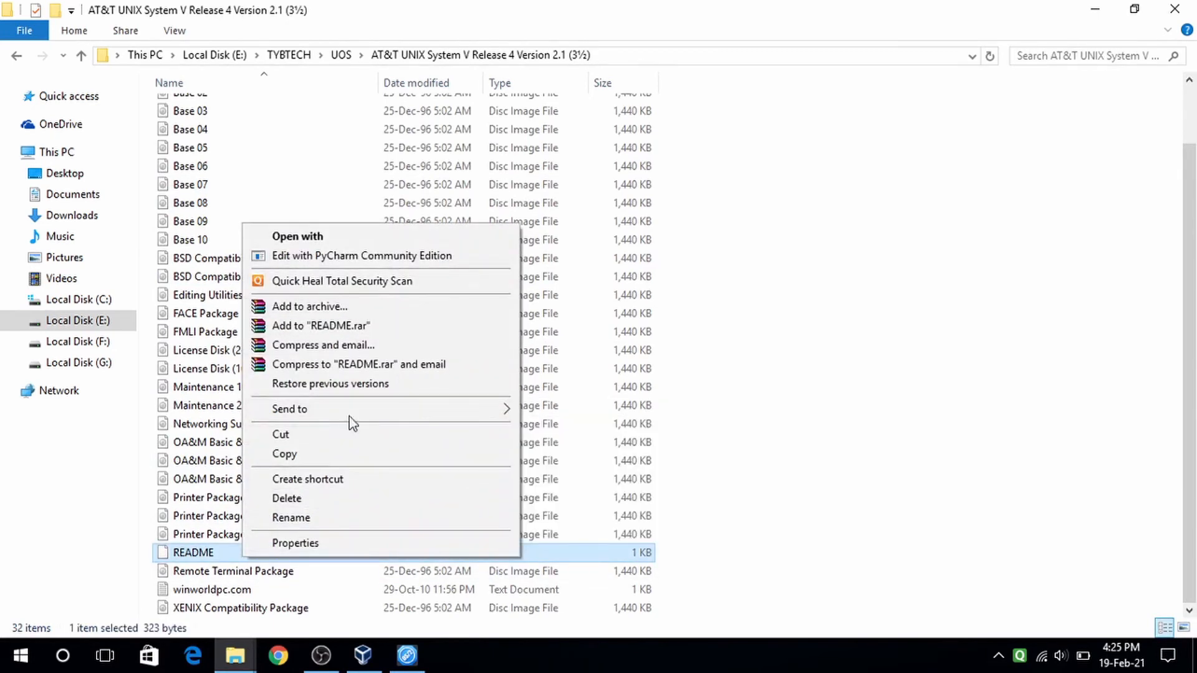
click(363, 255)
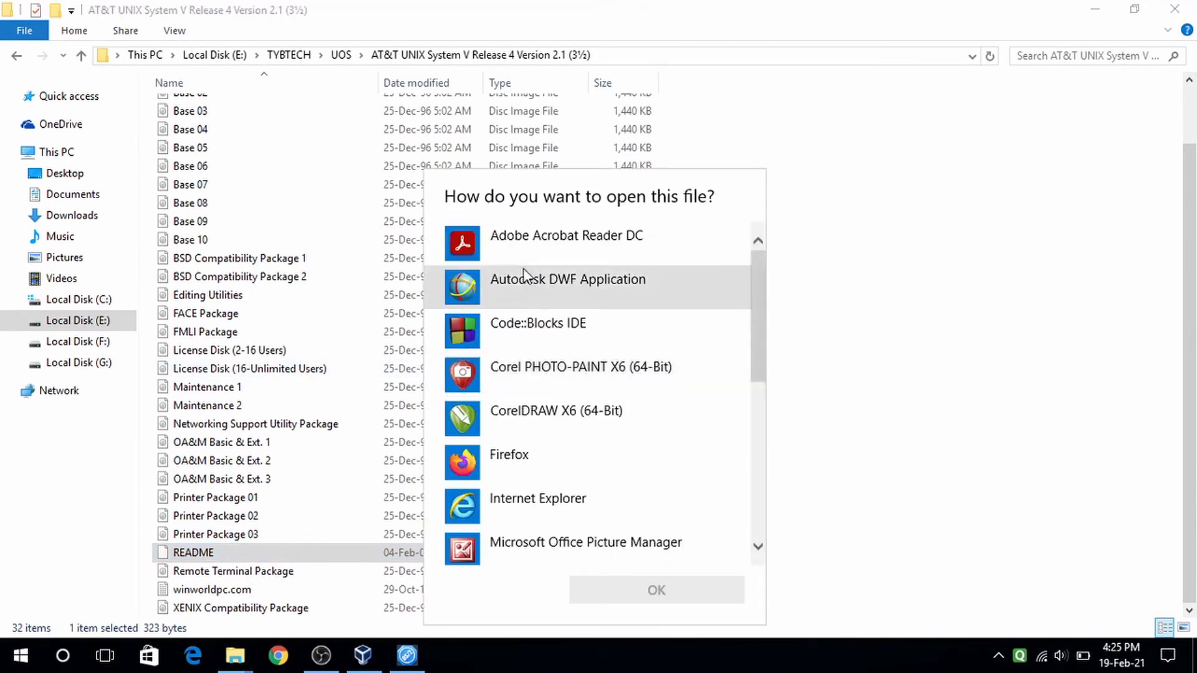
scroll(569, 420, down, 5)
click(569, 374)
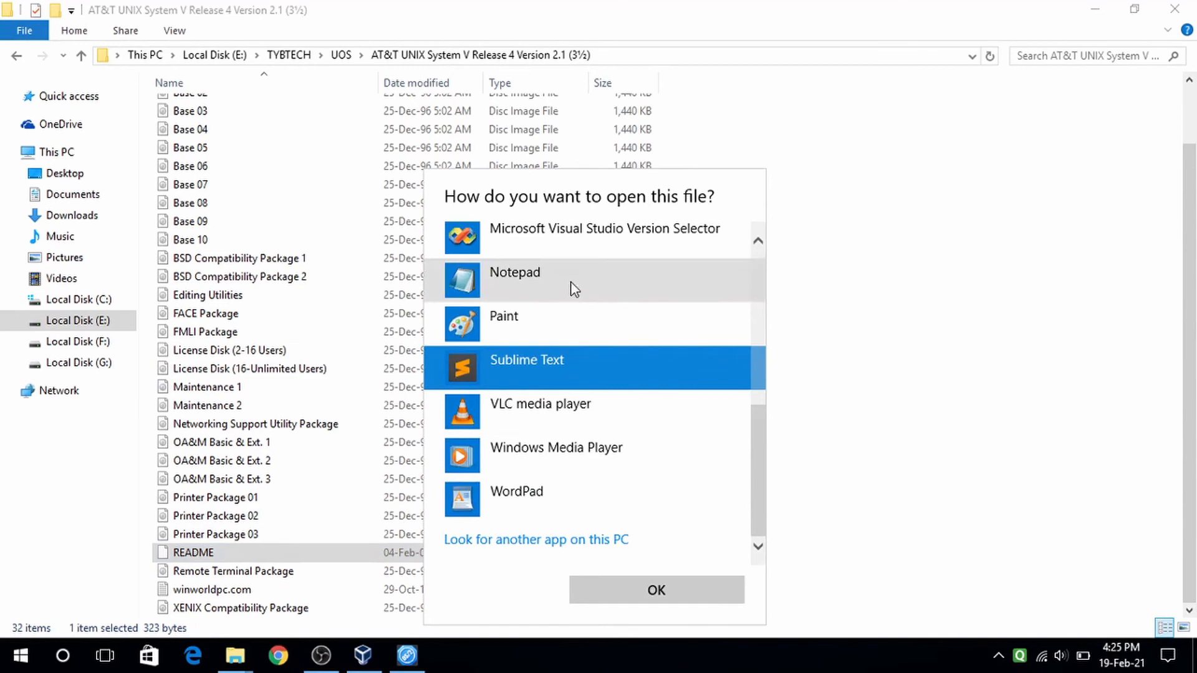
- Confirm opening README in Sublime Text to read the pkgadd -d diskette1 instruction
click(692, 597)
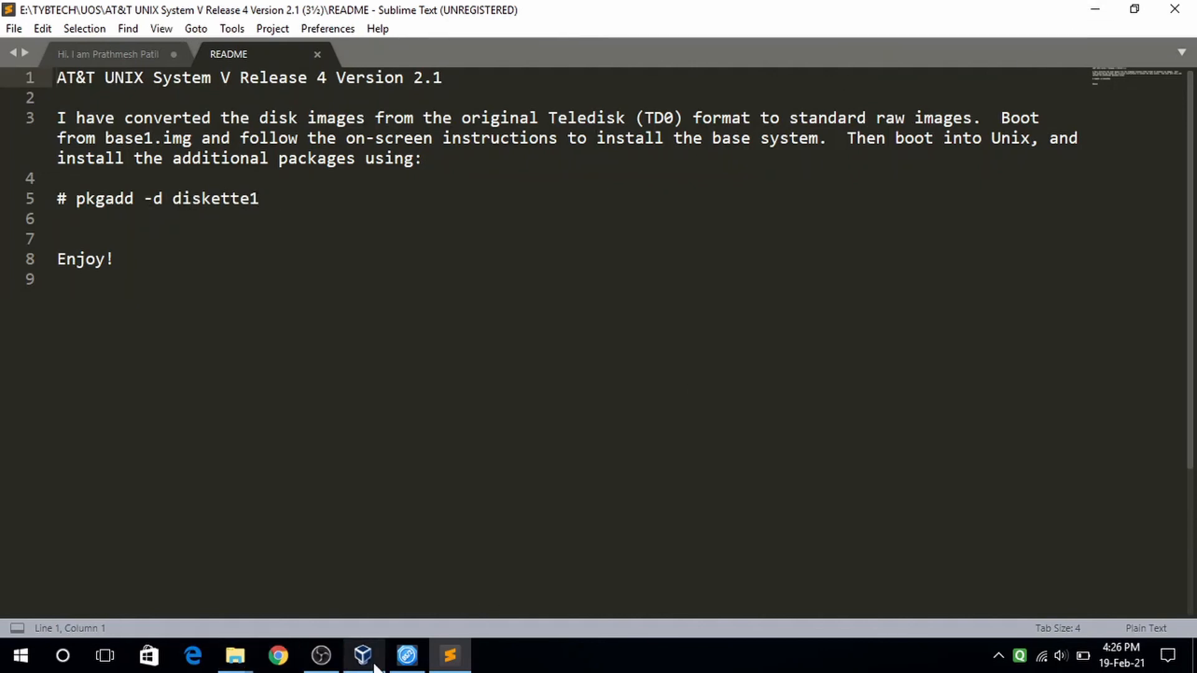
mouse_move(376, 666)
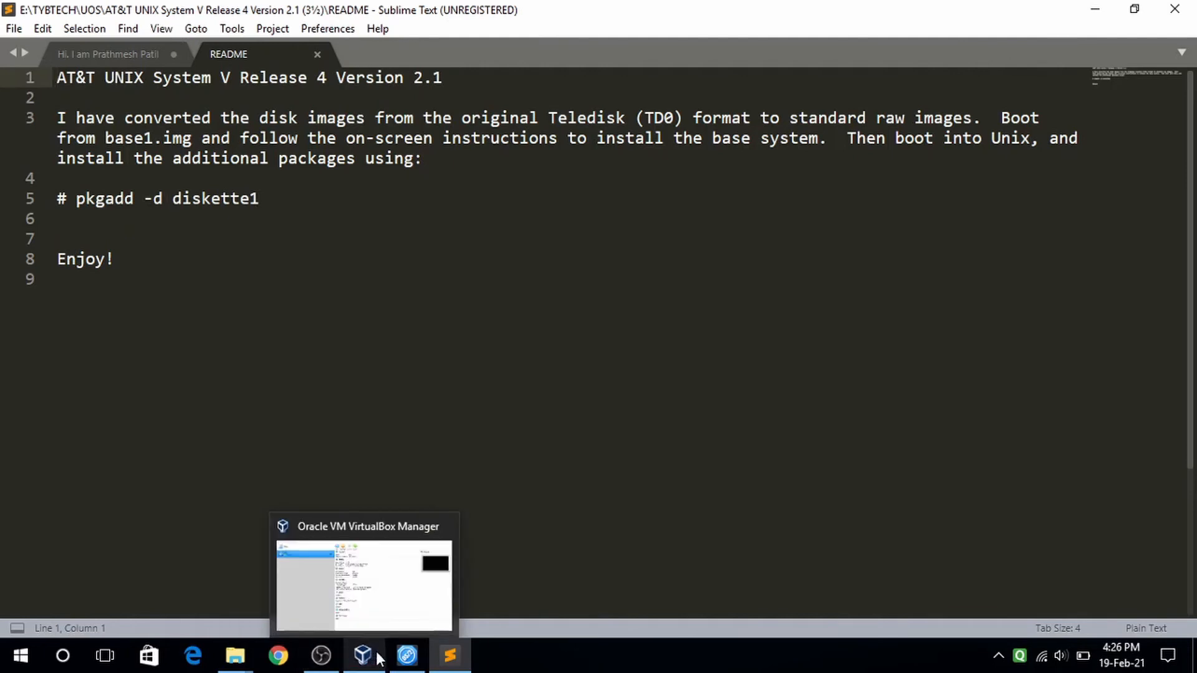
- Run pkgadd -d diskette1 in the Unix VM console
click(406, 655)
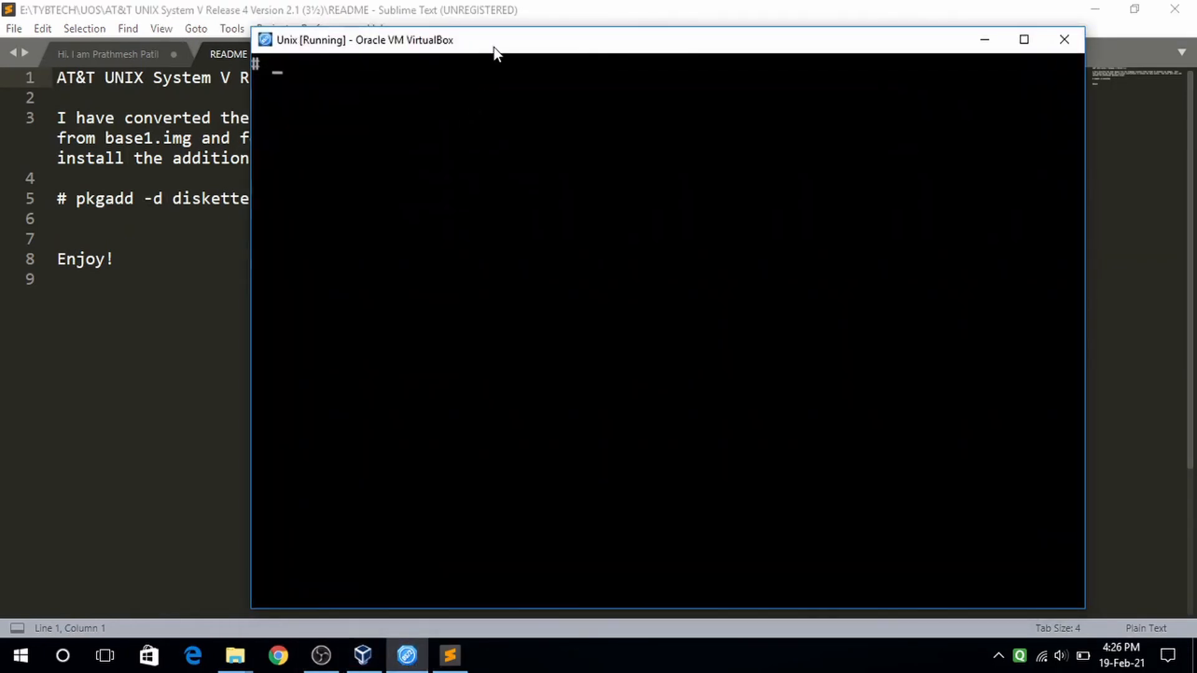
drag(494, 46, 583, 59)
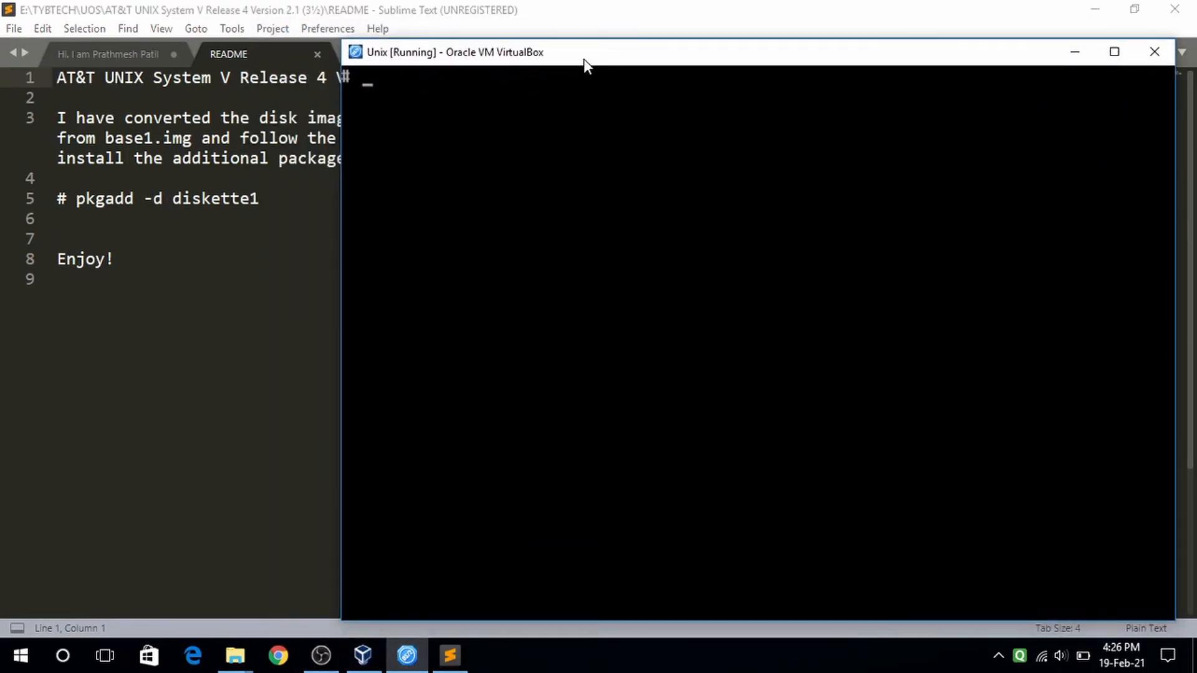
text(pkgadd -d)
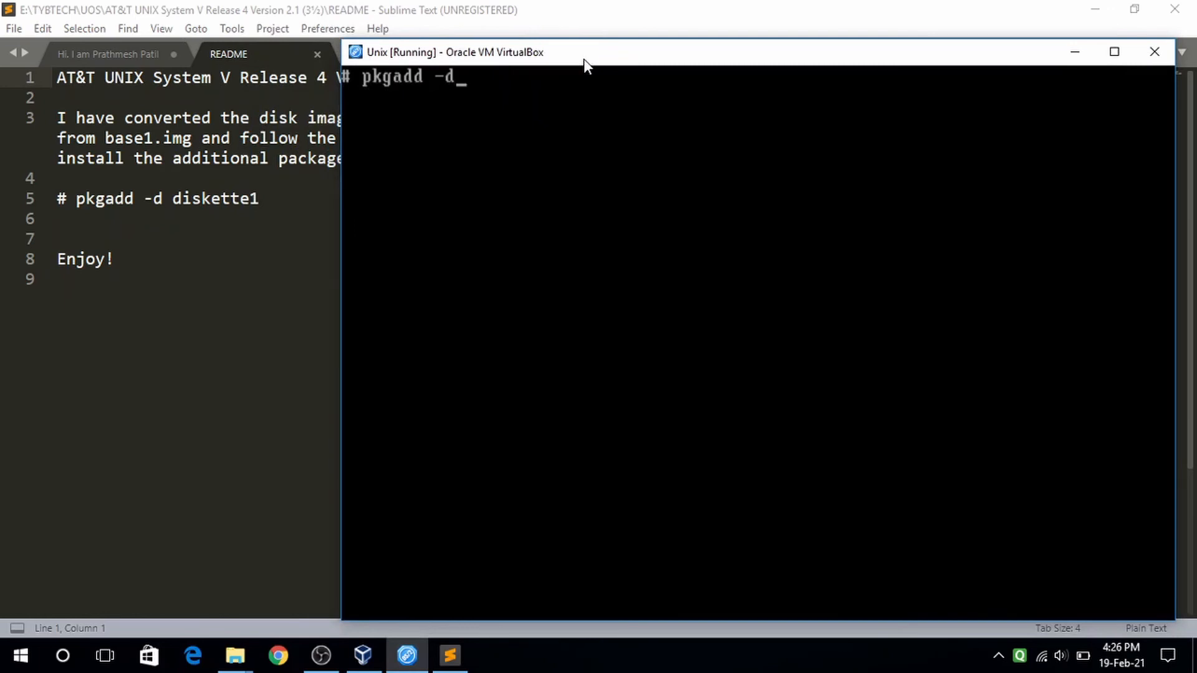
text( diskette)
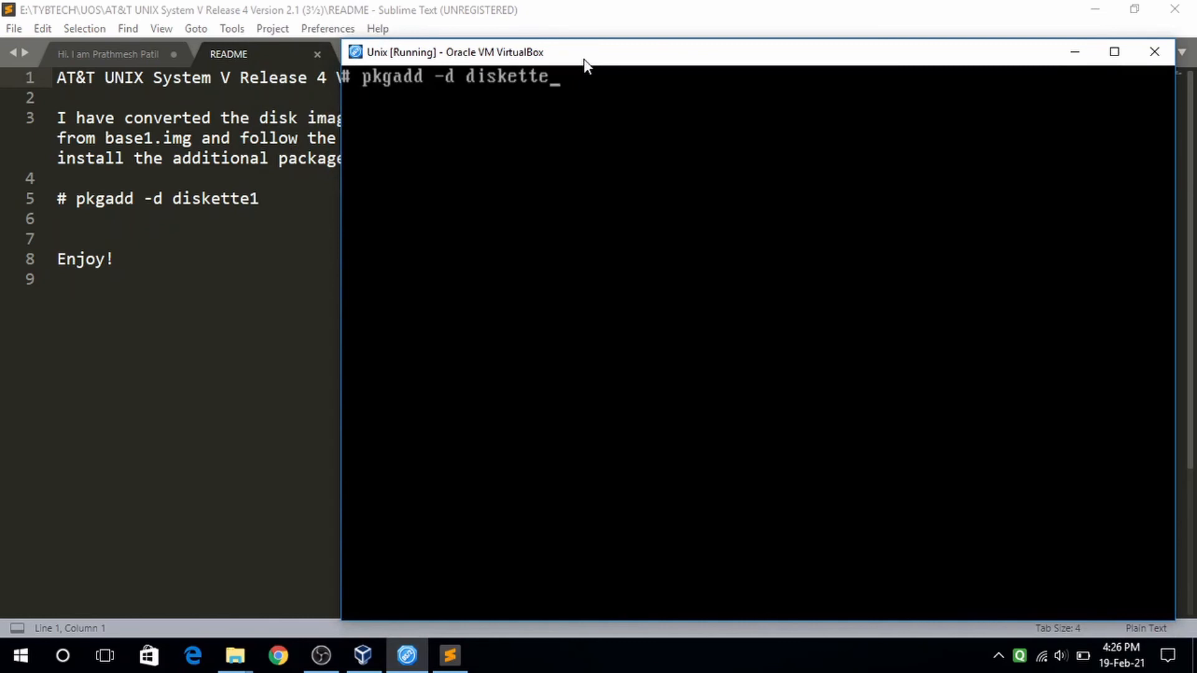
text(1)
key(Return)
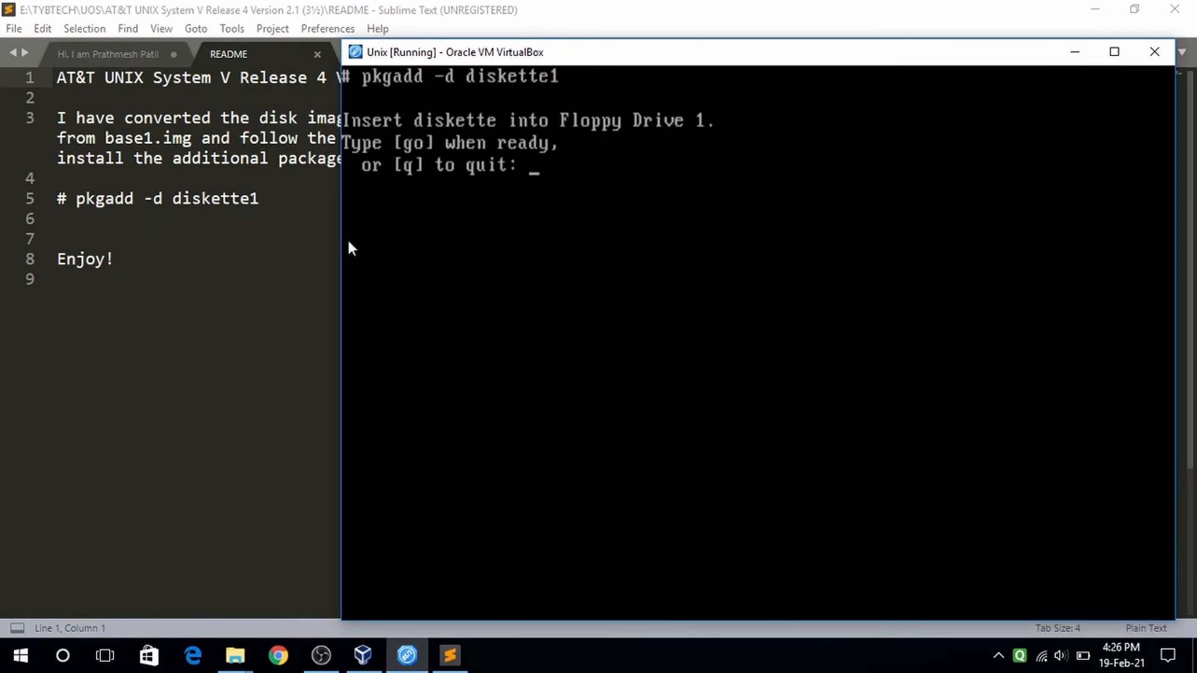
- Minimise the Sublime Text README and bring up the VirtualBox Manager
click(275, 266)
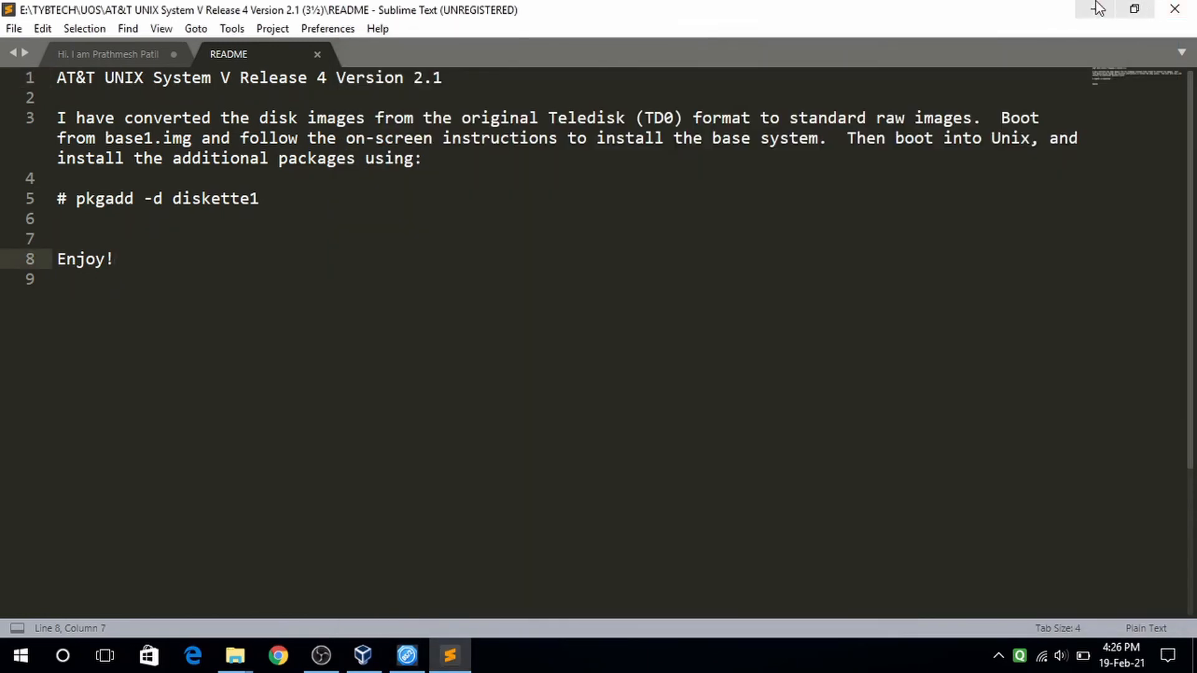
click(1091, 9)
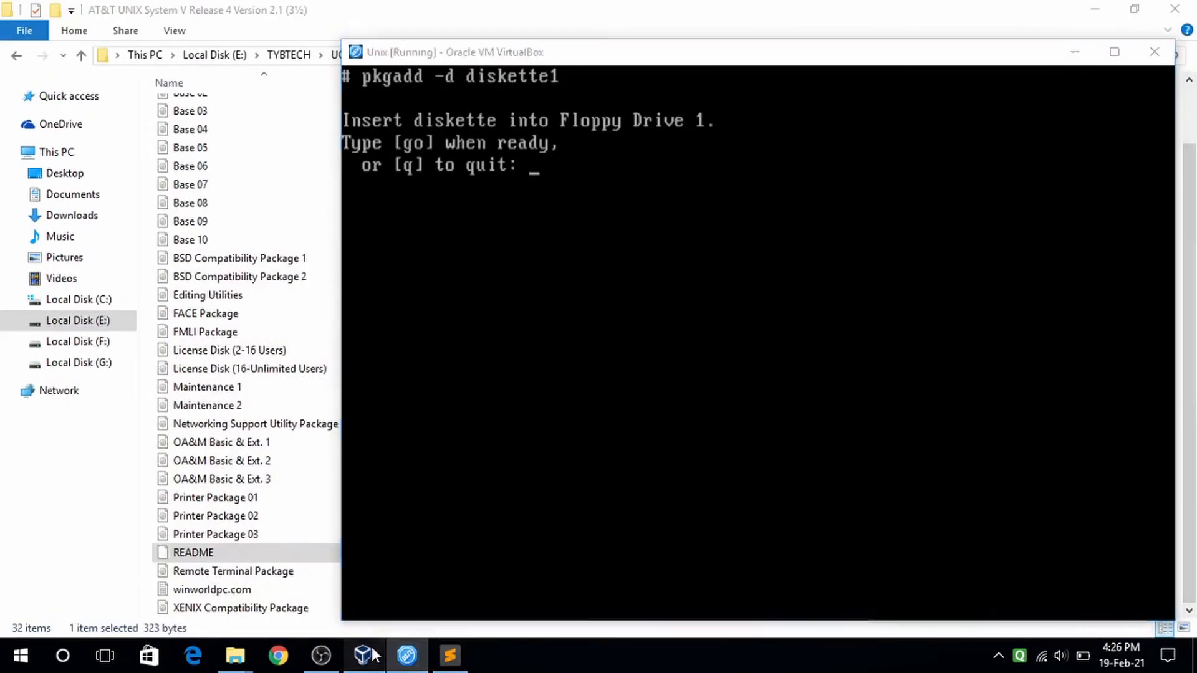
click(418, 609)
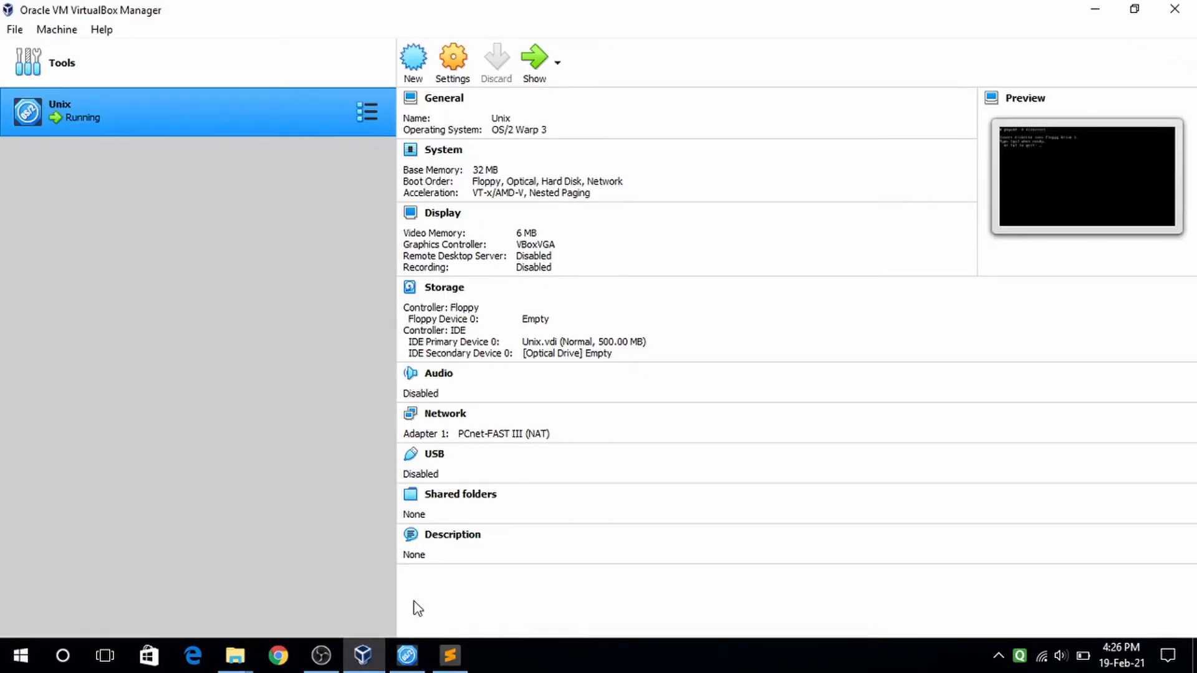
- Load Maintenance 1.img into the Unix VM's empty floppy drive, save, and return to its console
click(447, 61)
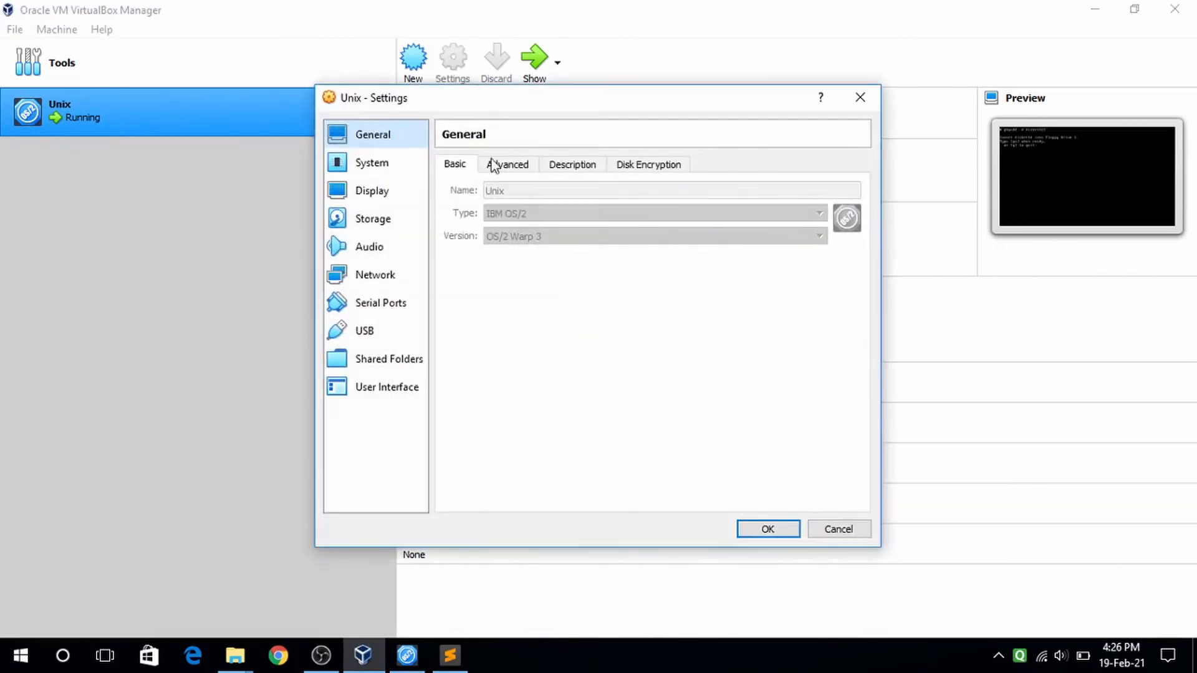
click(373, 219)
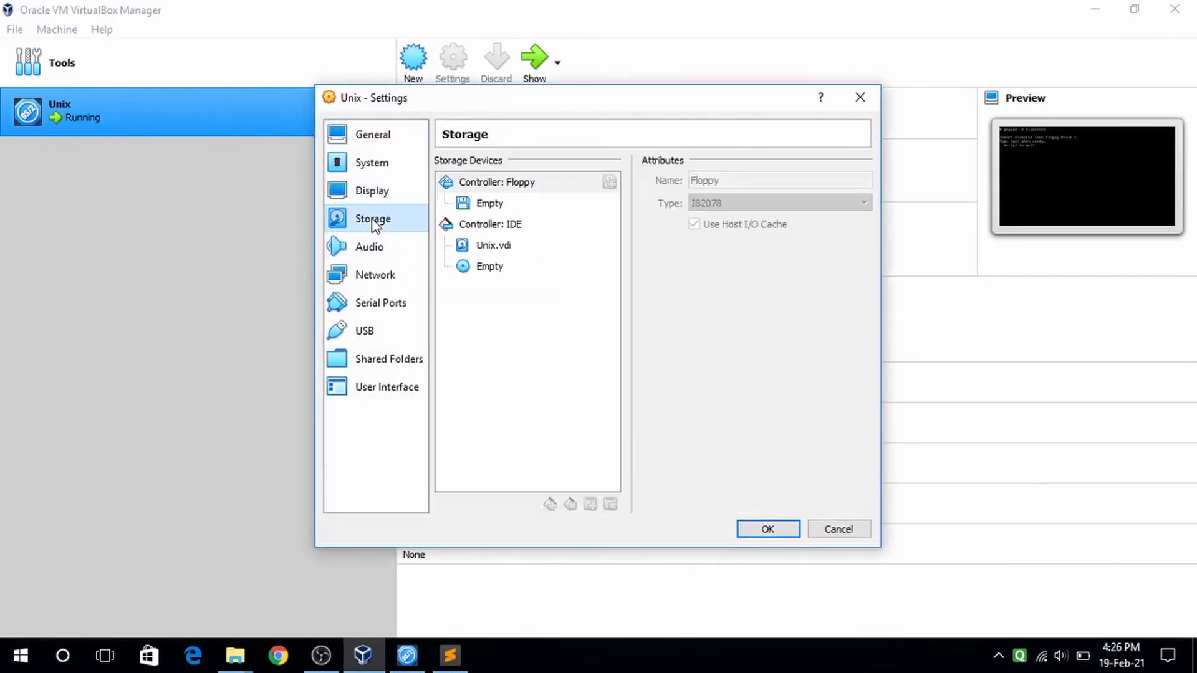
click(499, 210)
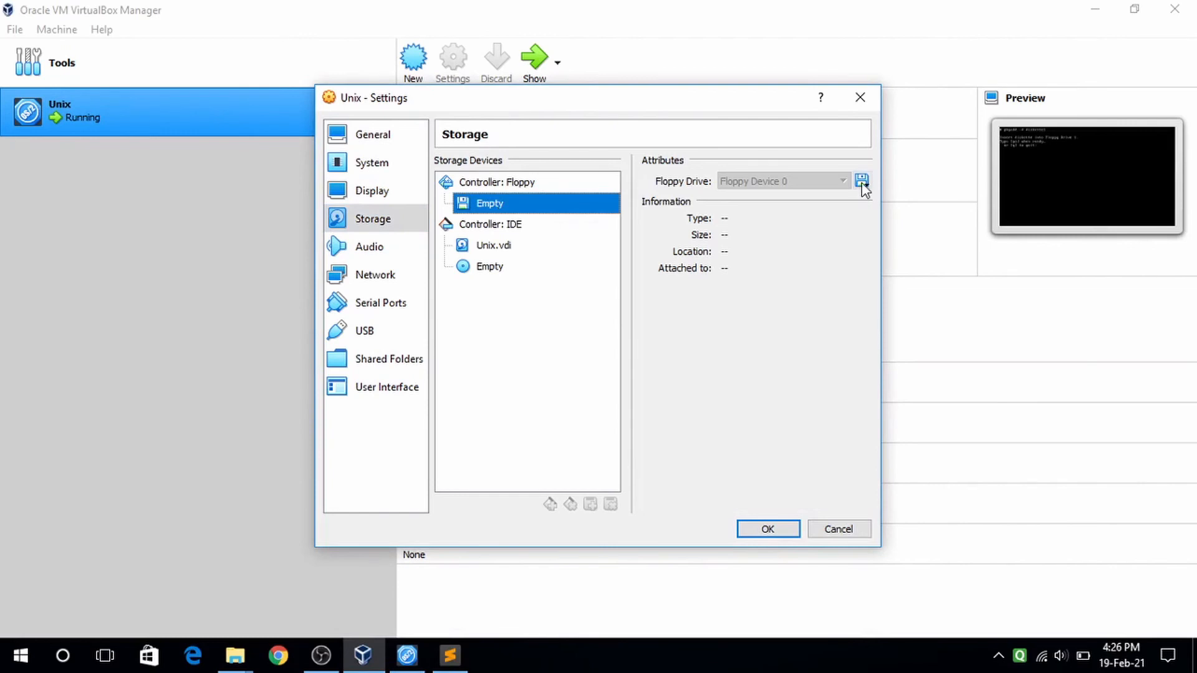
click(863, 181)
click(902, 223)
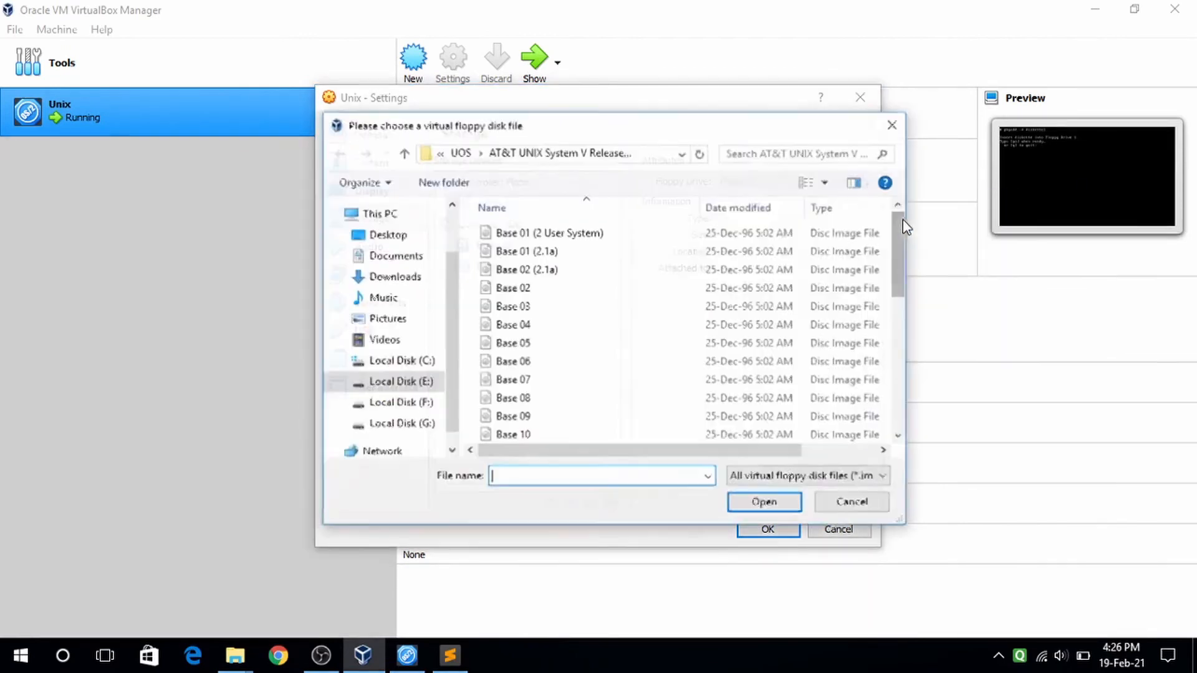
drag(901, 245, 888, 324)
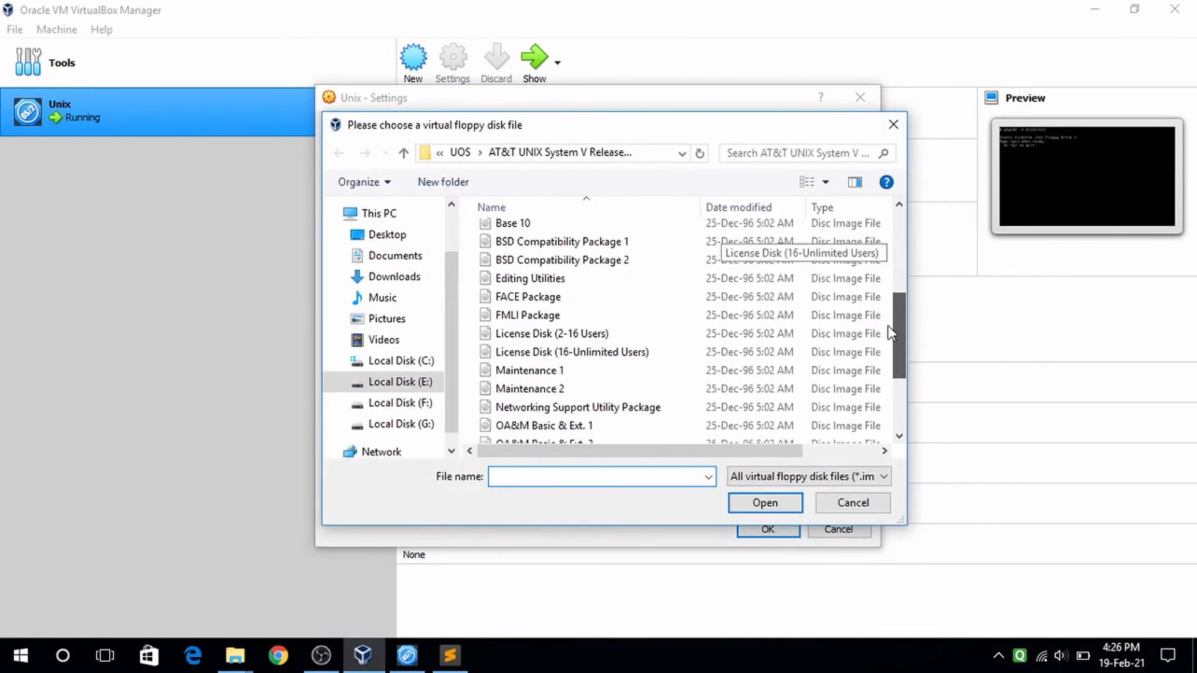
click(588, 371)
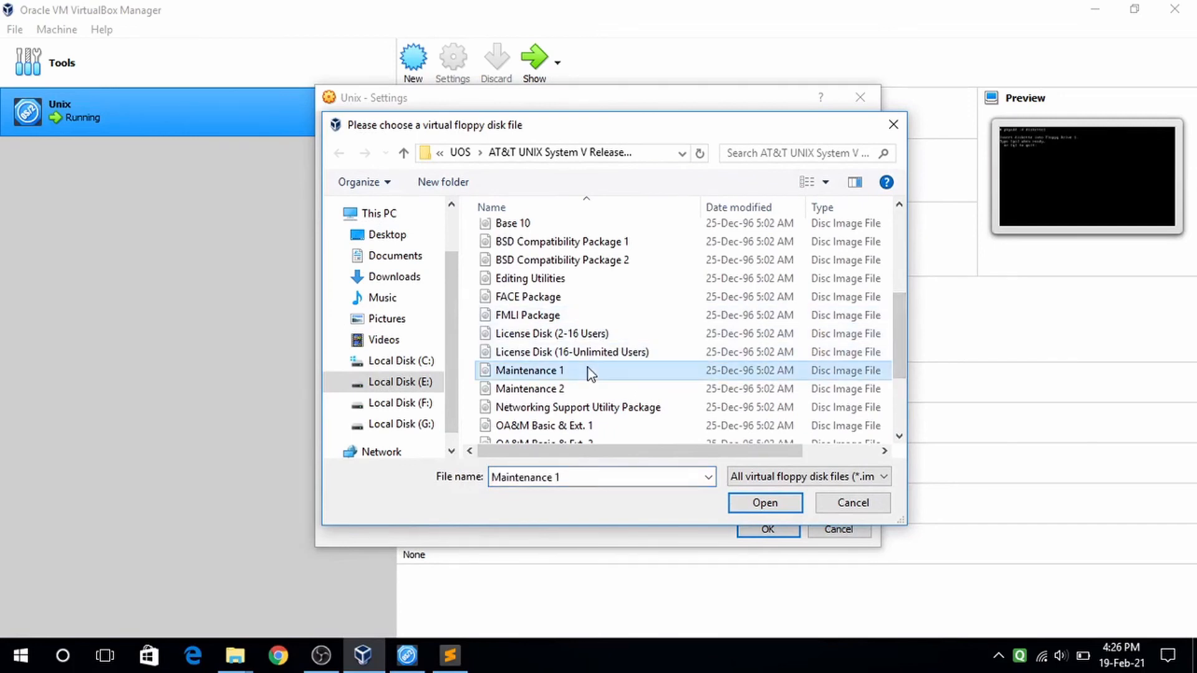
click(773, 508)
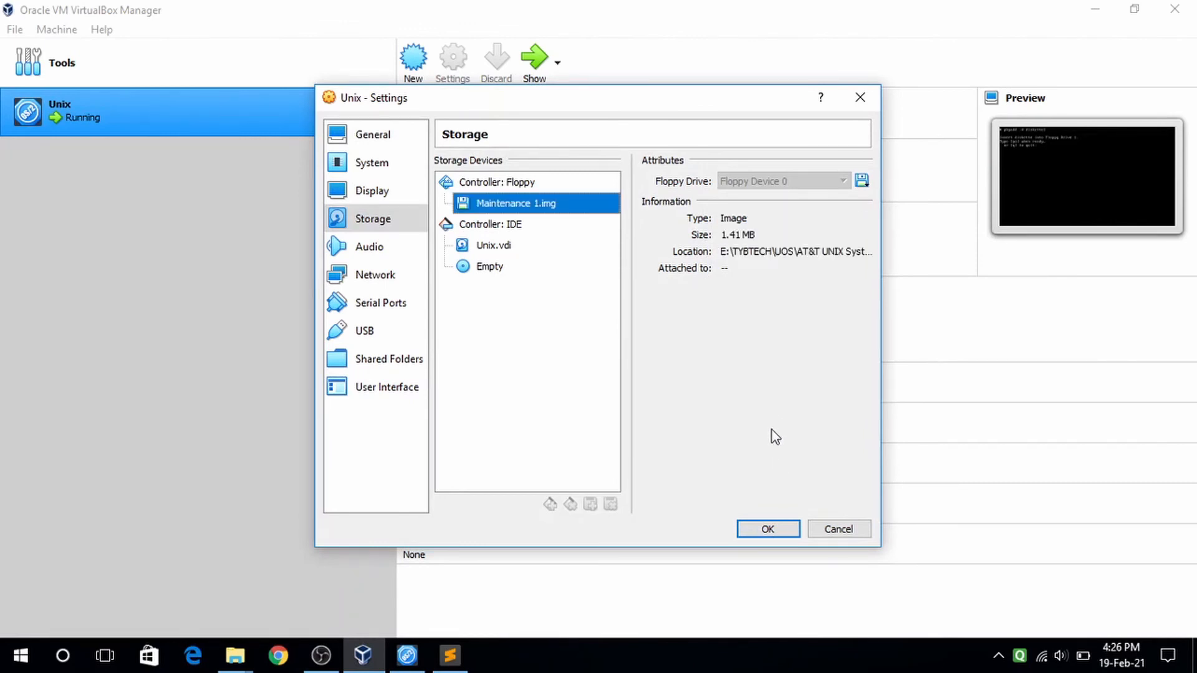
click(768, 531)
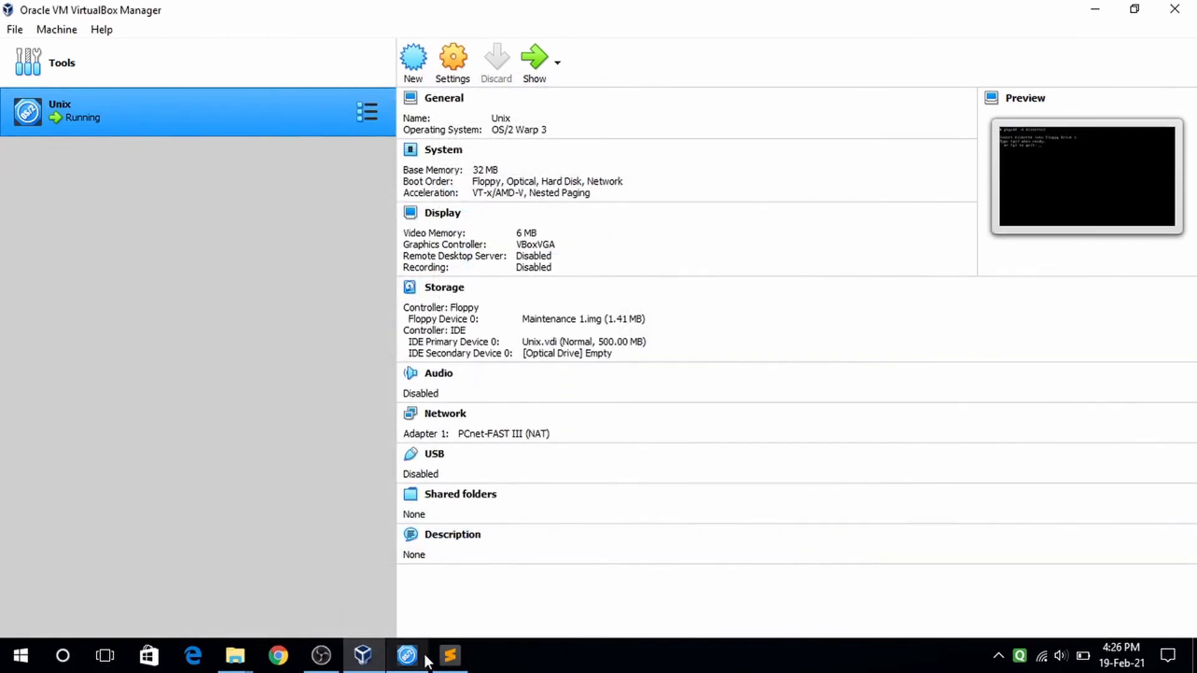
click(421, 656)
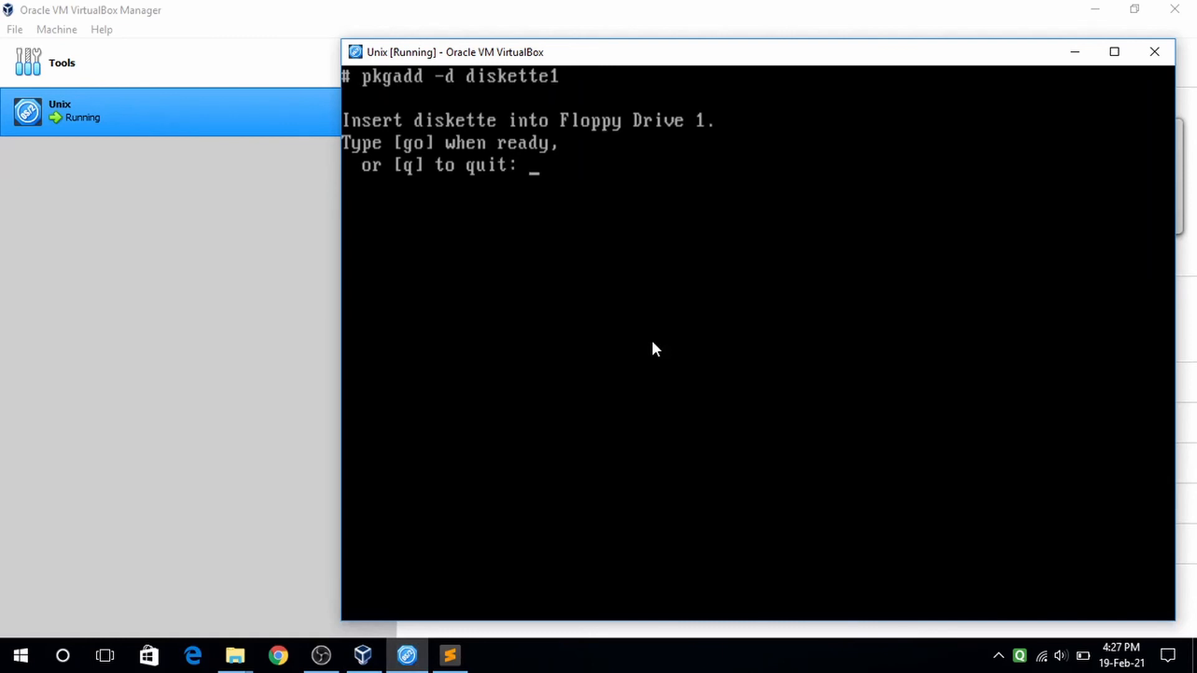
- Answer go to read the diskette, then all to install basepat part 1
text(go)
key(Return)
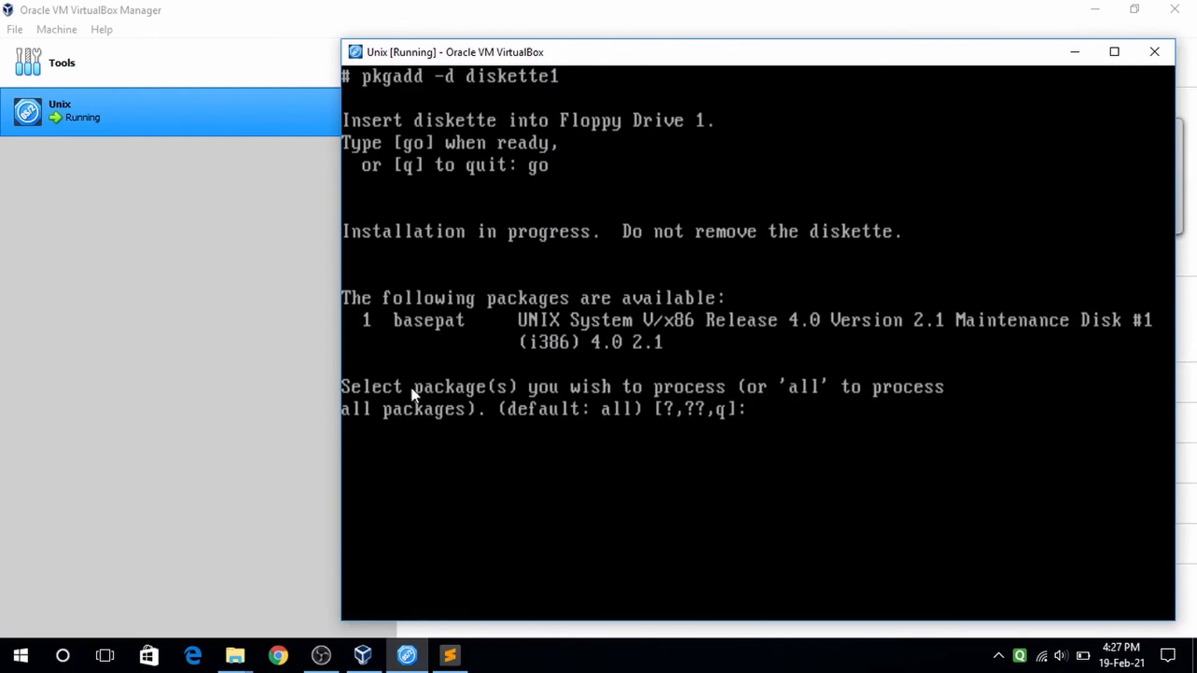
text(all)
key(Return)
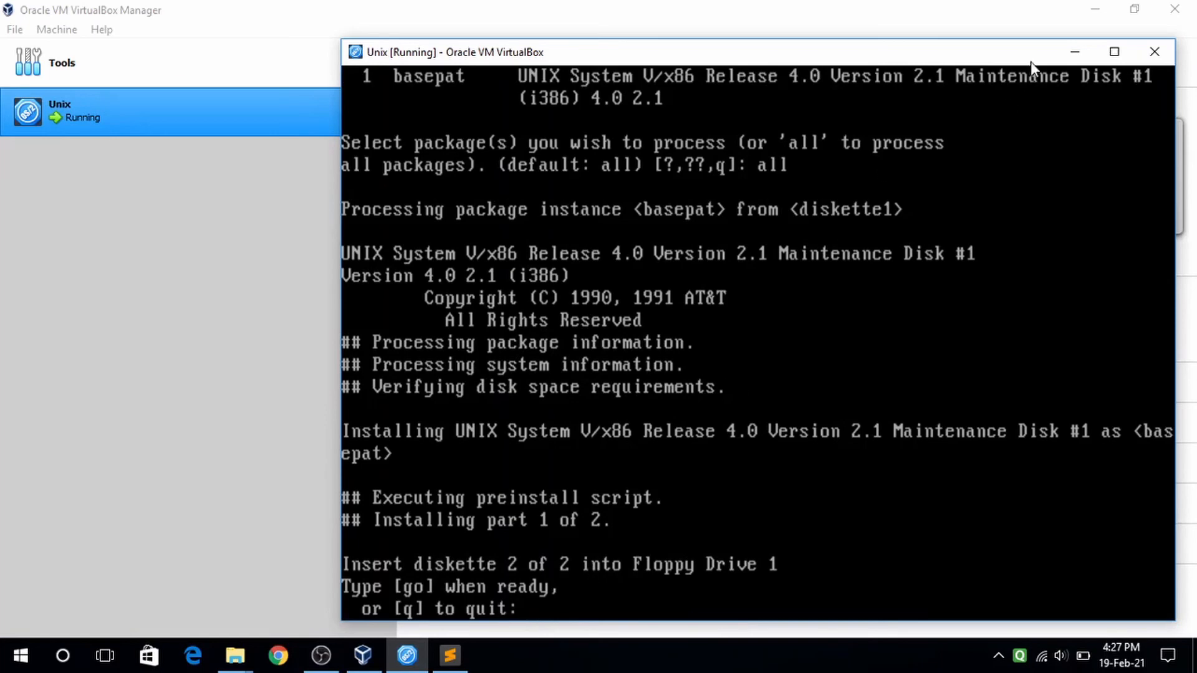
- Replace Maintenance 1.img with Maintenance 2.img in the floppy drive, save, and reopen the console
click(1075, 51)
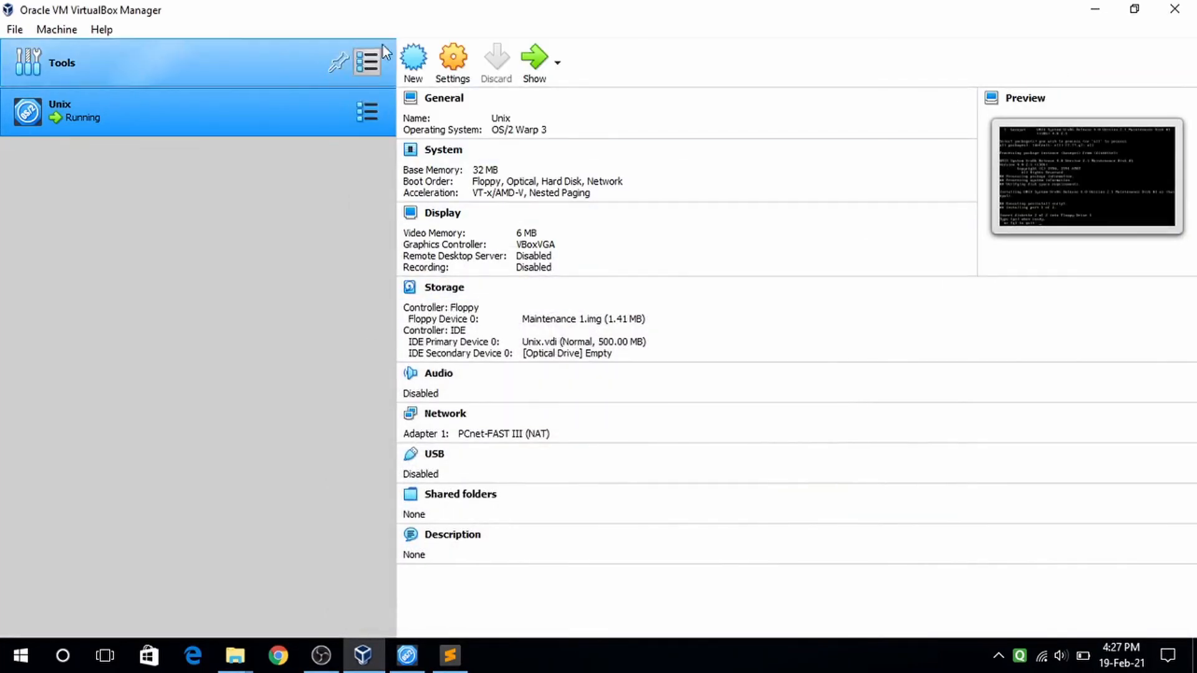
click(469, 70)
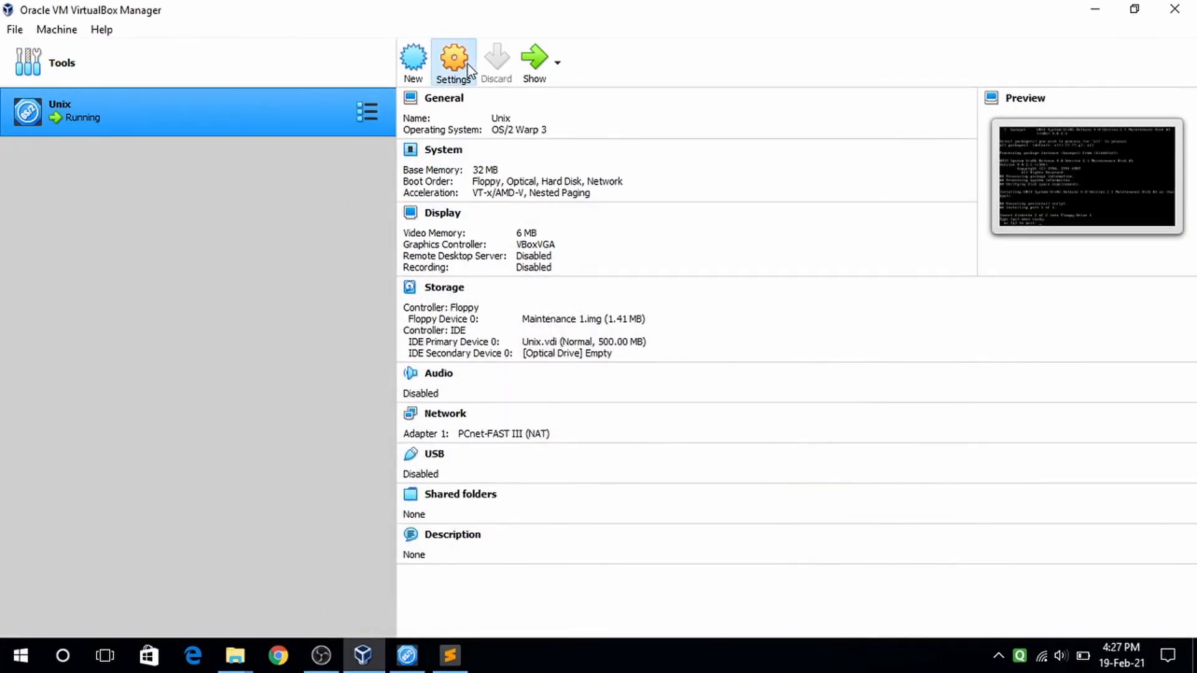
click(374, 246)
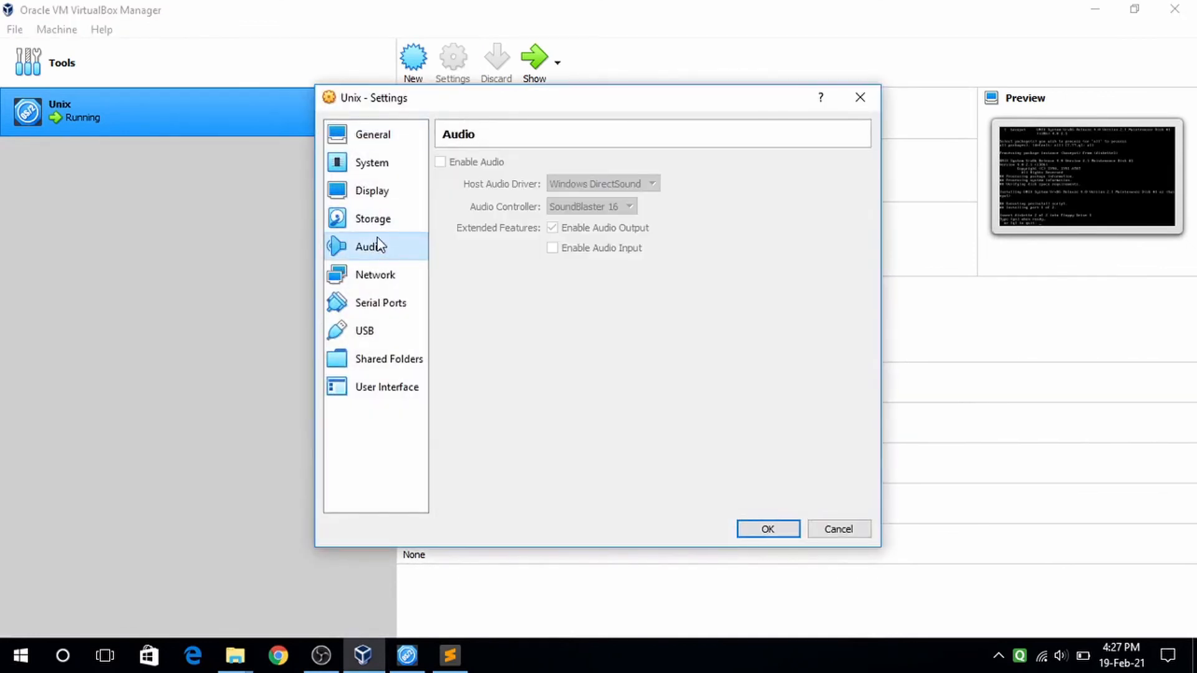
click(378, 228)
click(536, 205)
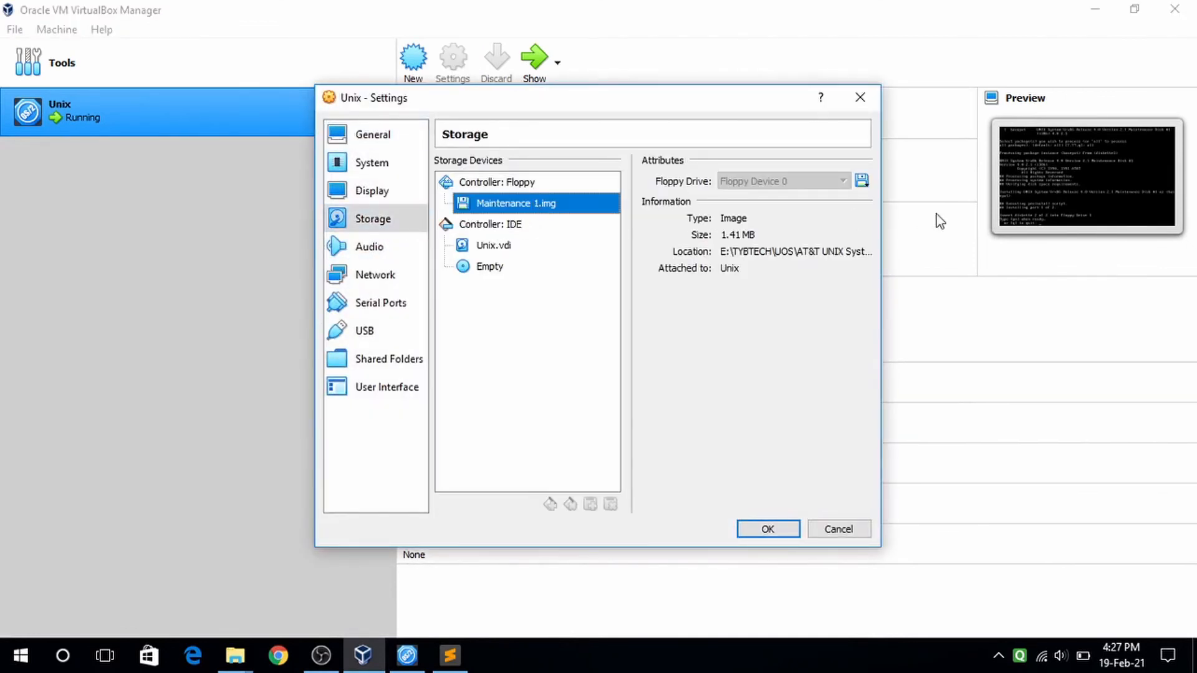
click(862, 180)
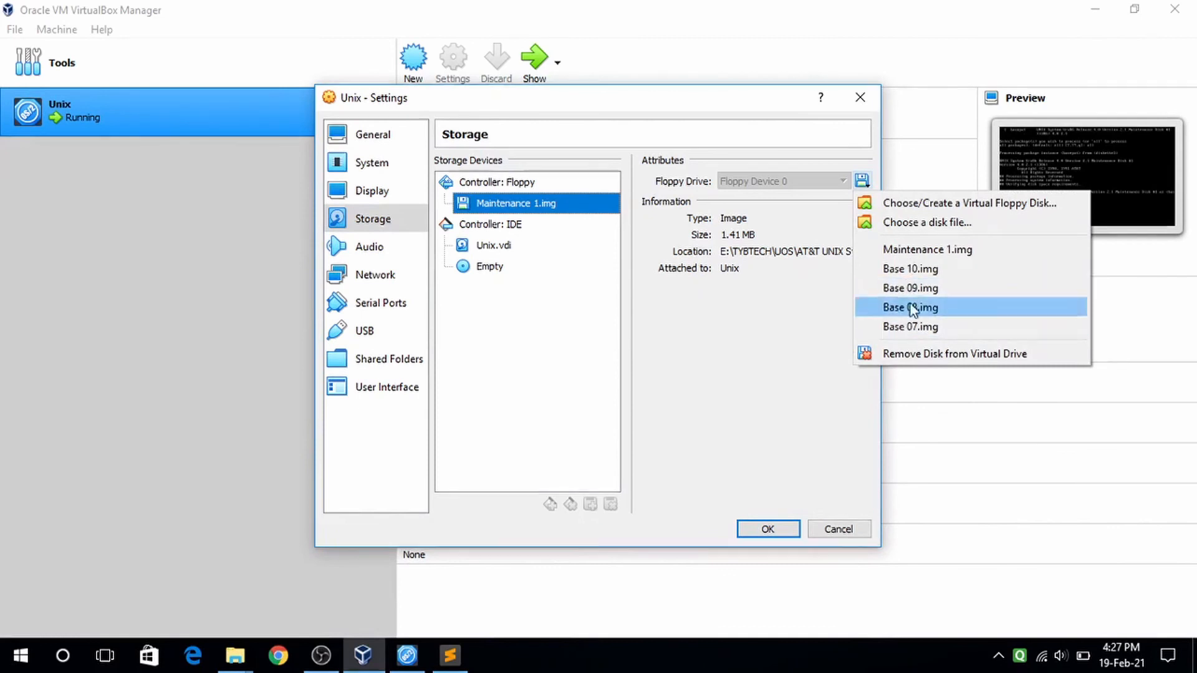
click(923, 225)
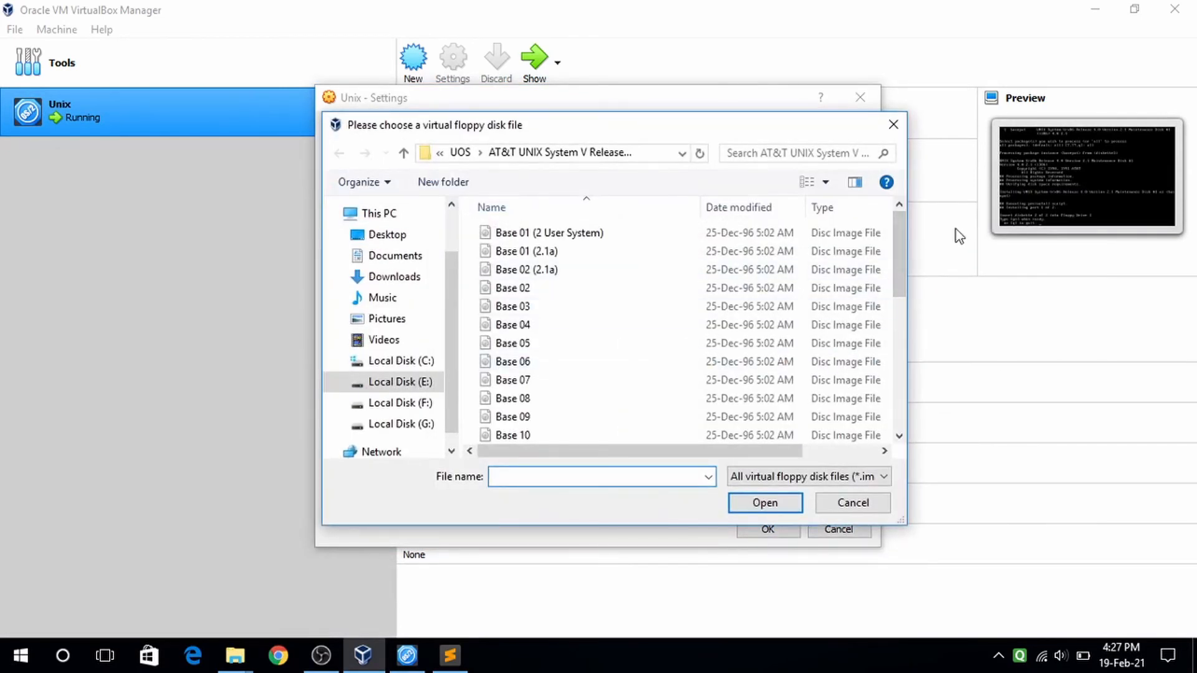
scroll(905, 244, down, 2)
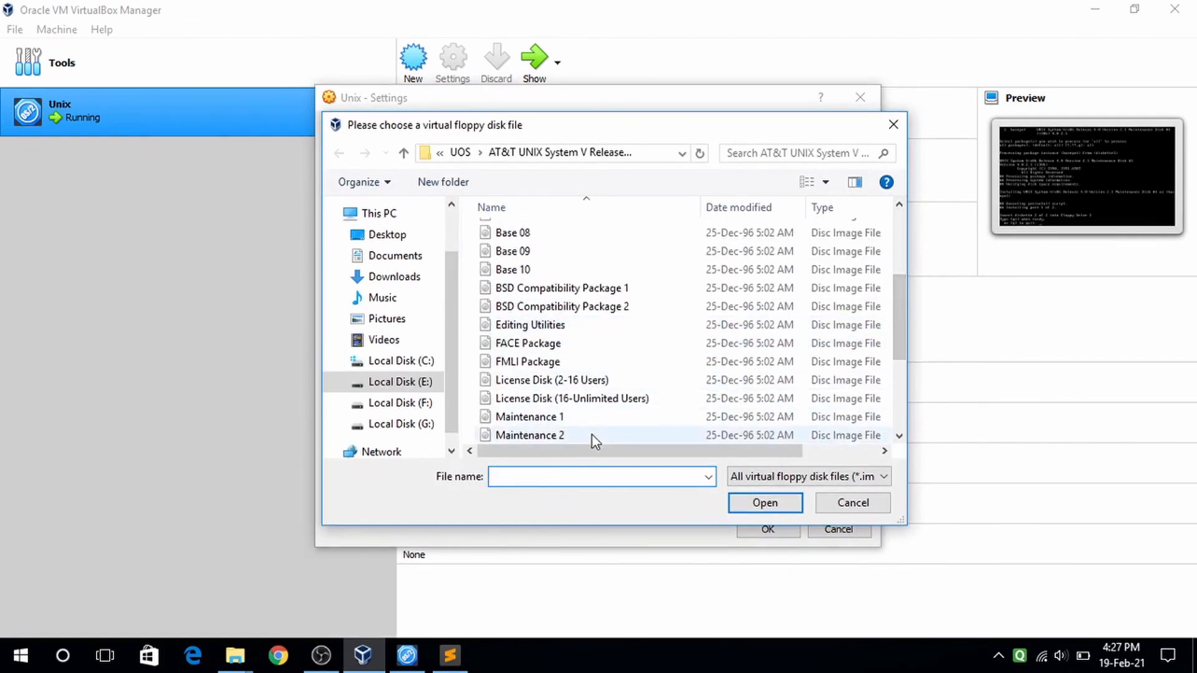
click(591, 435)
click(764, 501)
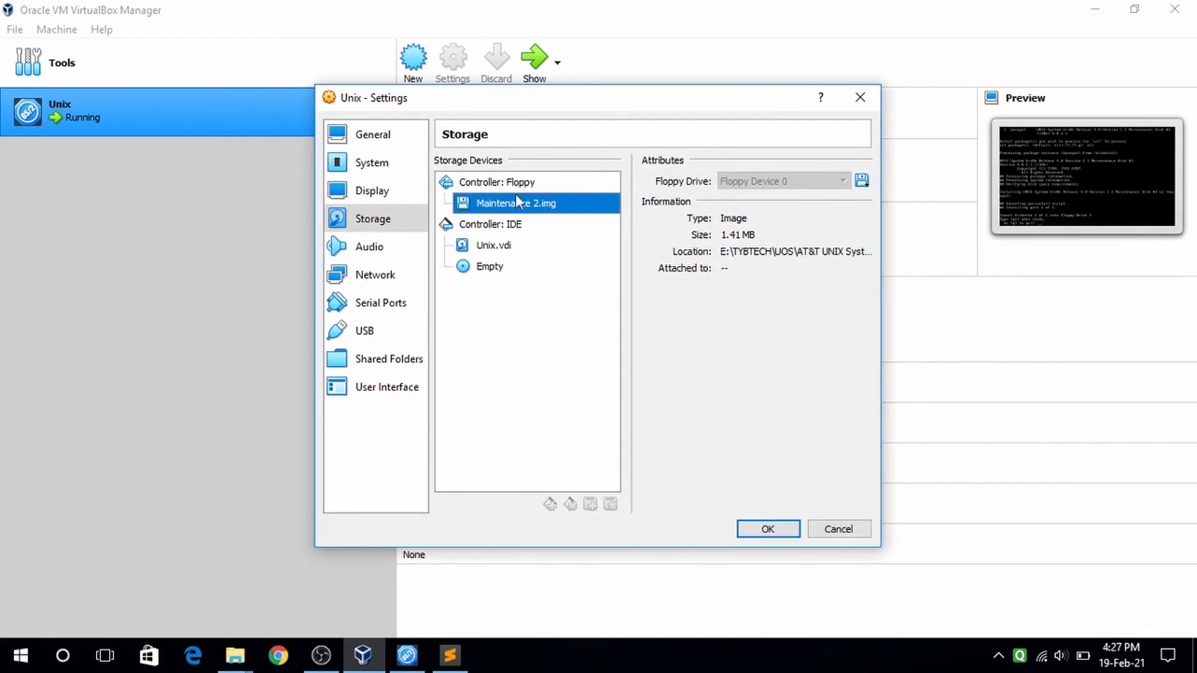
click(768, 529)
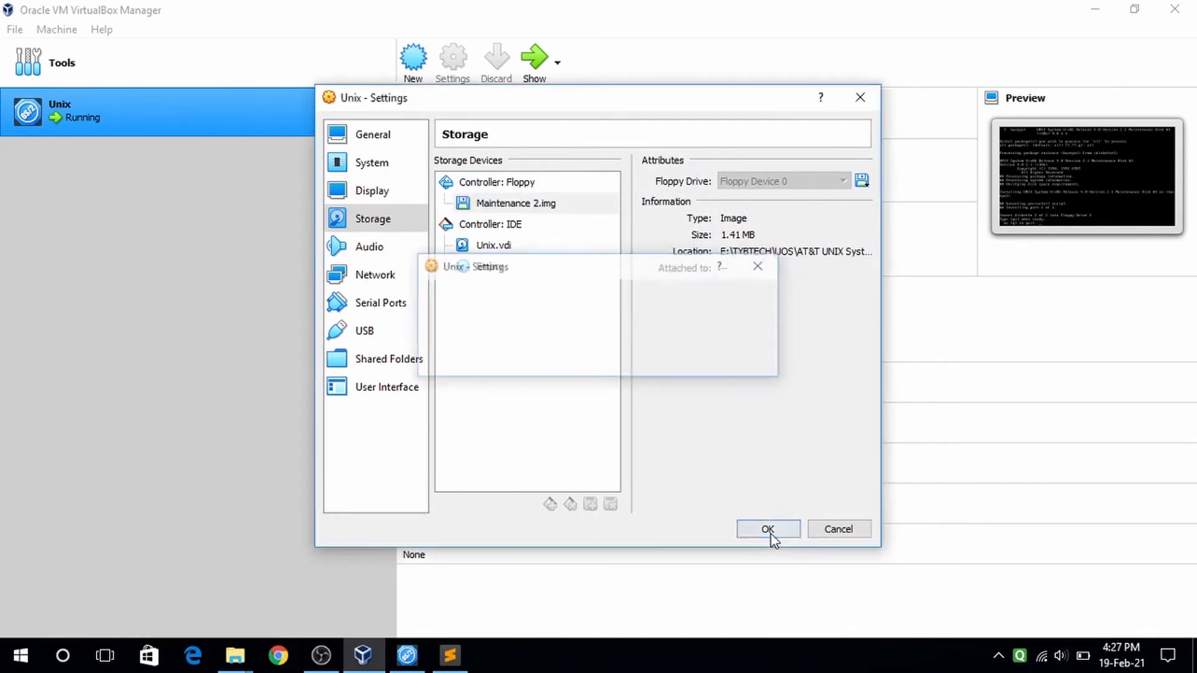
click(424, 660)
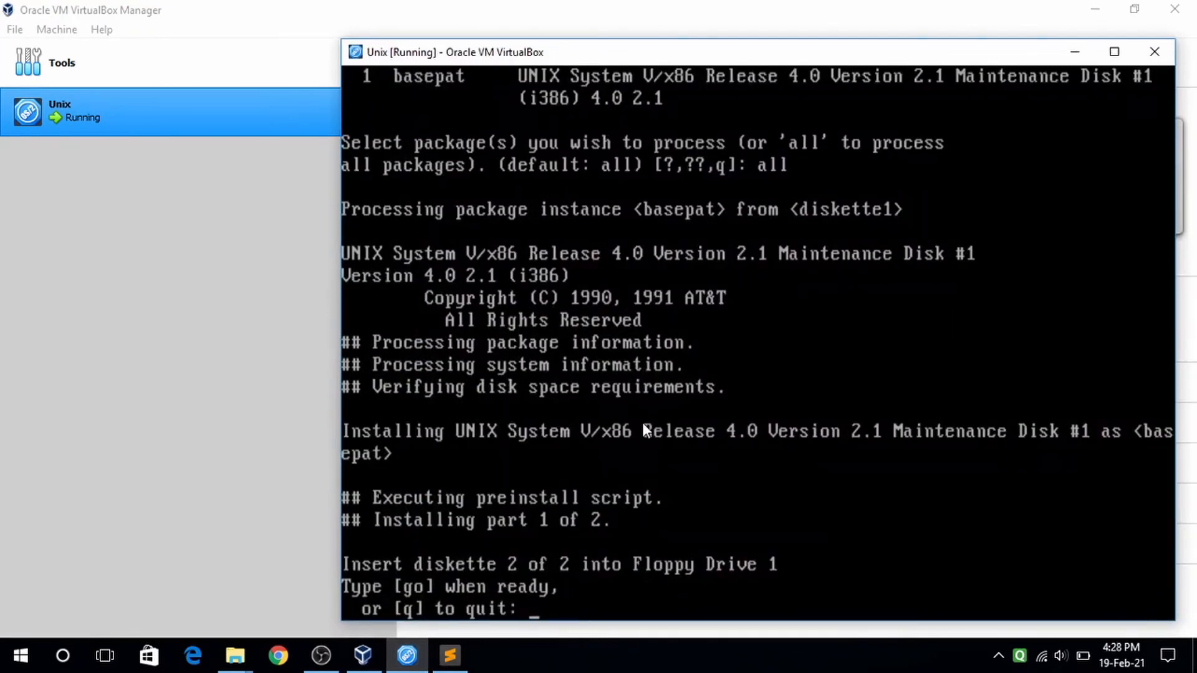
- Answer go for diskette 2, acknowledge the system message, then quit pkgadd with q
text(go)
key(Return)
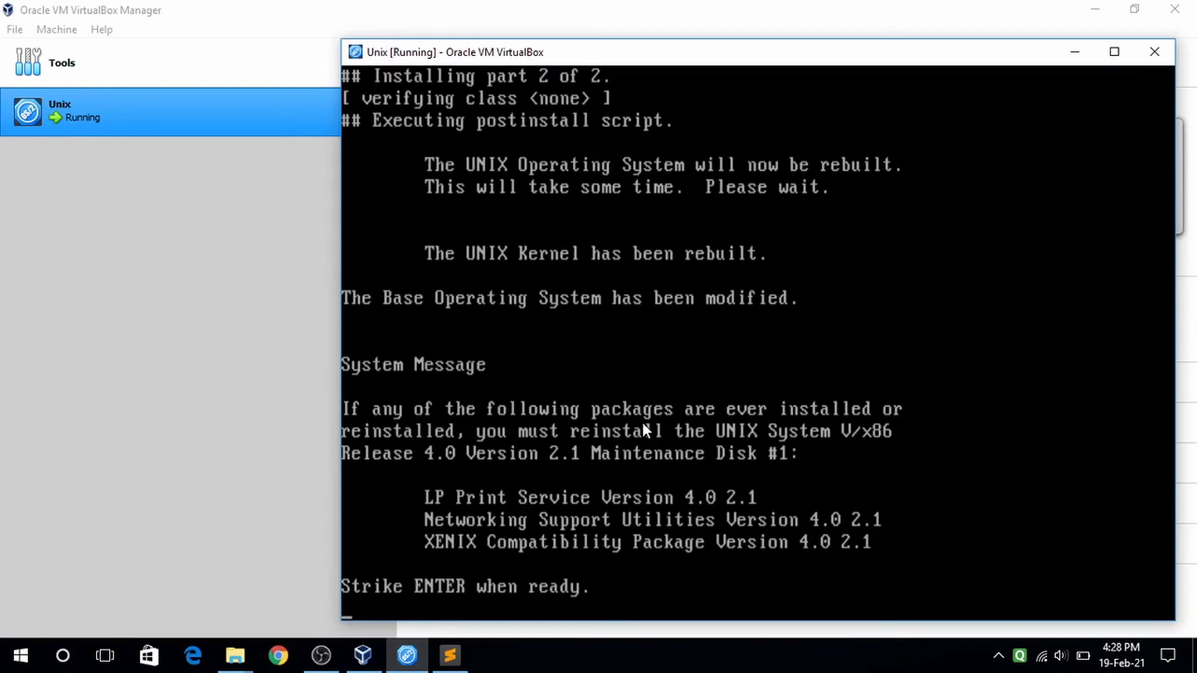
key(Return)
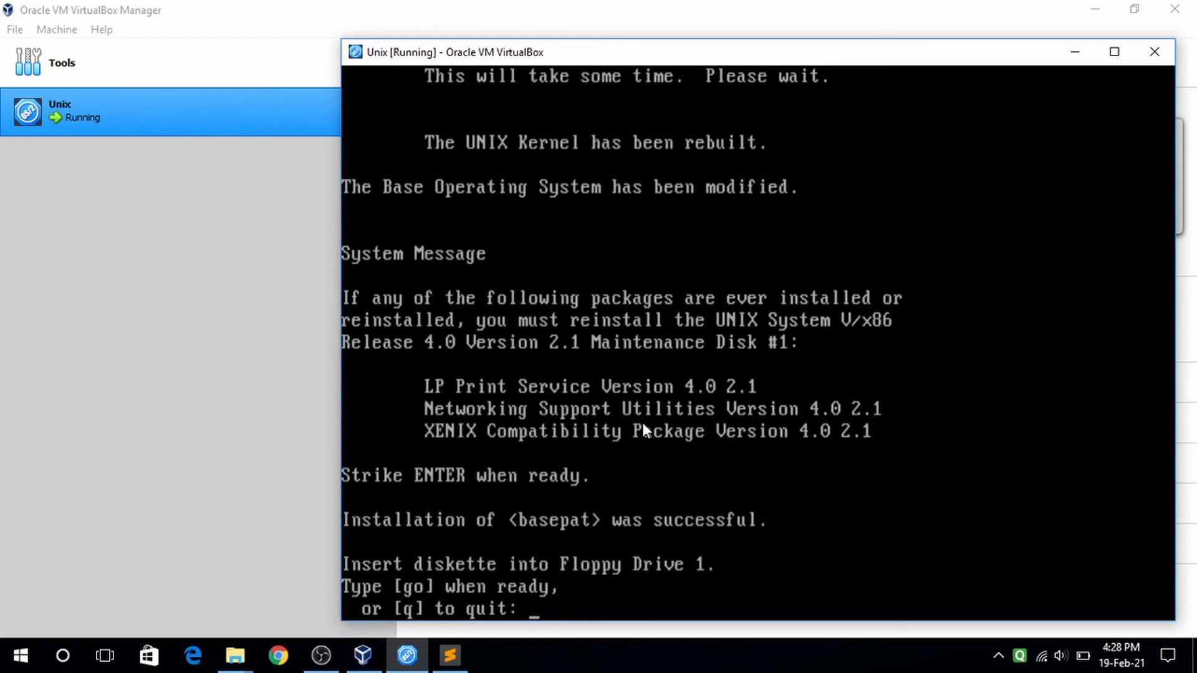
text(q)
key(Return)
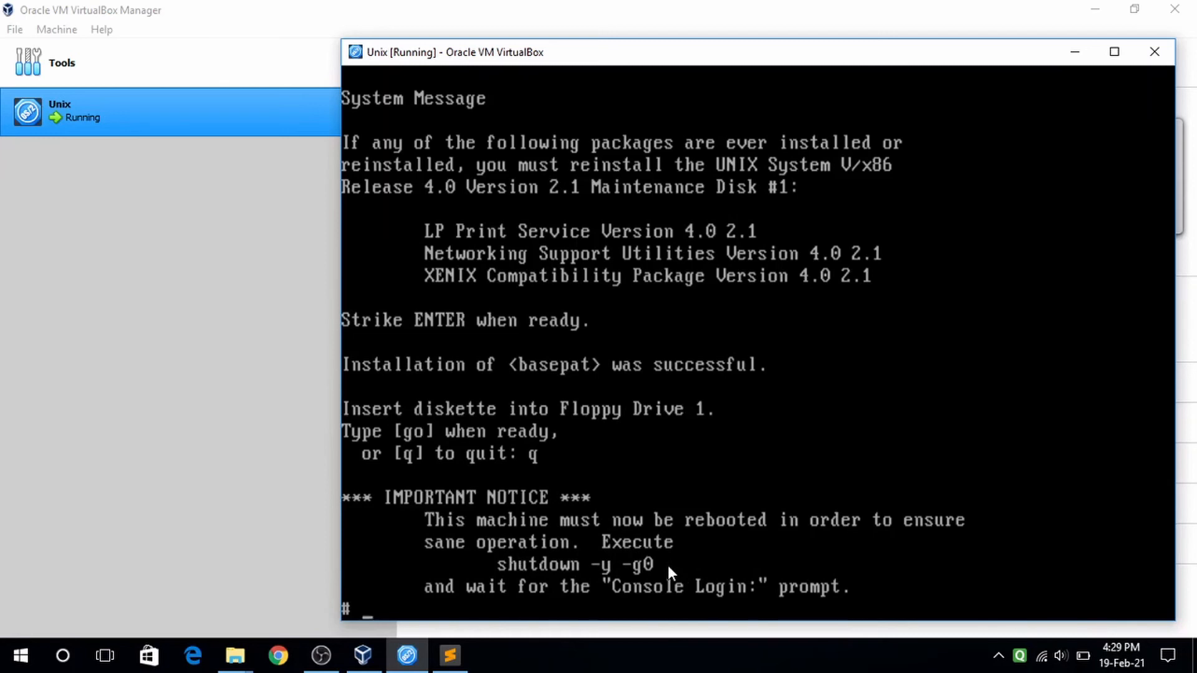
- Run shutdown -y -g0 to bring the Unix system down immediately without confirmation
text(shutdow)
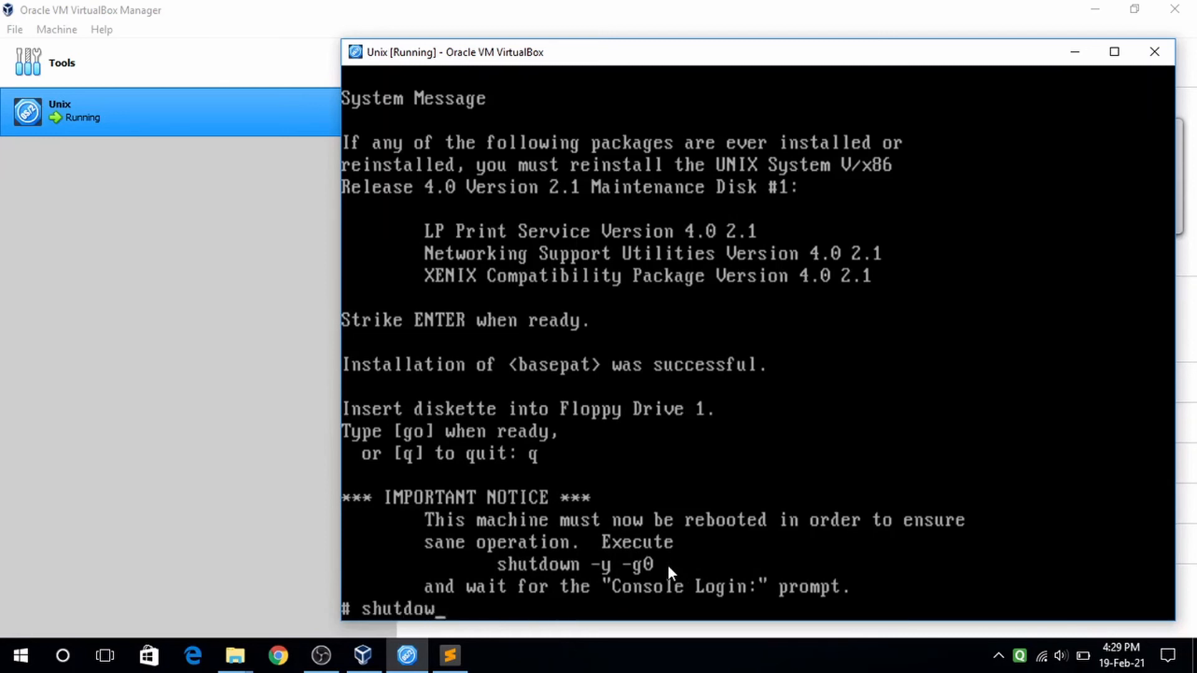
text(n -y -g0)
key(Return)
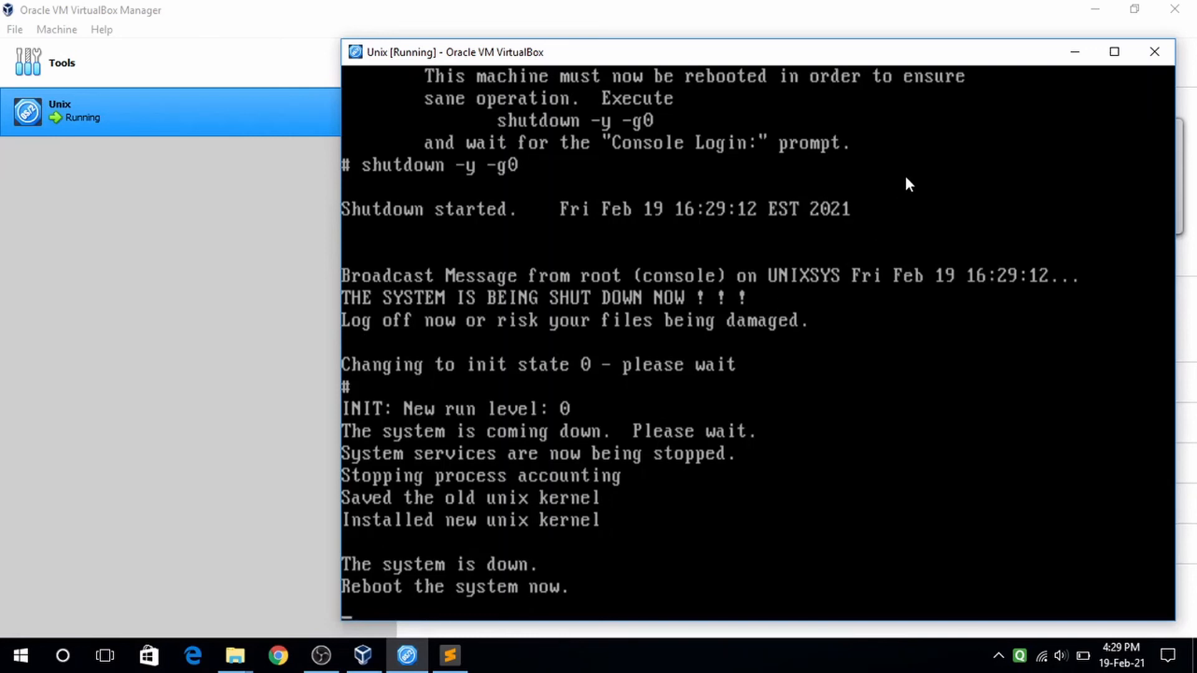
- Minimize and restore the Unix console window, shift it up-left, then bring OBS forward
click(1074, 52)
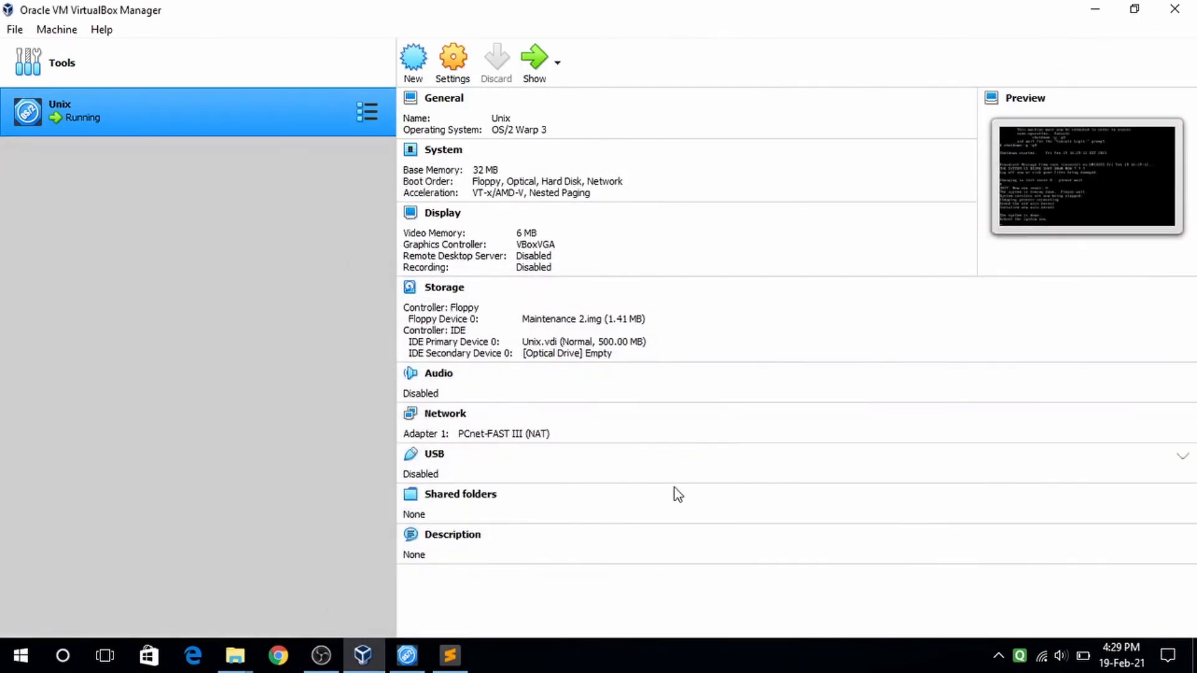
click(407, 656)
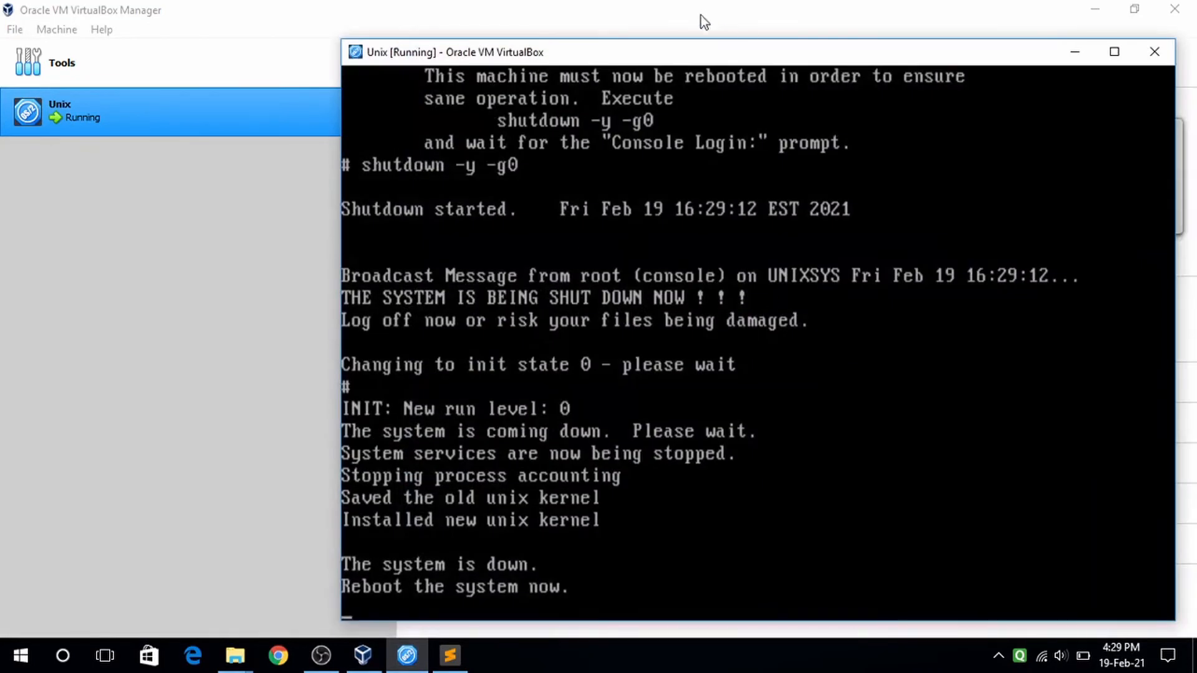
drag(684, 53, 573, 46)
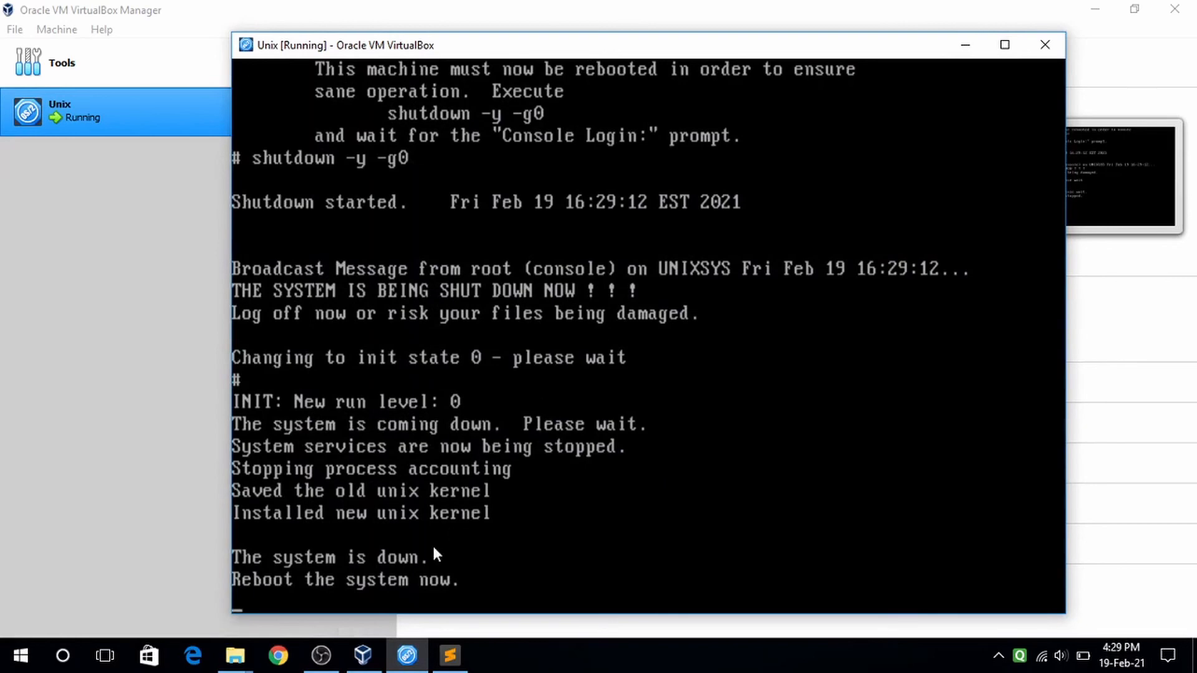
click(321, 656)
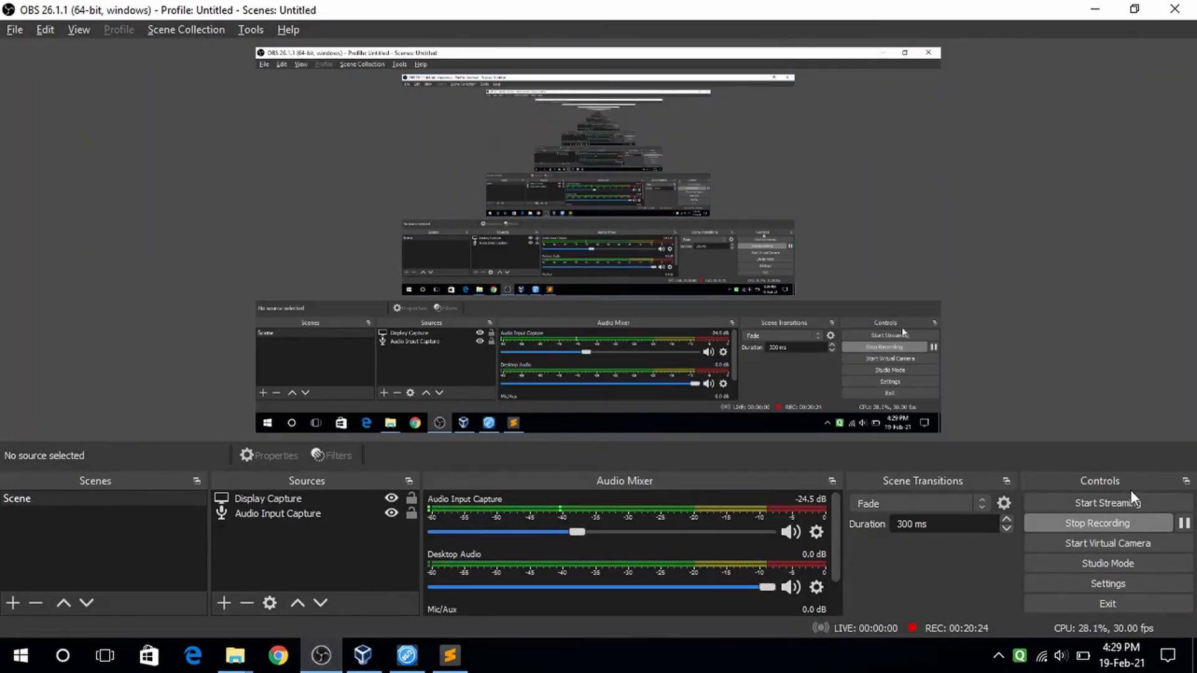